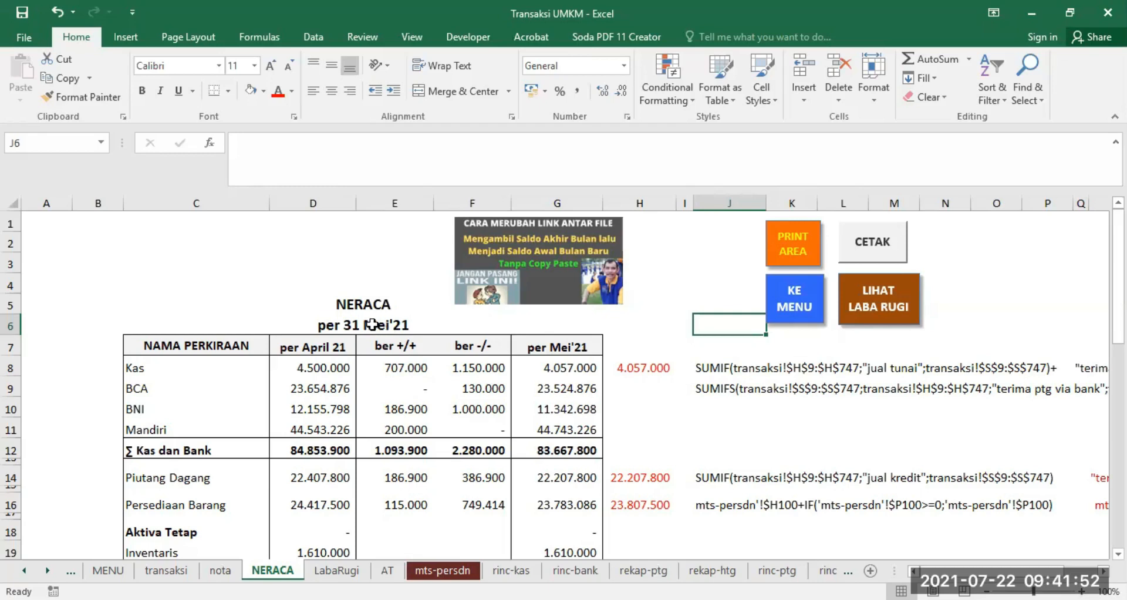
# - Check the date heading formula in C6 and enter the formula ="per" in cell B2 of the NERACA sheet
pyautogui.click(382, 327)
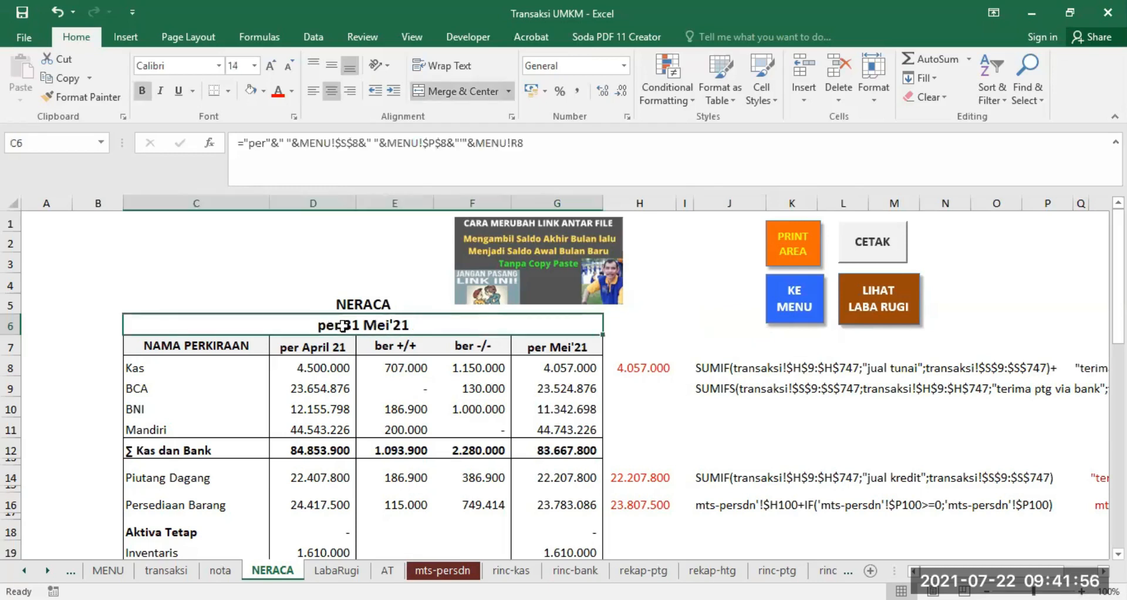
pyautogui.click(98, 243)
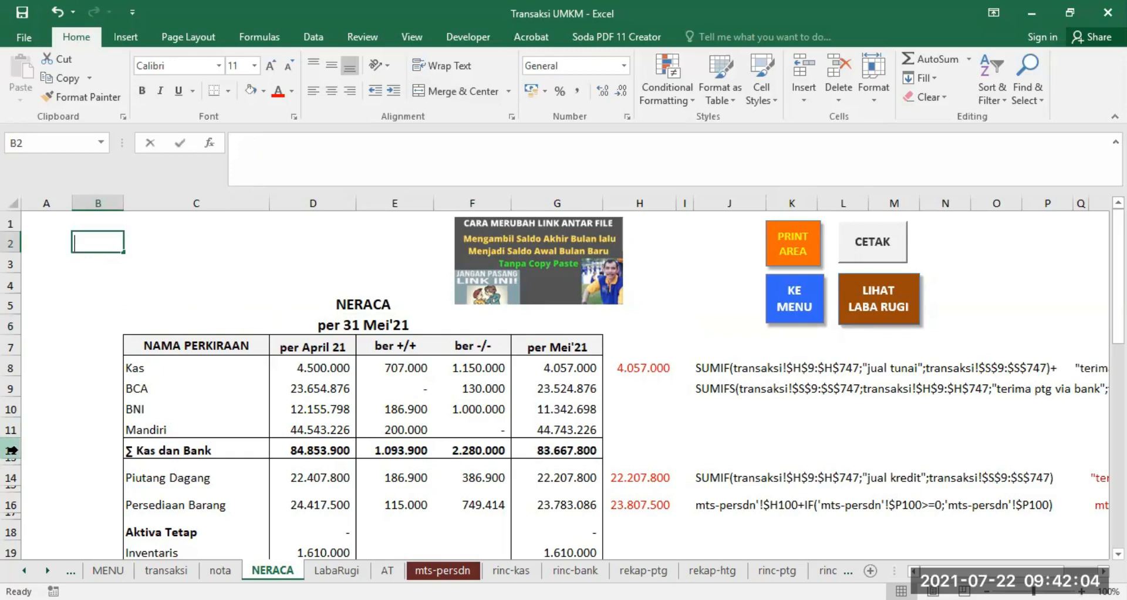
pyautogui.write('=')
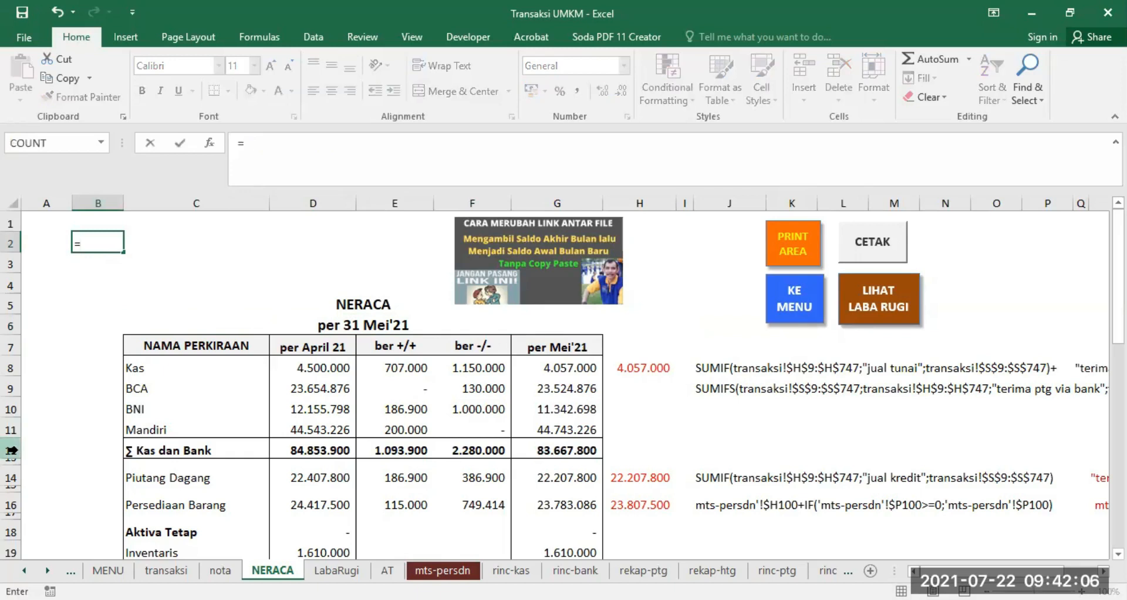
pyautogui.write('"per')
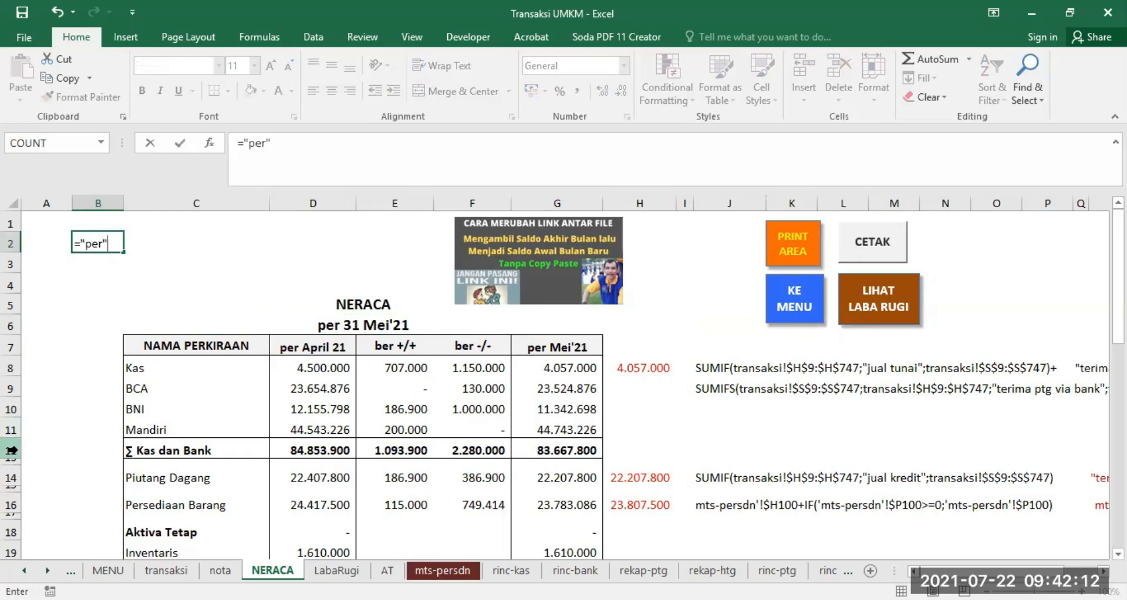
pyautogui.press('Return')
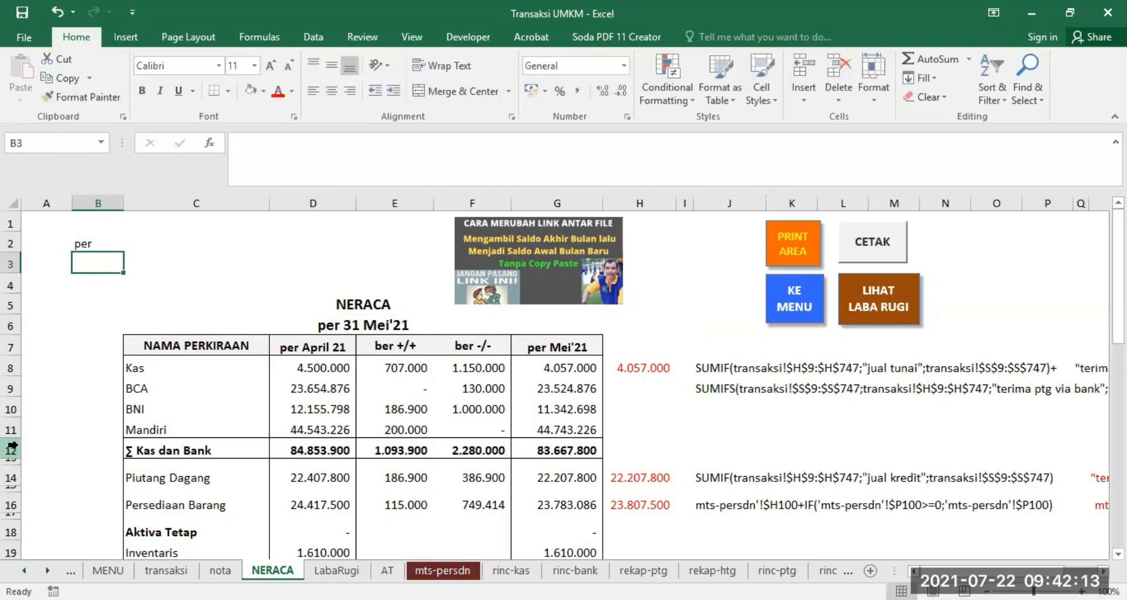
# - Extend the B2 formula with the month from the MENU sheet, making it ="per"&MENU!$P8
pyautogui.click(98, 243)
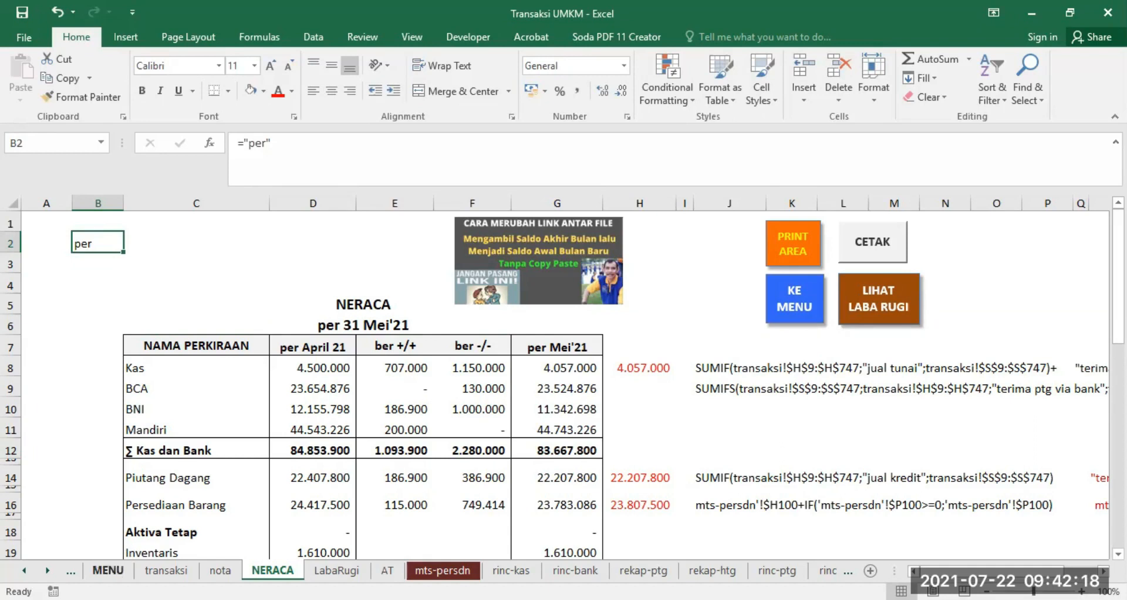
pyautogui.click(107, 570)
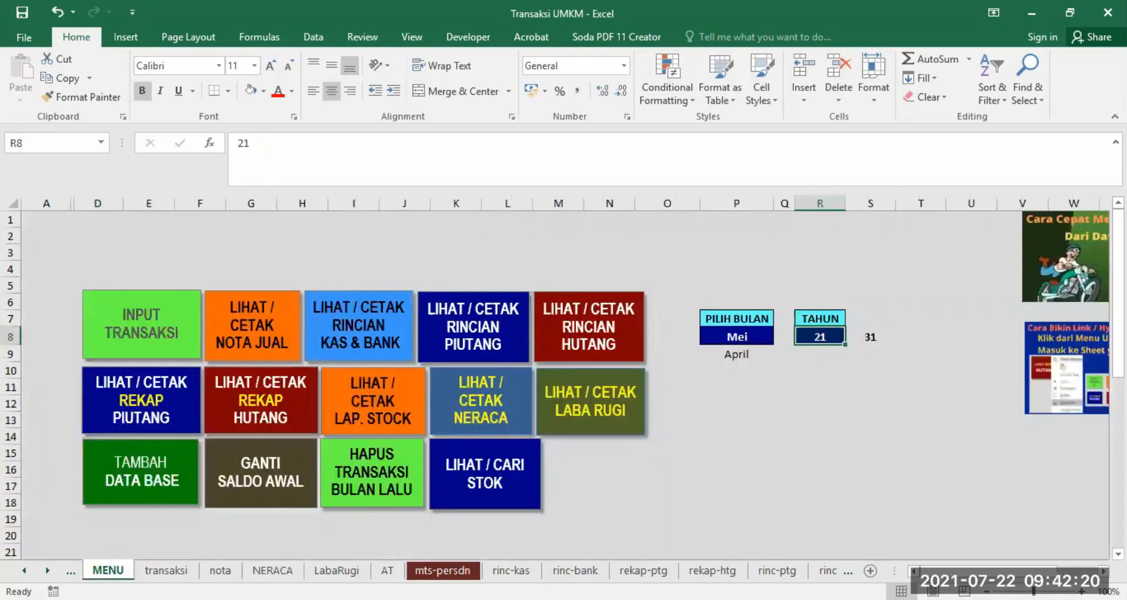
pyautogui.click(743, 336)
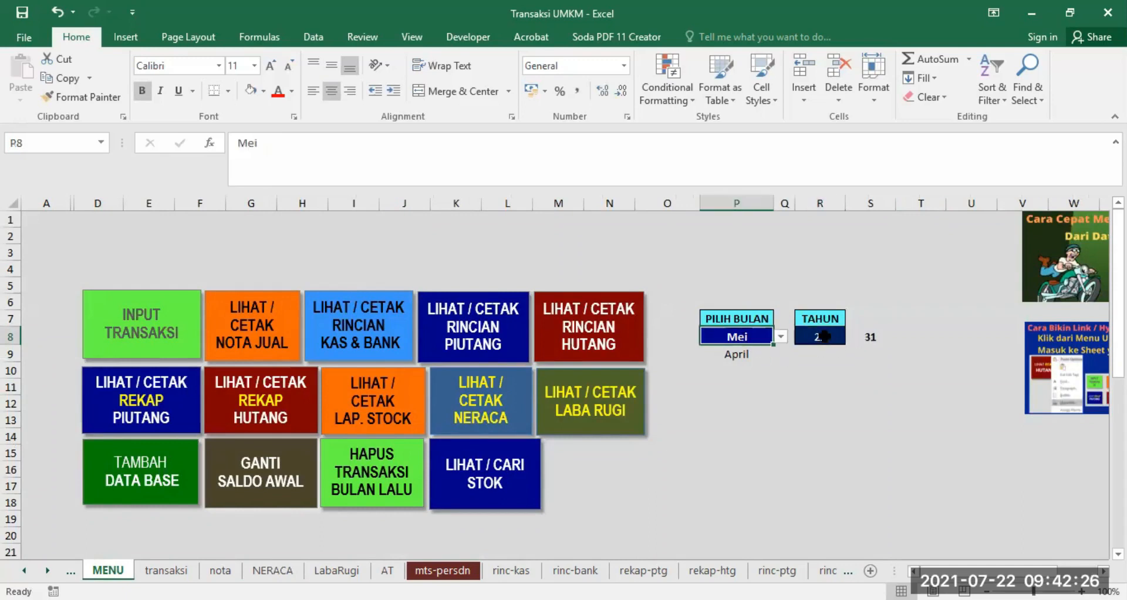
pyautogui.click(825, 336)
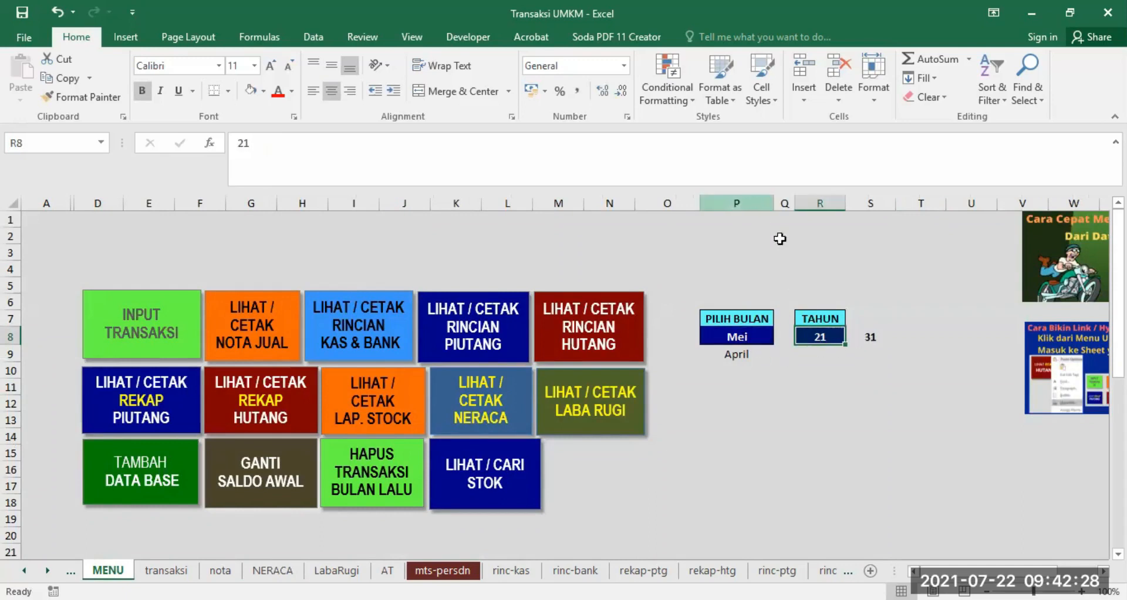
pyautogui.click(743, 335)
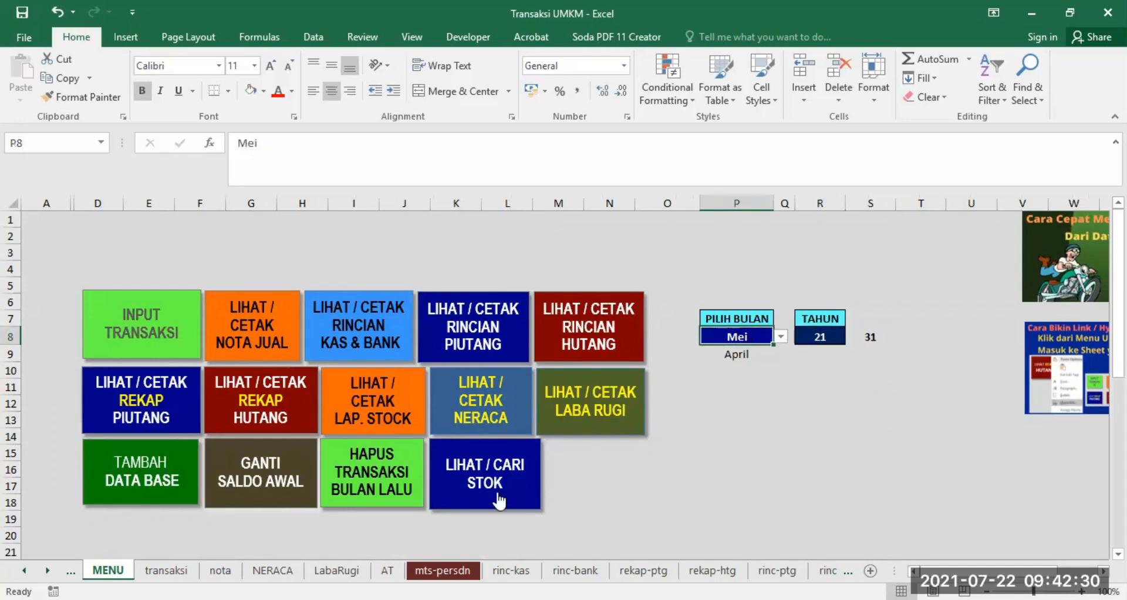
pyautogui.click(270, 570)
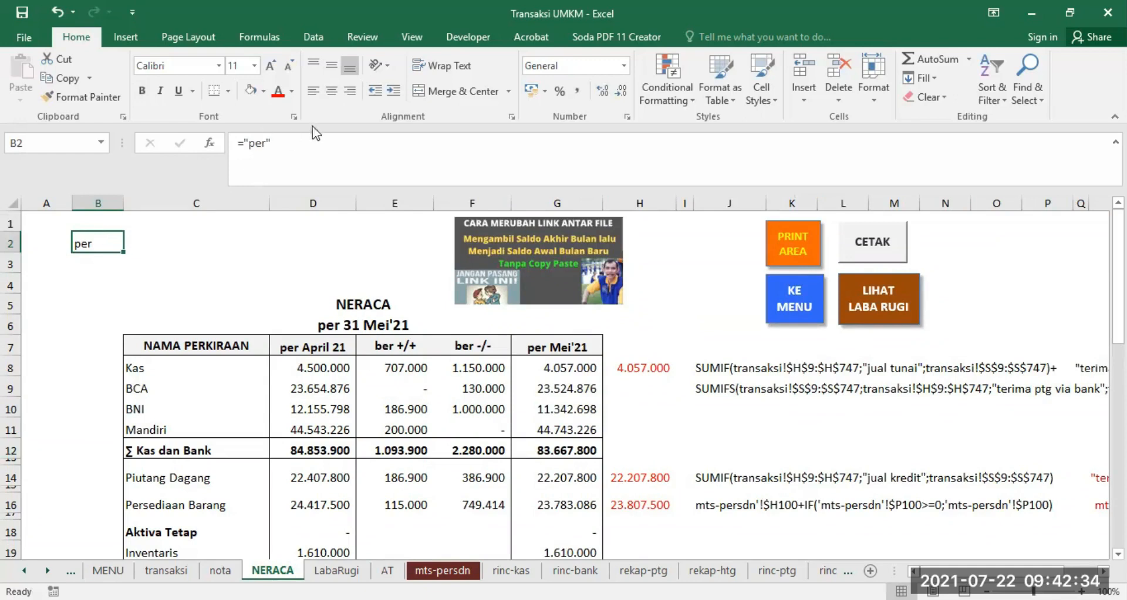
pyautogui.click(282, 143)
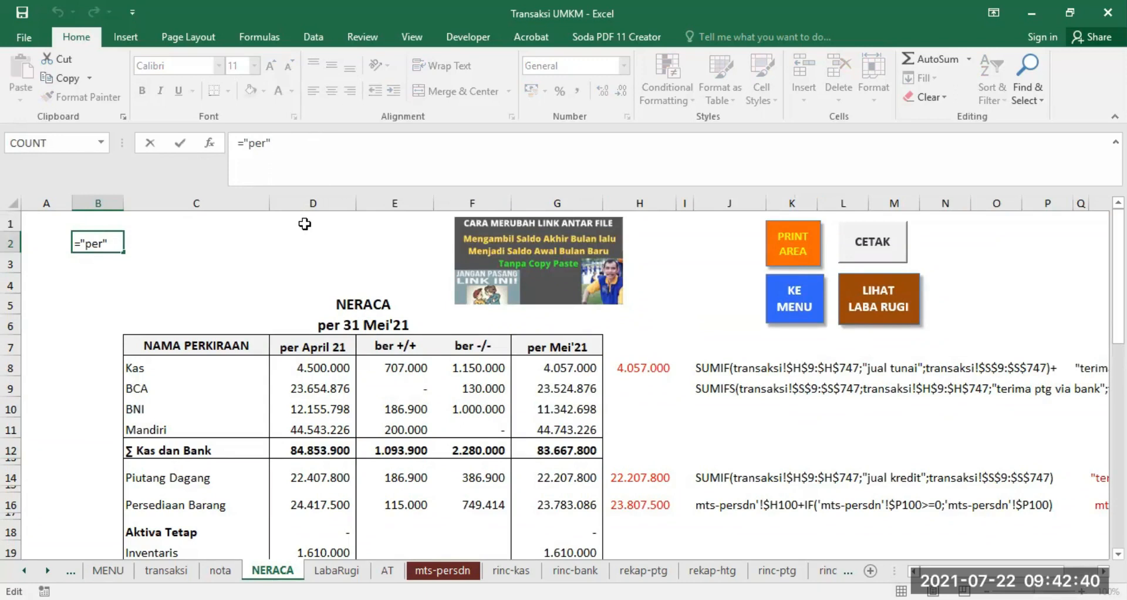
pyautogui.write('&')
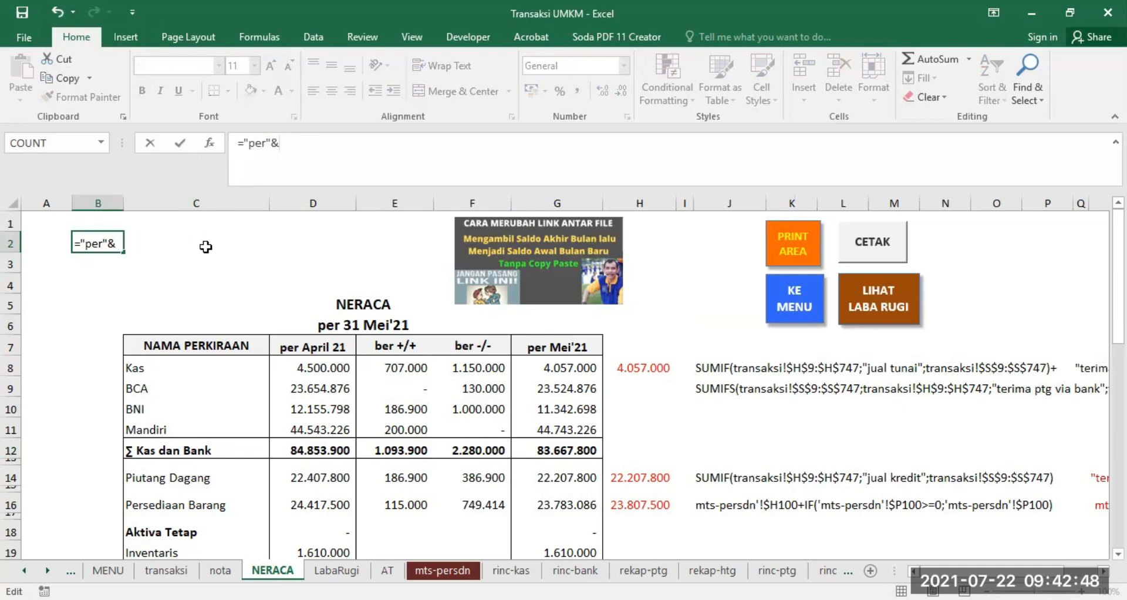
pyautogui.click(112, 569)
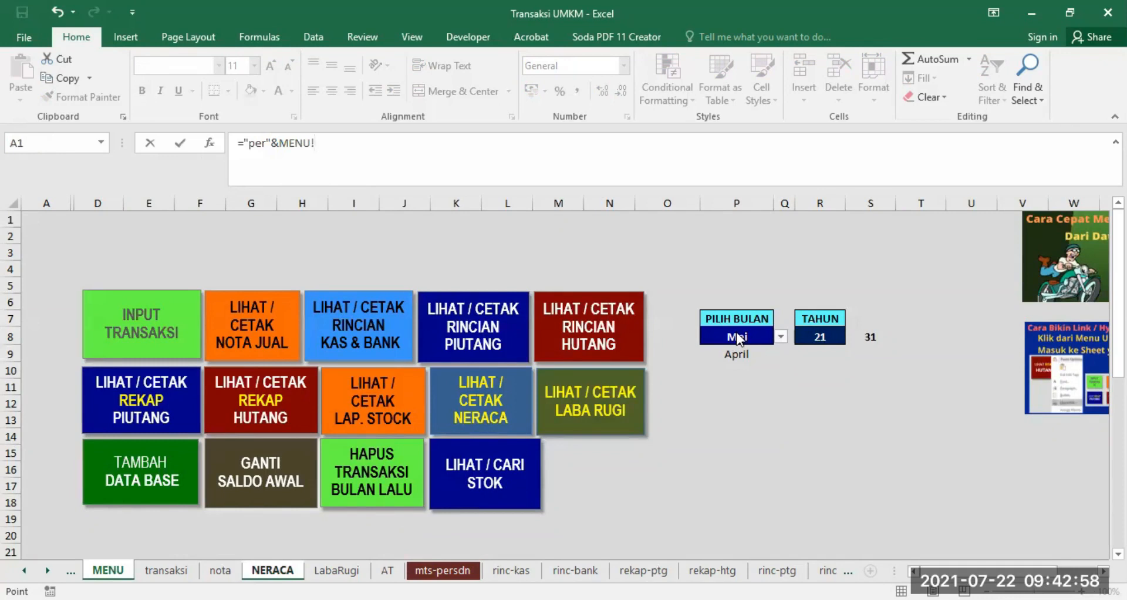
pyautogui.write('$P8')
pyautogui.press('Return')
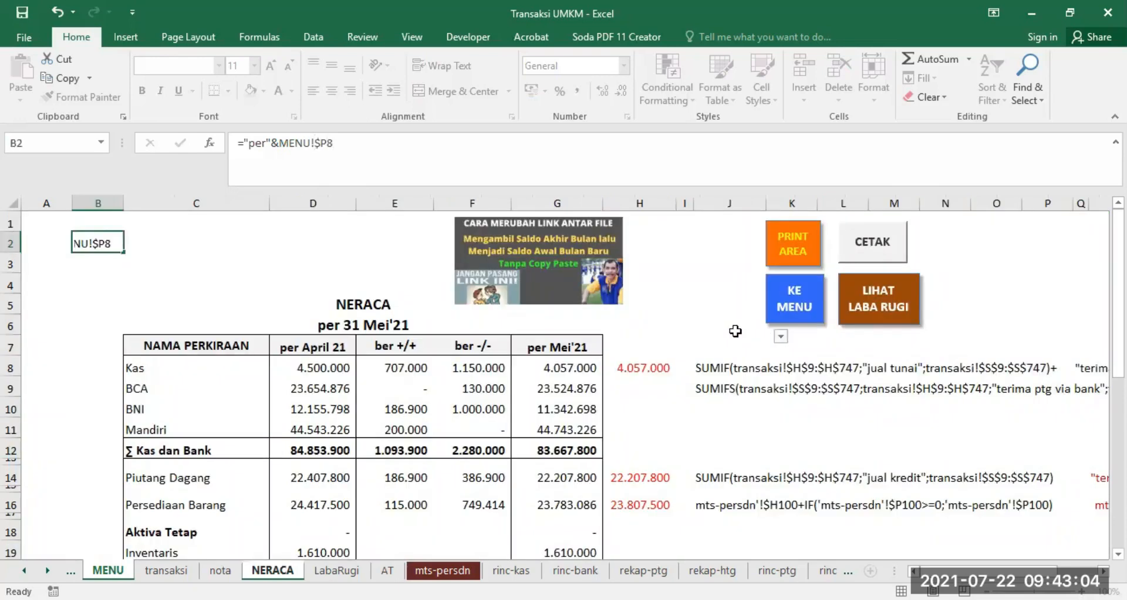
# - Append the year from the MENU sheet to the B2 formula, making it ="per"&MENU!$P8&MENU!R8
pyautogui.click(94, 240)
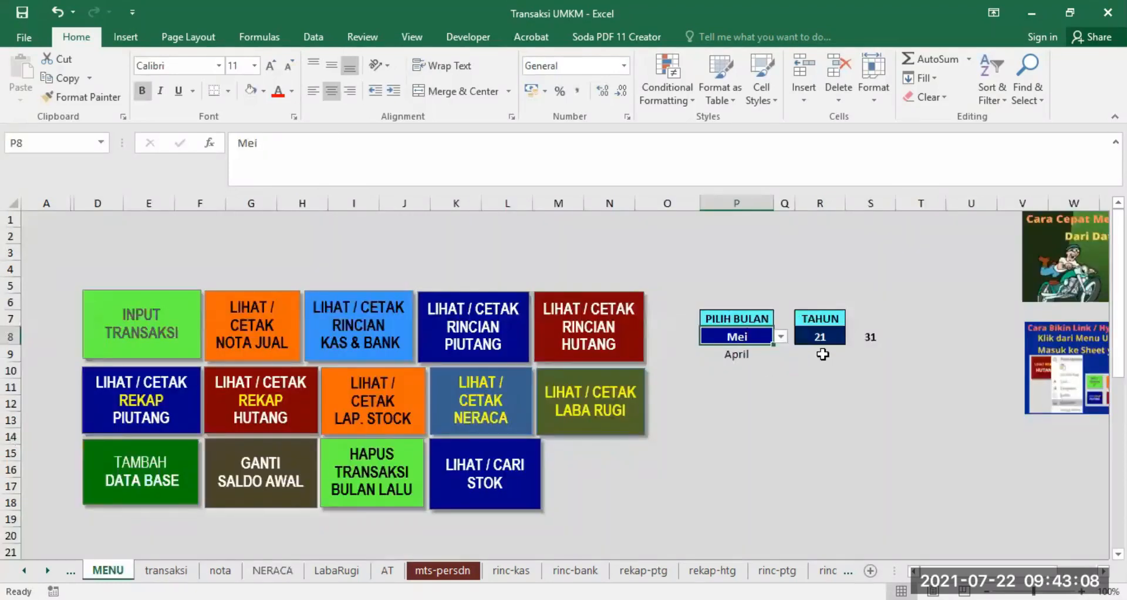
pyautogui.click(108, 571)
pyautogui.click(272, 570)
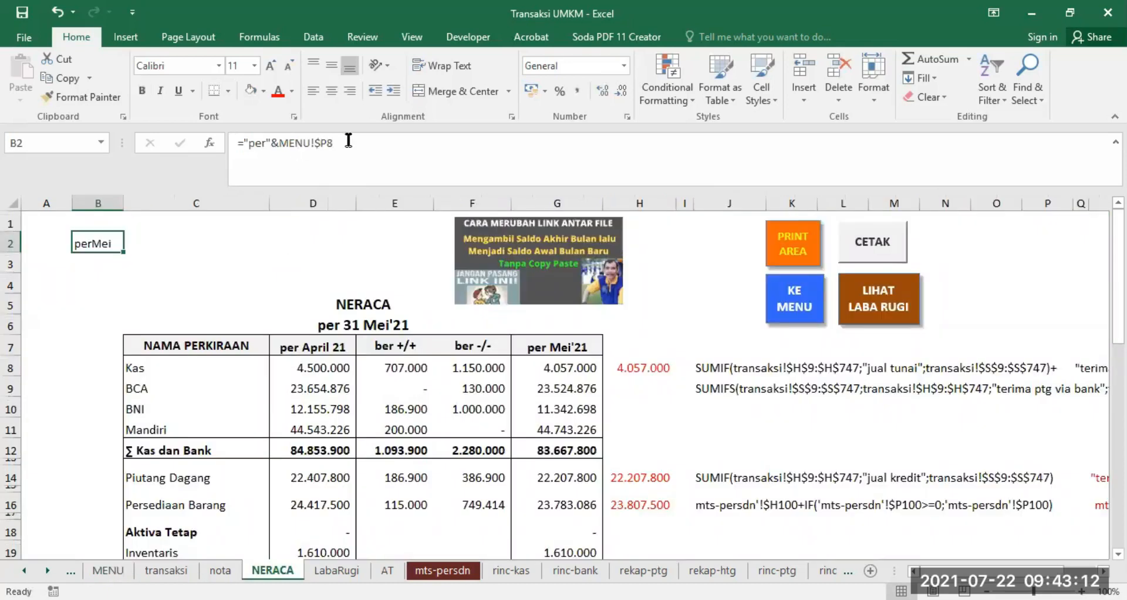
pyautogui.click(352, 169)
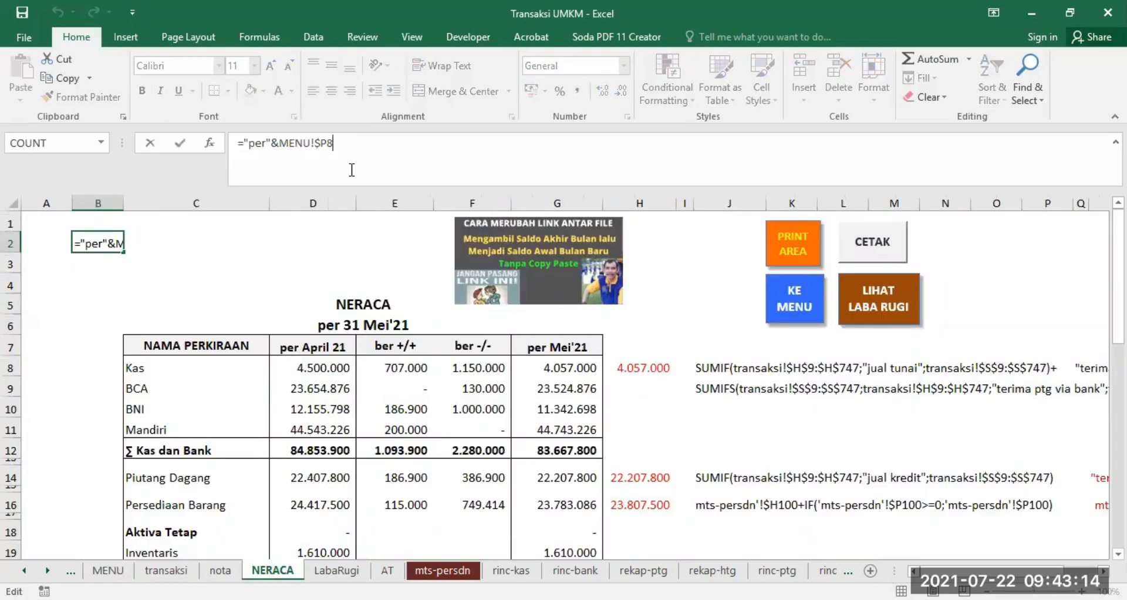
pyautogui.write('&')
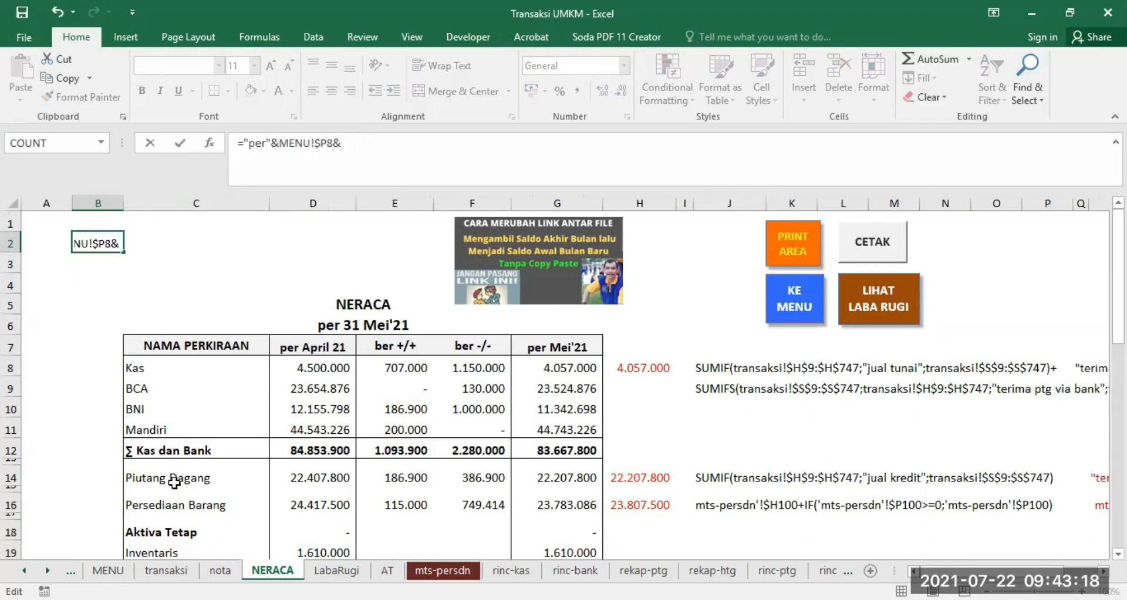
pyautogui.click(108, 570)
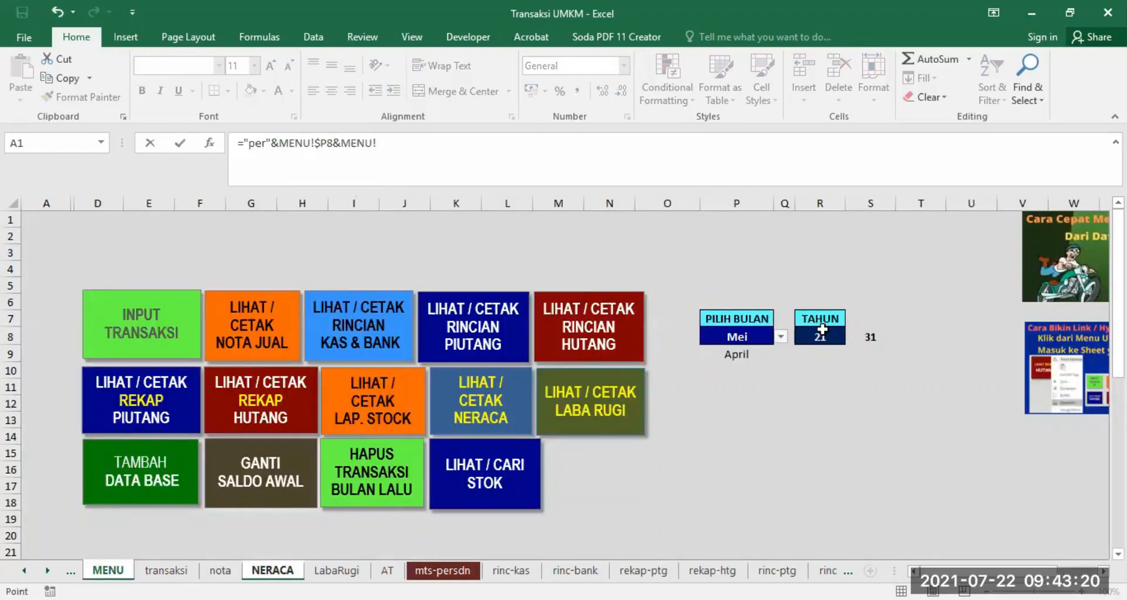
pyautogui.click(819, 336)
pyautogui.press('Return')
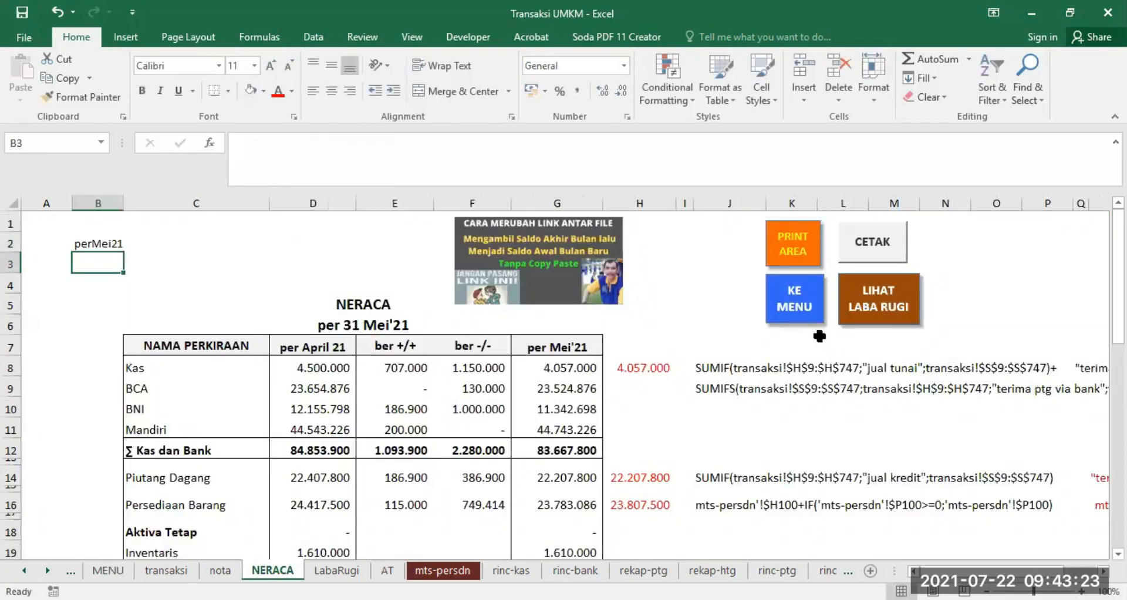
# - Insert an additional MENU!S8 reference before MENU!$S$8 in the date heading formula in C6 of the NERACA sheet
pyautogui.click(104, 242)
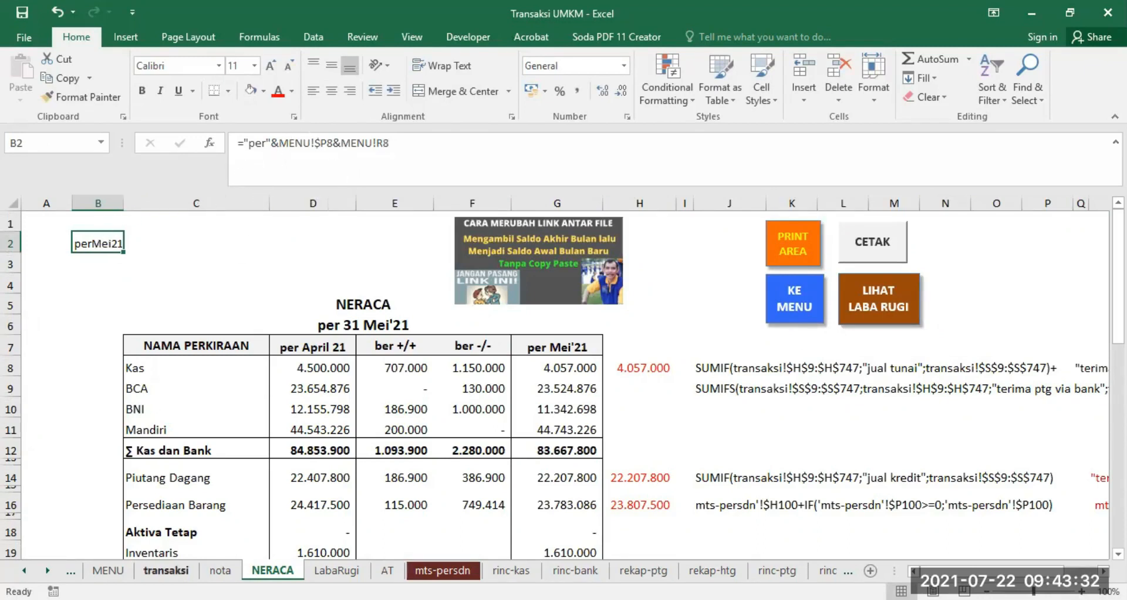
pyautogui.click(112, 572)
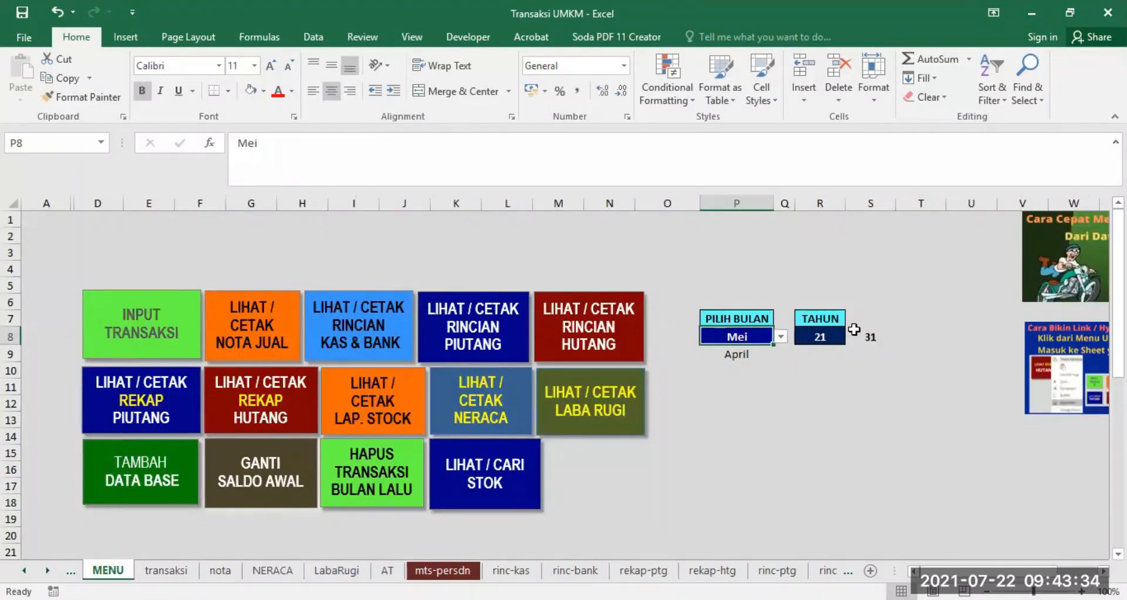
pyautogui.click(272, 570)
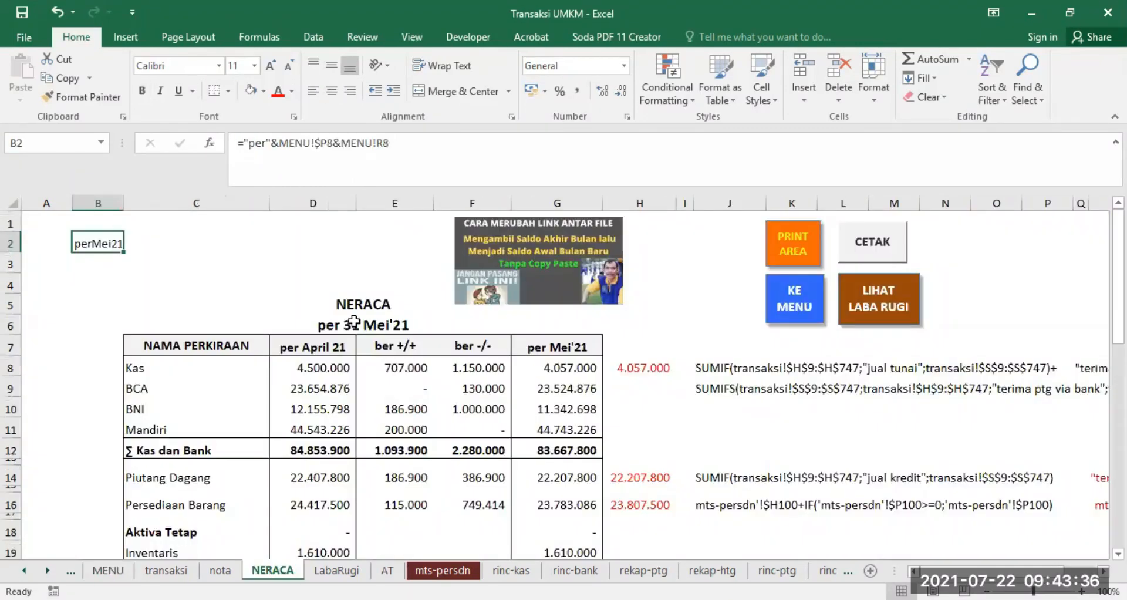
pyautogui.click(346, 323)
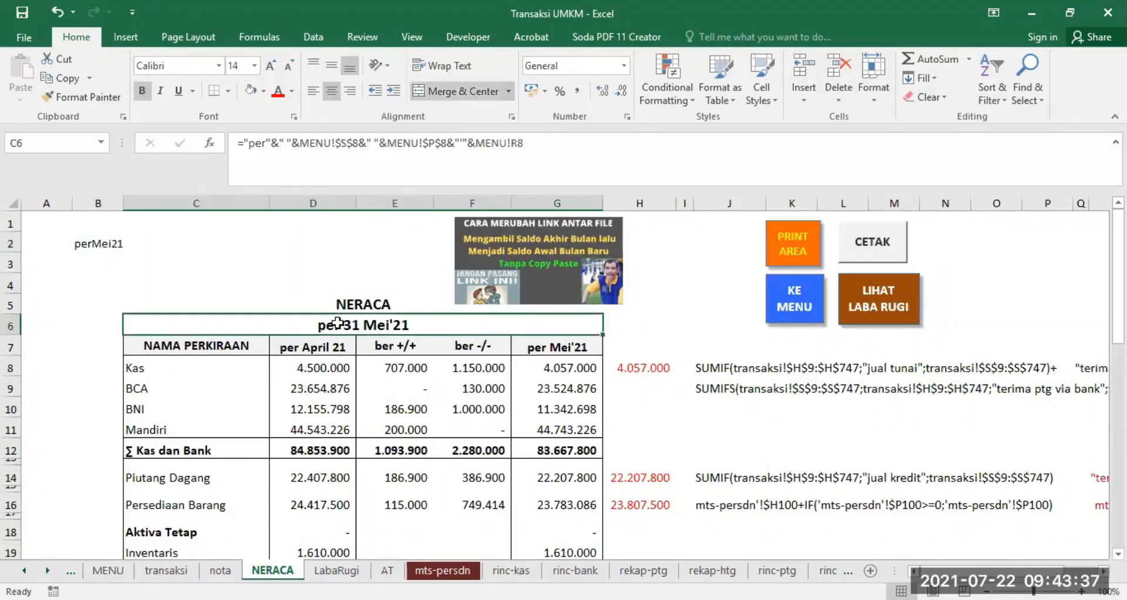
pyautogui.click(292, 141)
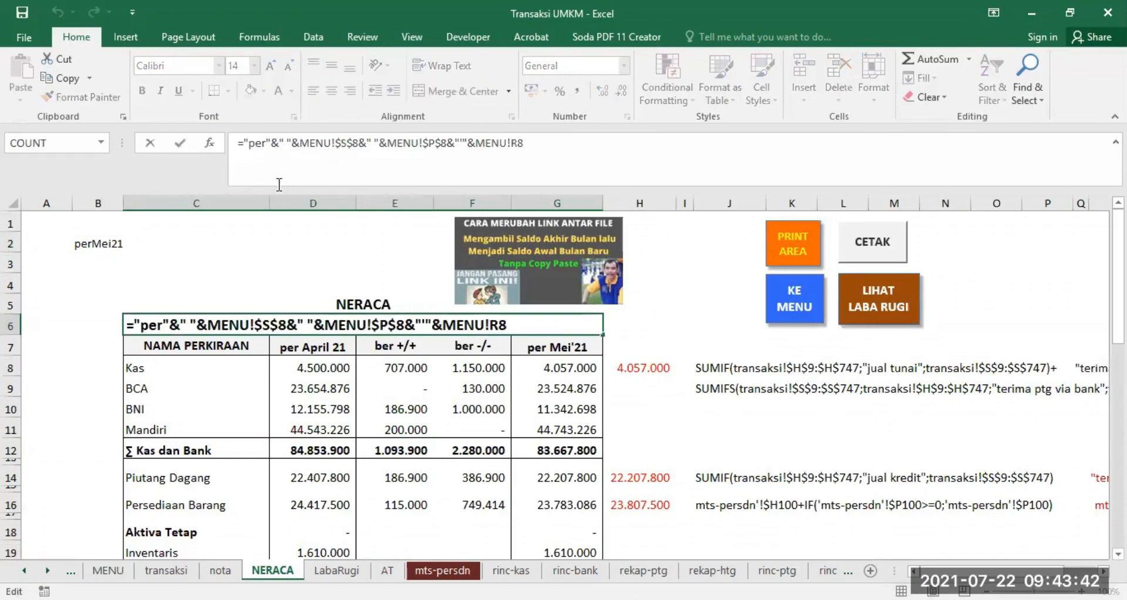
pyautogui.write('&')
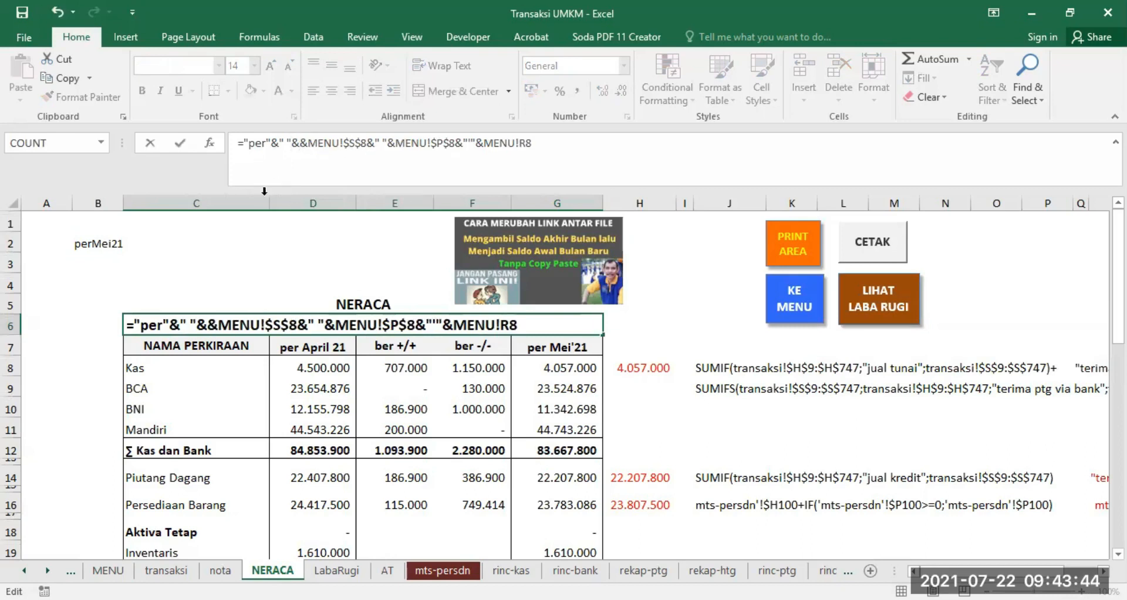
pyautogui.click(108, 570)
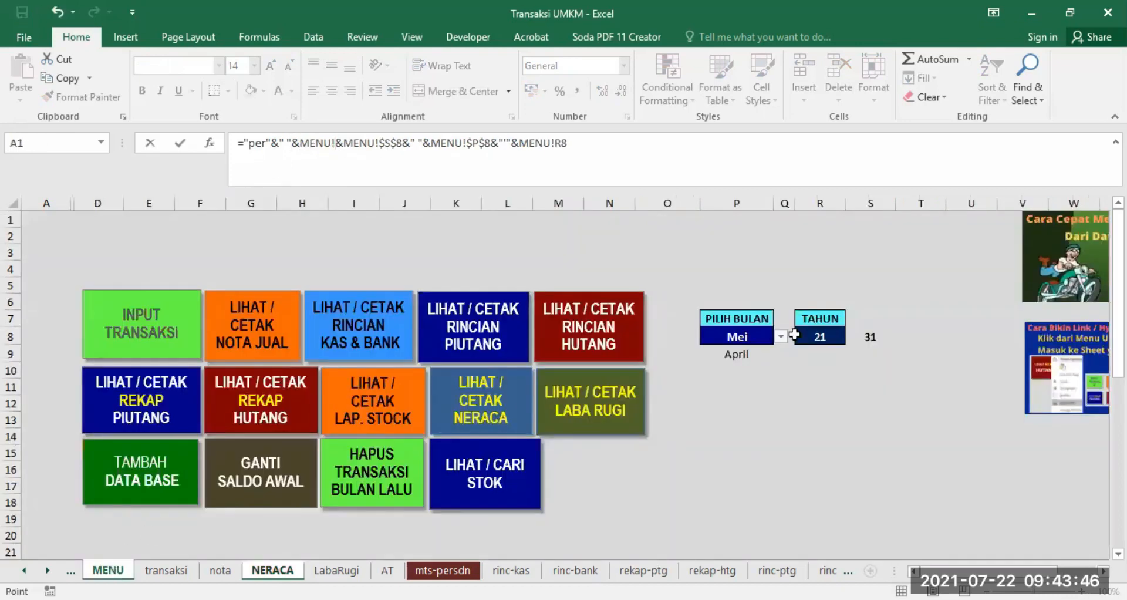
pyautogui.click(868, 335)
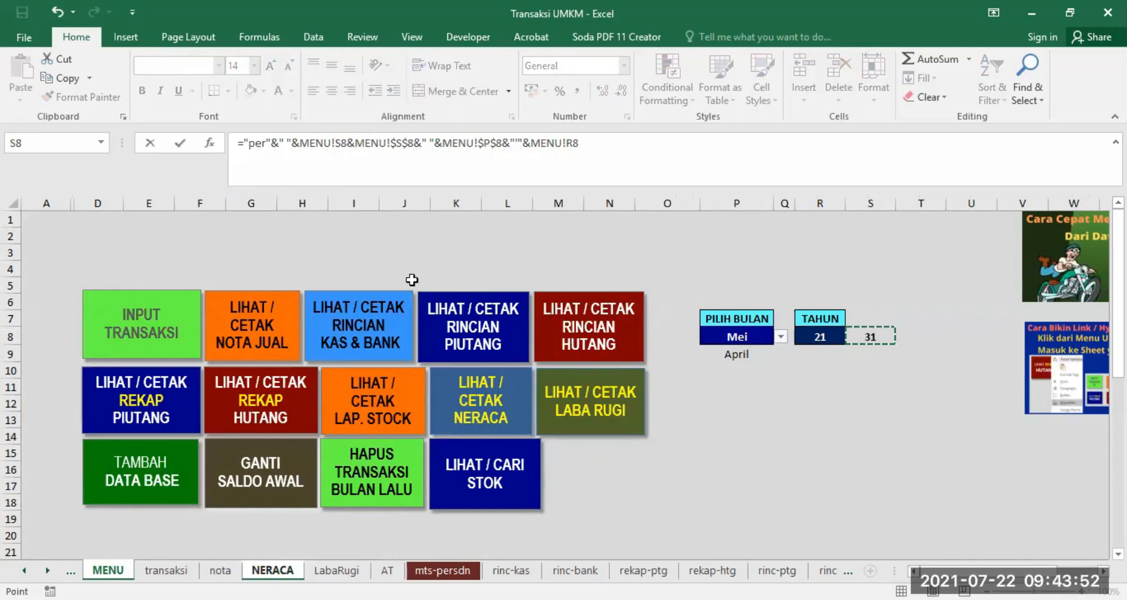
pyautogui.press('Return')
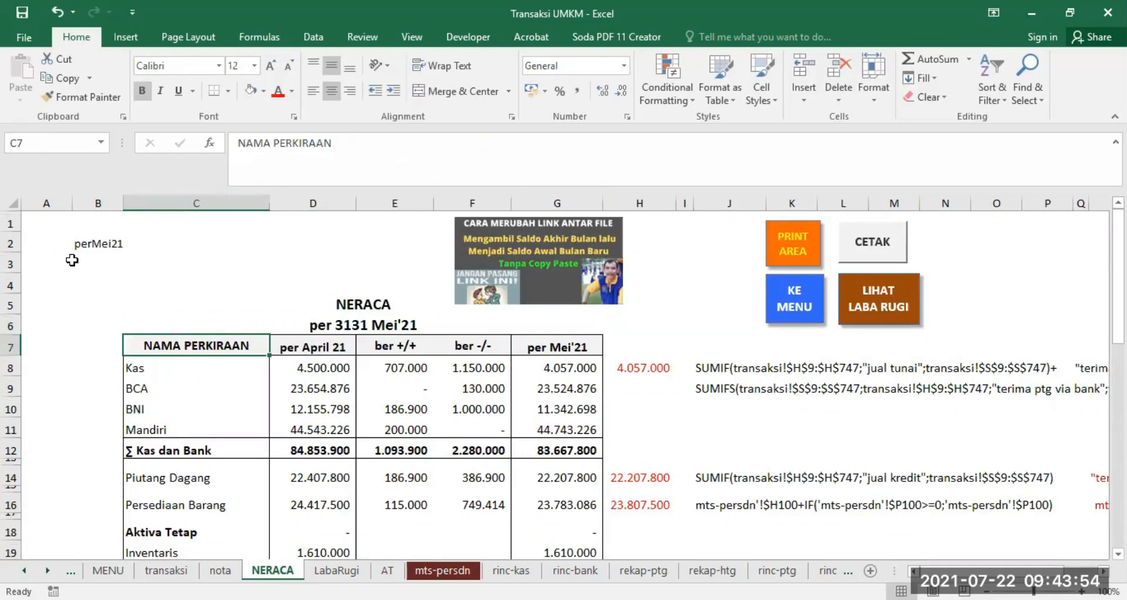
# - Insert the day from MENU!S8 after "per" in the B2 formula, making it ="per"&MENU!S8&MENU!$P8&MENU!R8
pyautogui.click(91, 244)
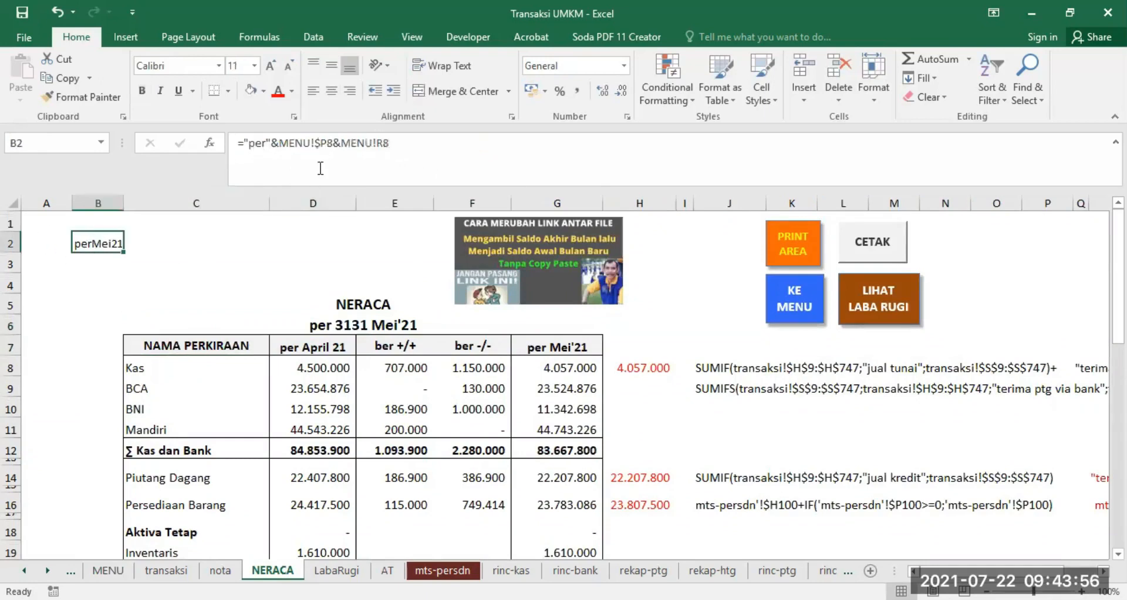
pyautogui.click(276, 145)
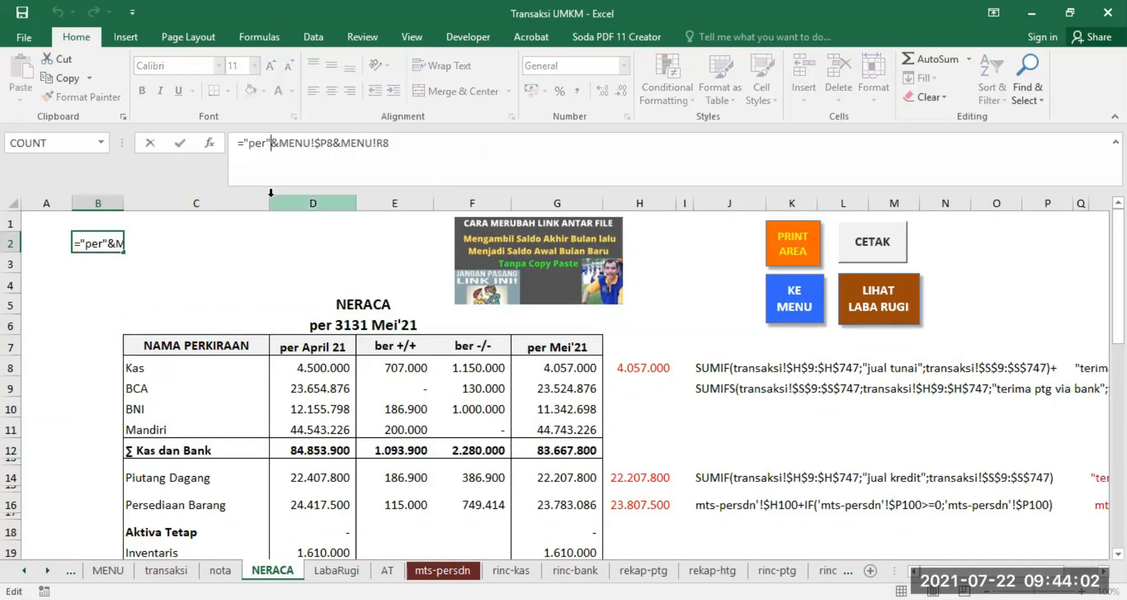
pyautogui.click(122, 569)
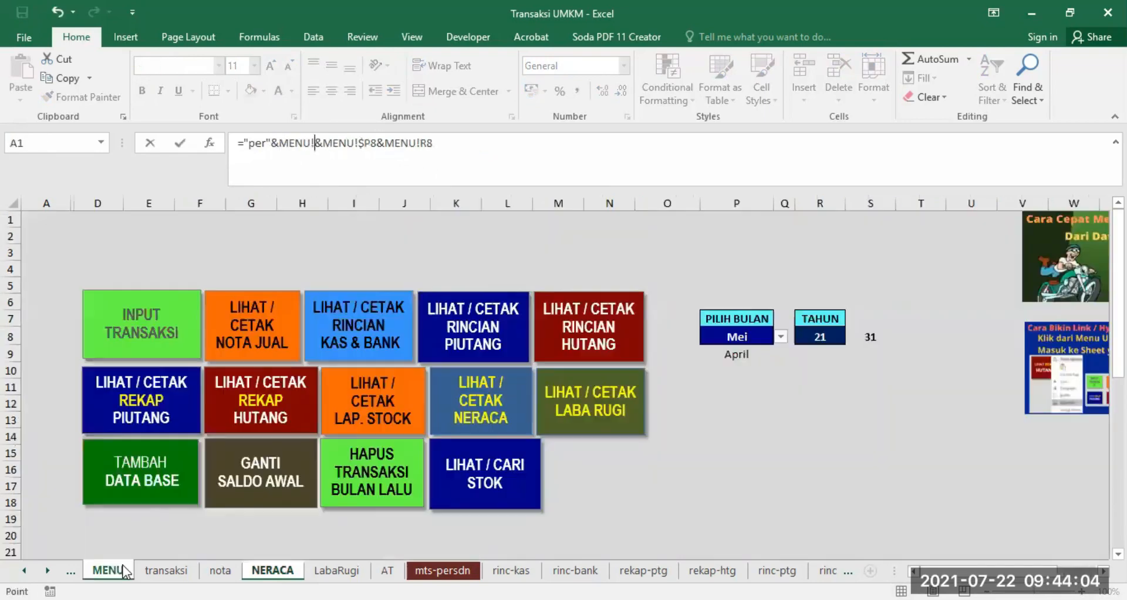
pyautogui.click(874, 336)
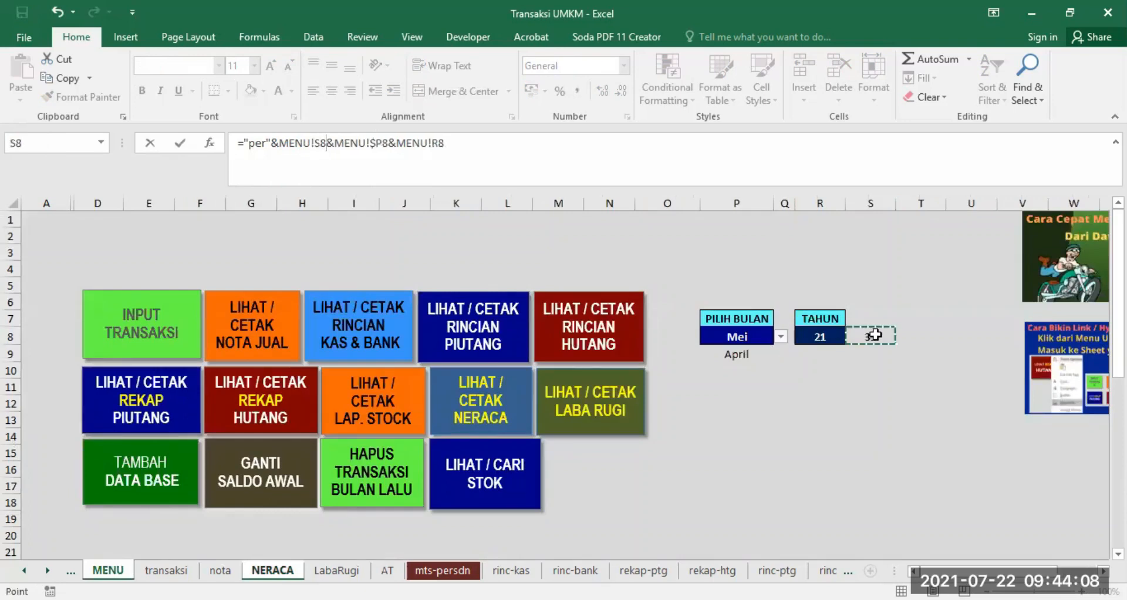
pyautogui.press('Return')
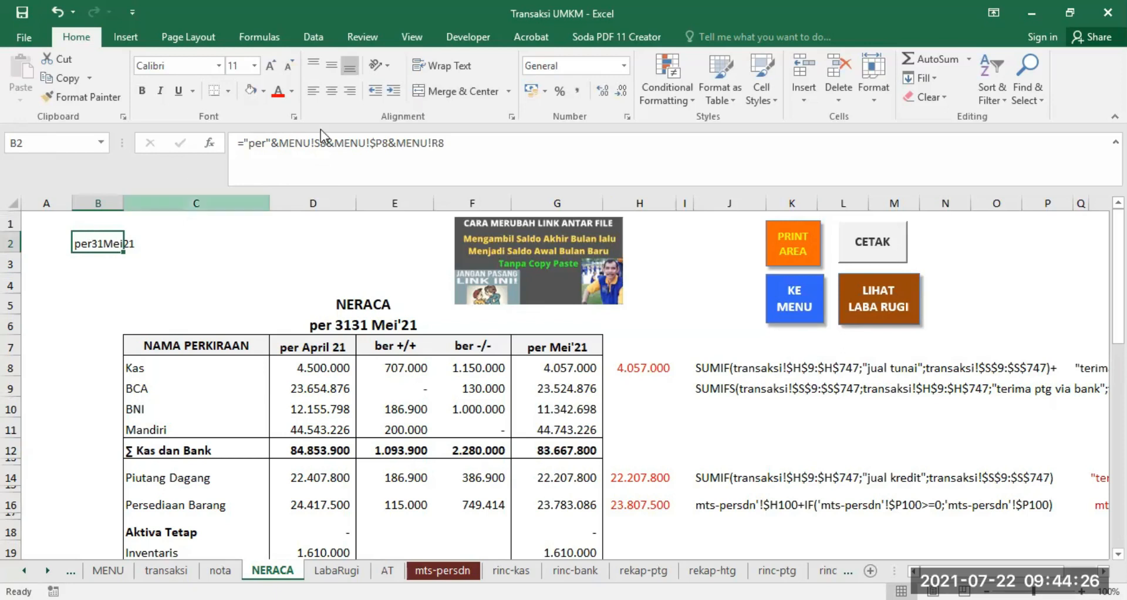
# - Insert a space between "per" and the day in the B2 formula, making it ="per"&" "&MENU!S8&MENU!$P8&MENU!R8
pyautogui.click(270, 136)
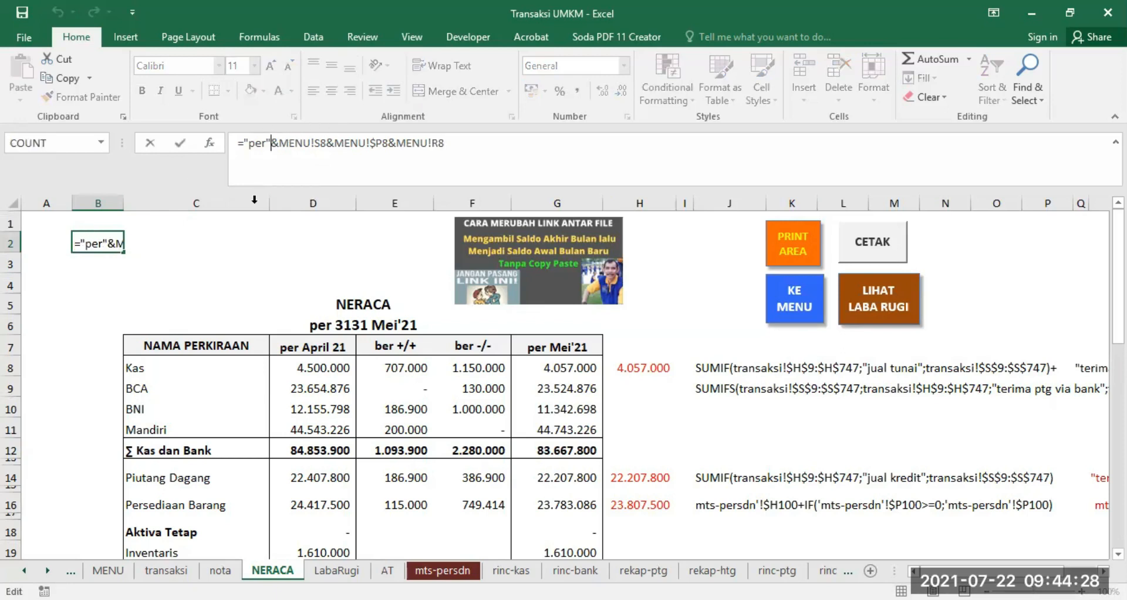
pyautogui.write('&')
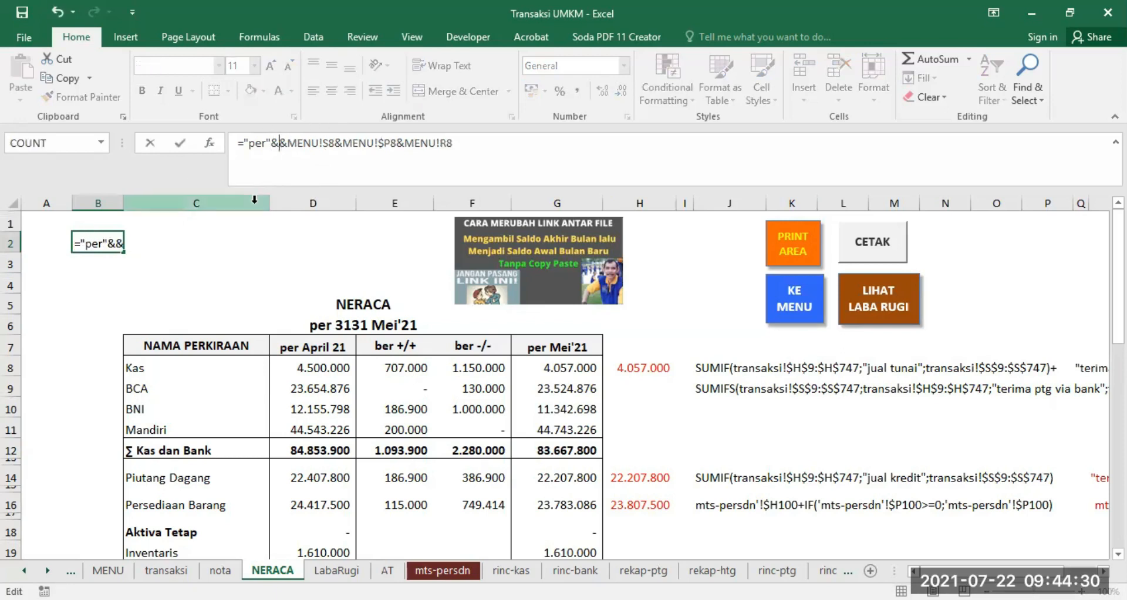
pyautogui.write('"')
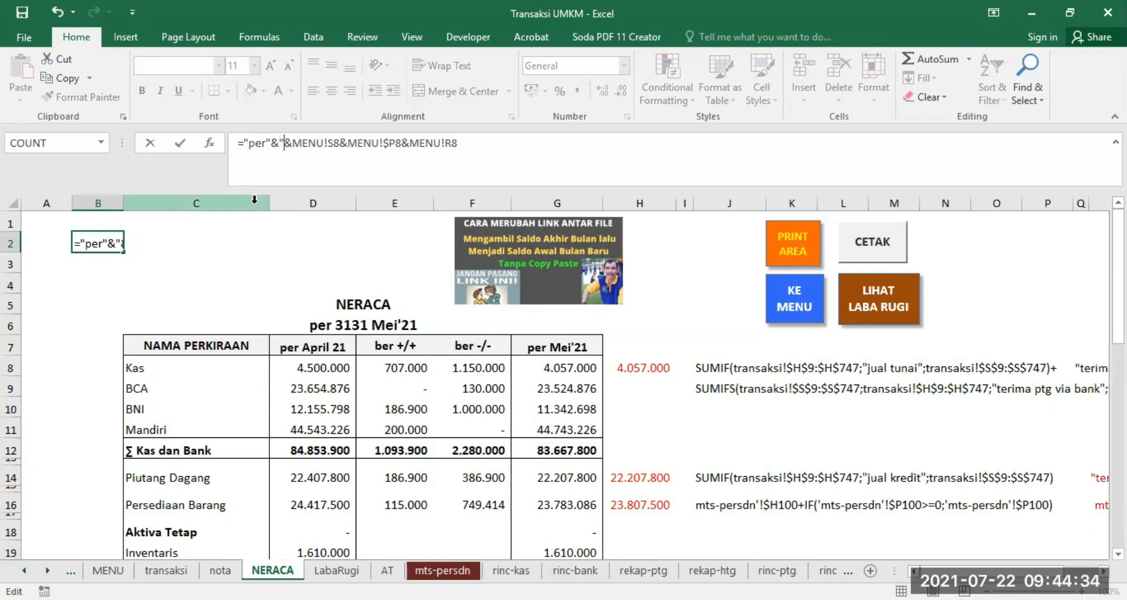
pyautogui.write(' "')
pyautogui.press('Return')
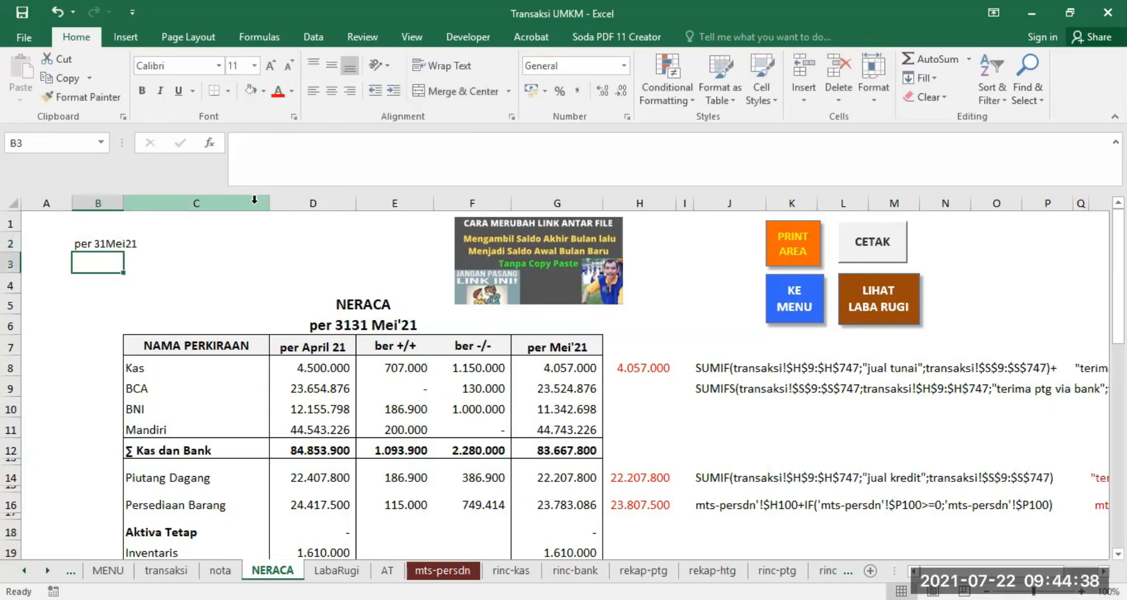
# - Insert a space between the day and the month in the B2 formula, making it ="per"&" "&MENU!S8&" "&MENU!$P8&MENU!R8
pyautogui.click(101, 244)
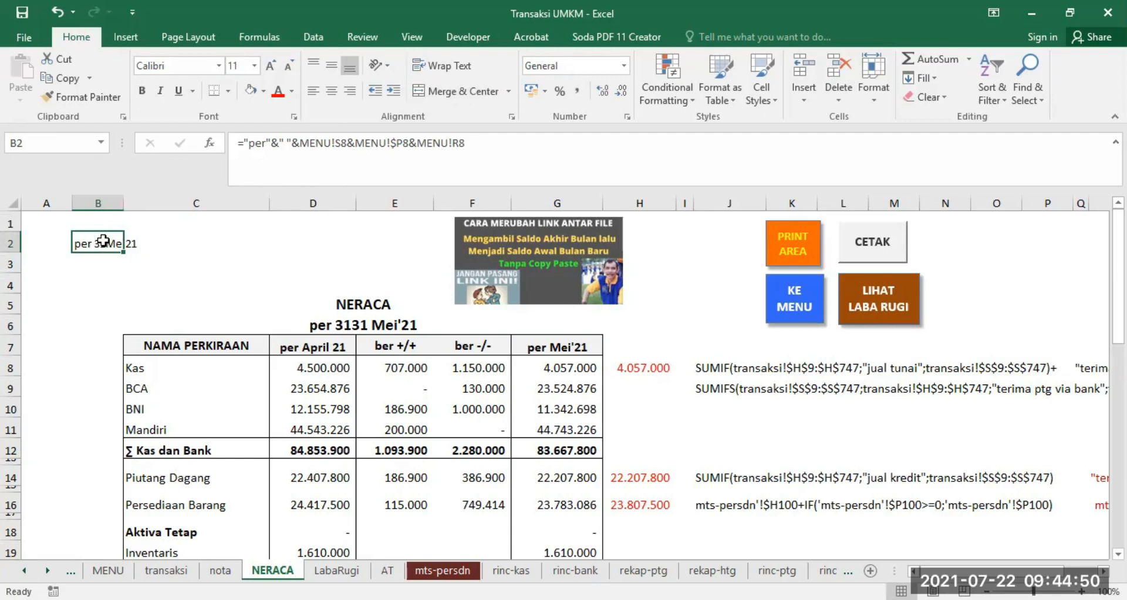
pyautogui.click(347, 143)
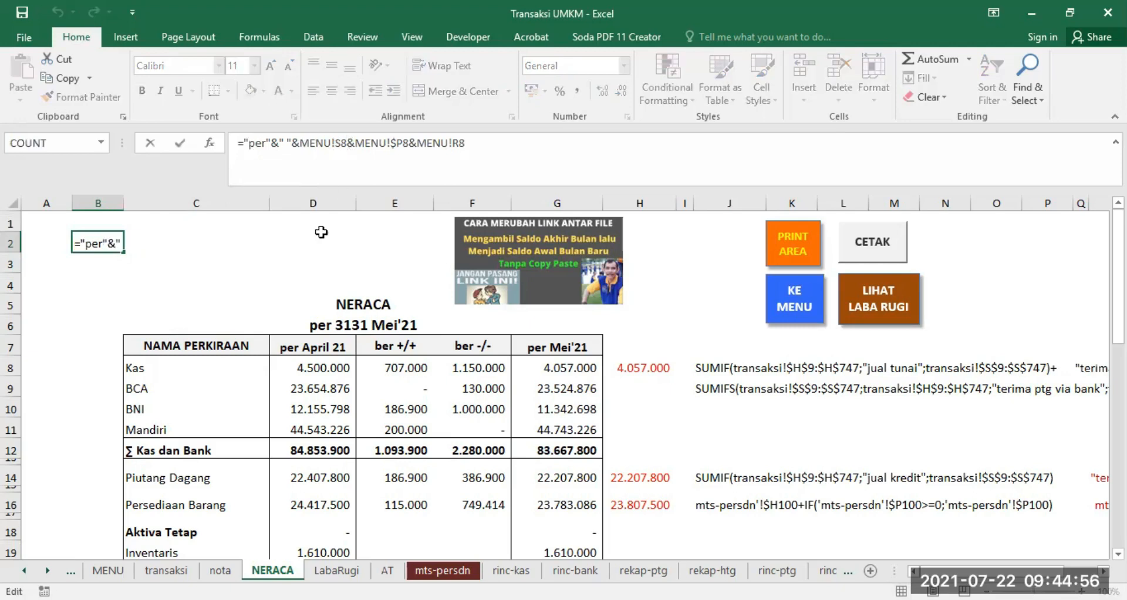
pyautogui.write('&"&')
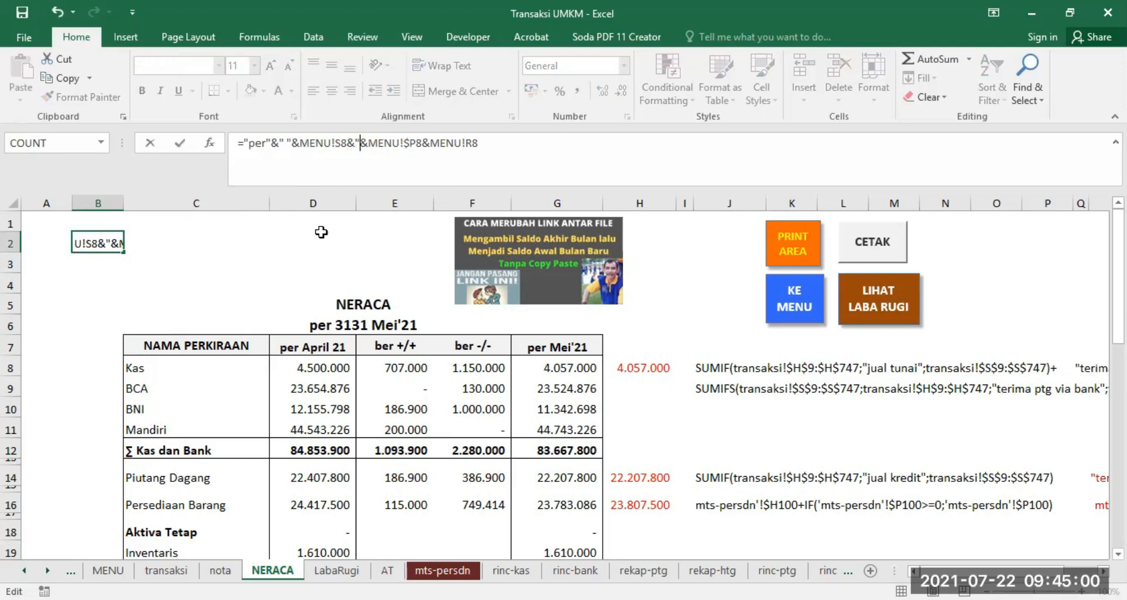
pyautogui.write(' "')
pyautogui.press('Return')
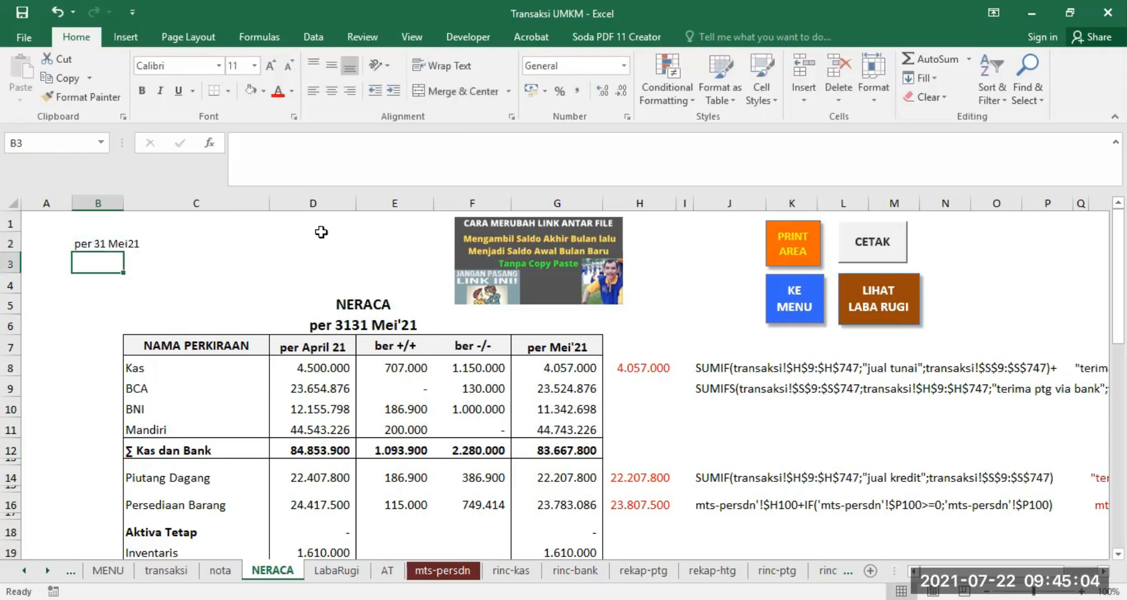
# - Insert an apostrophe between month and year in the B2 formula, making it ="per"&" "&MENU!S8&" "&MENU!$P8&"'"&MENU!R8
pyautogui.click(83, 243)
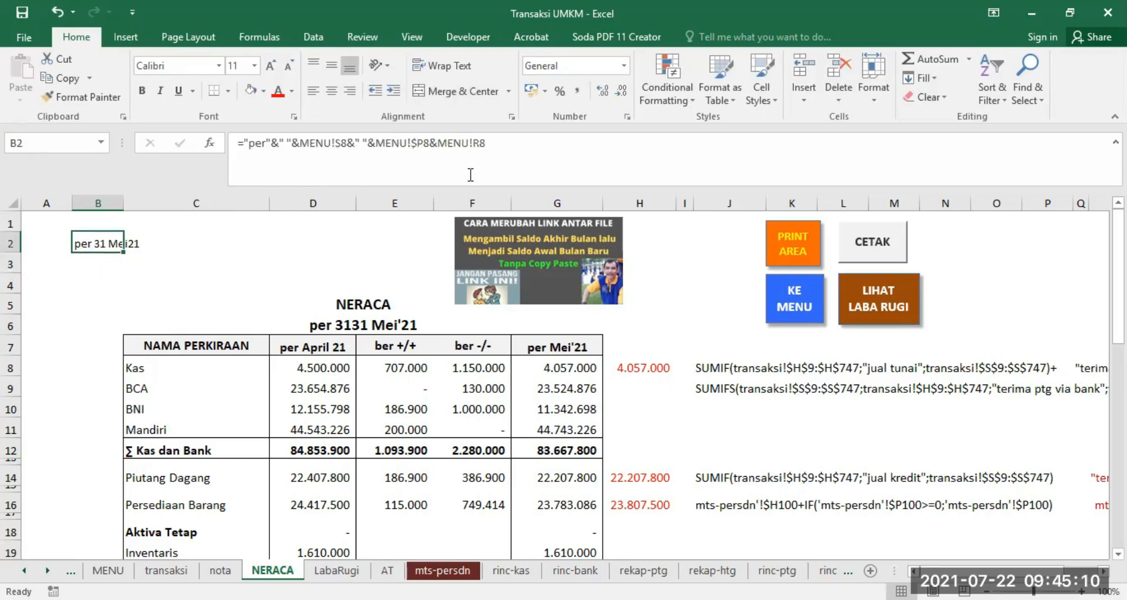
pyautogui.click(431, 143)
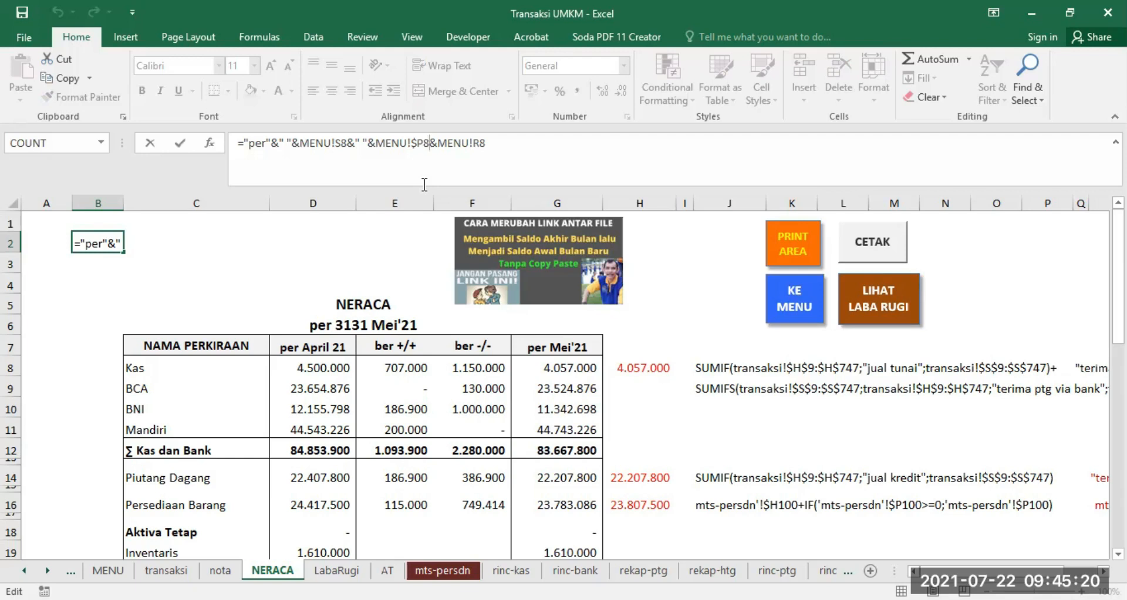
pyautogui.write('&')
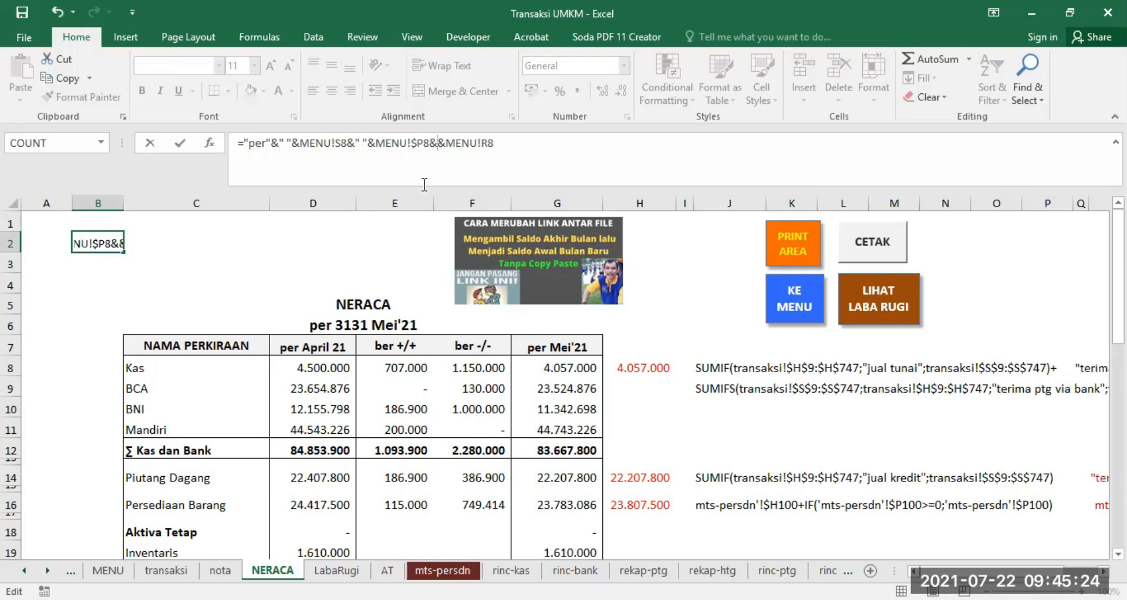
pyautogui.write('"')
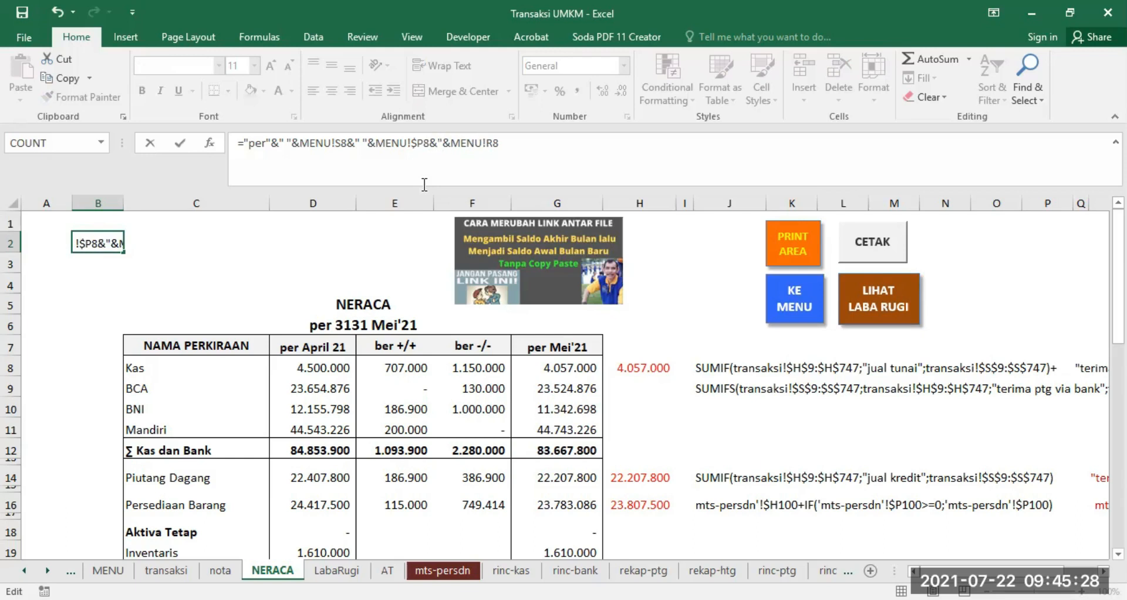
pyautogui.write('"')
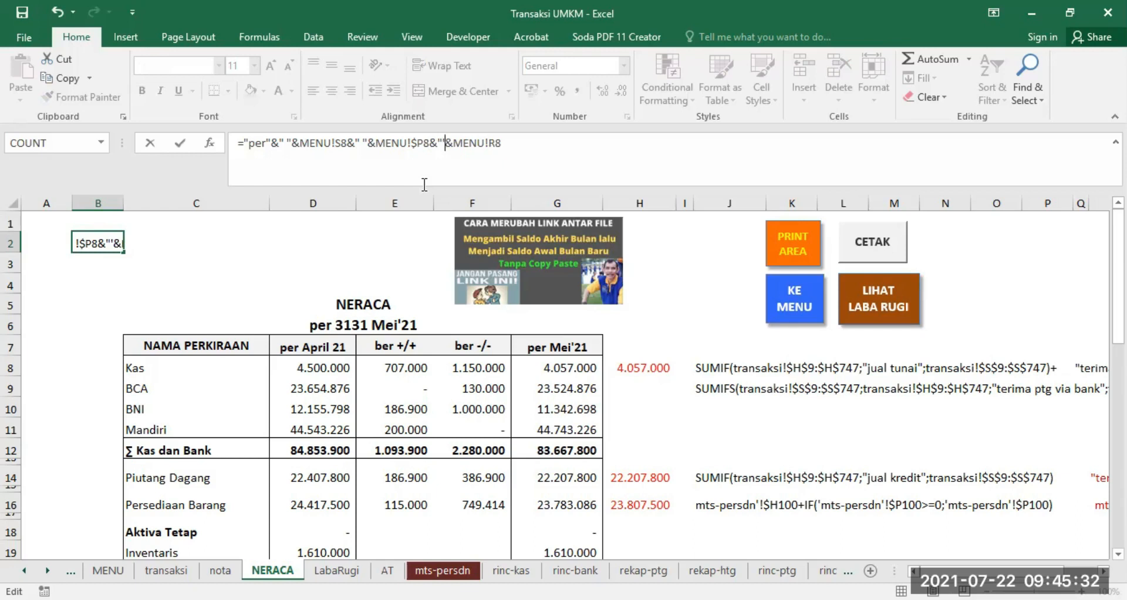
pyautogui.write('"')
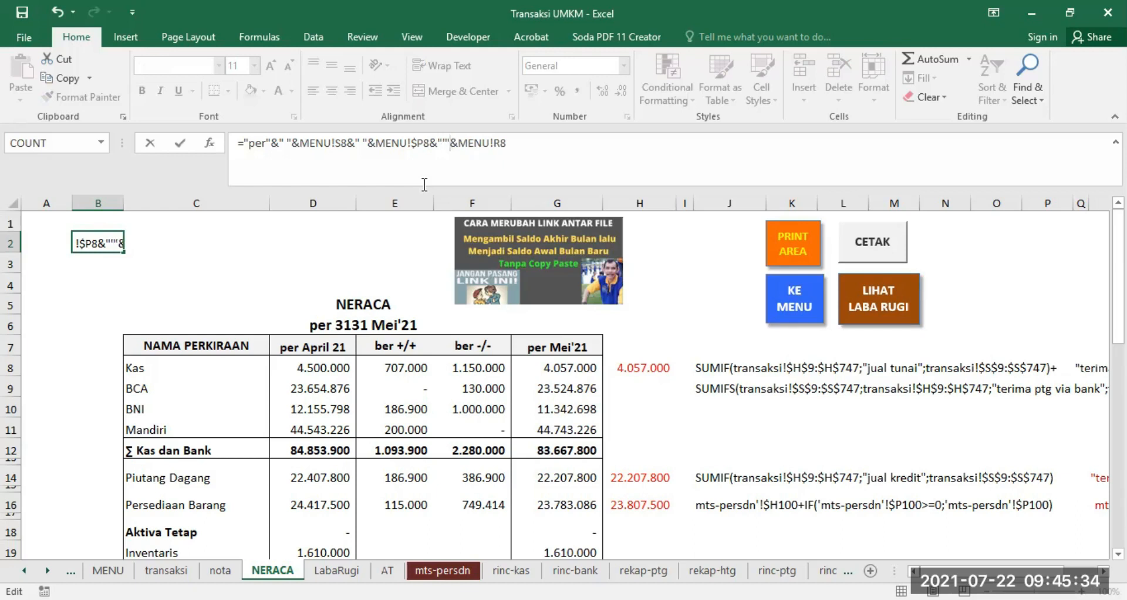
pyautogui.press('Return')
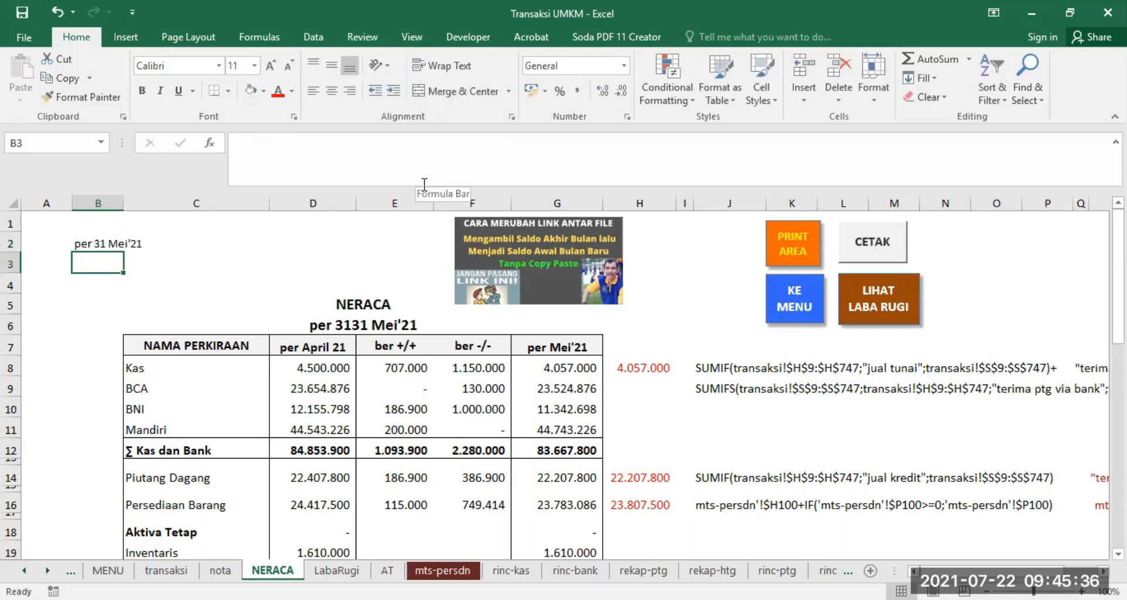
# - Delete the space inside the quotation marks after "per" in the B2 formula
pyautogui.click(118, 240)
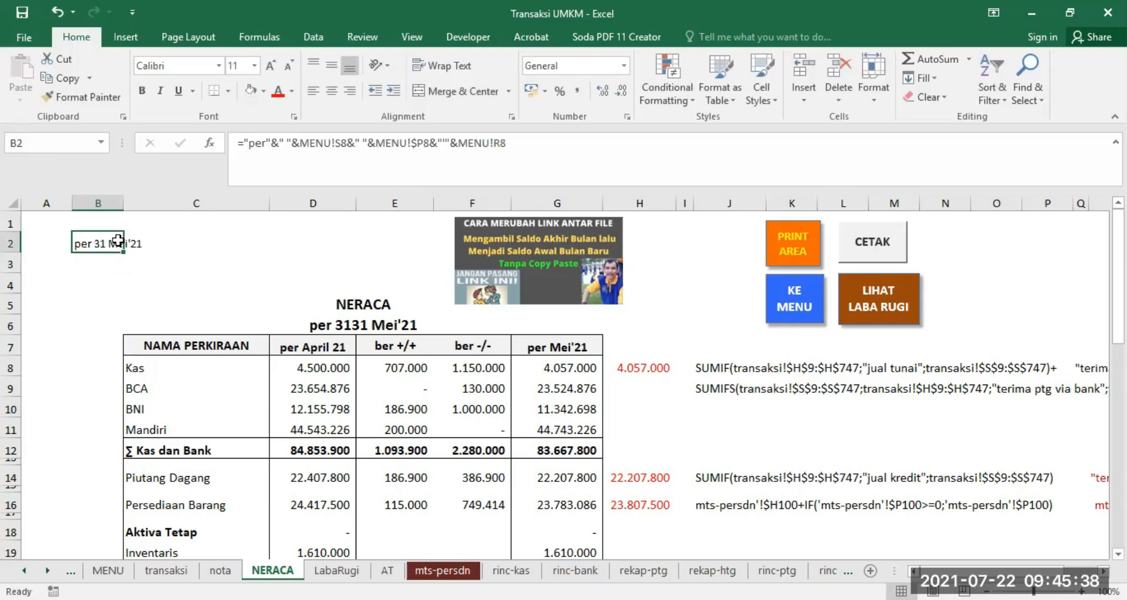
pyautogui.click(284, 142)
pyautogui.press('Delete')
pyautogui.press('Return')
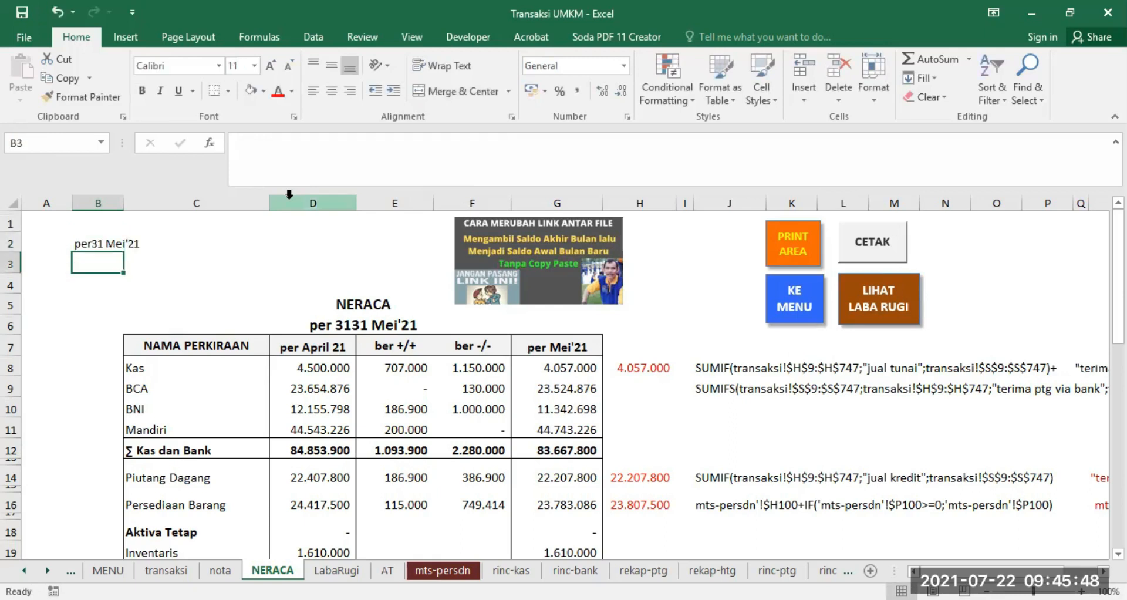
# - Put the space back inside the empty quotation marks after "per" in the B2 formula
pyautogui.click(98, 242)
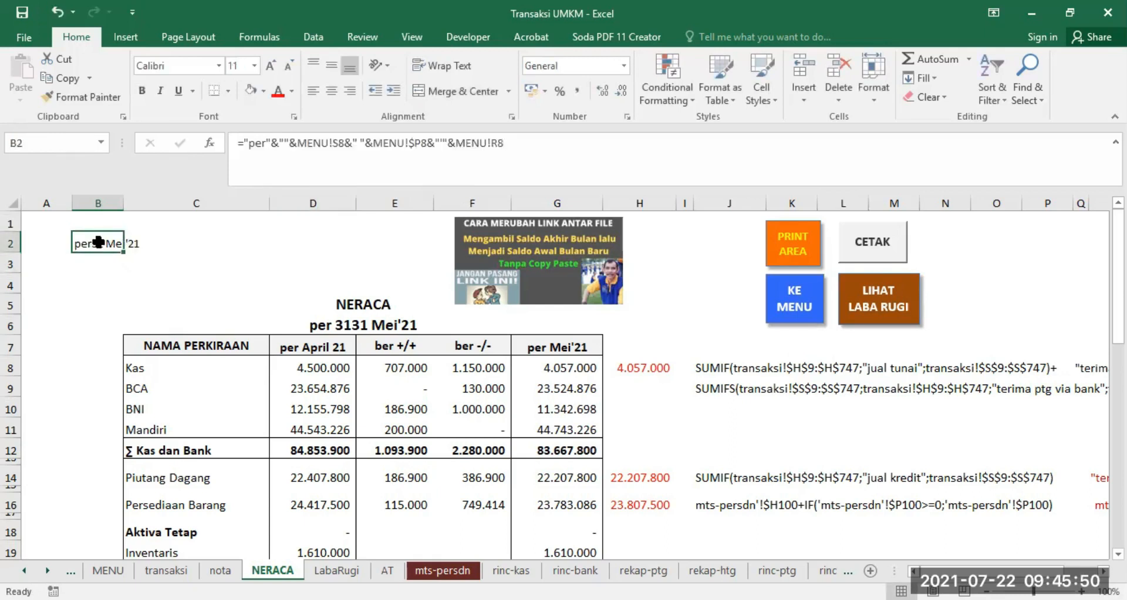
pyautogui.click(284, 139)
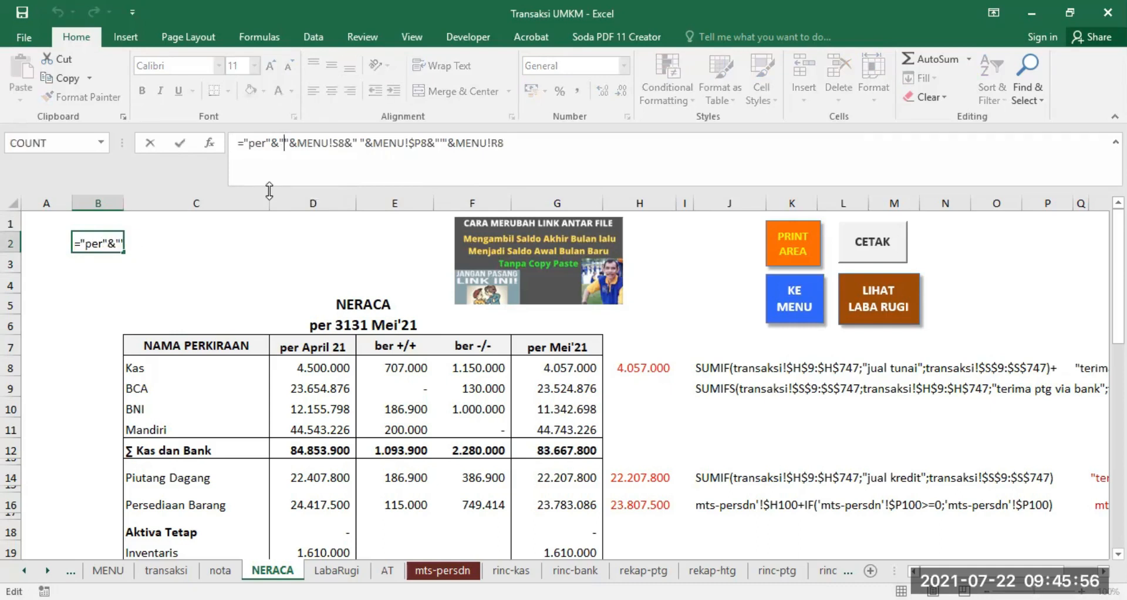
pyautogui.press('Return')
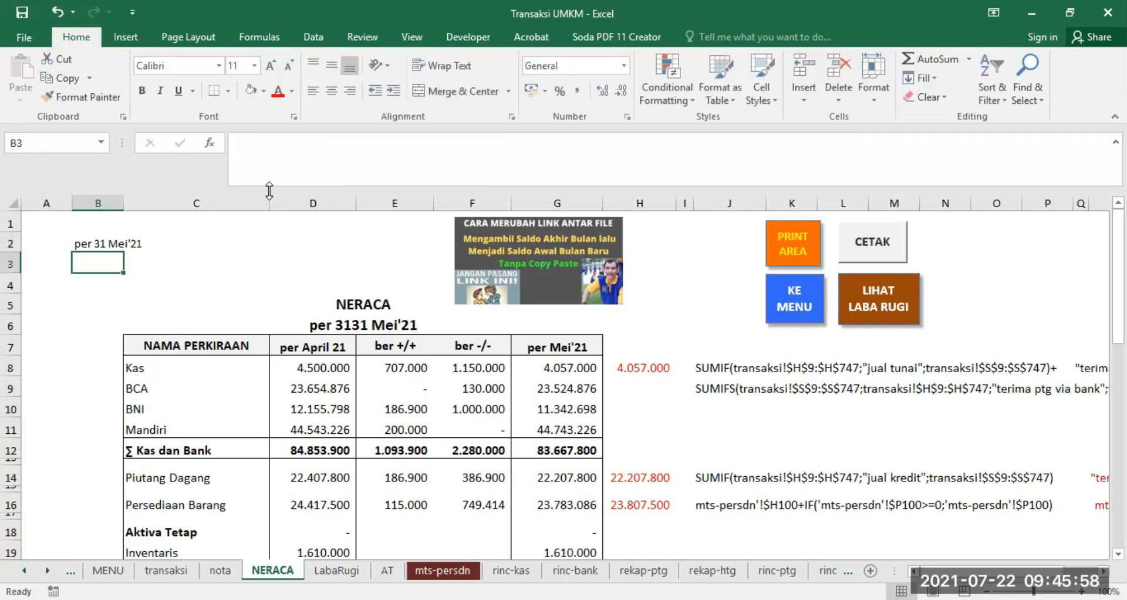
# - Compare the formula in B2 with the date heading formula in C6 of the NERACA sheet
pyautogui.click(103, 240)
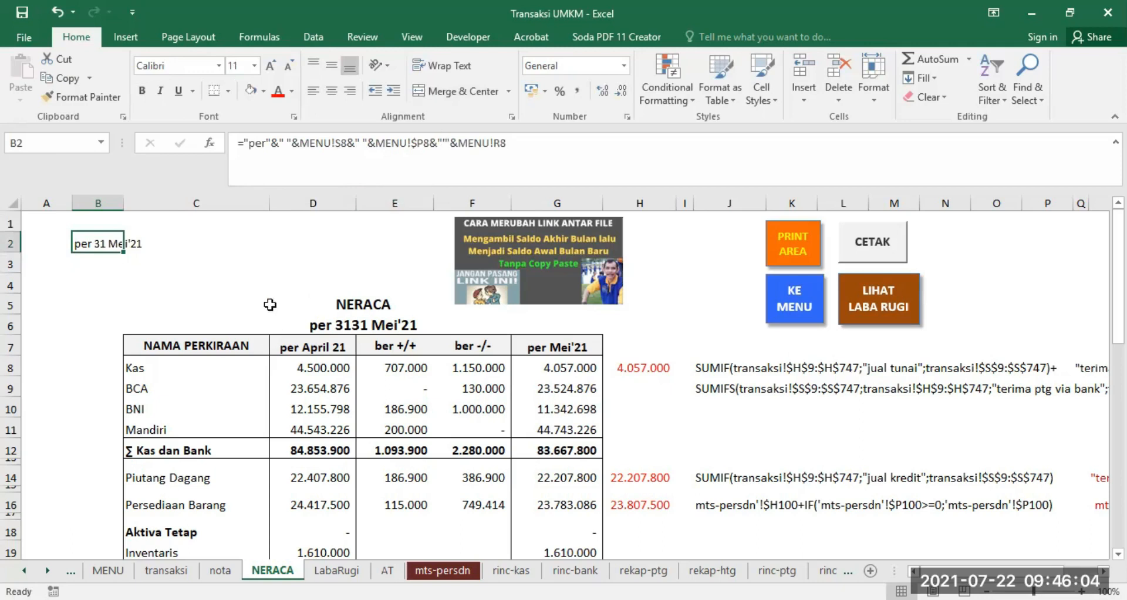
pyautogui.click(331, 327)
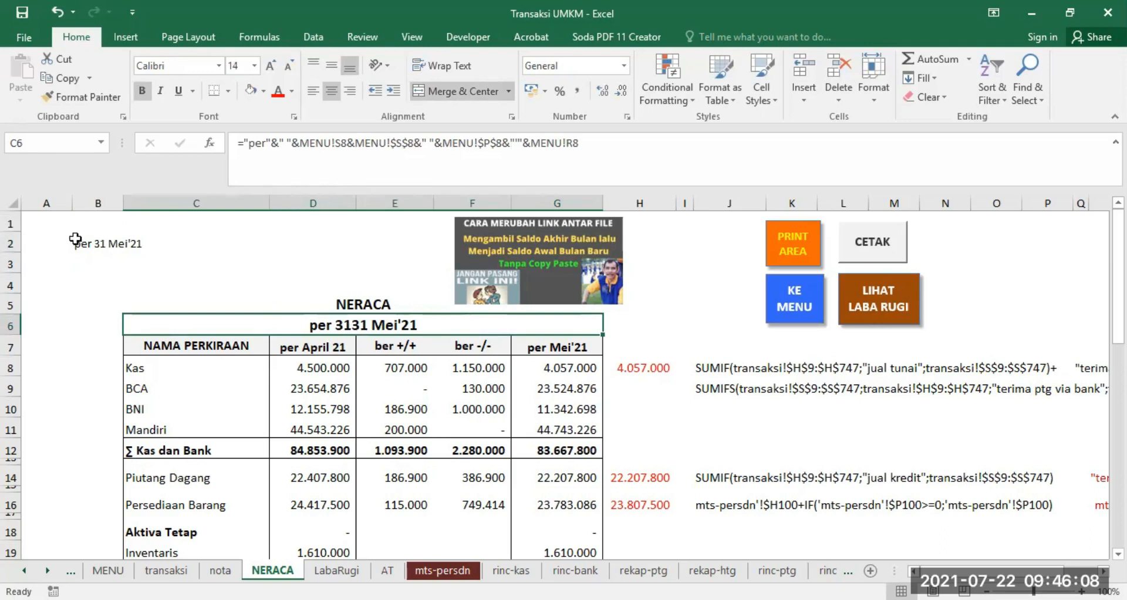
pyautogui.click(97, 243)
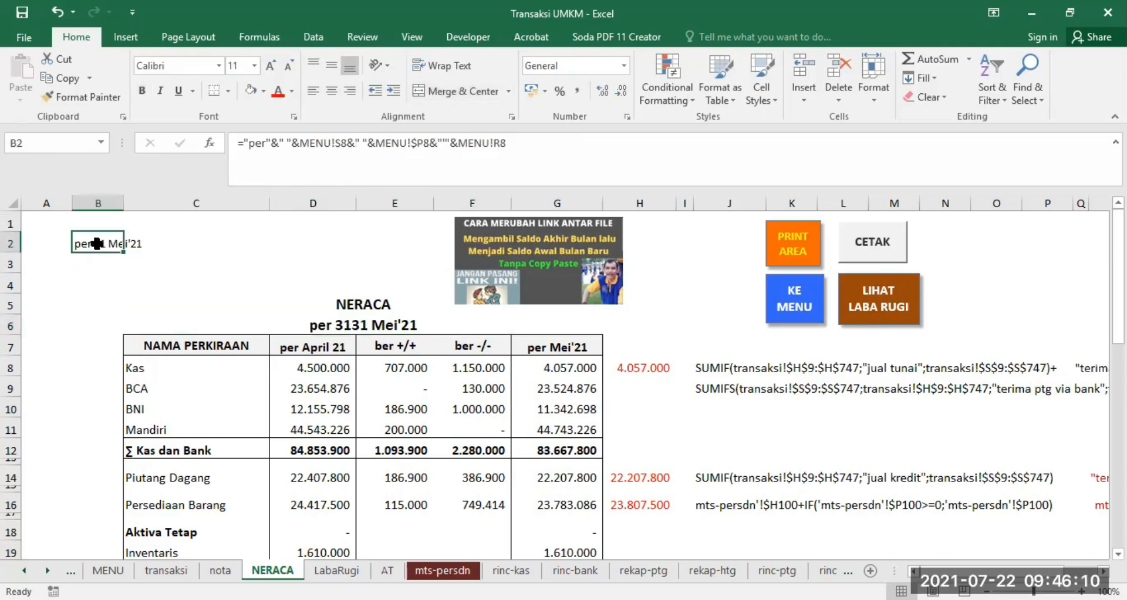
pyautogui.click(359, 321)
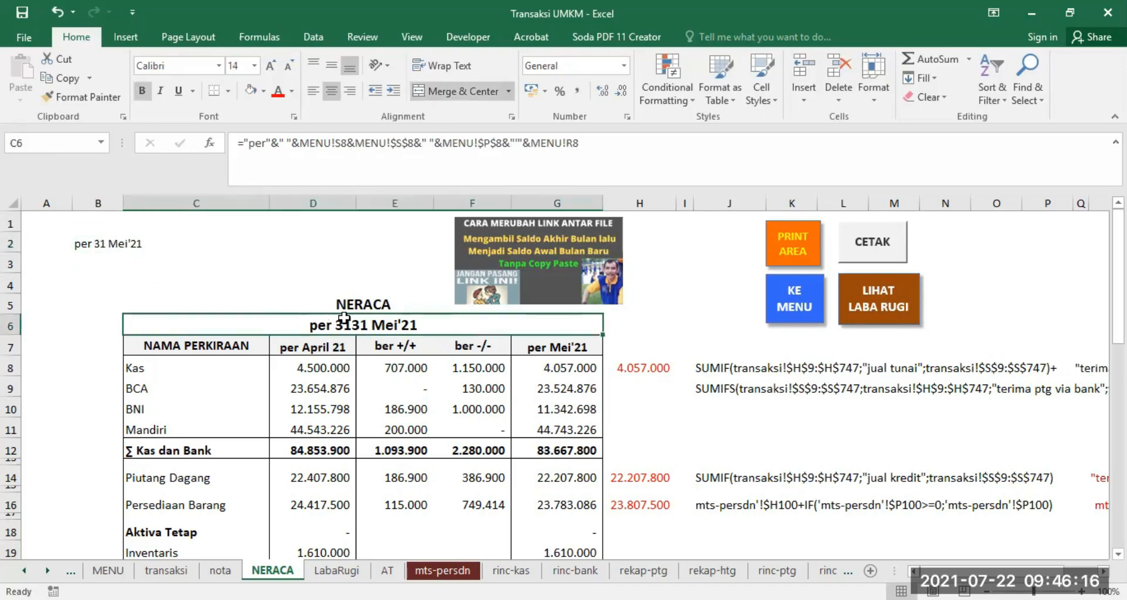
pyautogui.click(97, 242)
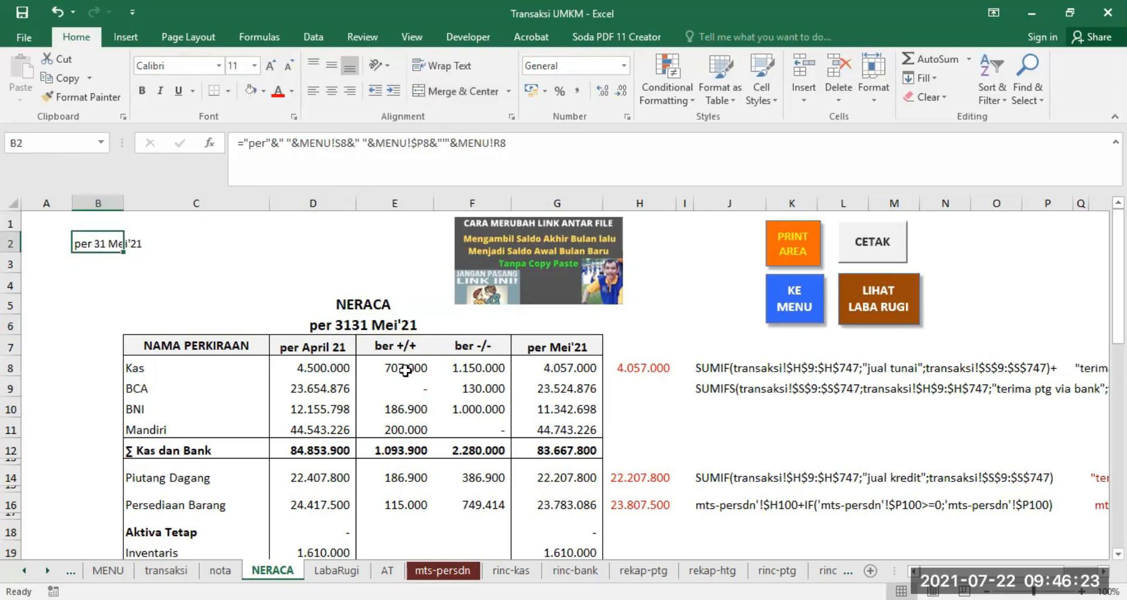
# - Examine the Kas SUMIF formula in E8 and its source columns S and H on the transaksi sheet
pyautogui.click(399, 367)
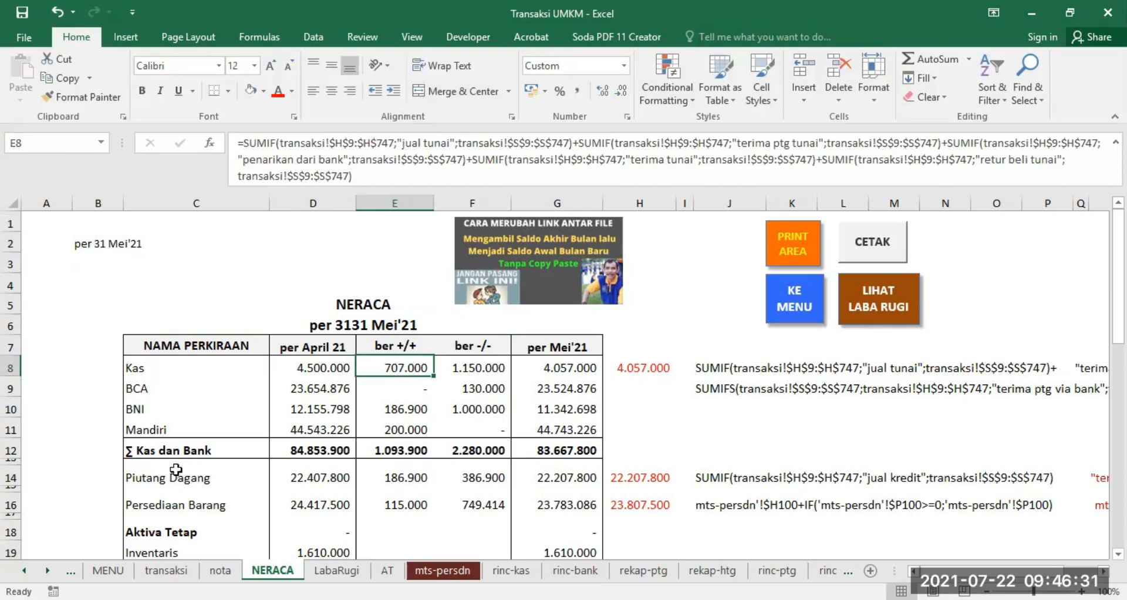
pyautogui.click(166, 570)
pyautogui.scroll(5, 765, 372)
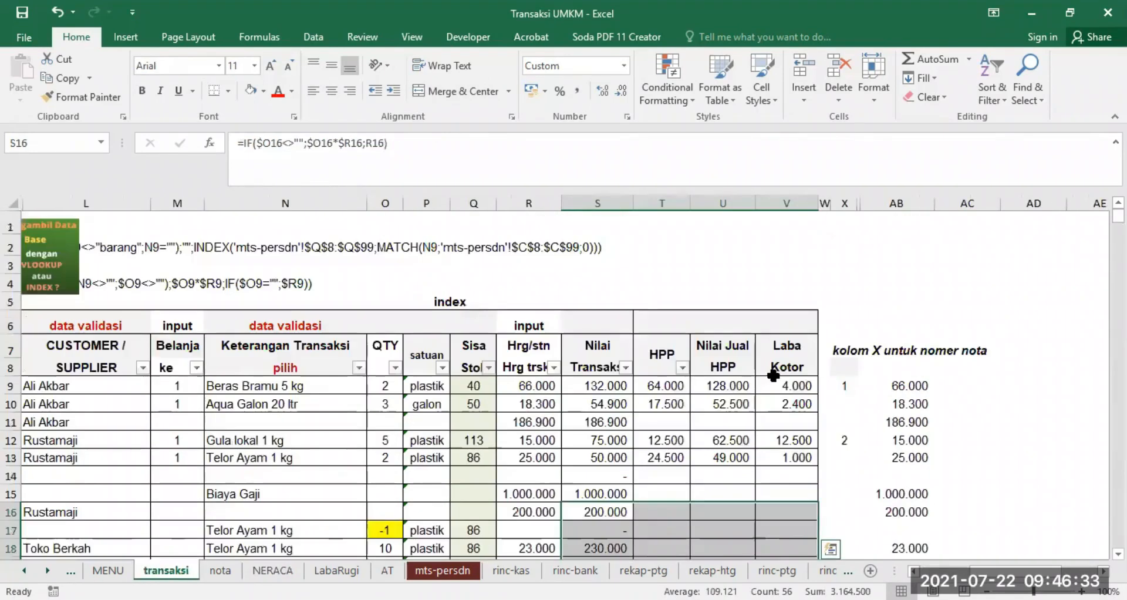
pyautogui.click(600, 203)
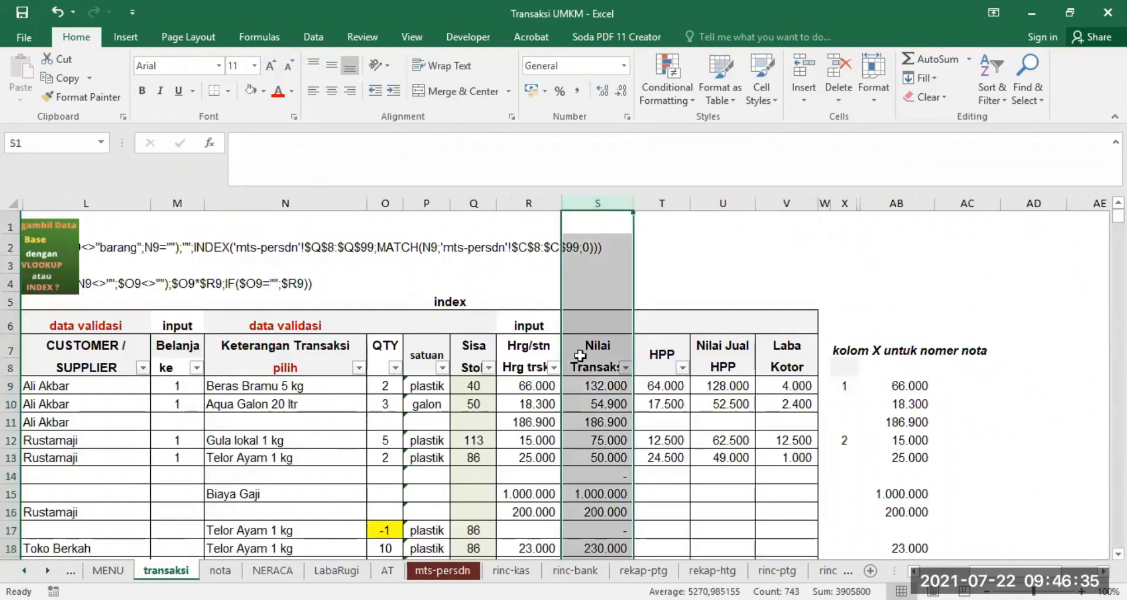
pyautogui.hscroll(-10, 480, 386)
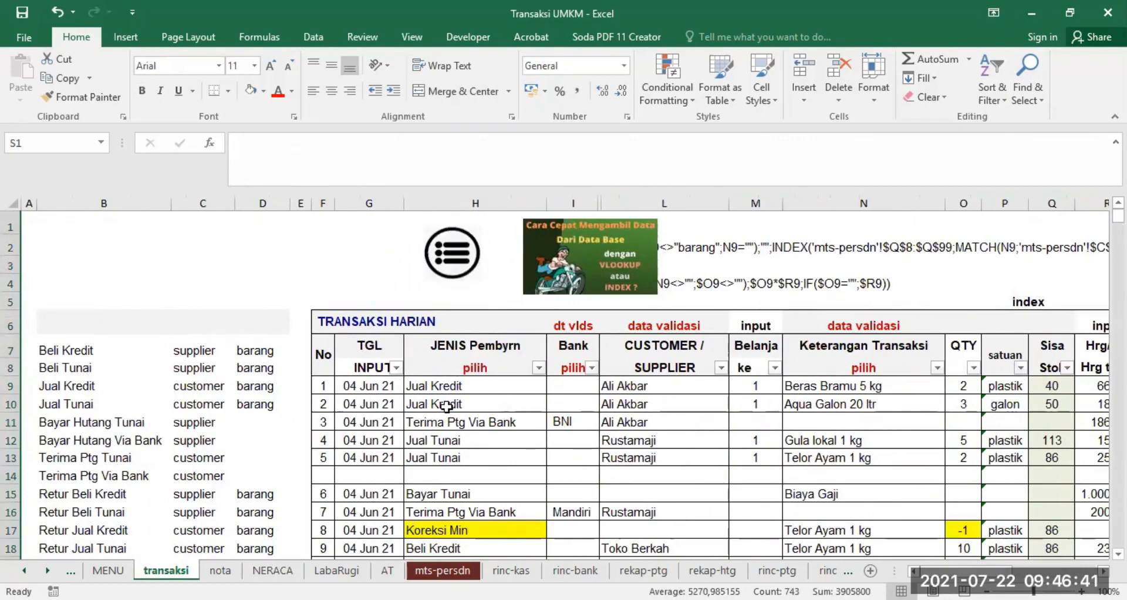
pyautogui.click(434, 446)
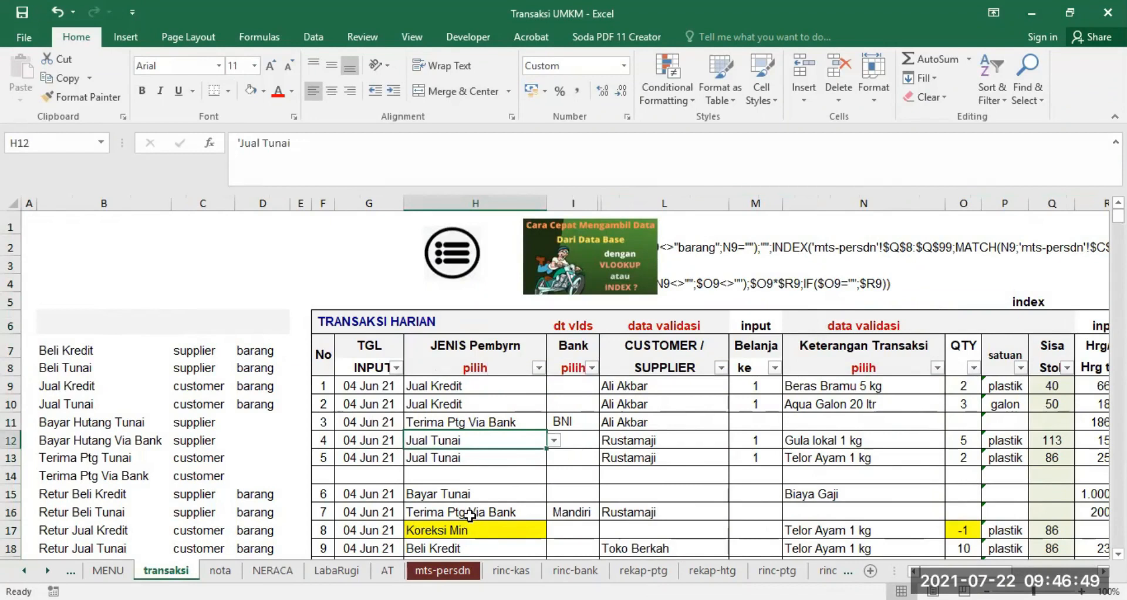
# - Read the written-out SUMIF notes beside the Kas row on NERACA and compare them with the transaksi columns
pyautogui.click(272, 570)
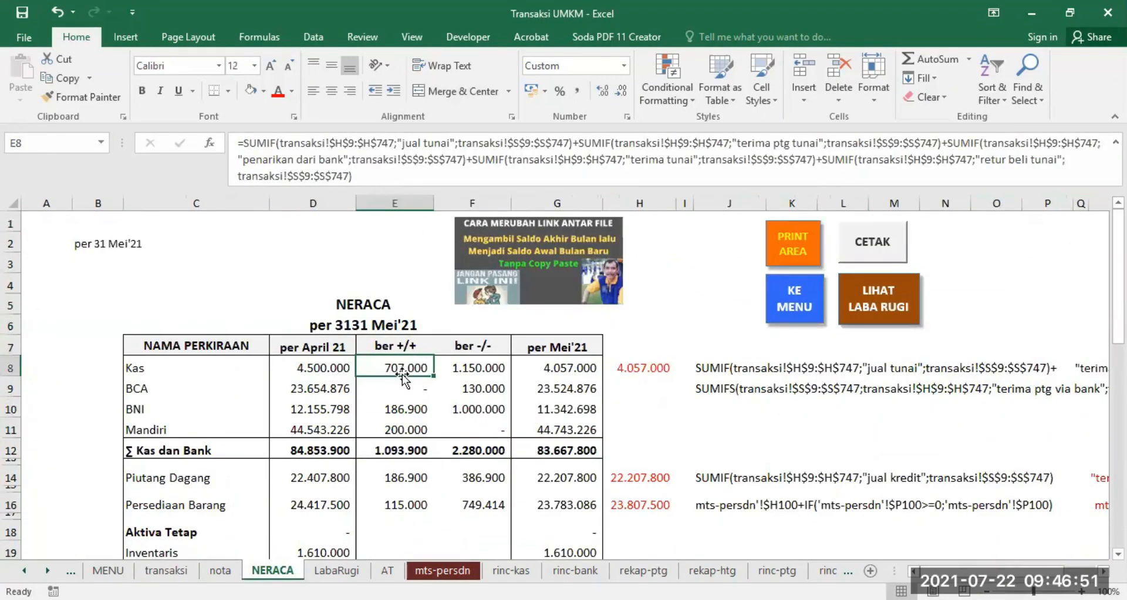
pyautogui.click(740, 372)
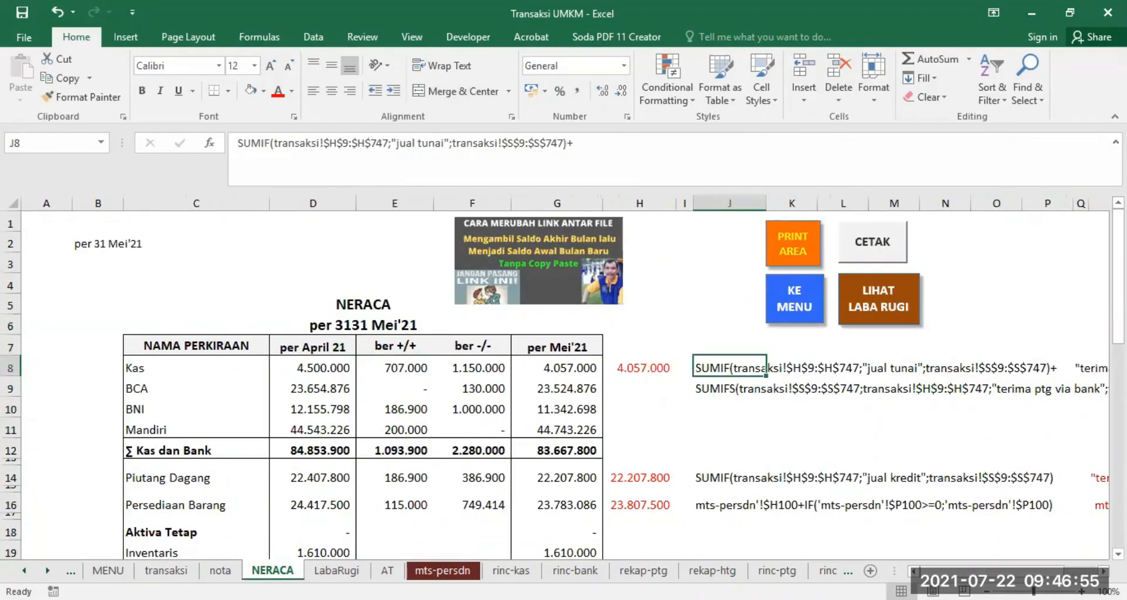
pyautogui.moveTo(992, 571); pyautogui.dragTo(1030, 572)
pyautogui.click(407, 423)
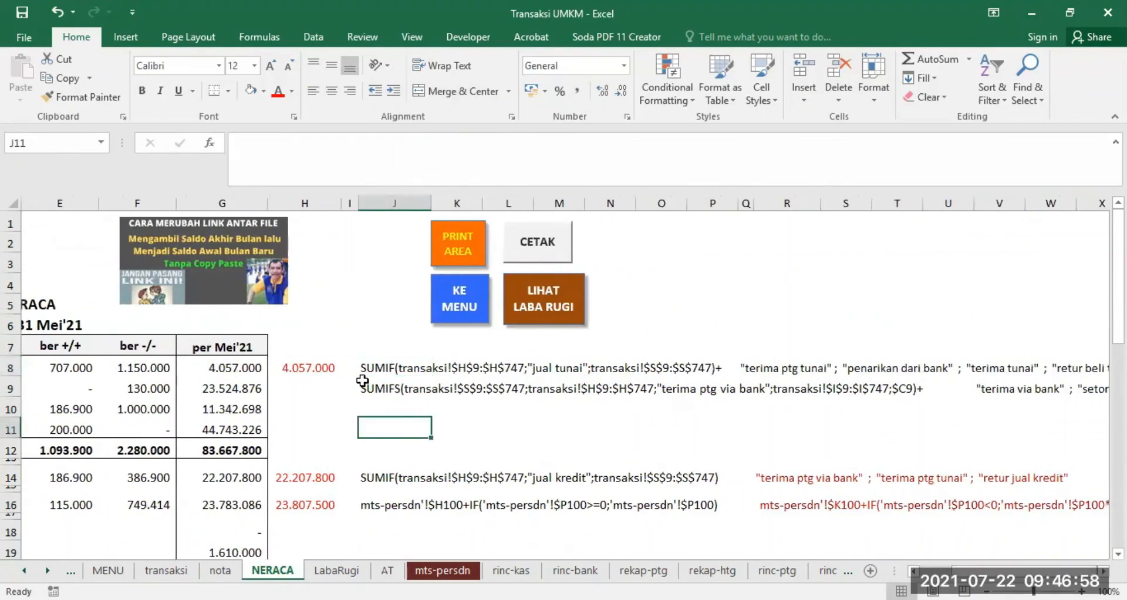
pyautogui.click(162, 571)
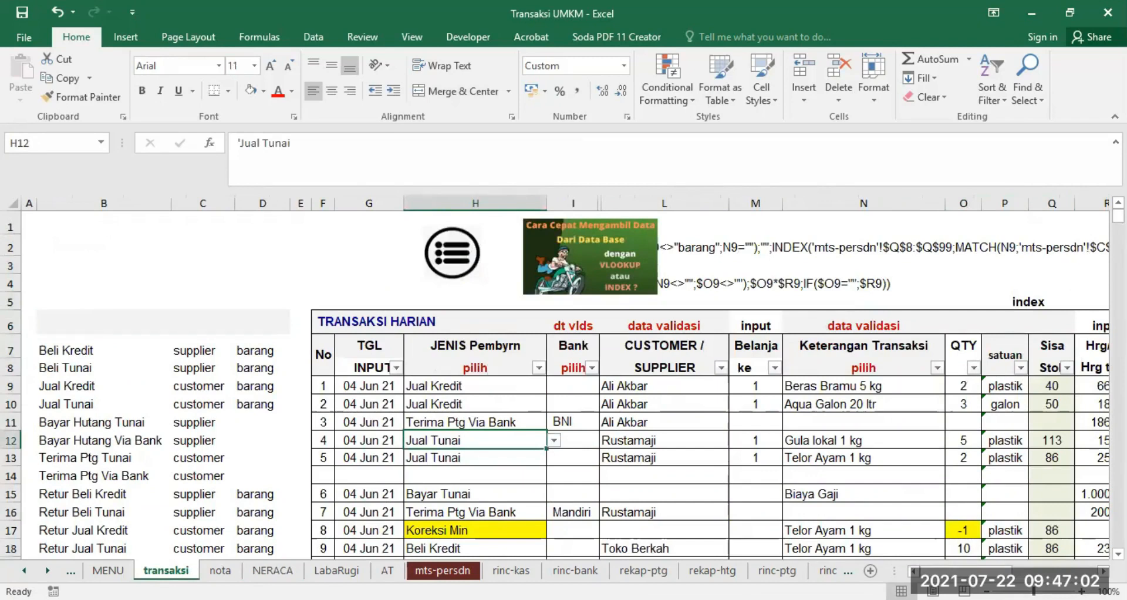
pyautogui.hscroll(2, 1095, 572)
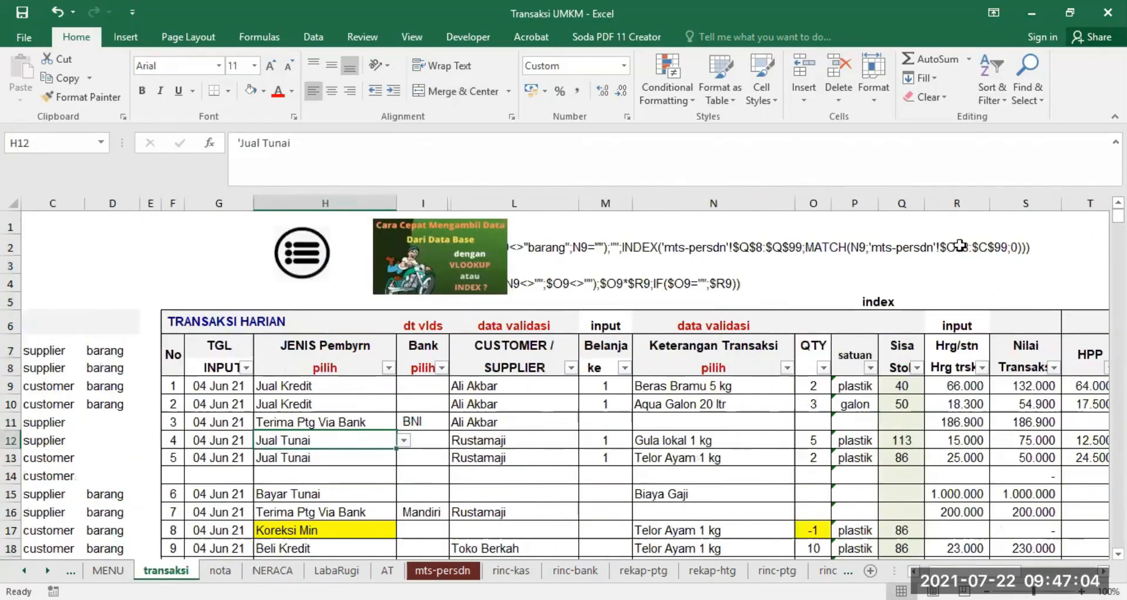
# - Compare the "jual tunai" SUMIF note in J8 of NERACA with transaksi columns S and H, selecting the payment types from H9 down
pyautogui.click(1010, 199)
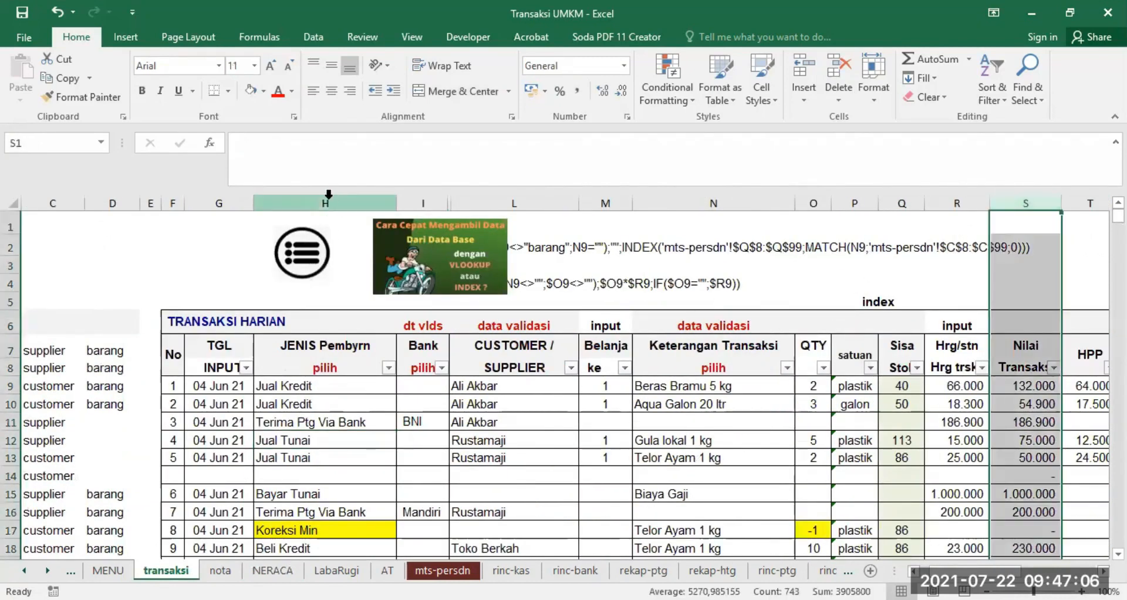
pyautogui.click(327, 200)
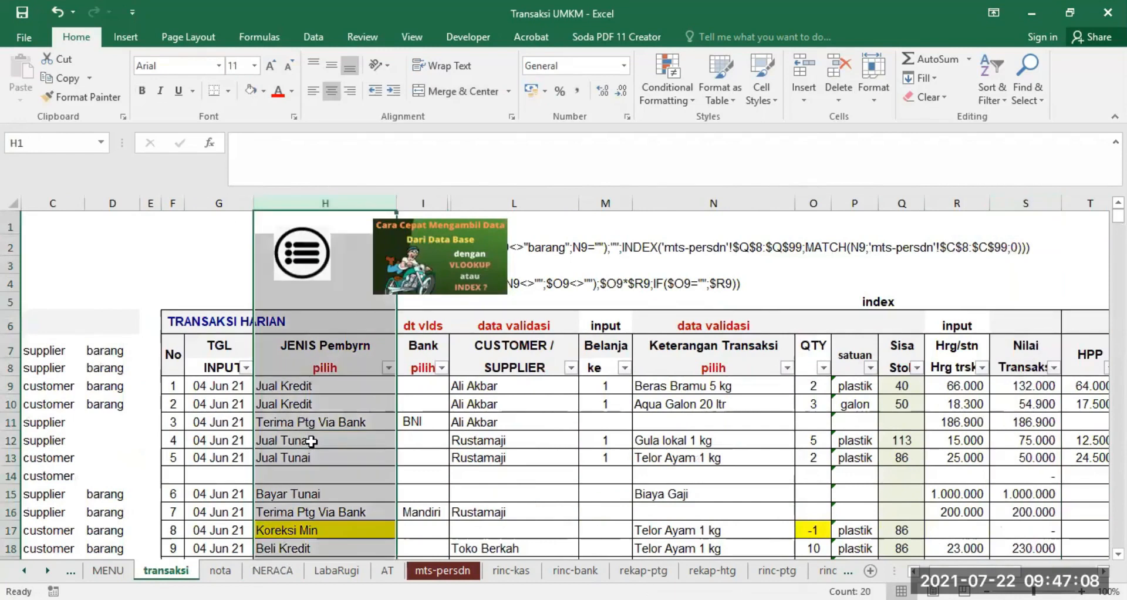
pyautogui.click(273, 570)
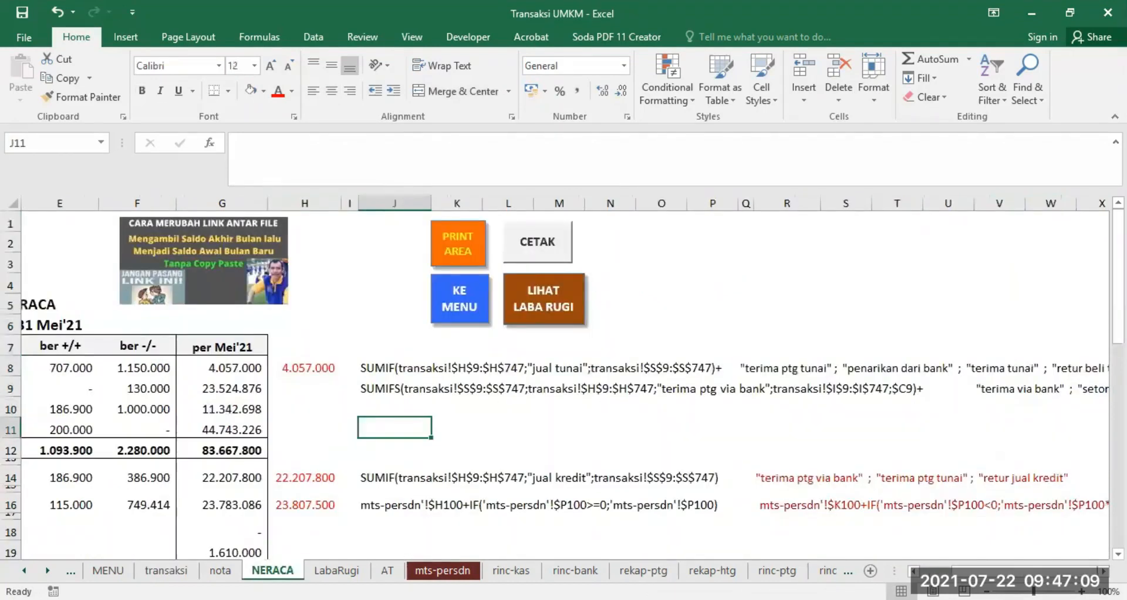
pyautogui.click(384, 365)
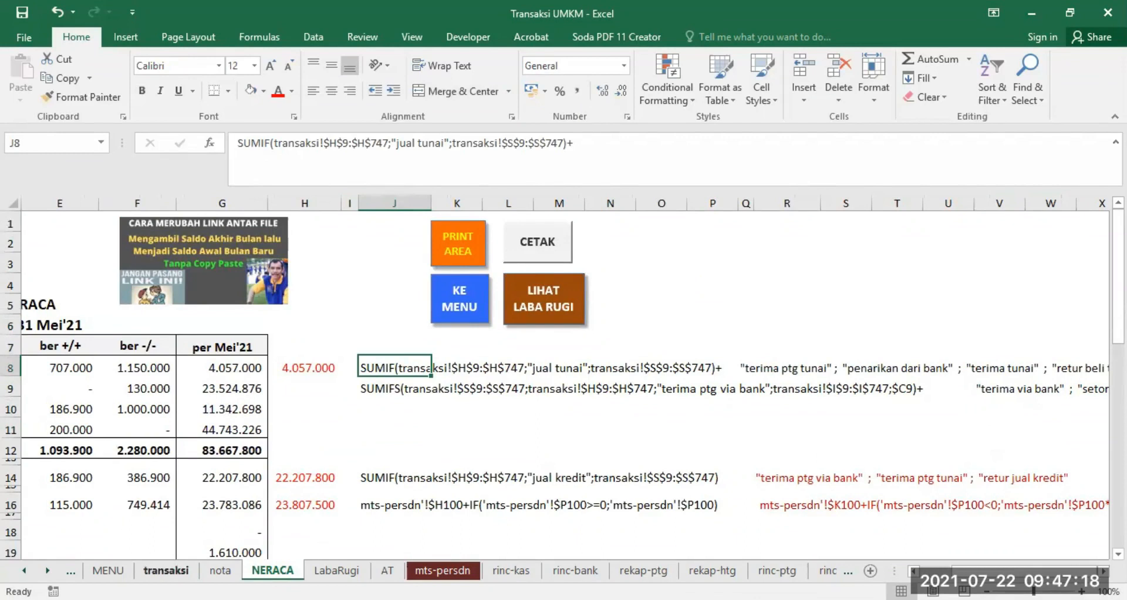
pyautogui.click(167, 570)
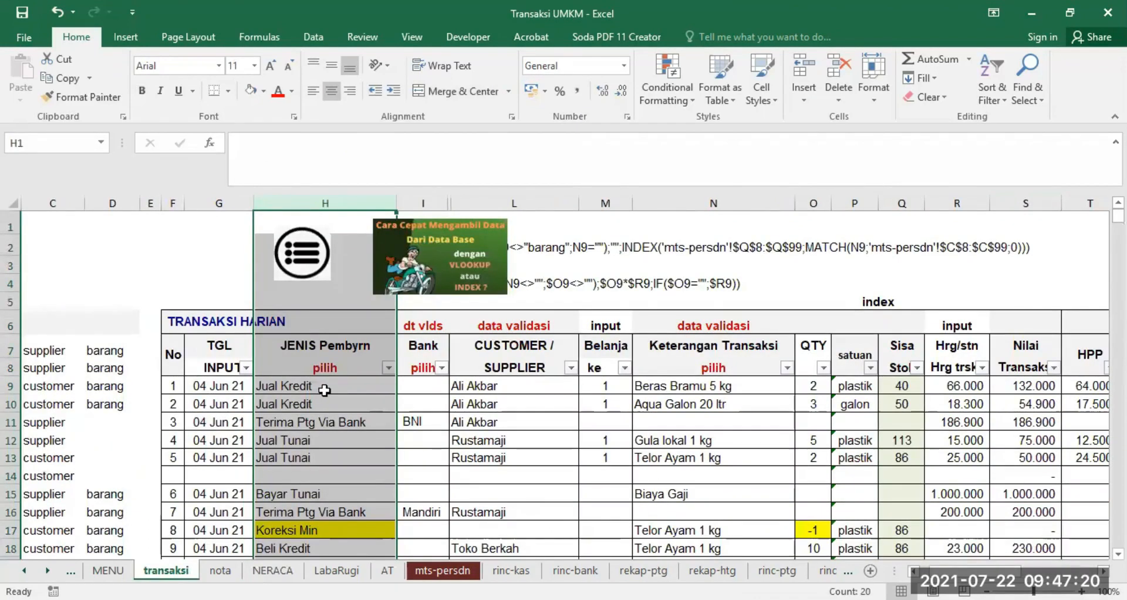
pyautogui.moveTo(325, 391); pyautogui.dragTo(326, 528)
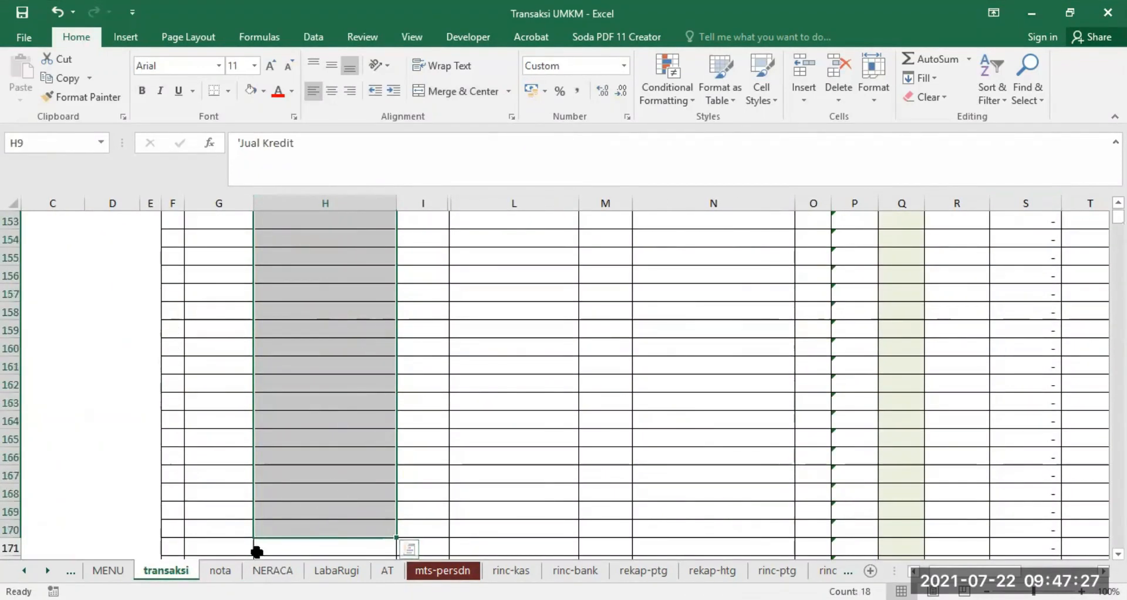
# - Trace the "jual tunai" criterion in the J8 note to the transaction type list in column B of transaksi
pyautogui.click(273, 570)
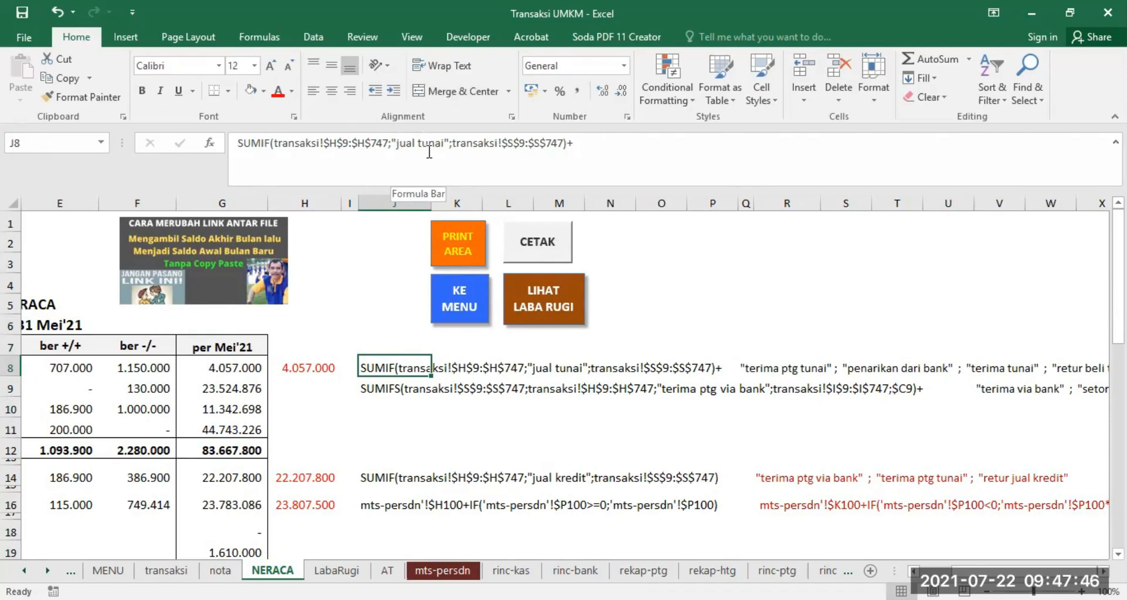
pyautogui.click(167, 571)
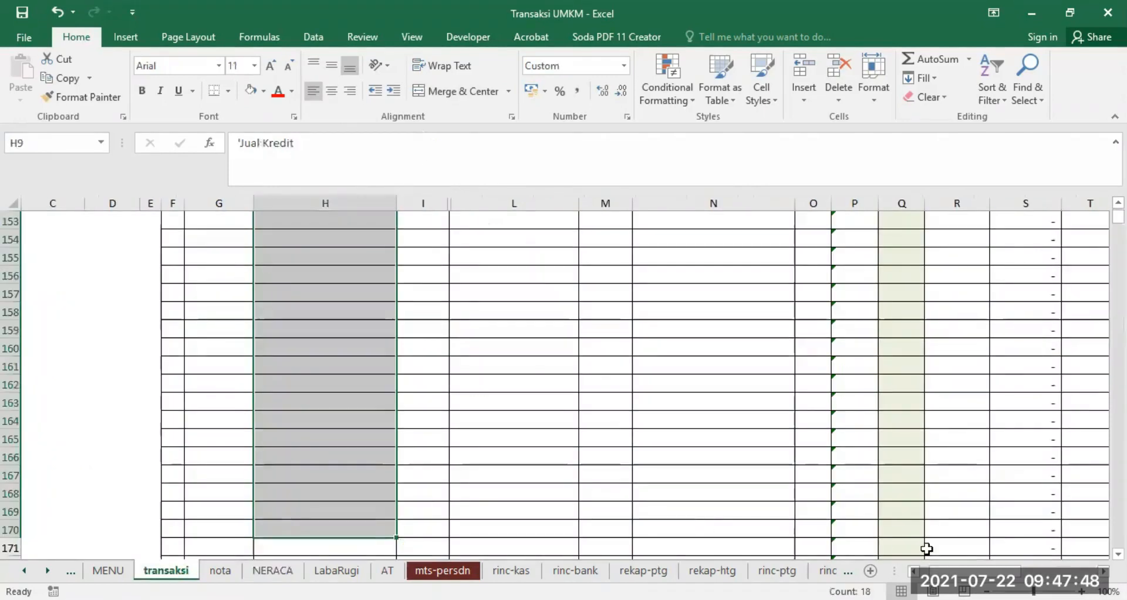
pyautogui.moveTo(998, 570); pyautogui.dragTo(963, 570)
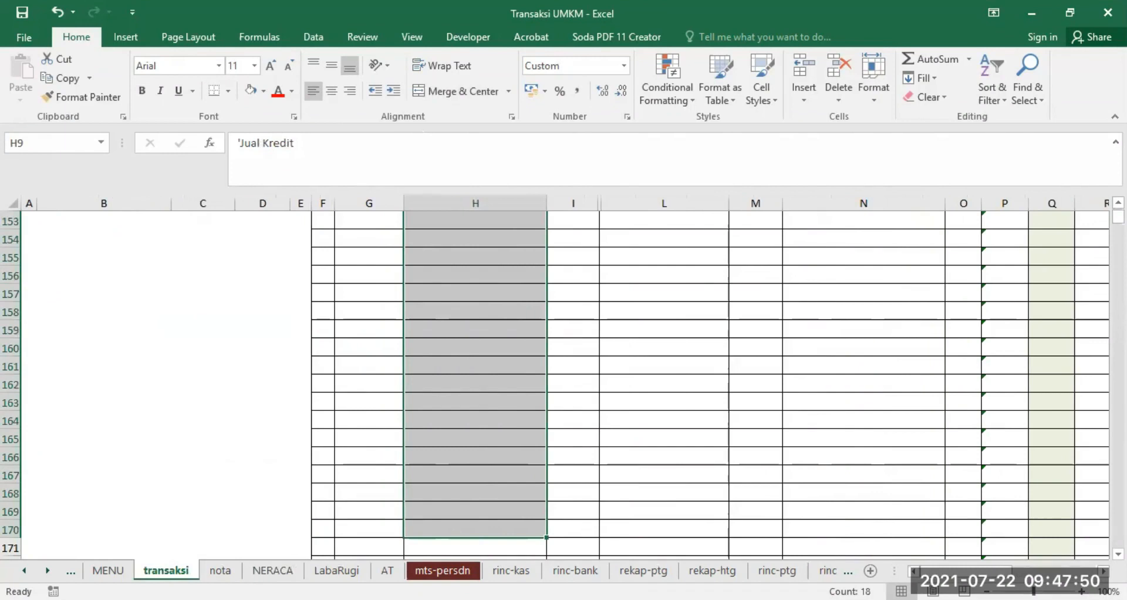
pyautogui.scroll(-6, 563, 381)
pyautogui.scroll(20, 235, 382)
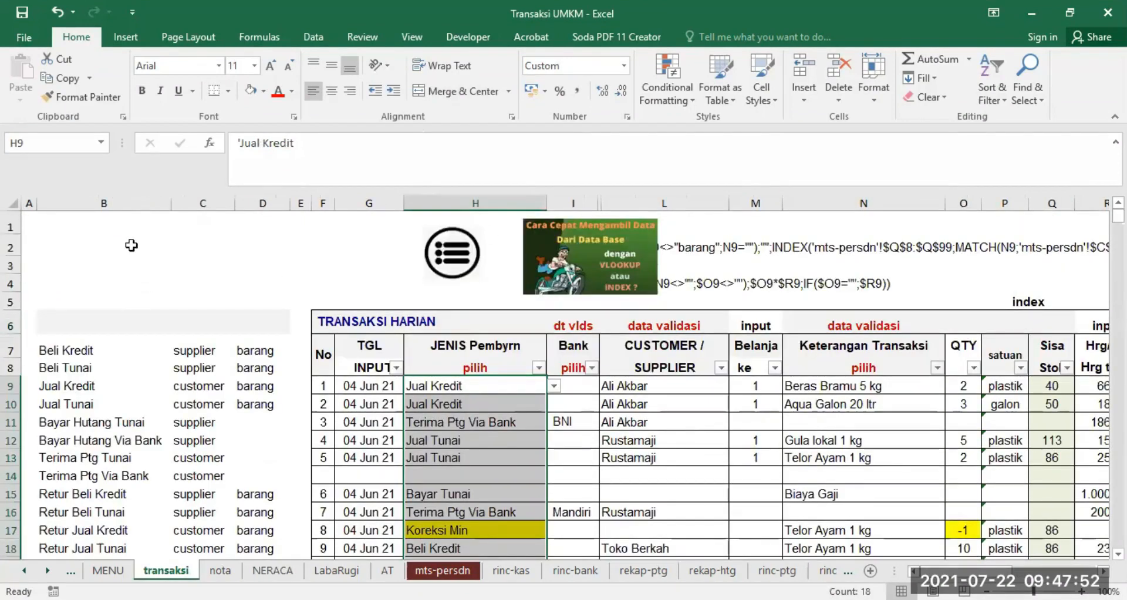
pyautogui.click(112, 204)
pyautogui.scroll(-2, 92, 366)
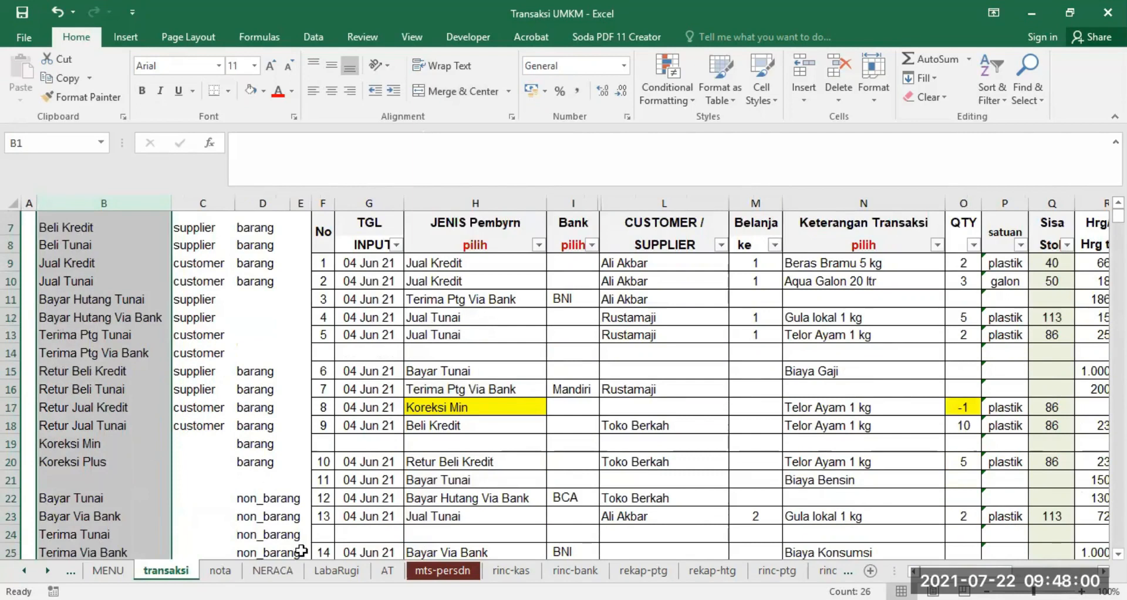
# - Match the sum range in the J8 note with the Nilai Transaksi column on transaksi, selecting S9:S20
pyautogui.click(272, 570)
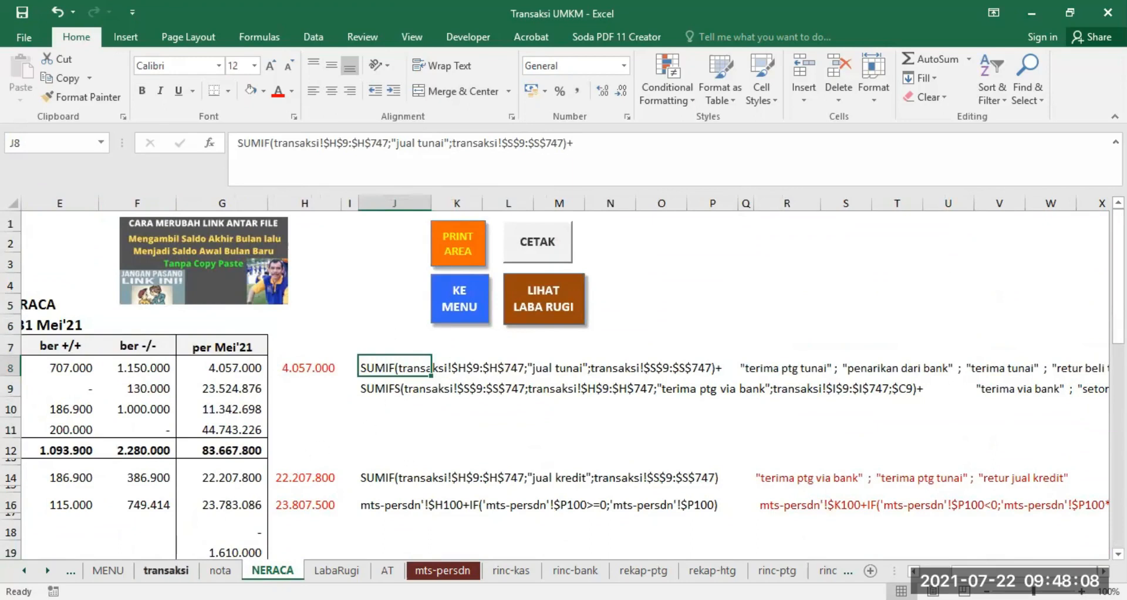
pyautogui.click(166, 570)
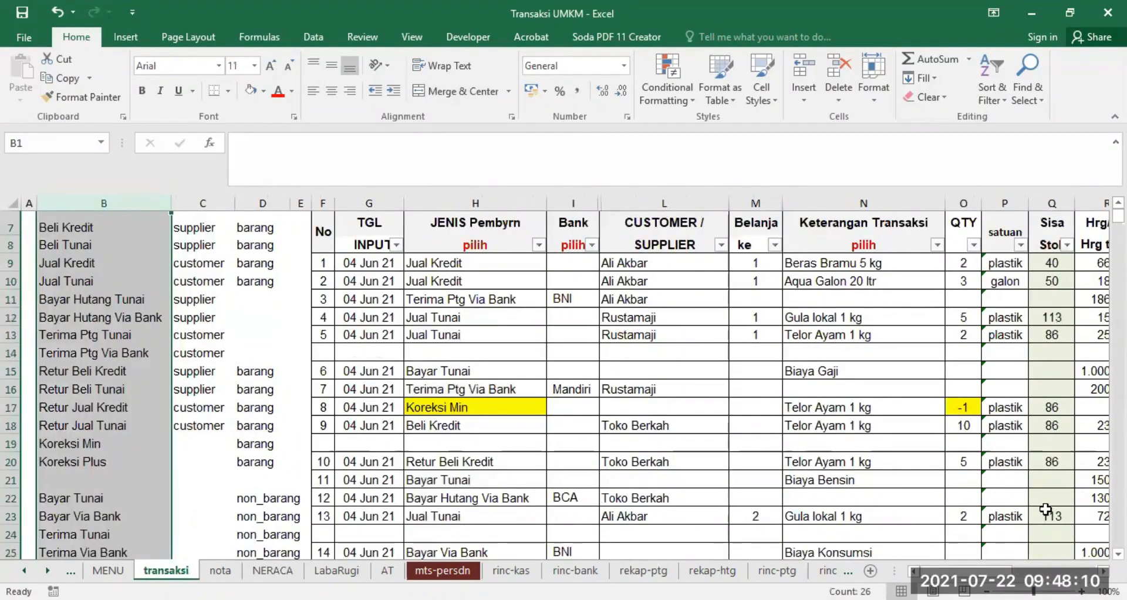
pyautogui.click(1104, 571)
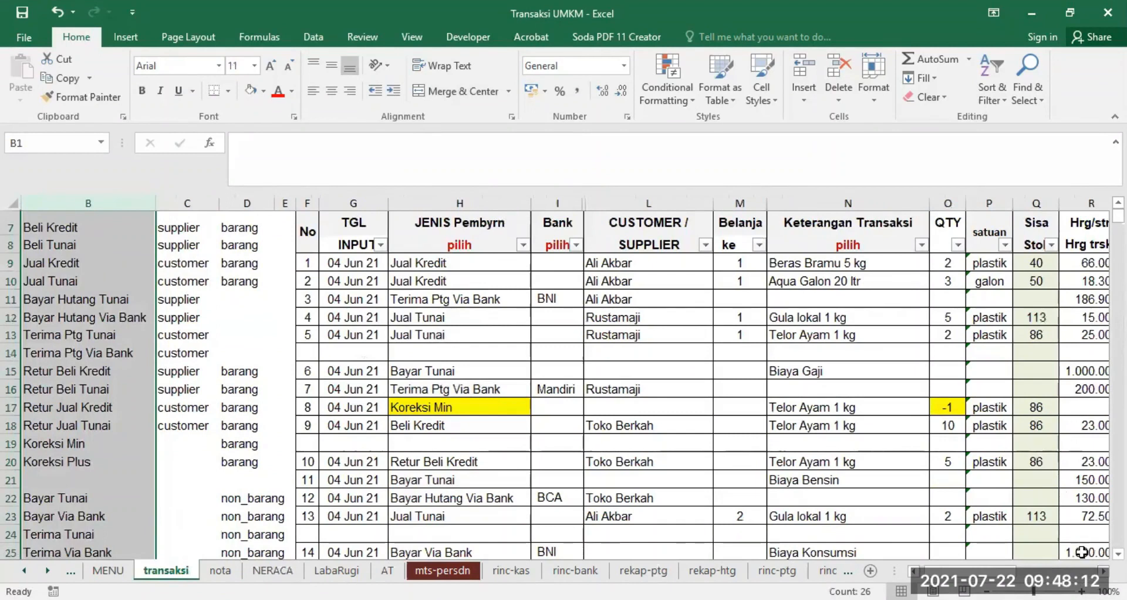
pyautogui.click(1103, 571)
pyautogui.click(1104, 572)
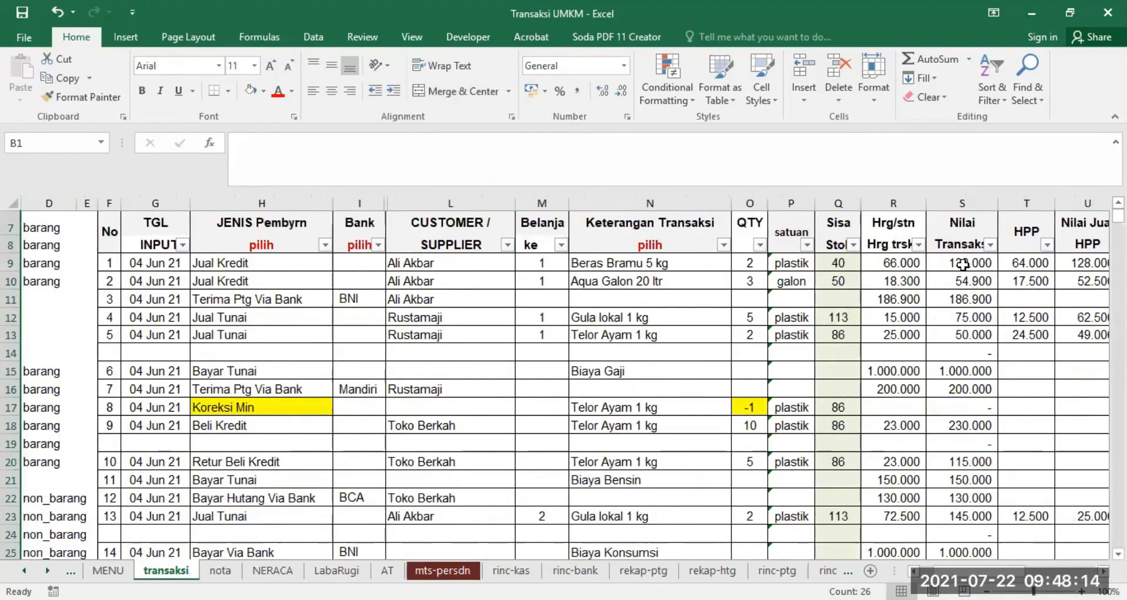
pyautogui.moveTo(966, 264); pyautogui.dragTo(955, 461)
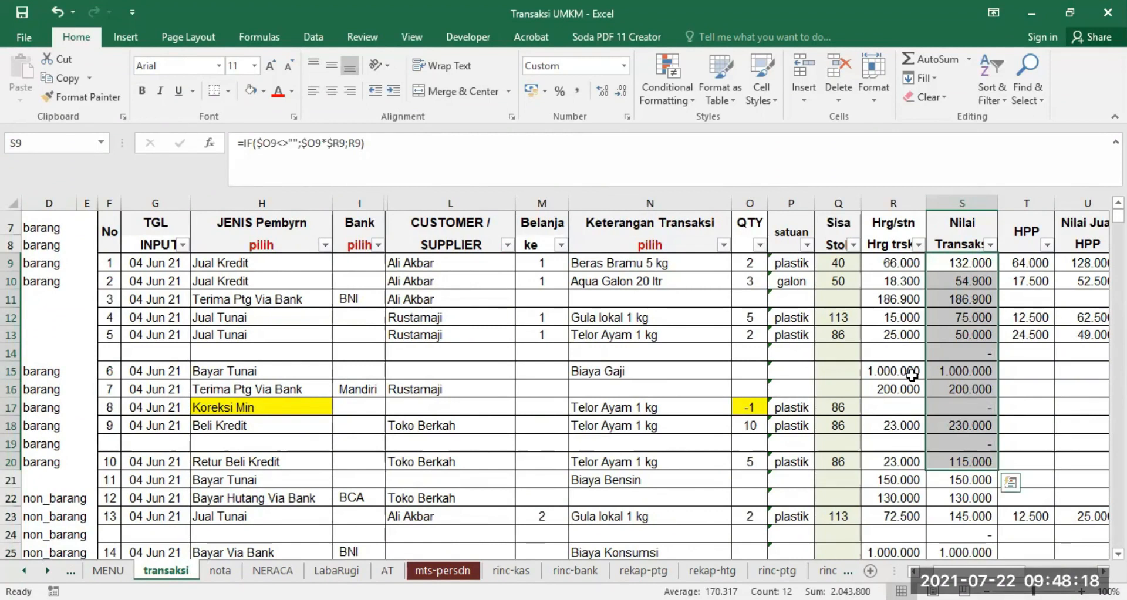
# - Read the remaining Kas criteria noted in row 8 of NERACA, from "terima ptg tunai" through "retur beli tunai"
pyautogui.click(273, 570)
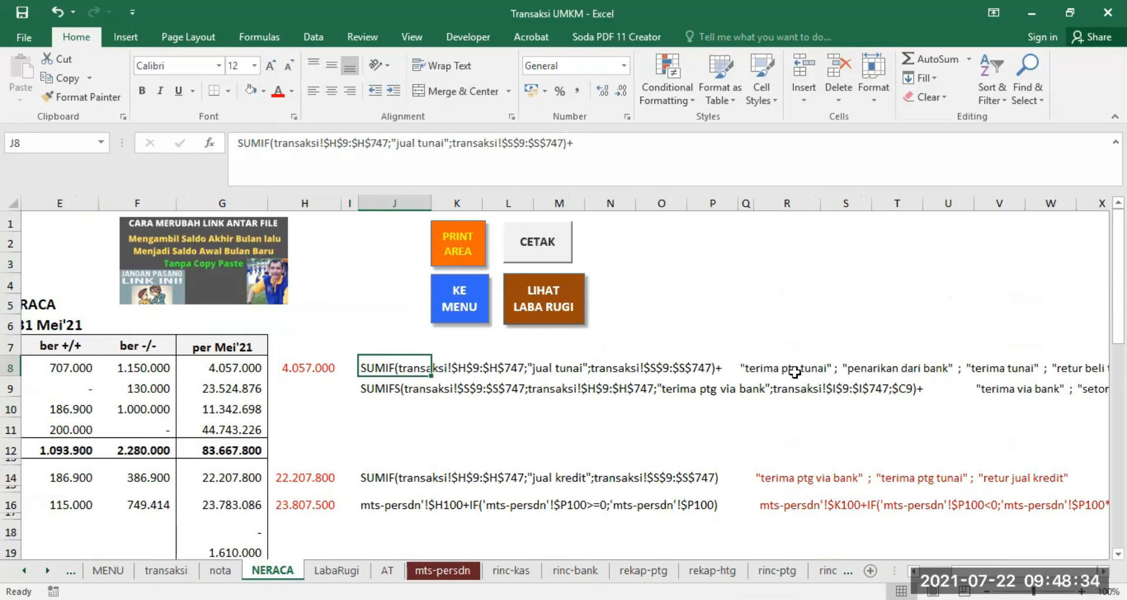
pyautogui.click(905, 371)
pyautogui.hscroll(3, 979, 426)
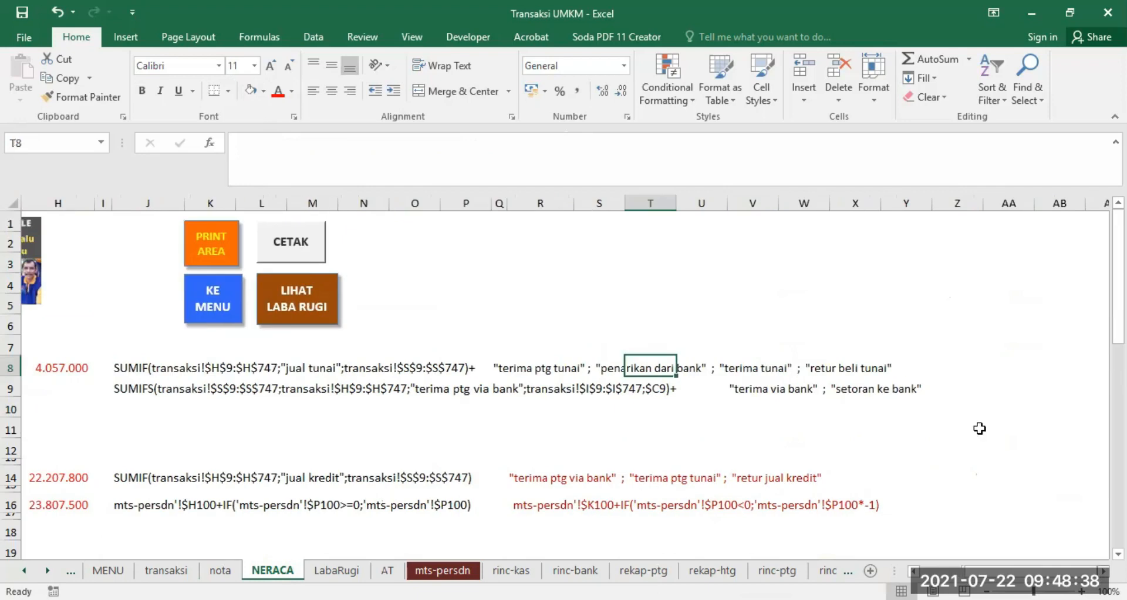
pyautogui.click(747, 368)
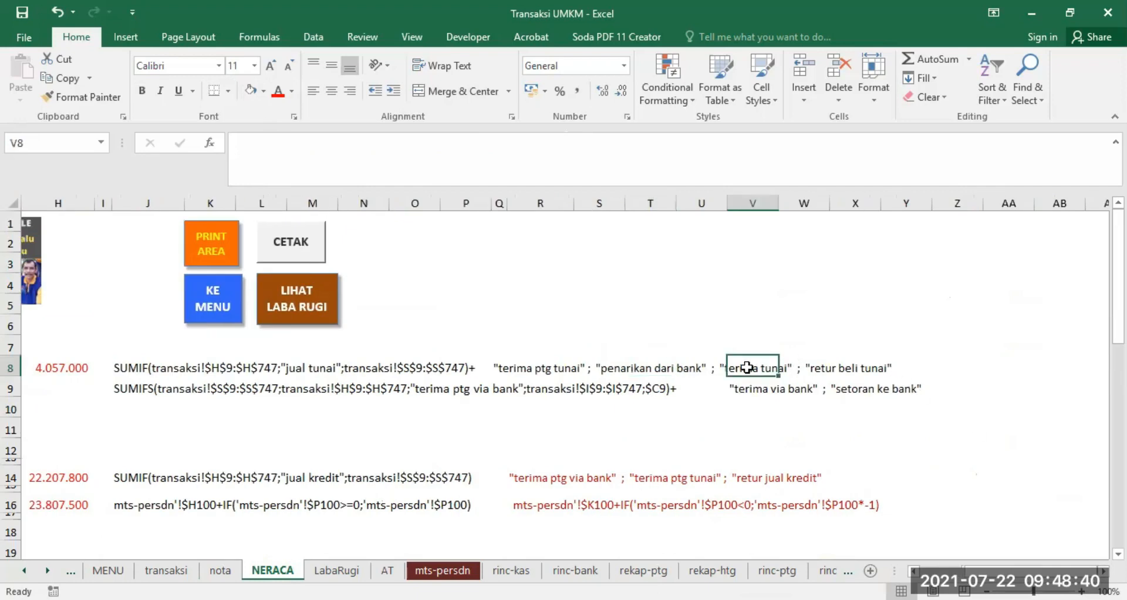
pyautogui.click(830, 367)
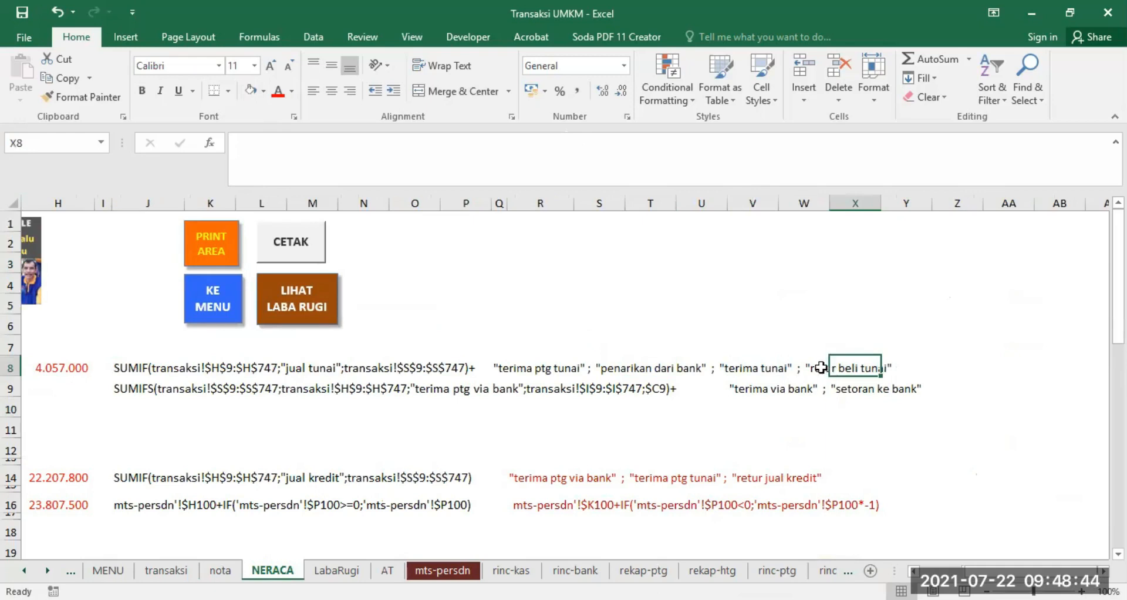
pyautogui.click(821, 368)
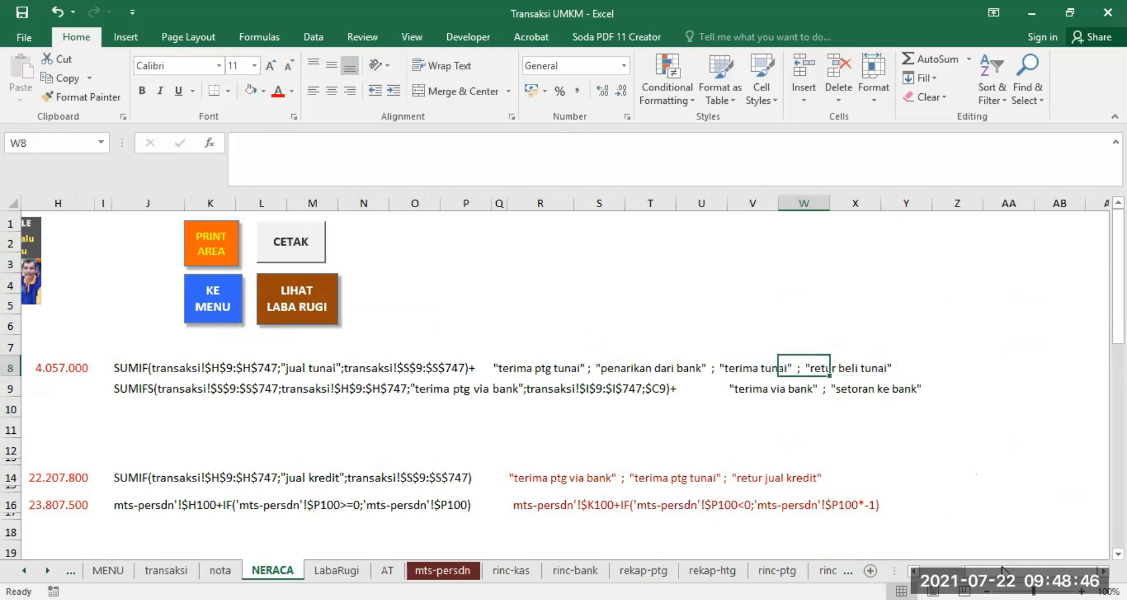
# - Examine the E8 Kas formula term by term, highlighting its "jual tunai" and "terima ptg tunai" SUMIFs, and leave the formula as it is
pyautogui.hscroll(-5, 405, 323)
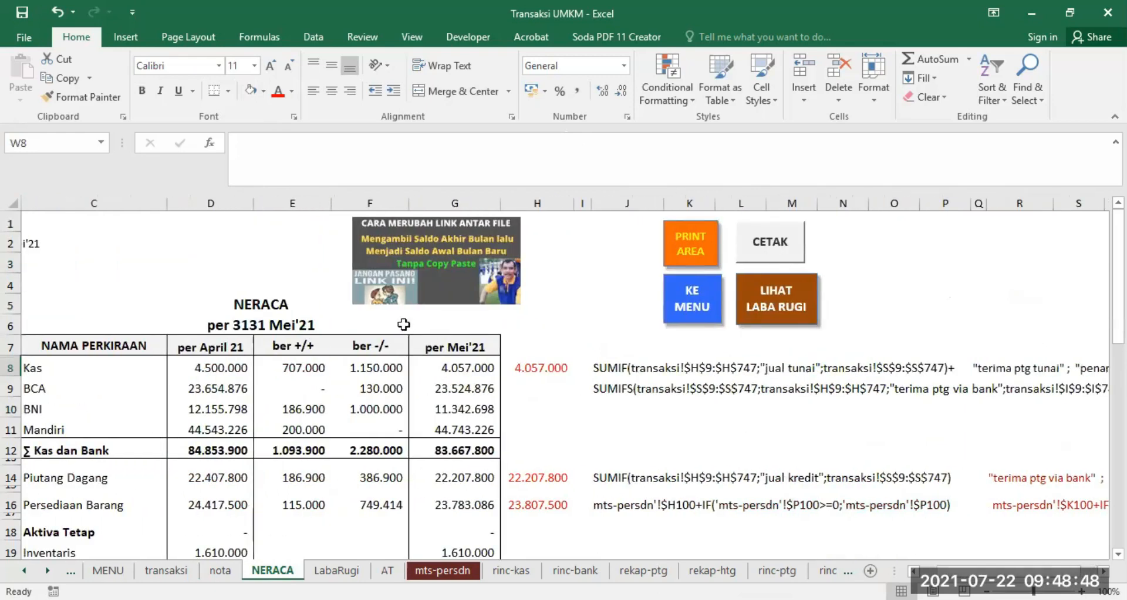
pyautogui.click(311, 359)
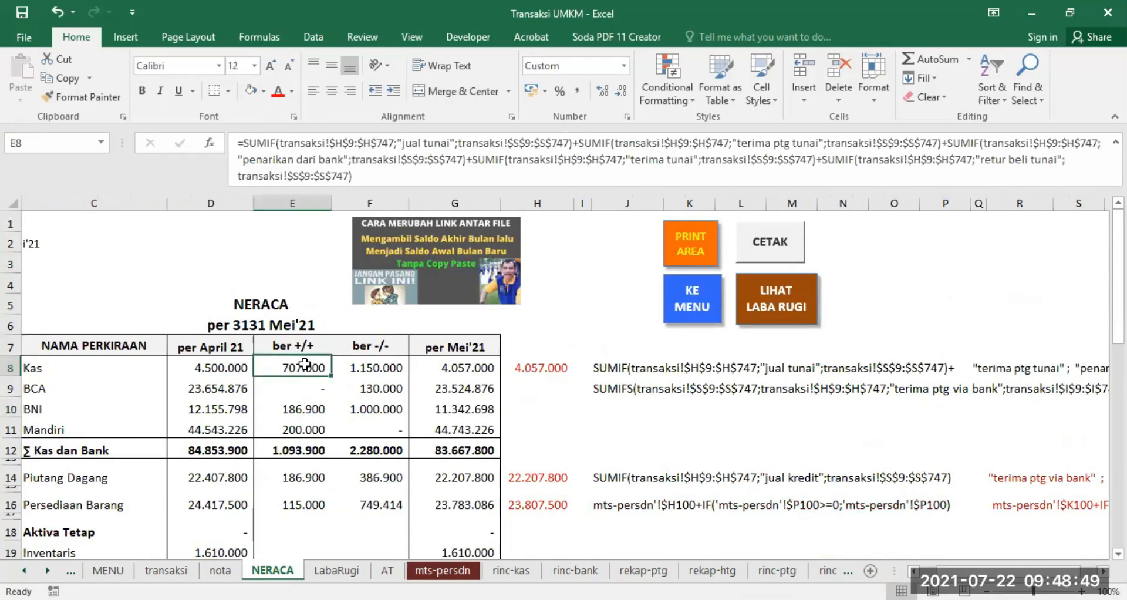
pyautogui.click(245, 134)
pyautogui.moveTo(244, 135); pyautogui.dragTo(572, 145)
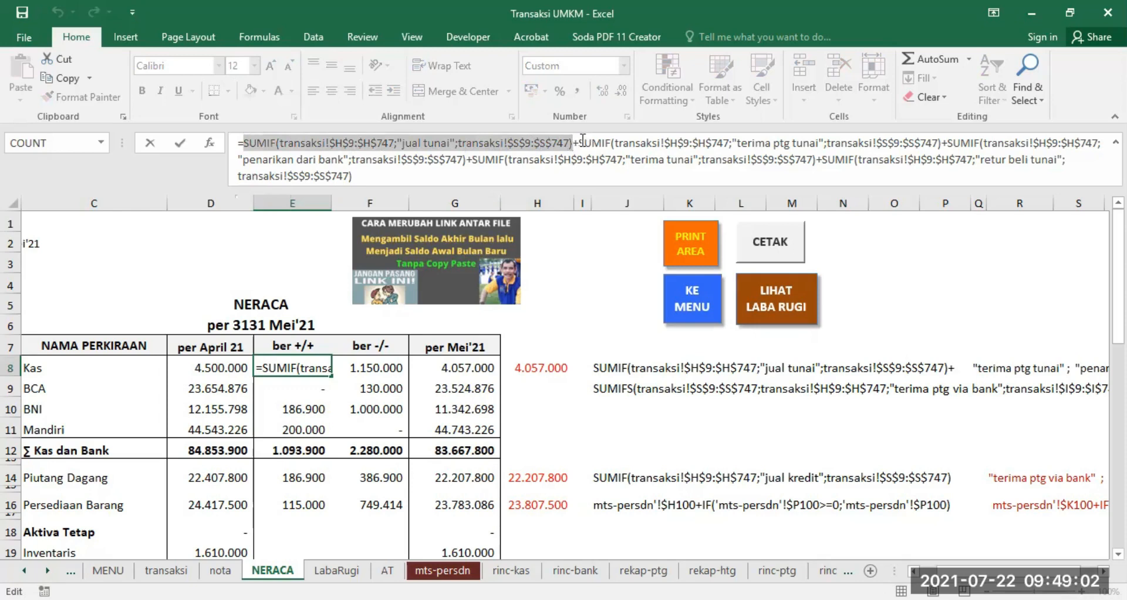
pyautogui.moveTo(579, 142); pyautogui.dragTo(940, 142)
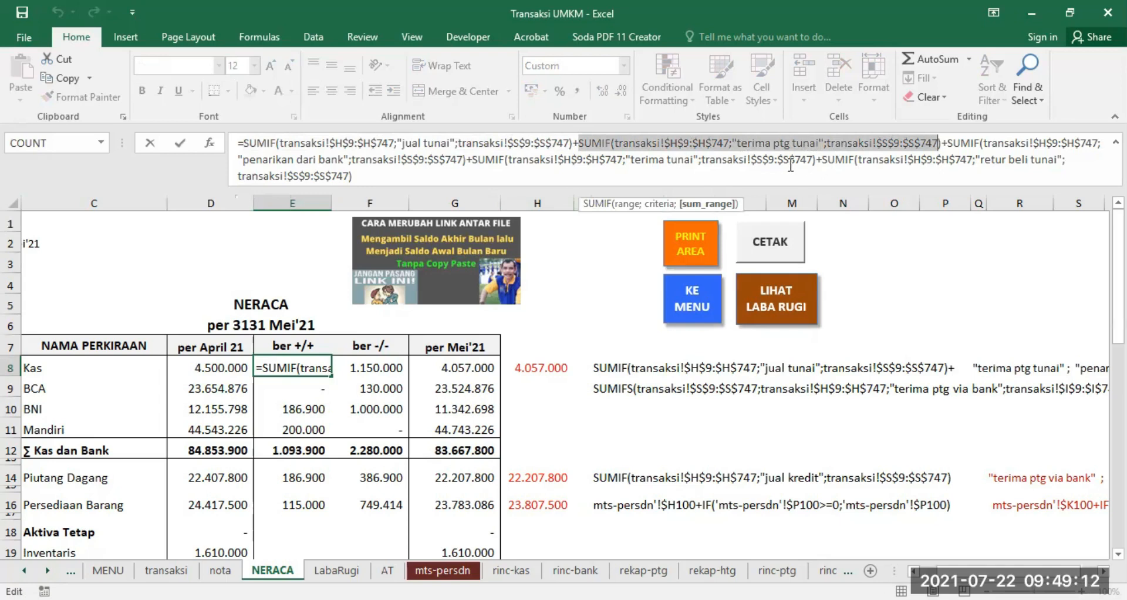
pyautogui.click(838, 175)
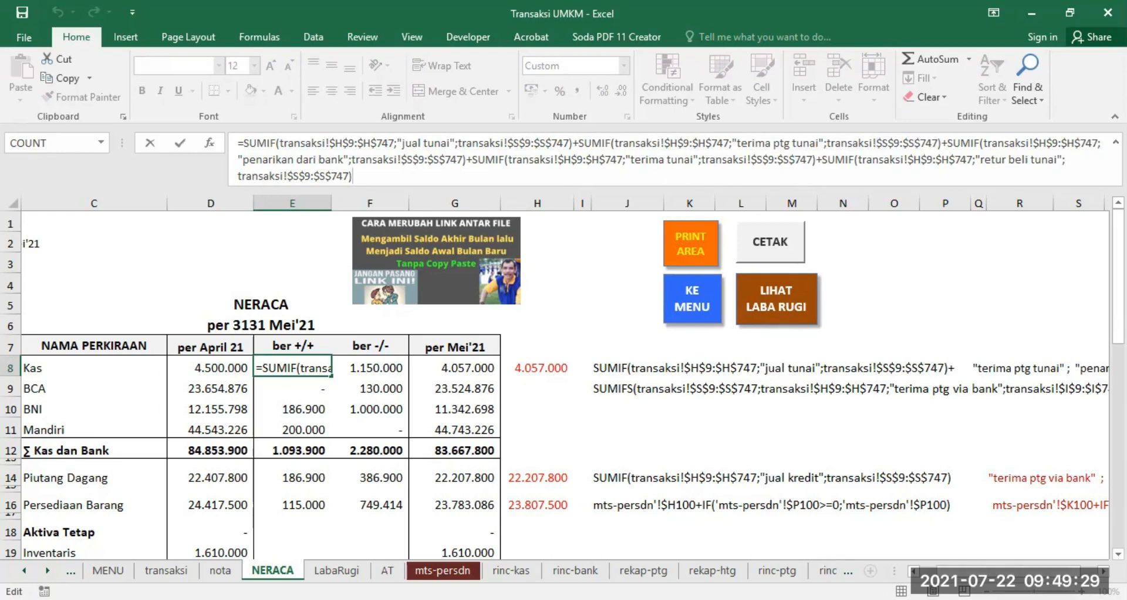
pyautogui.hscroll(2, 905, 403)
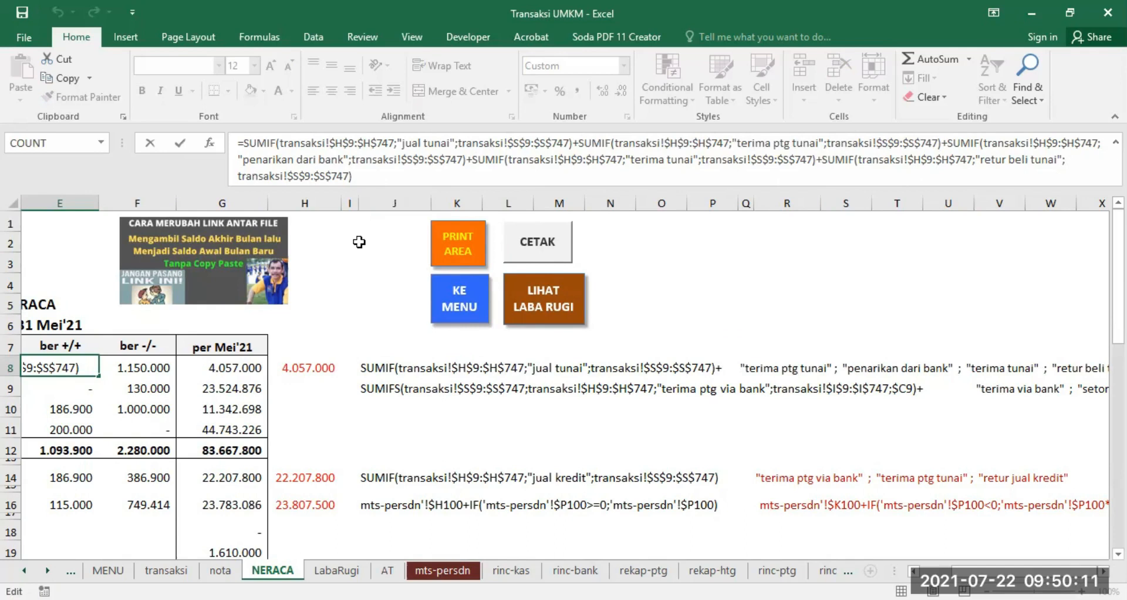
pyautogui.press('Return')
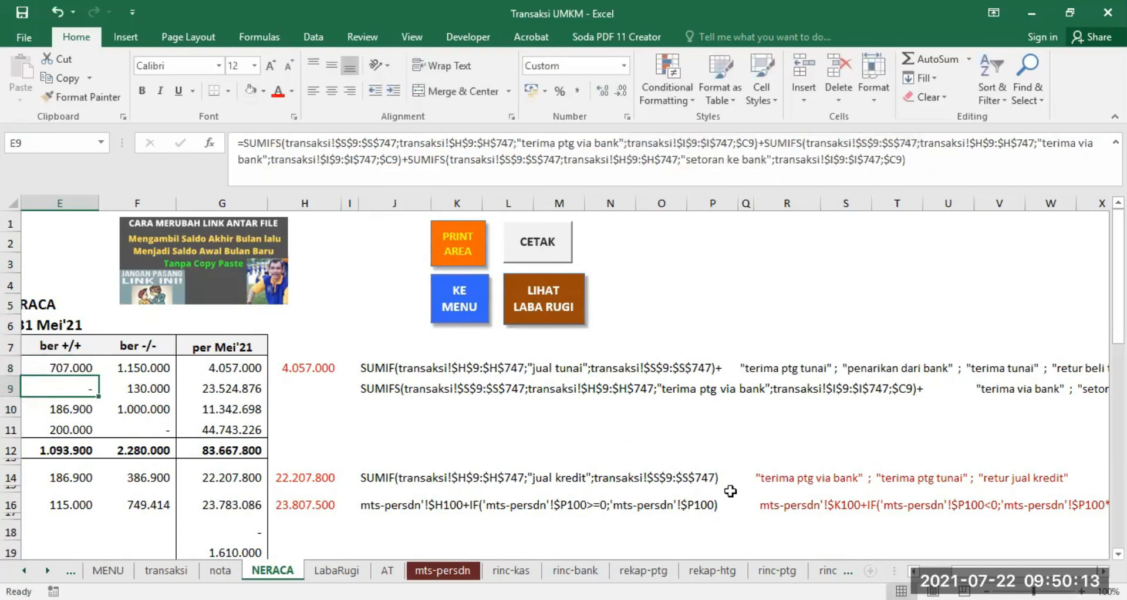
# - Check the criteria in E8 against the transaksi type list and compare them with the Kas decrease formula in F8
pyautogui.moveTo(989, 571); pyautogui.dragTo(966, 572)
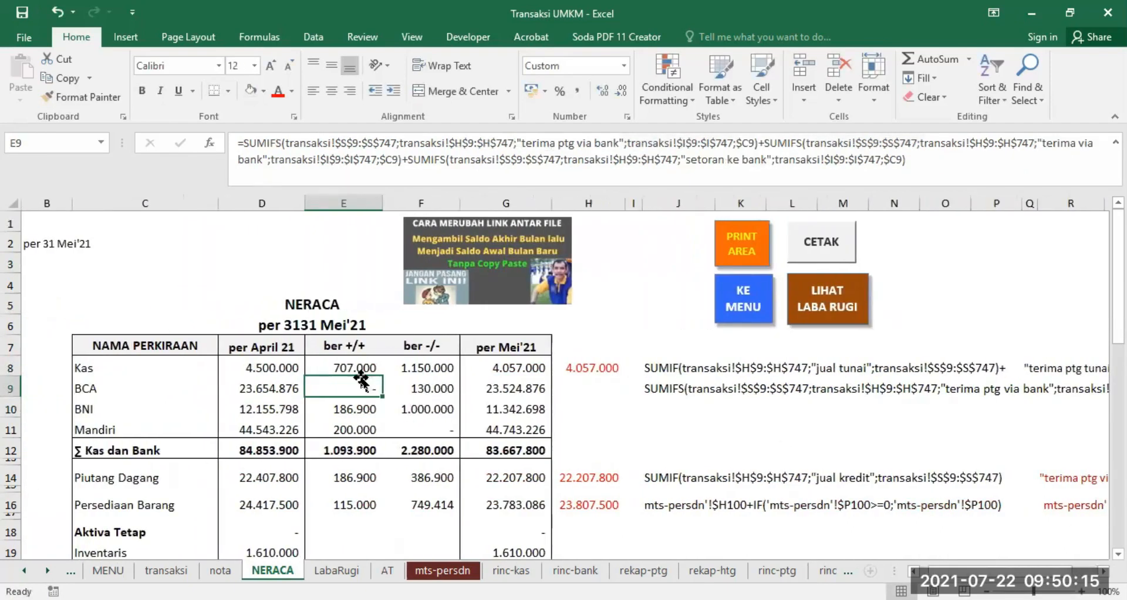
pyautogui.click(350, 366)
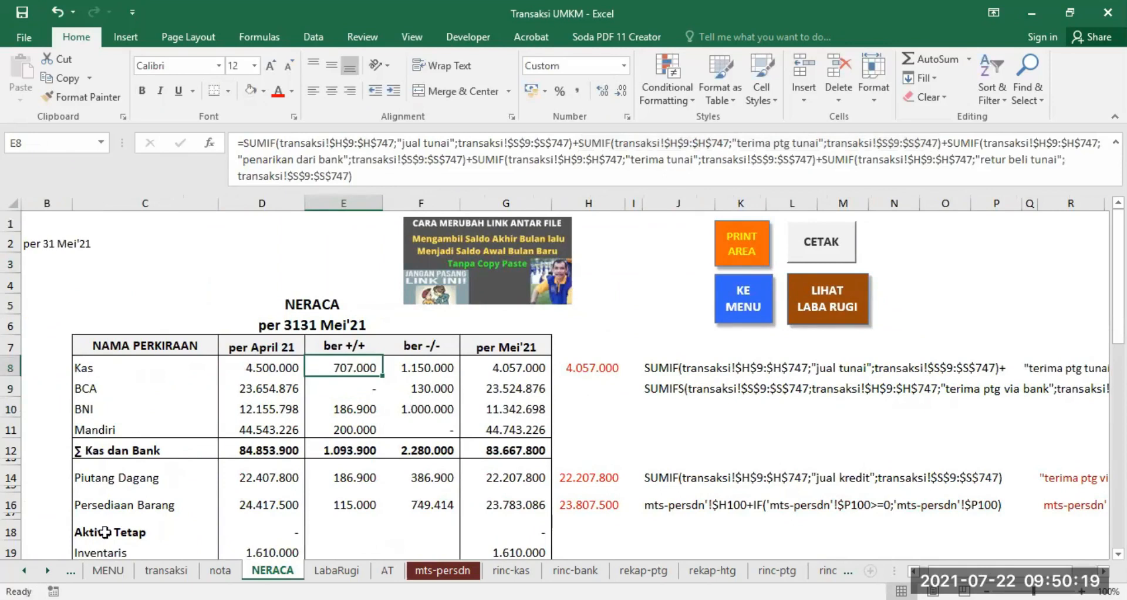
pyautogui.click(165, 570)
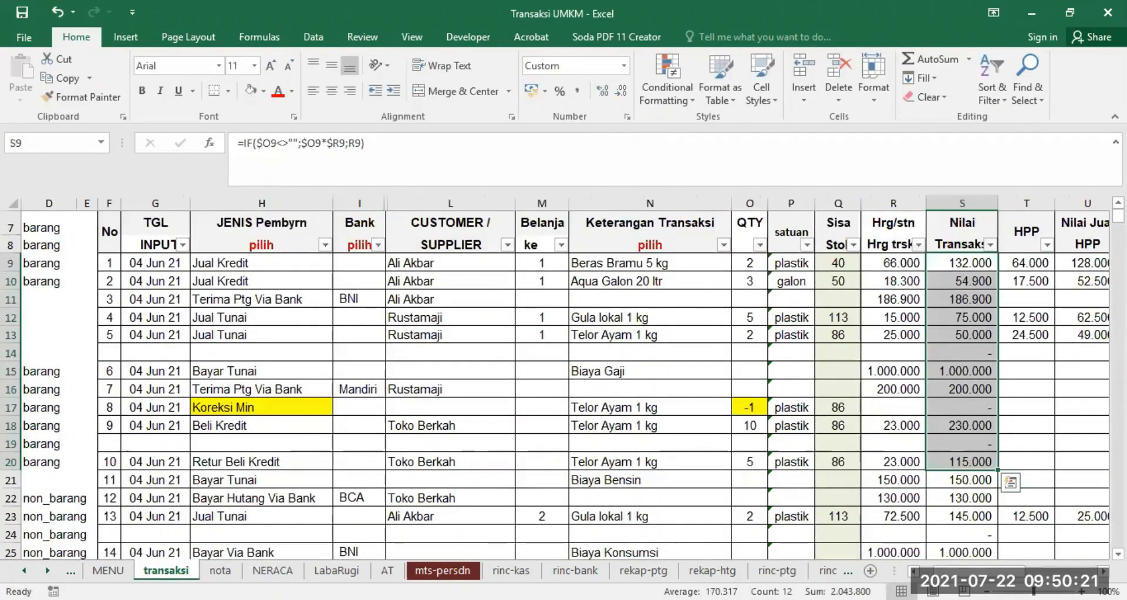
pyautogui.hscroll(-3, 587, 470)
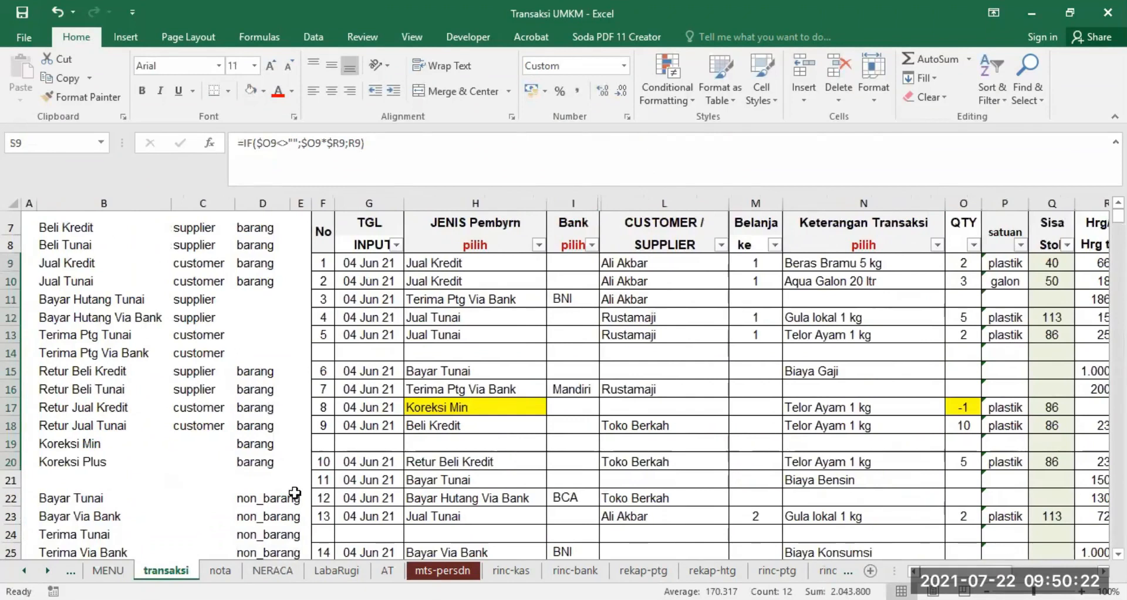
pyautogui.click(277, 572)
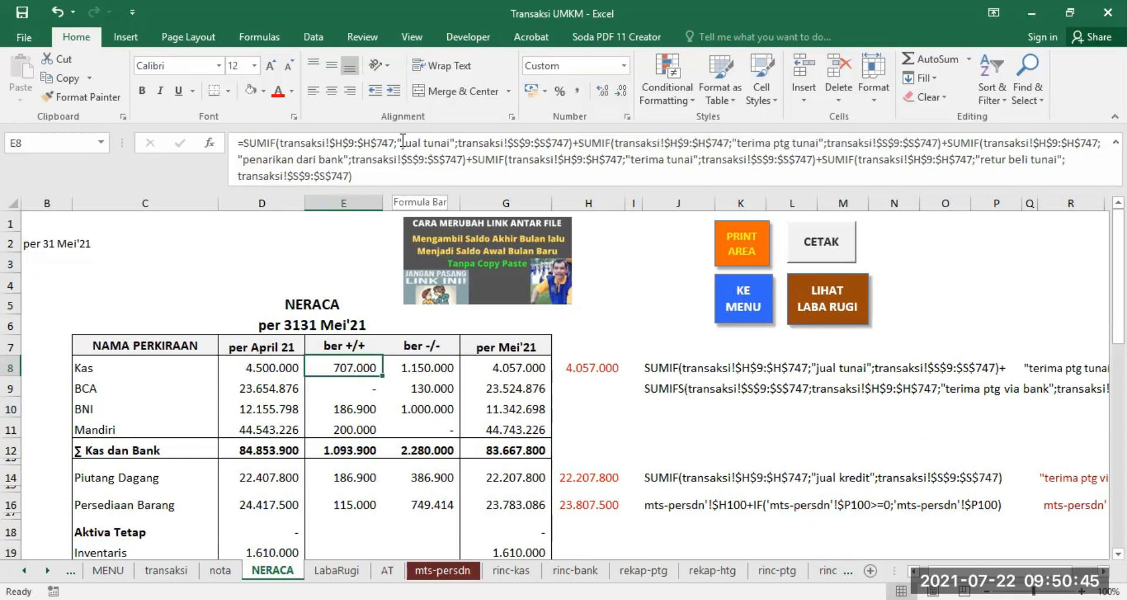
pyautogui.click(425, 367)
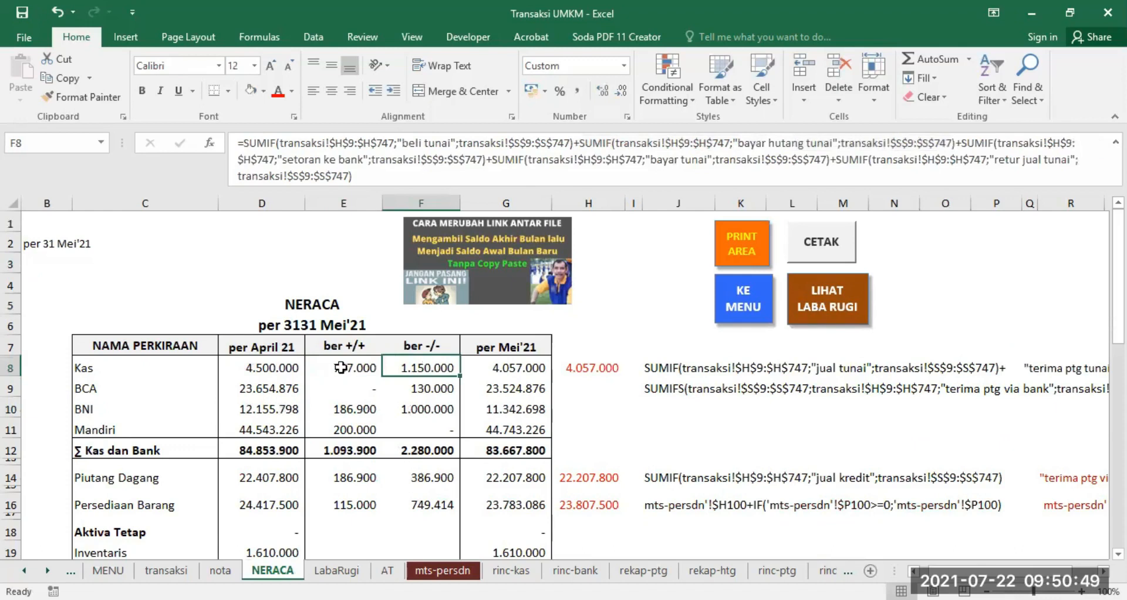
pyautogui.click(335, 364)
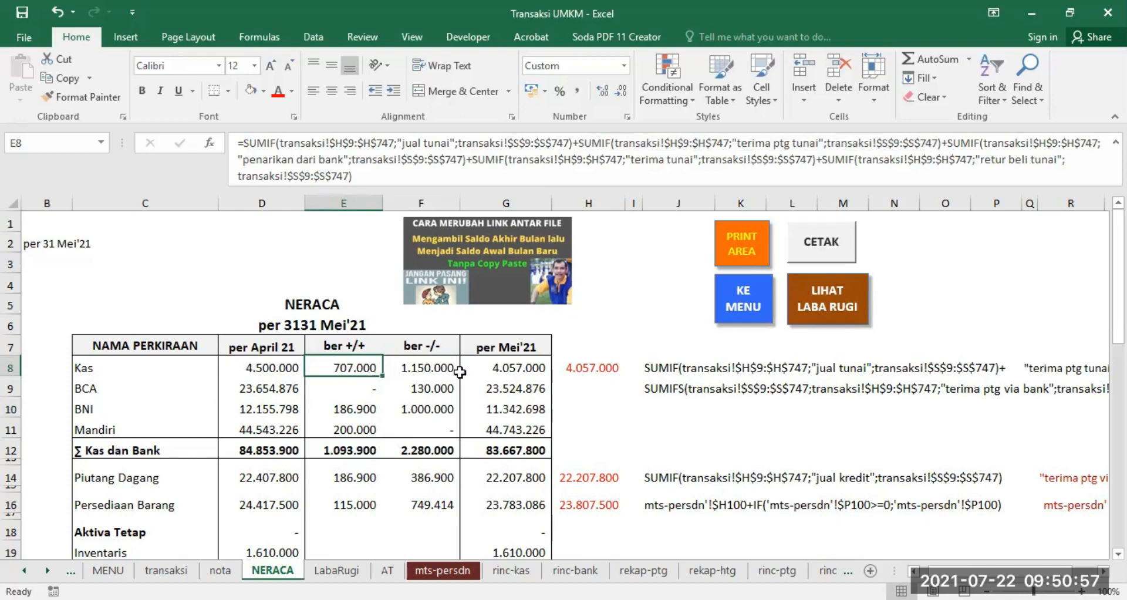
# - Fill the Kas increase formula from E8 into F8, and undo that fill
pyautogui.moveTo(383, 376); pyautogui.dragTo(436, 379)
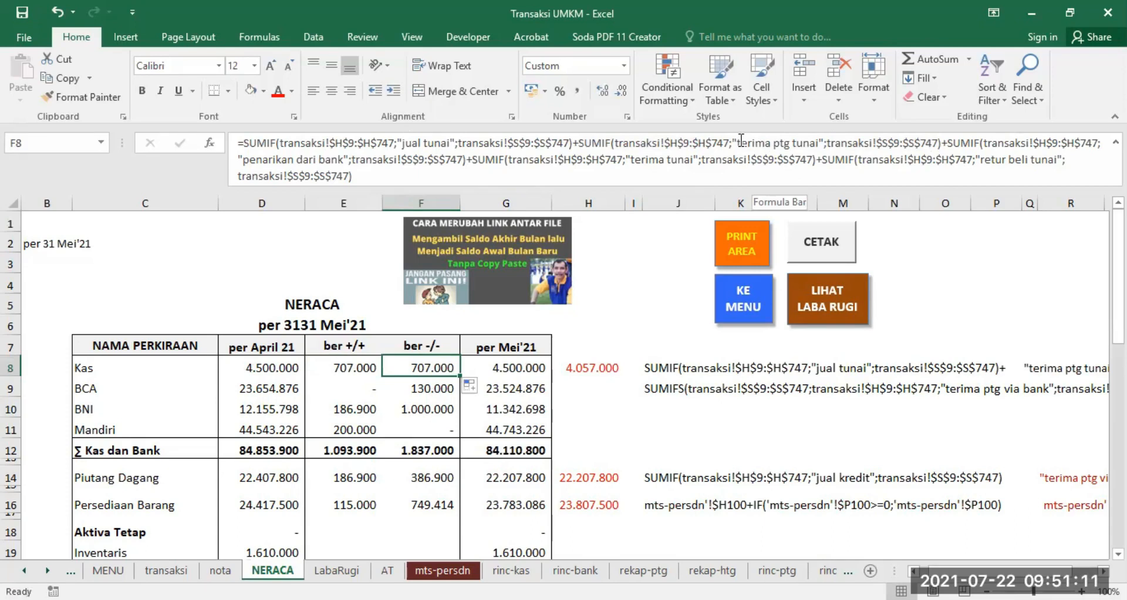
pyautogui.click(56, 12)
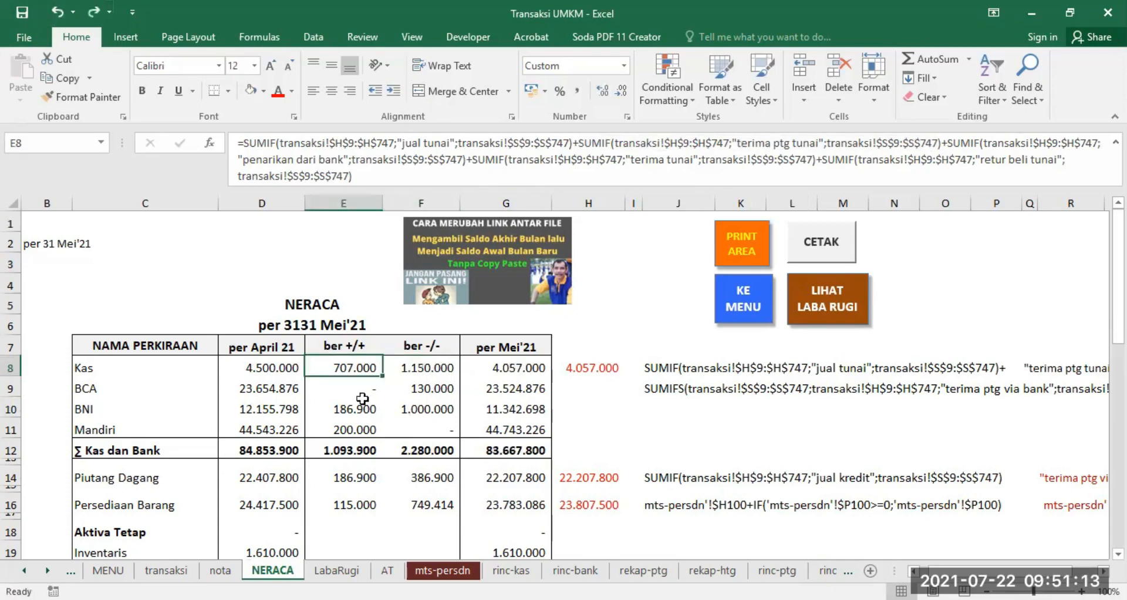
# - Check the Kas decrease criteria in F8 against the transaksi type list: Beli Tunai, Bayar Hutang Tunai, Retur Jual Tunai and Bayar Tunai
pyautogui.click(428, 368)
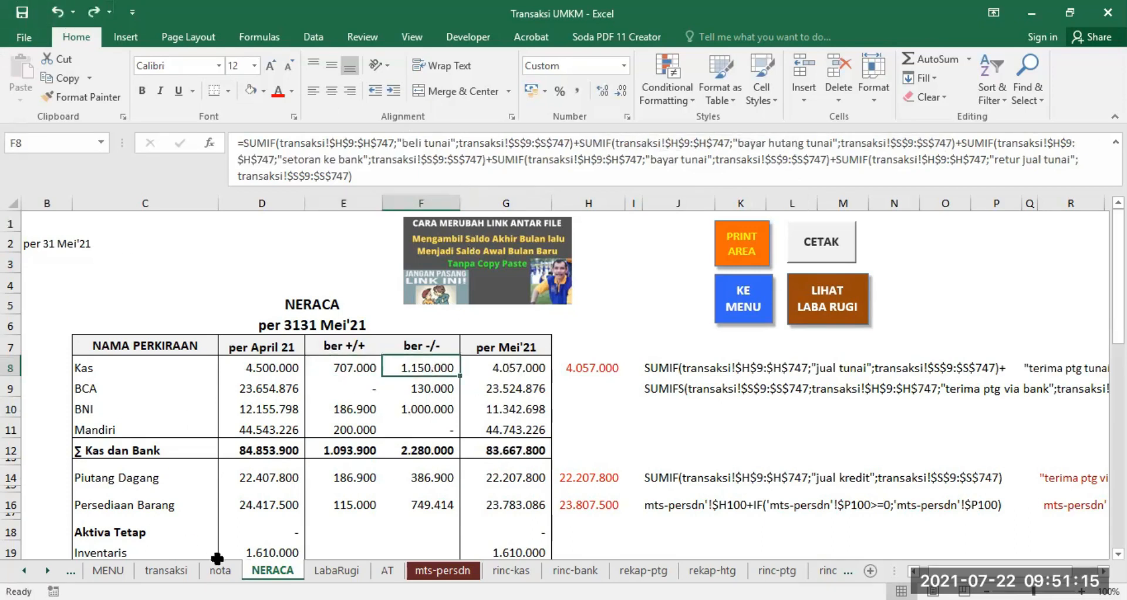
pyautogui.click(166, 570)
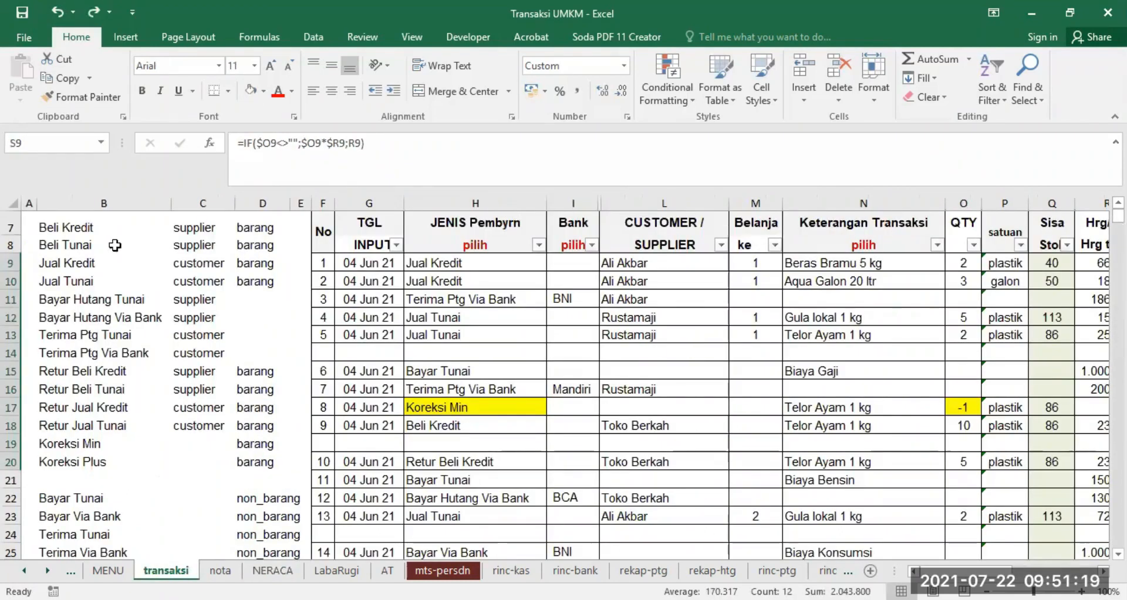
pyautogui.click(78, 242)
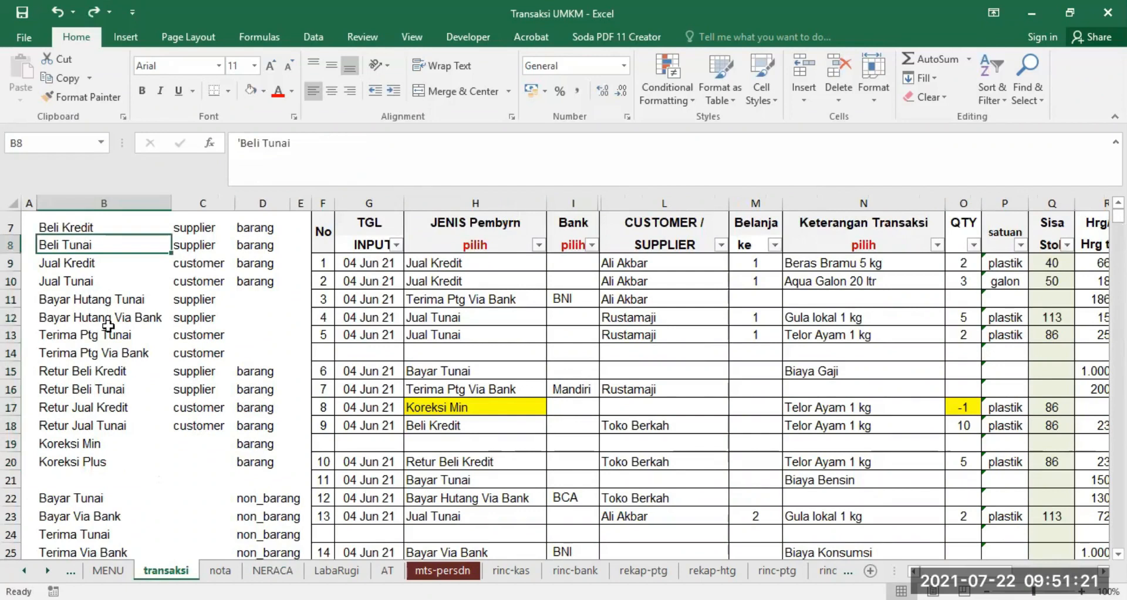
pyautogui.click(98, 300)
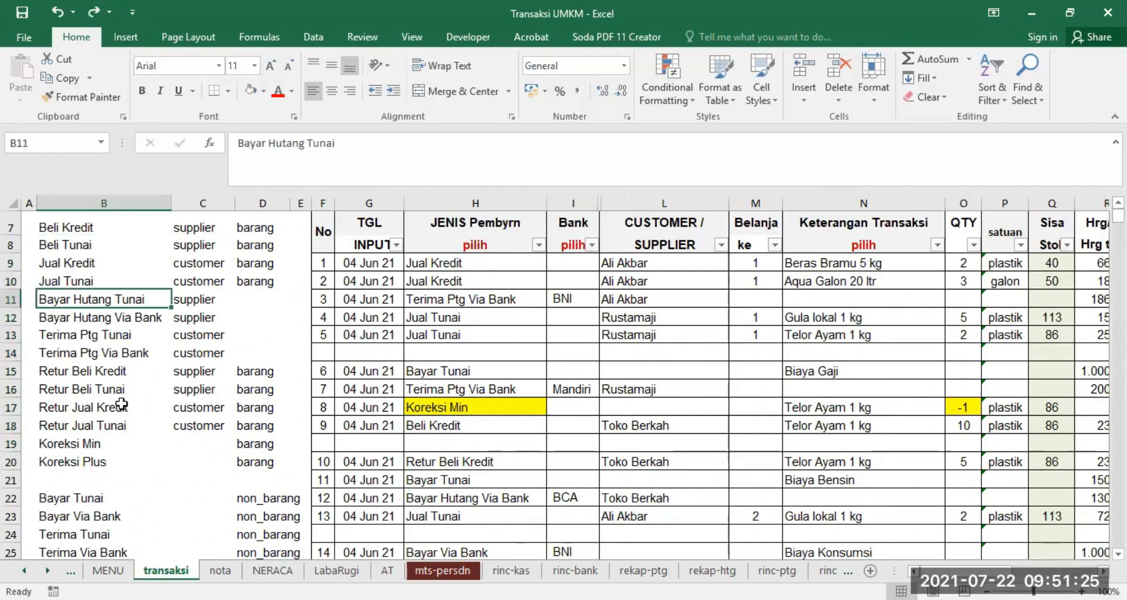
pyautogui.click(86, 425)
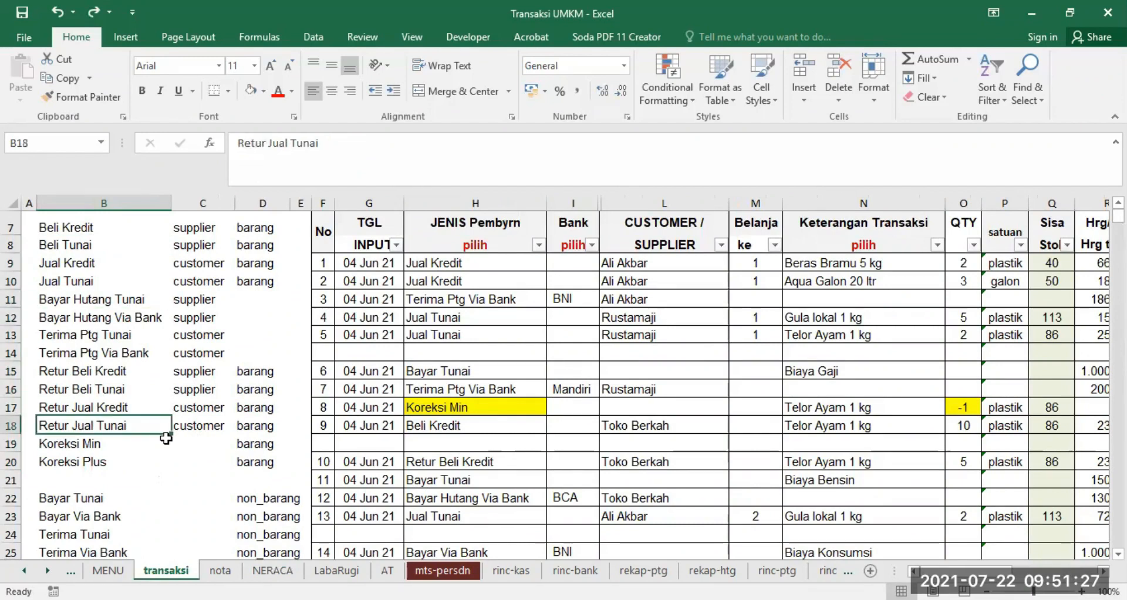
pyautogui.scroll(-1, 166, 438)
pyautogui.click(90, 439)
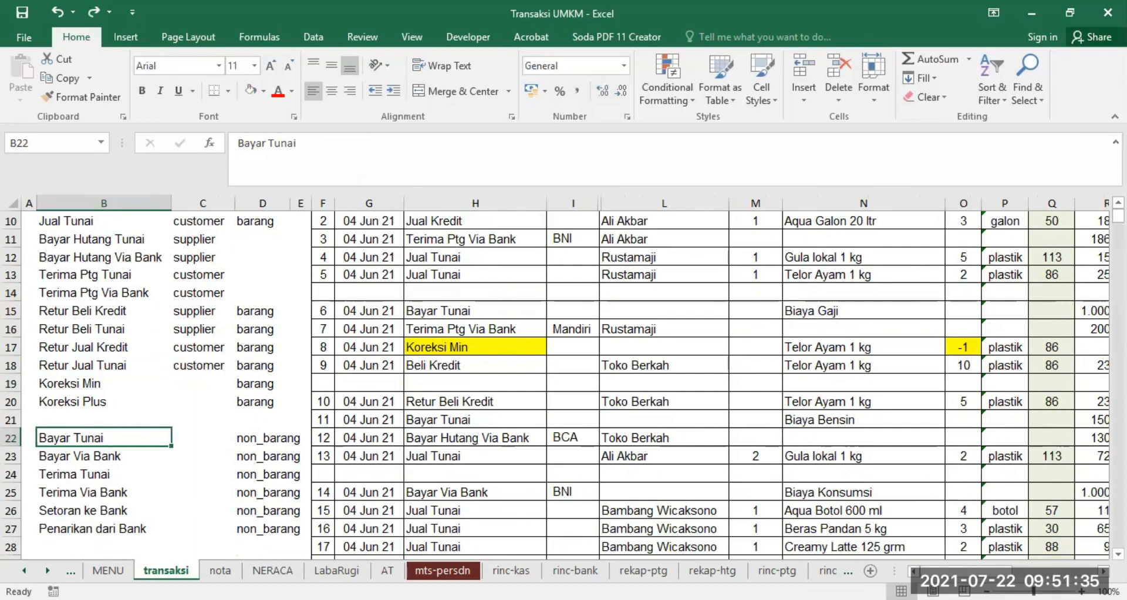
# - Compare the Kas formulas in E8 and F8 on NERACA, highlighting the "beli tunai" and "bayar hutang tunai" criteria in F8
pyautogui.click(273, 570)
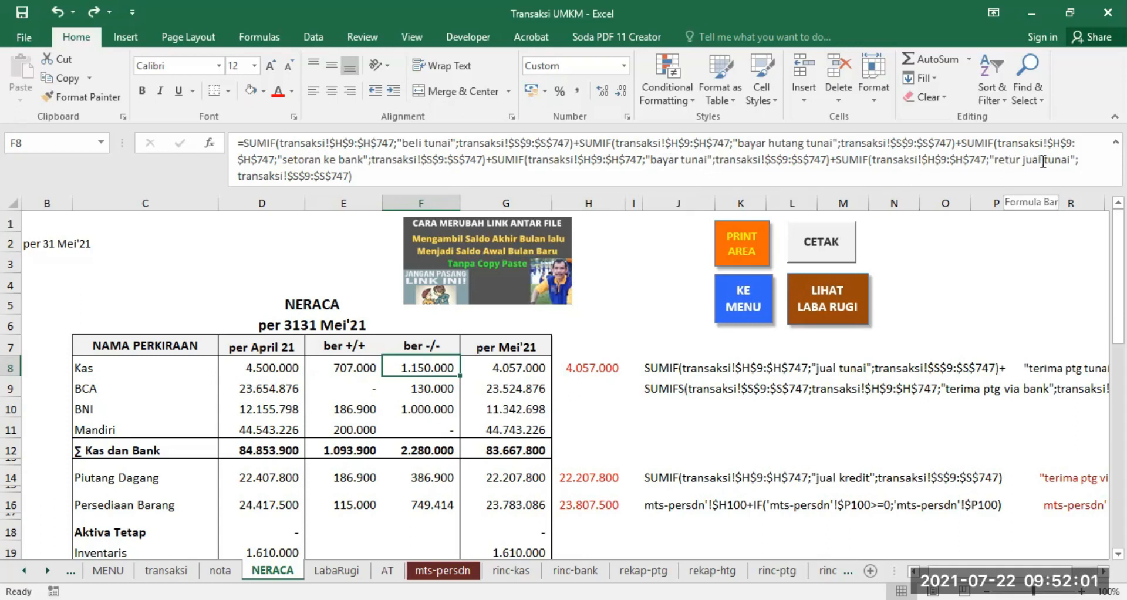
pyautogui.click(335, 366)
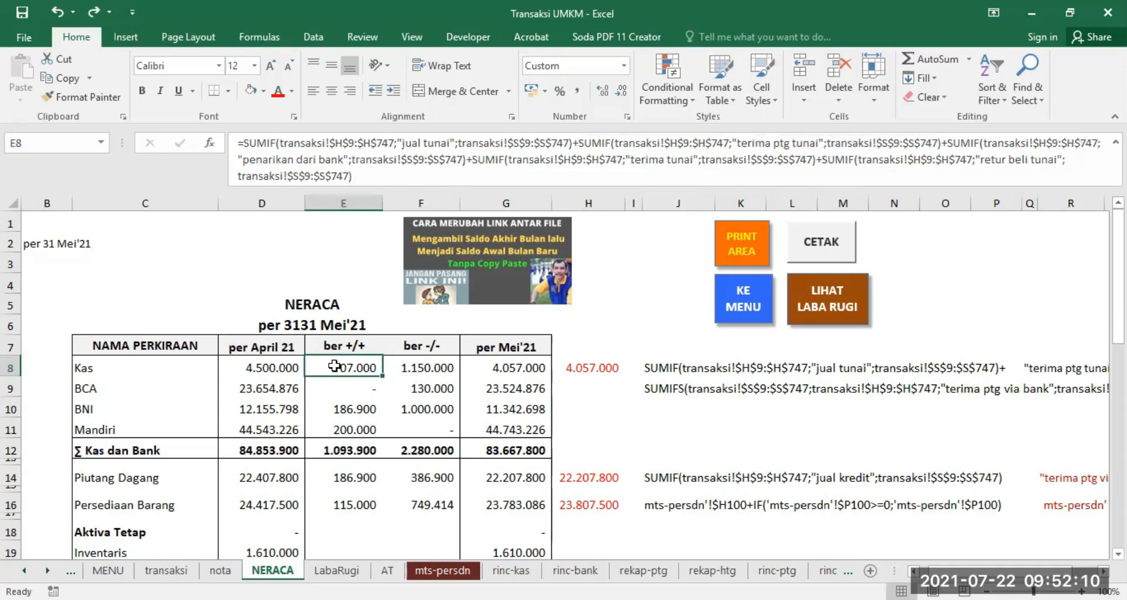
pyautogui.click(432, 367)
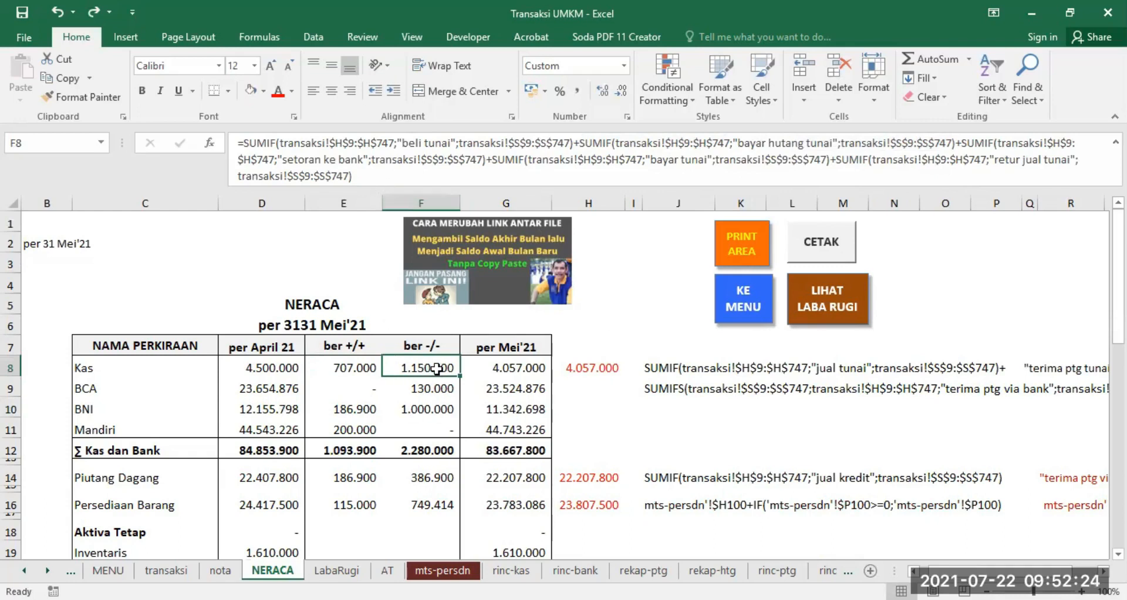
pyautogui.moveTo(402, 143); pyautogui.dragTo(451, 142)
pyautogui.moveTo(738, 143); pyautogui.dragTo(831, 143)
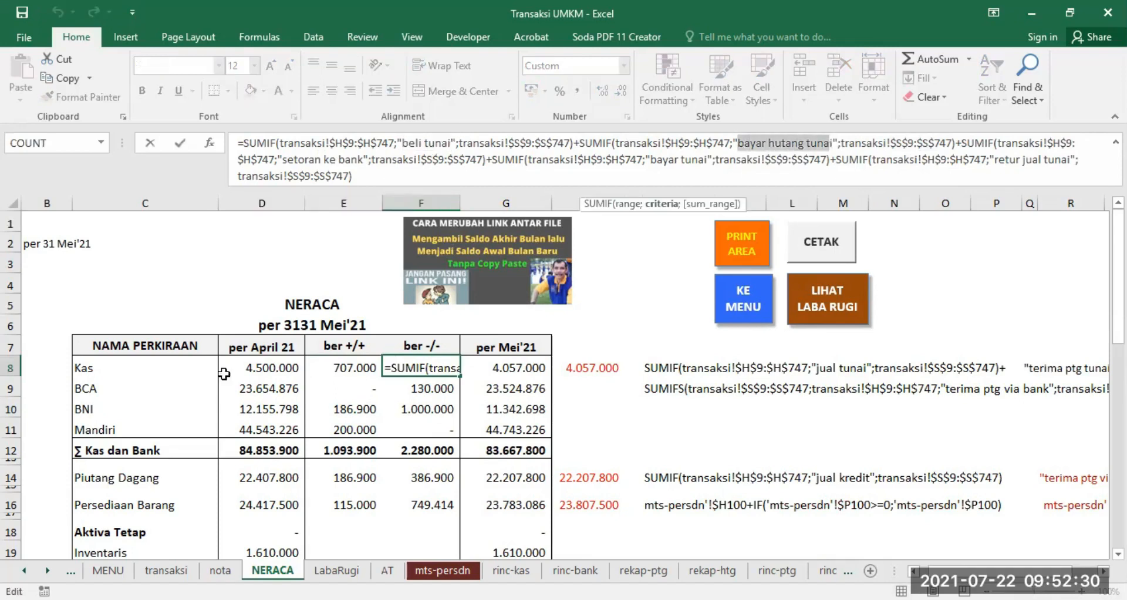
# - Select the full list of transaction types, B7:B27, on the transaksi sheet as the source of the criteria names
pyautogui.click(166, 570)
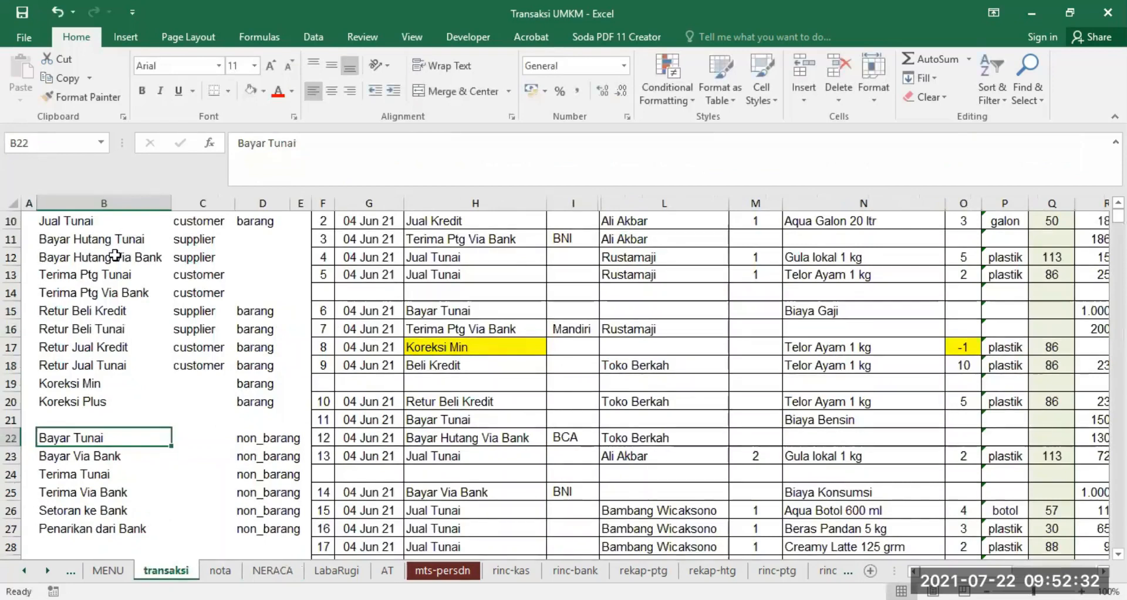
pyautogui.scroll(2, 117, 252)
pyautogui.moveTo(70, 251); pyautogui.dragTo(86, 479)
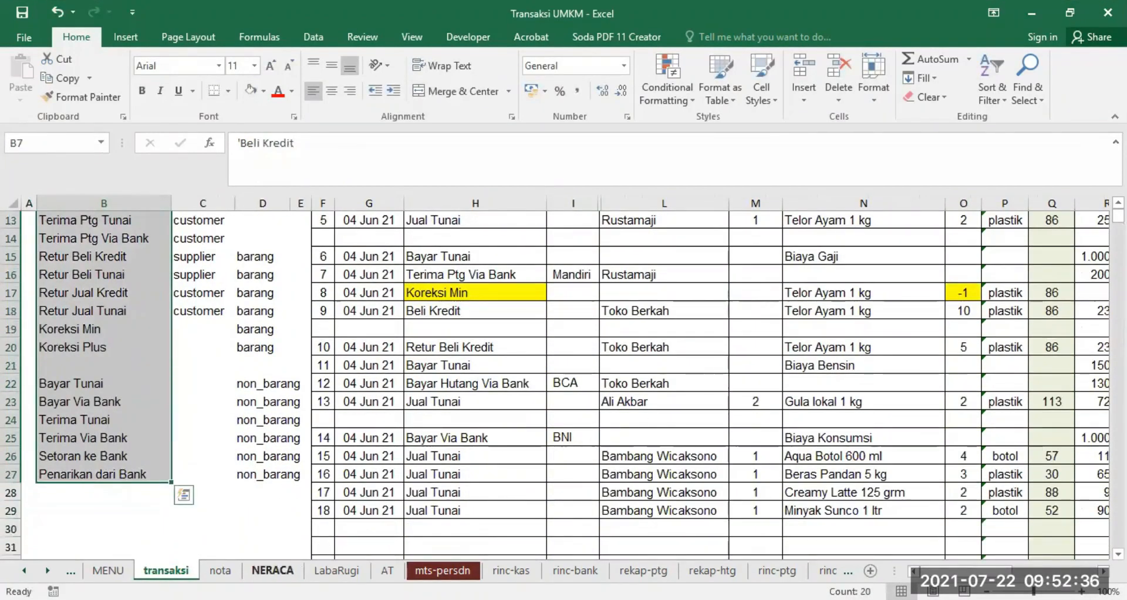
# - Examine the BCA increase formula in E9 on NERACA and compare its ranges with the JENIS Pembyrn and Bank columns on transaksi
pyautogui.click(272, 570)
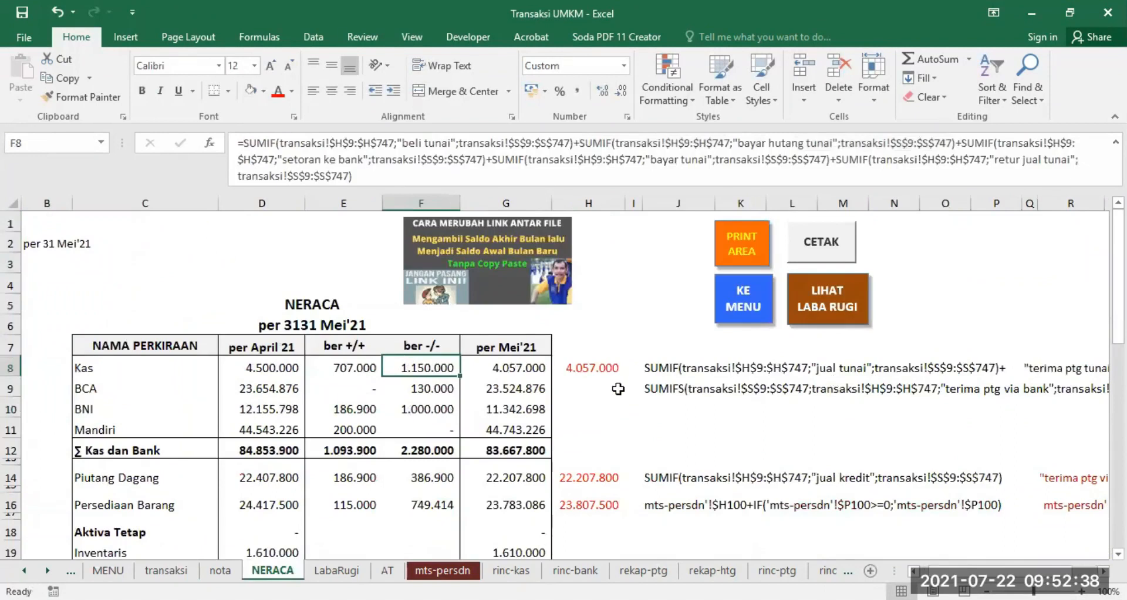
pyautogui.click(353, 386)
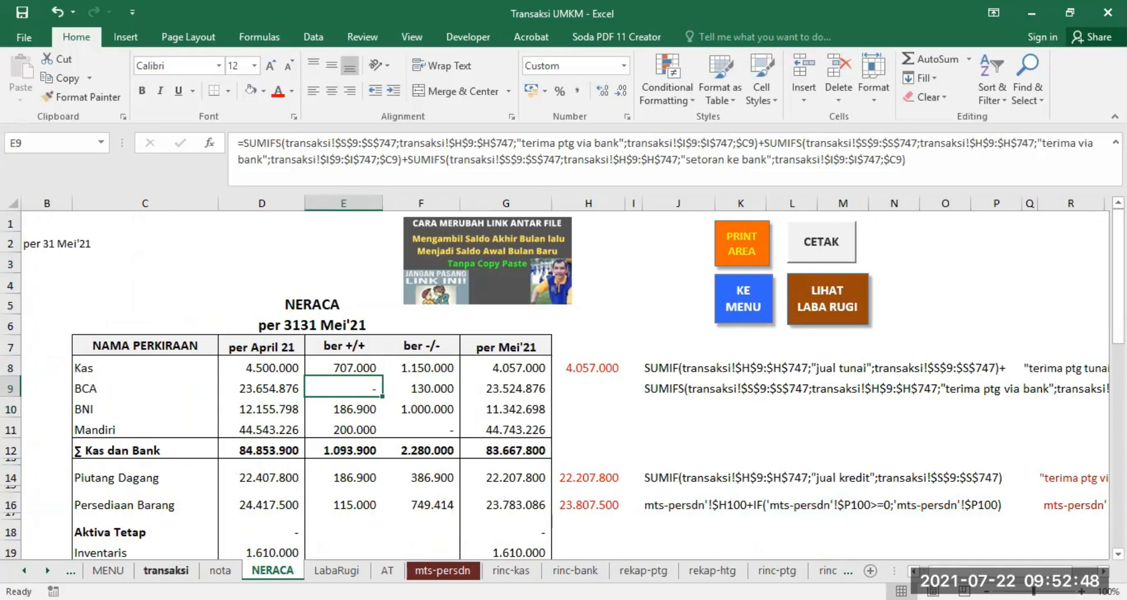
pyautogui.click(166, 570)
pyautogui.scroll(3, 620, 331)
pyautogui.scroll(3, 620, 330)
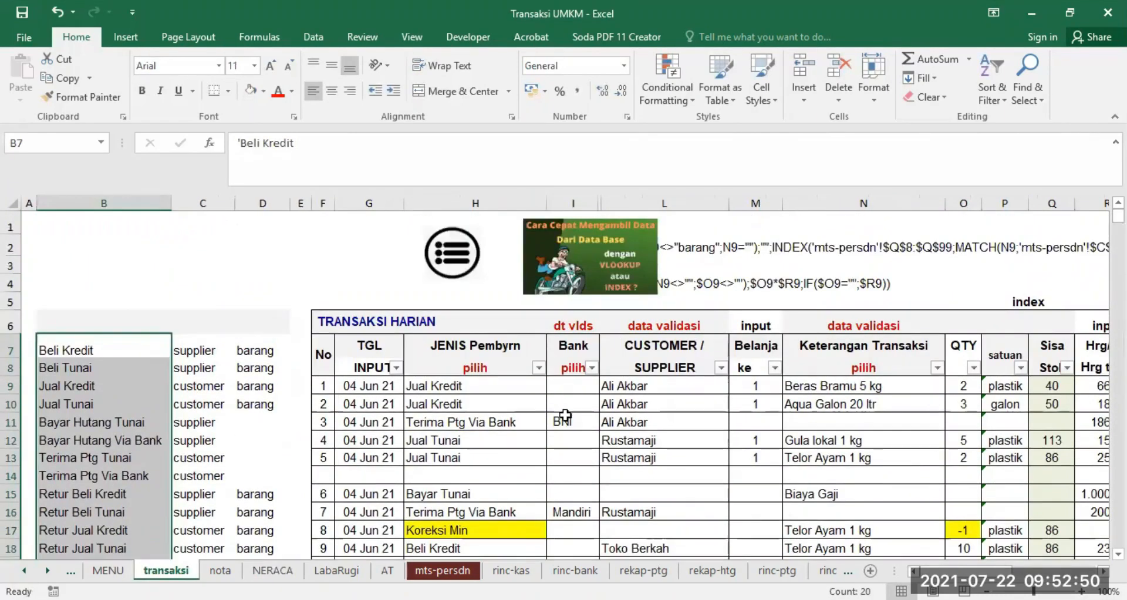
pyautogui.scroll(-3, 574, 395)
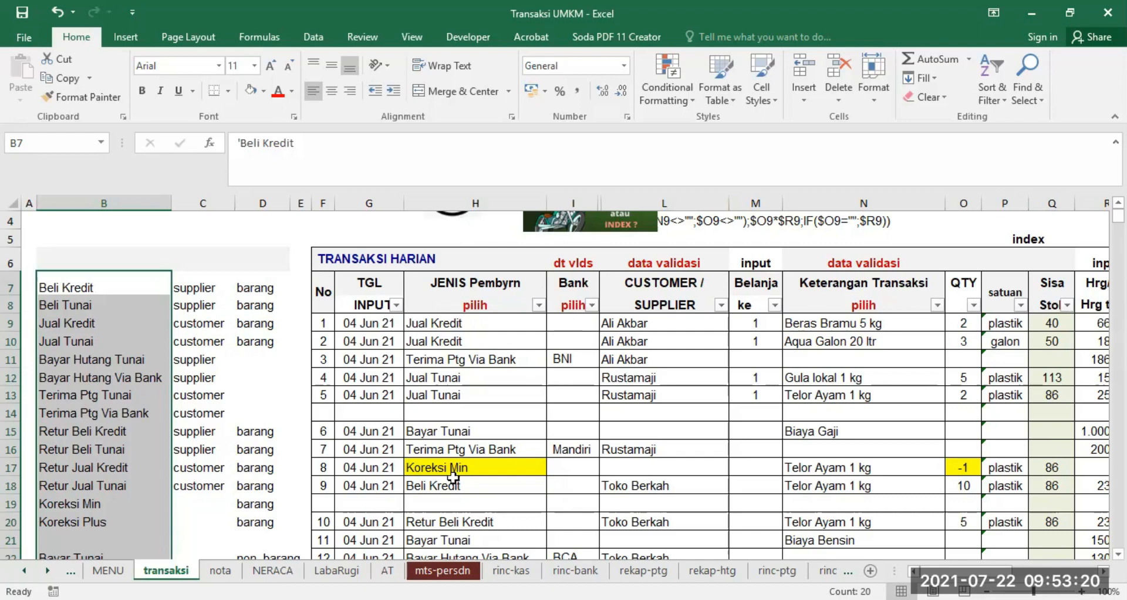
# - Match the bank name criterion C9 of the BCA formula with the Bank column on transaksi, using the BNI entry in I11
pyautogui.click(272, 570)
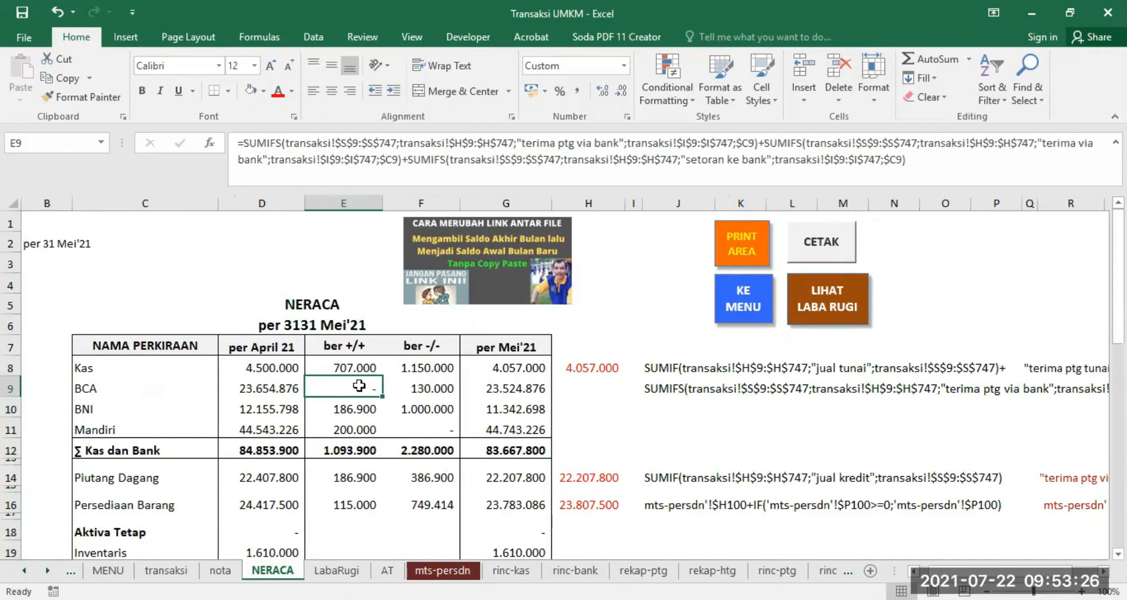
pyautogui.click(89, 386)
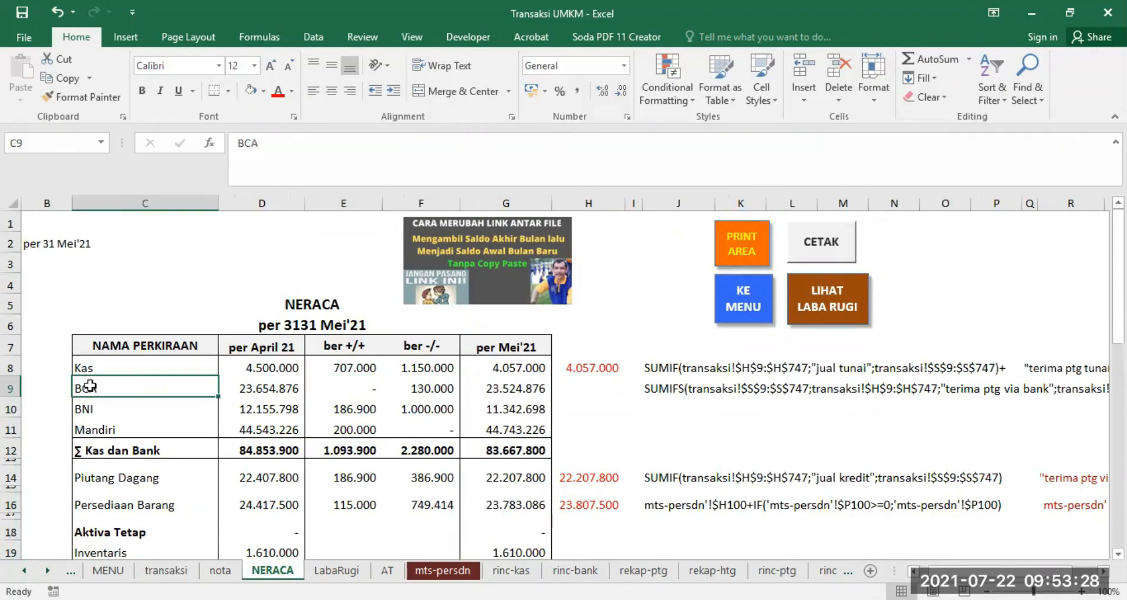
pyautogui.click(166, 569)
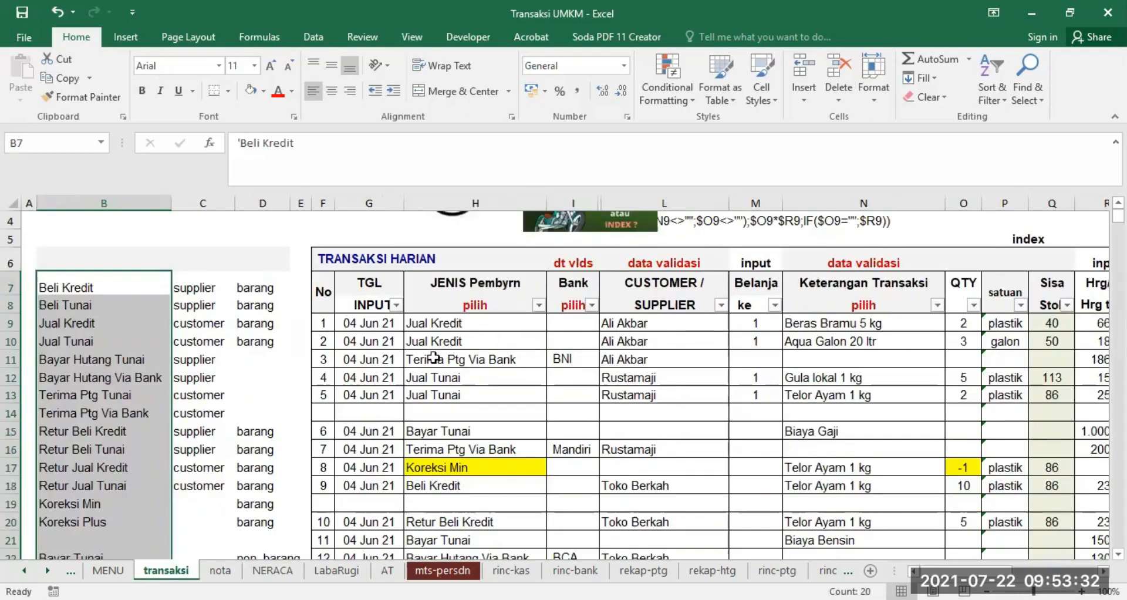
pyautogui.hotkey('alt', 'Tab')
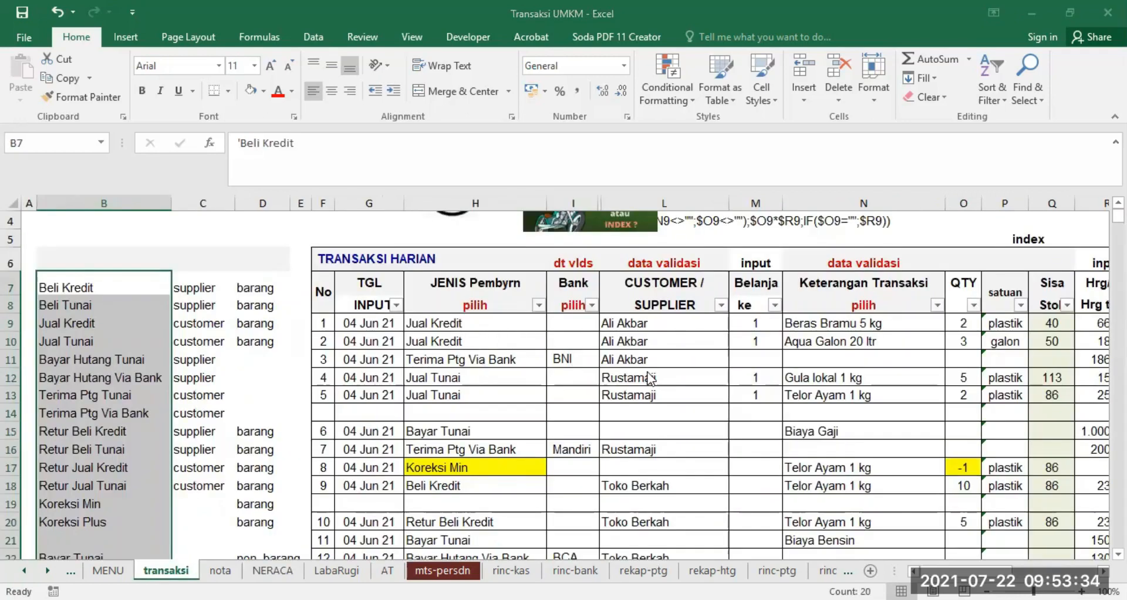
pyautogui.hotkey('alt', 'Tab')
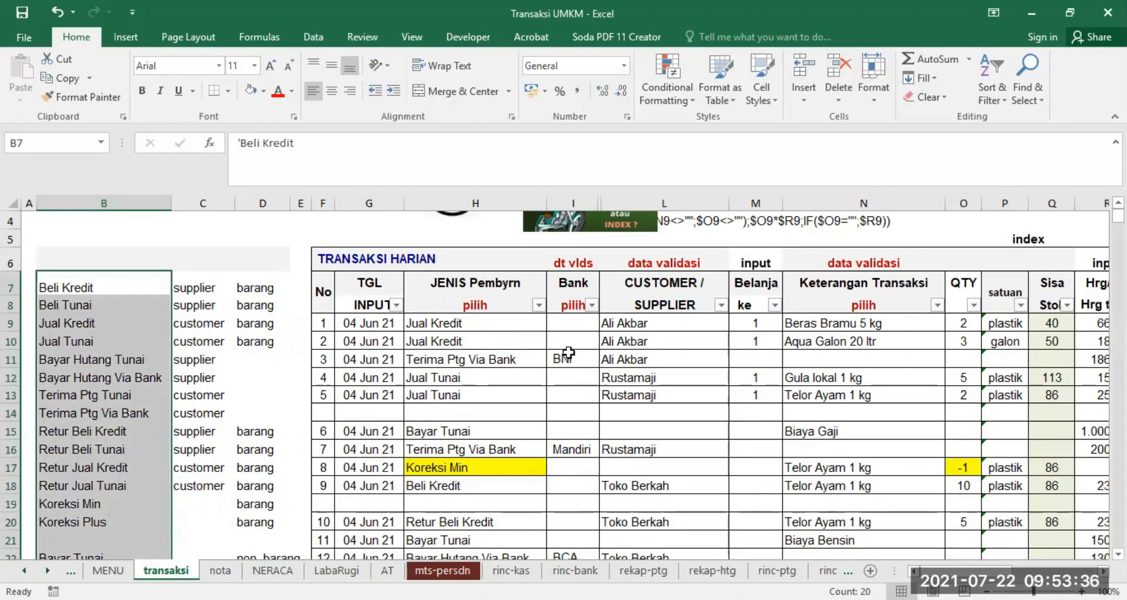
pyautogui.click(564, 358)
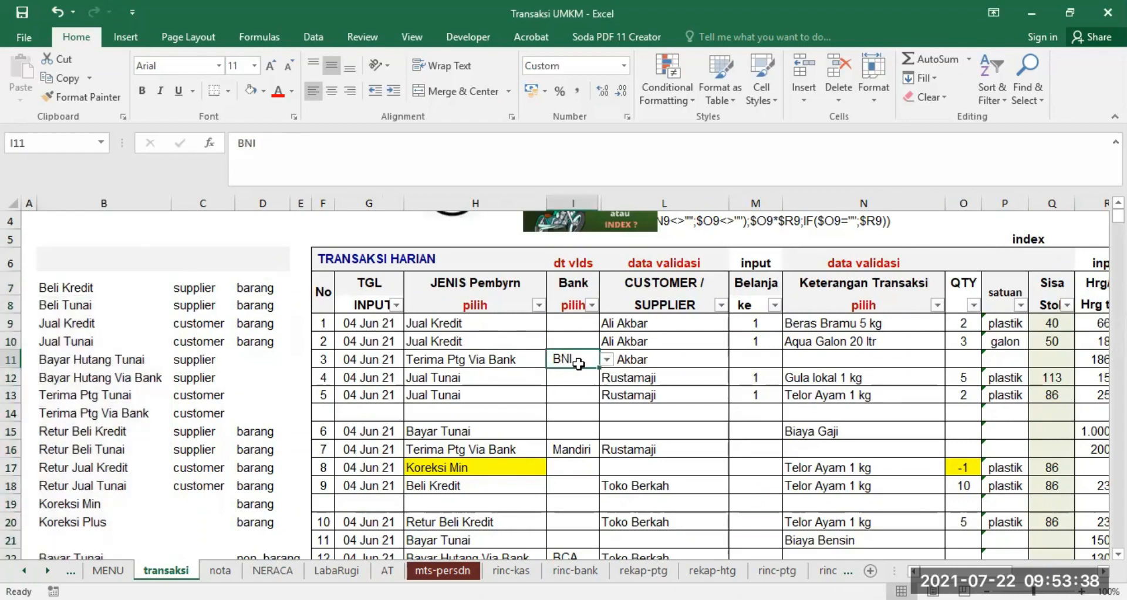
# - Trace the sum range of the E9 SUMIFS formula to the Nilai Transaksi column on transaksi, selecting S9:S19
pyautogui.click(272, 571)
pyautogui.click(367, 382)
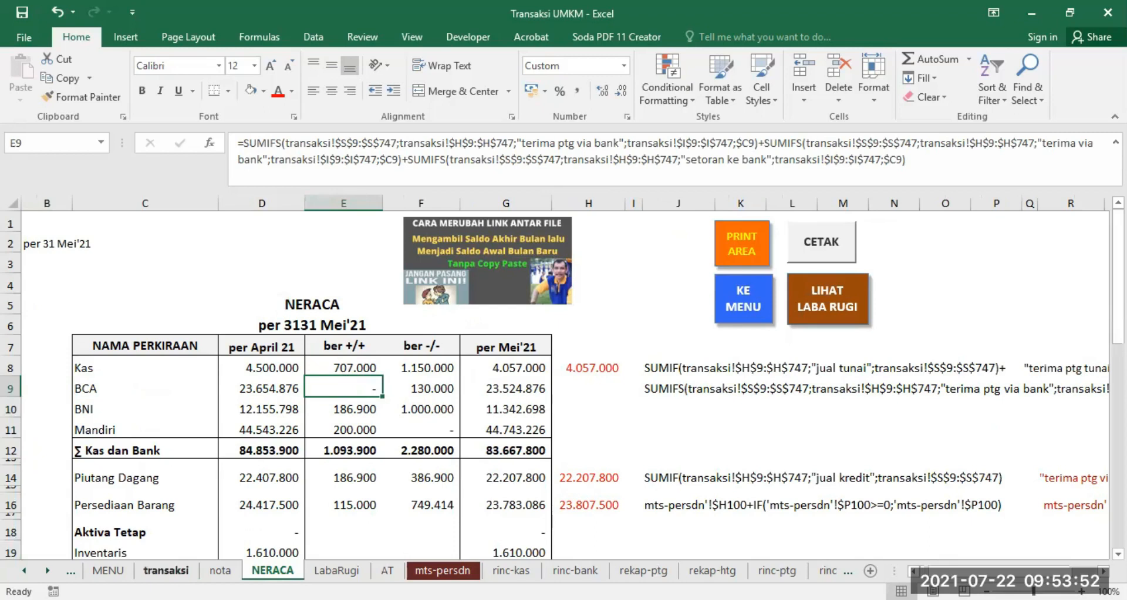
pyautogui.click(166, 570)
pyautogui.moveTo(952, 572); pyautogui.dragTo(966, 573)
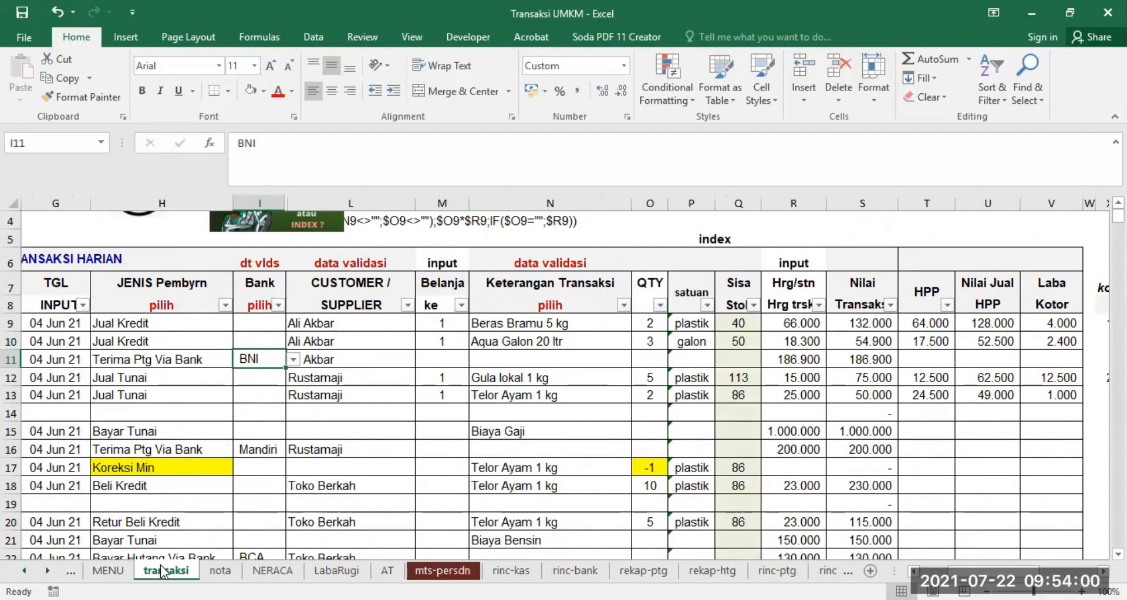
pyautogui.moveTo(860, 322); pyautogui.dragTo(851, 494)
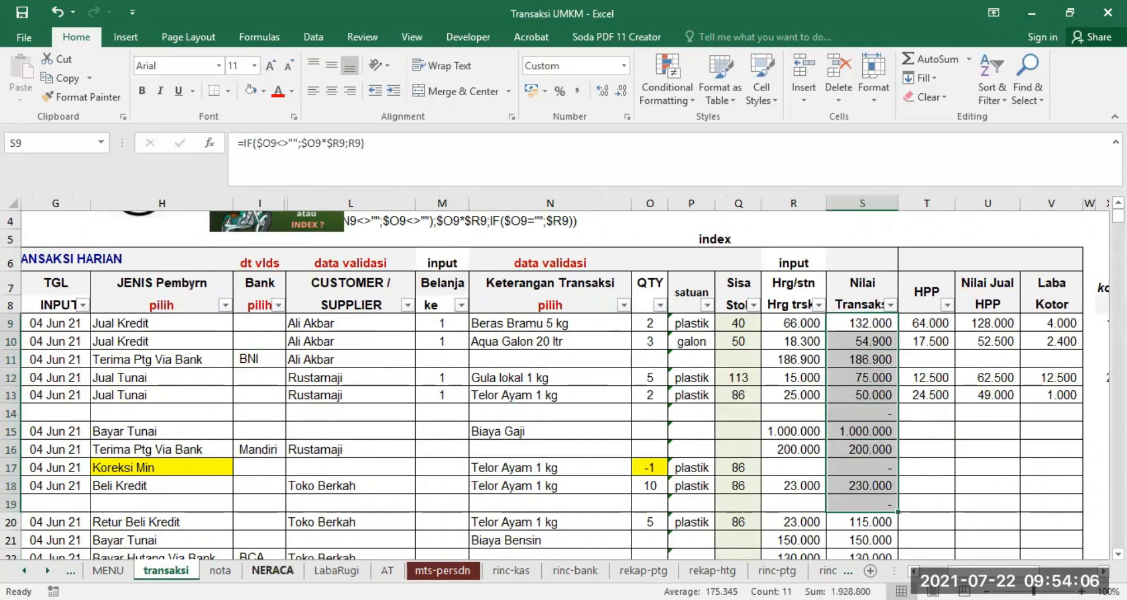
# - Examine the arguments of the first SUMIFS in E9 on NERACA, highlighting the sum range $S$9:$S$747, and leave the formula as it is
pyautogui.click(272, 570)
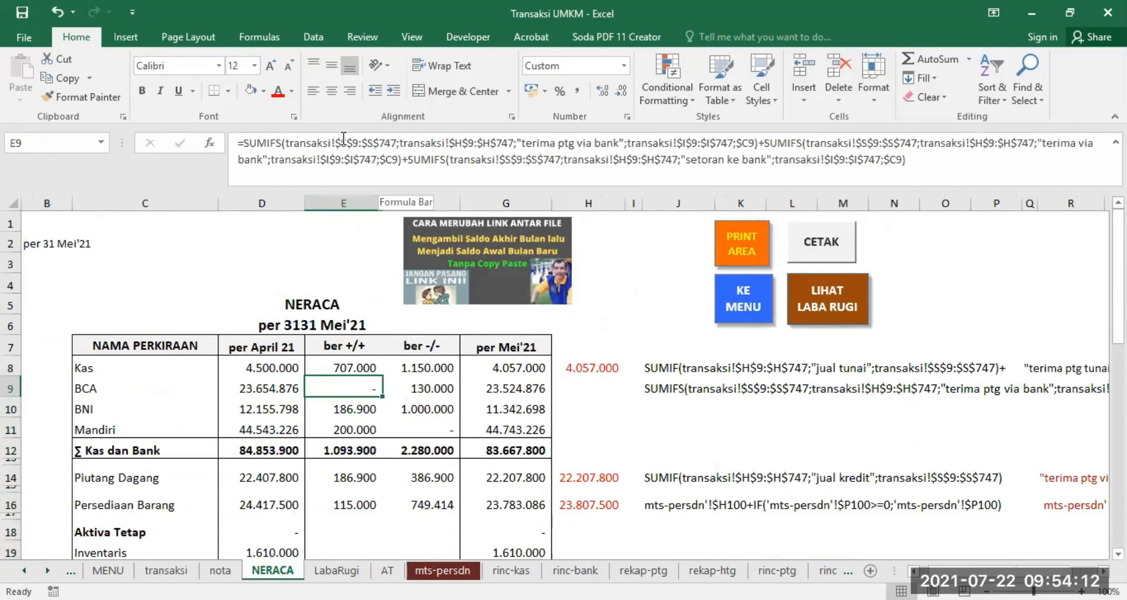
pyautogui.moveTo(337, 141); pyautogui.dragTo(398, 142)
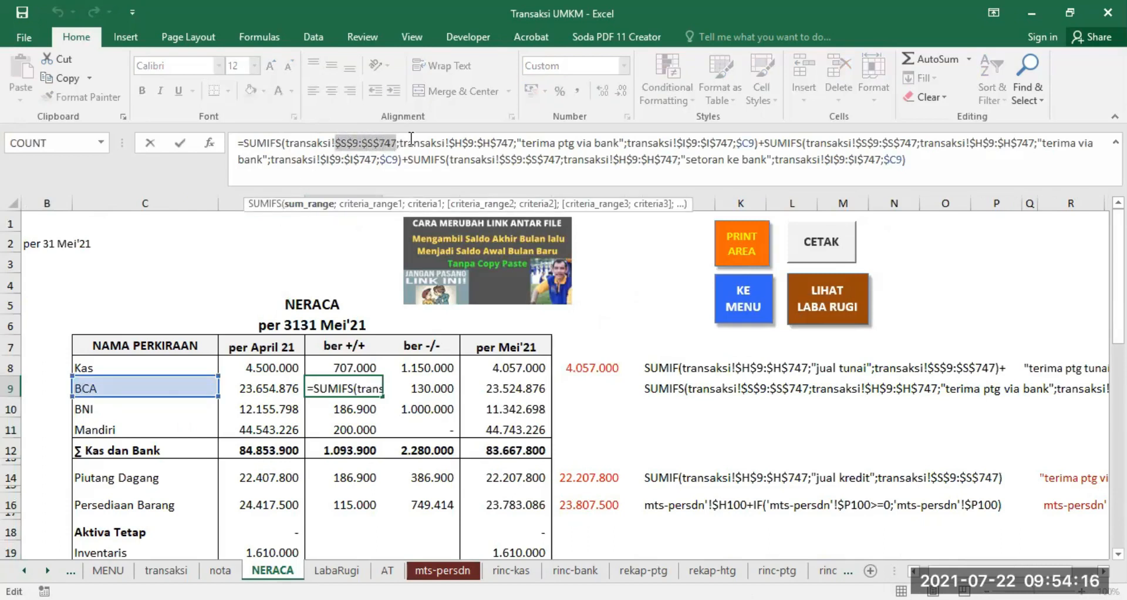
pyautogui.click(413, 141)
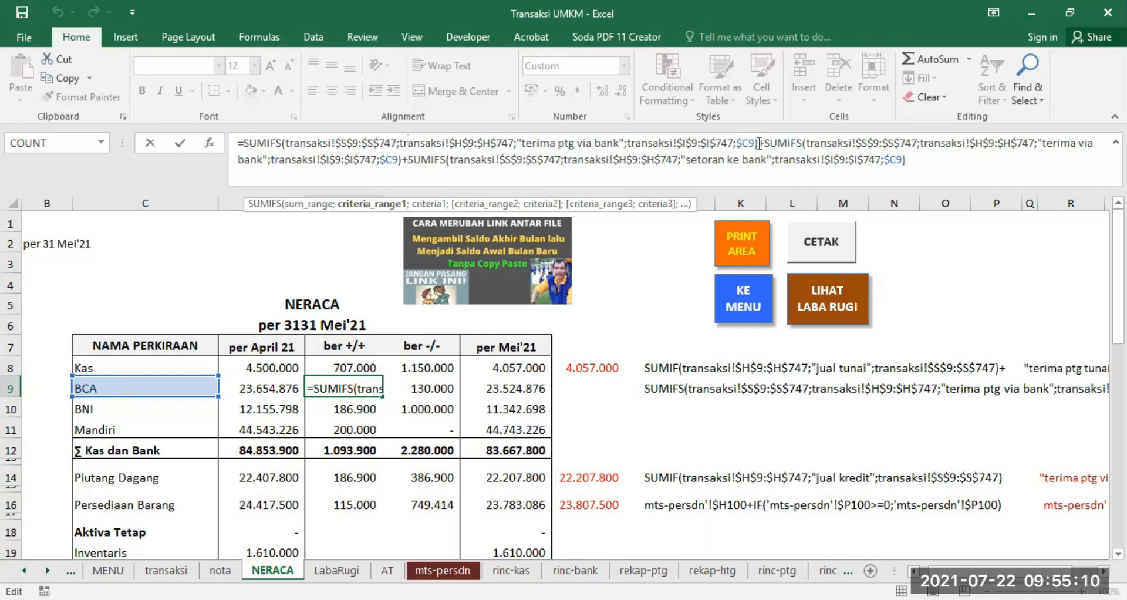
pyautogui.press('Return')
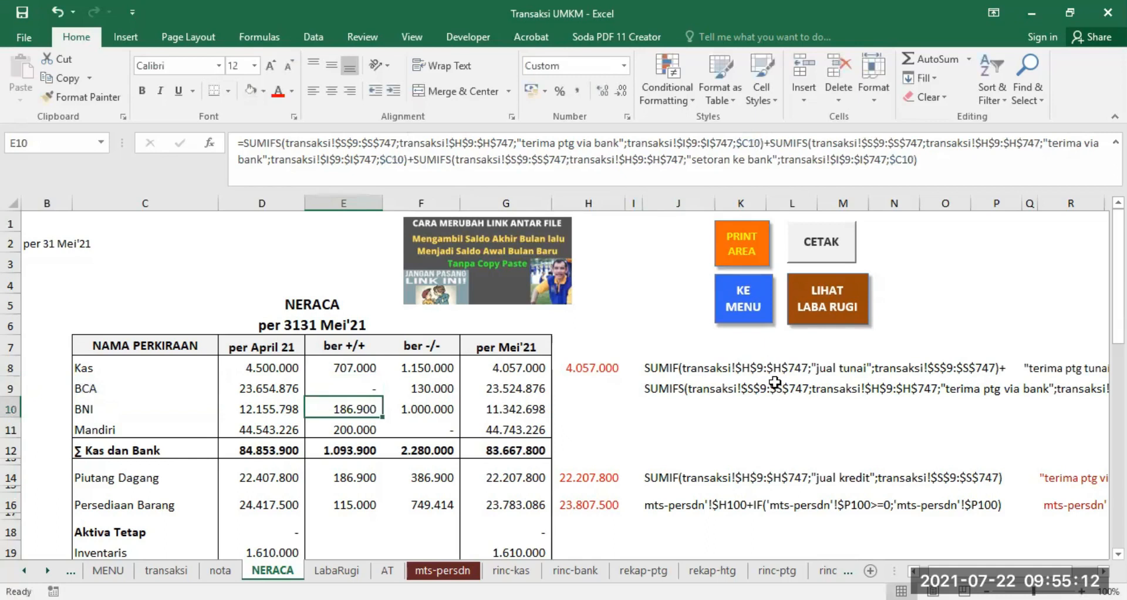
# - Compare the SUMIFS note in J9 with the E9 formula and read the remaining row 9 criteria, "terima via bank" and "setoran ke bank"
pyautogui.click(659, 387)
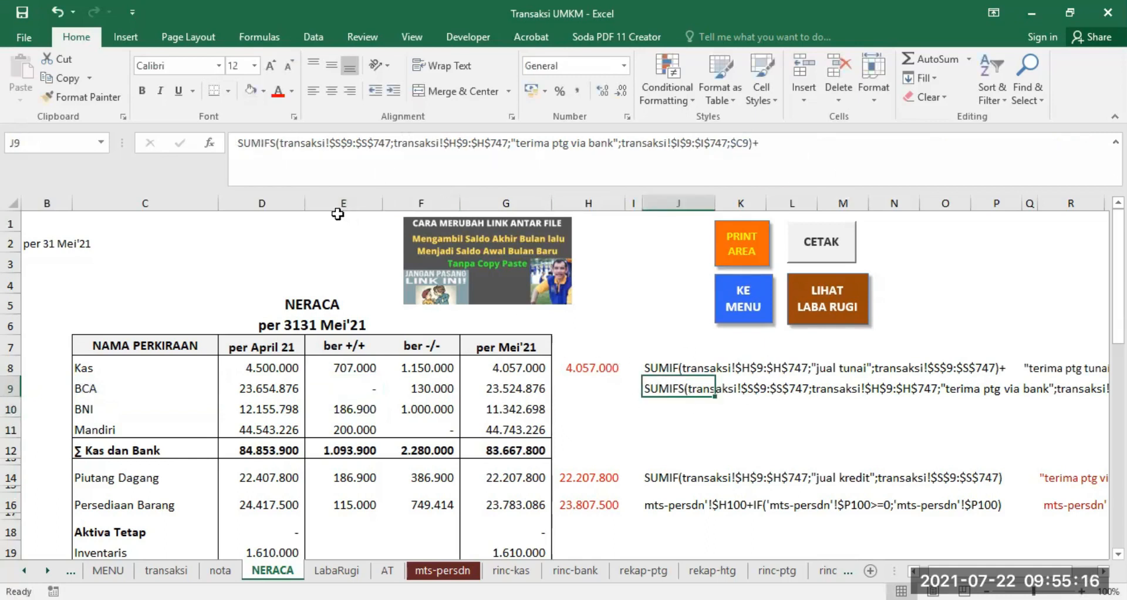
pyautogui.click(361, 387)
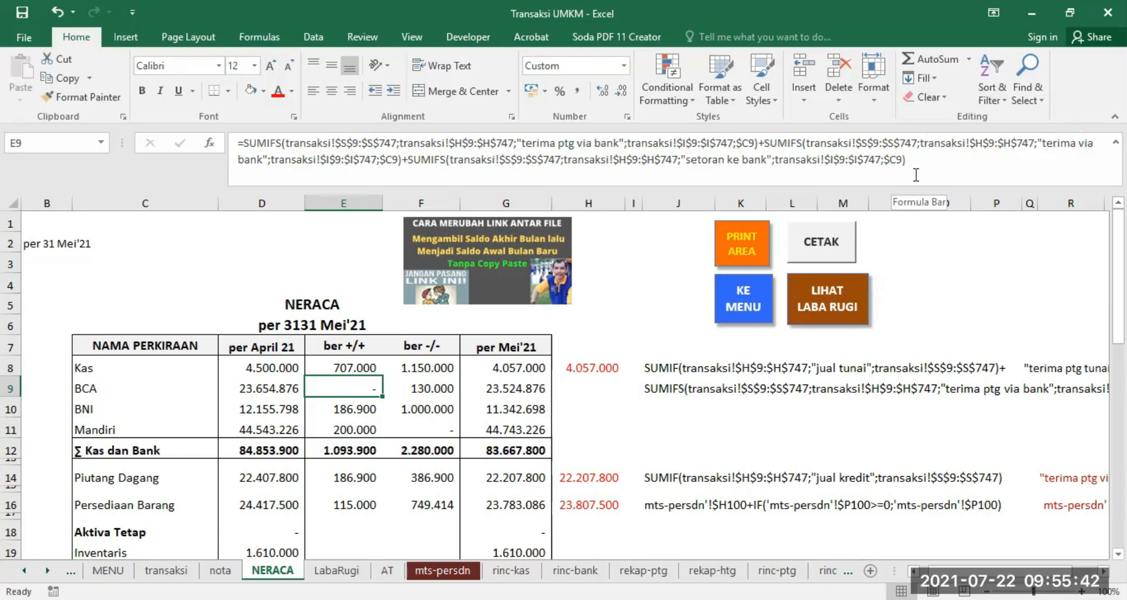
pyautogui.moveTo(1020, 571); pyautogui.dragTo(1057, 571)
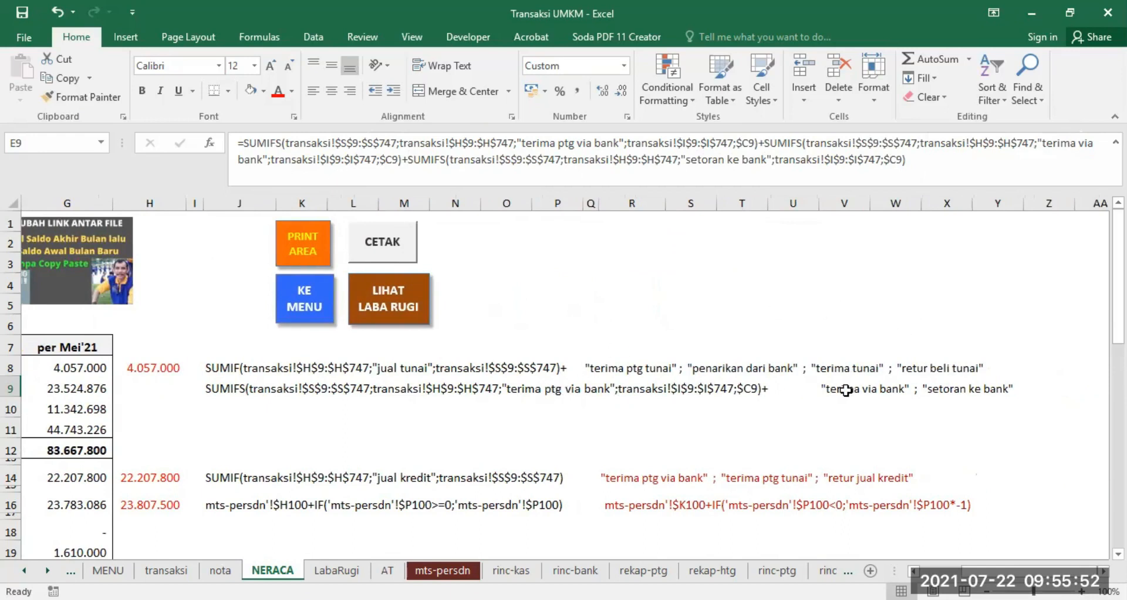
pyautogui.moveTo(1056, 571); pyautogui.dragTo(1025, 572)
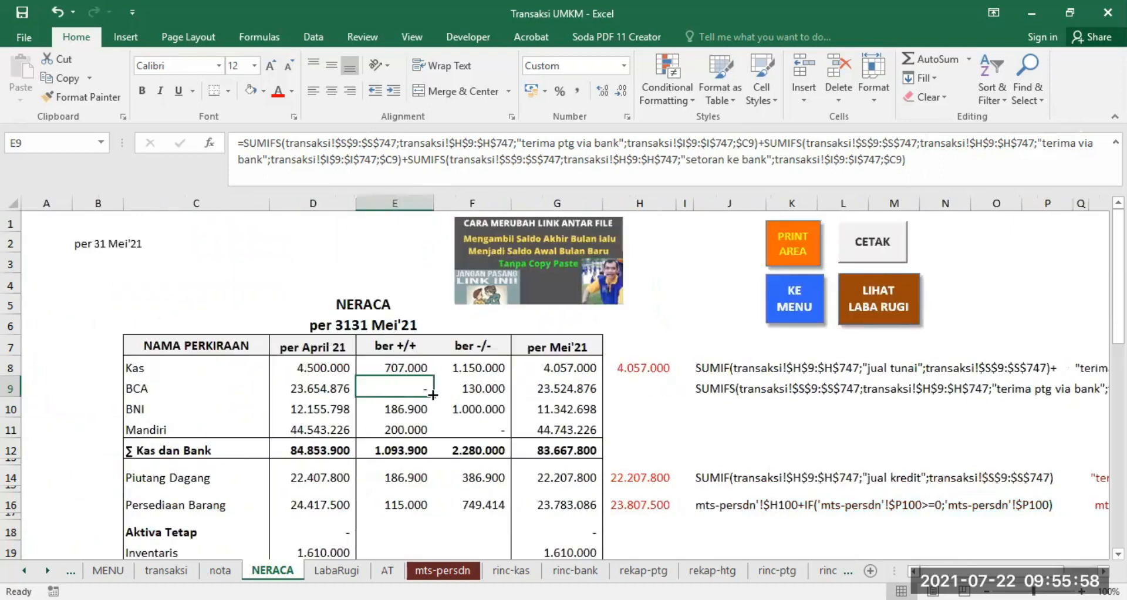
# - Fill the BCA increase formula from E9 down to BNI in E10 and Mandiri in E11, checking the bank criteria $C10 and $C11
pyautogui.moveTo(433, 395); pyautogui.dragTo(435, 418)
pyautogui.click(411, 390)
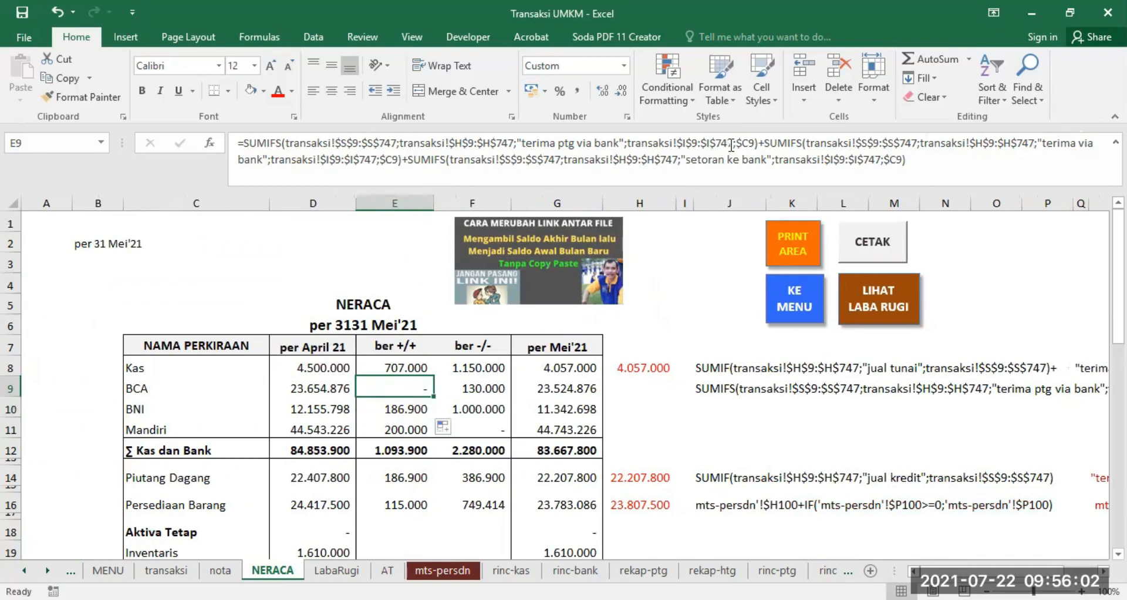
pyautogui.click(405, 404)
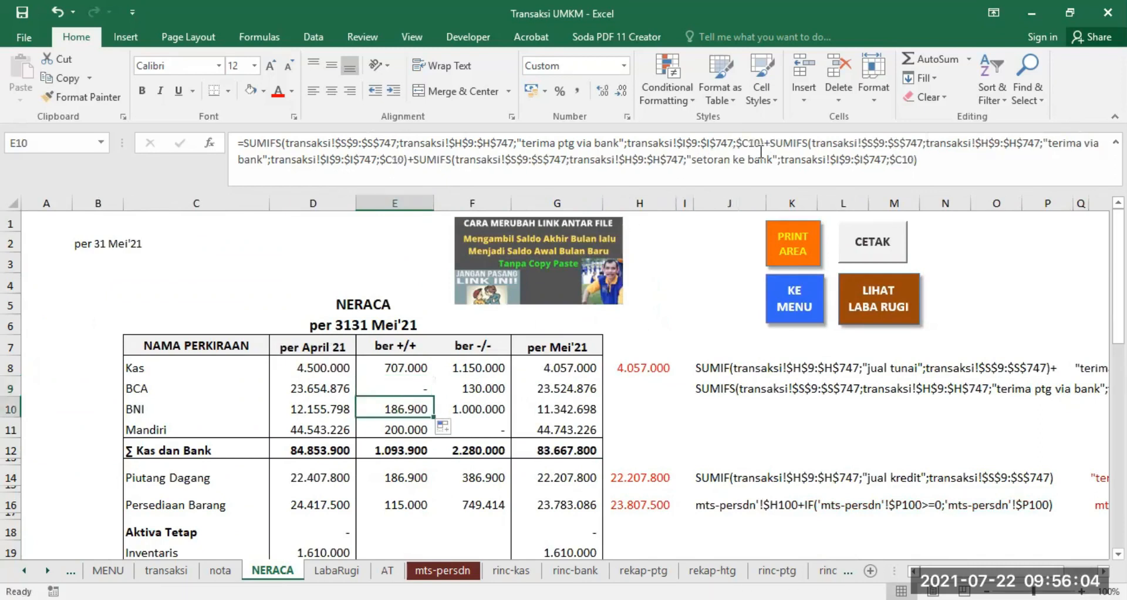
pyautogui.moveTo(434, 417); pyautogui.dragTo(408, 428)
pyautogui.click(408, 427)
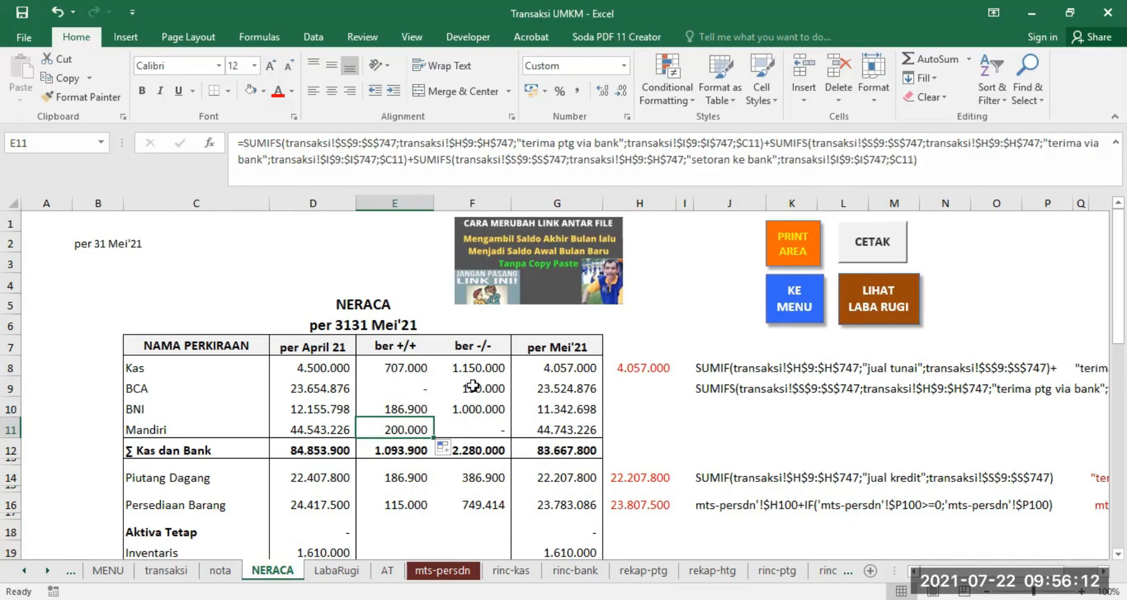
# - Try copying the BCA increase formula from E9 across to F9, compare its criteria, and undo the fill
pyautogui.click(400, 385)
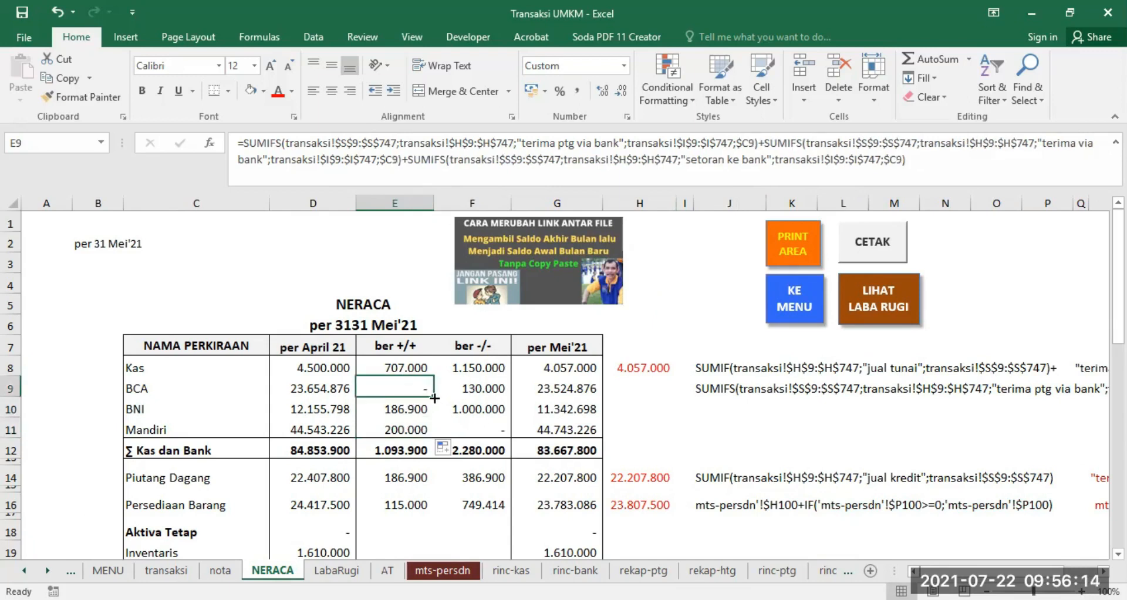
pyautogui.moveTo(434, 395); pyautogui.dragTo(508, 395)
pyautogui.click(480, 389)
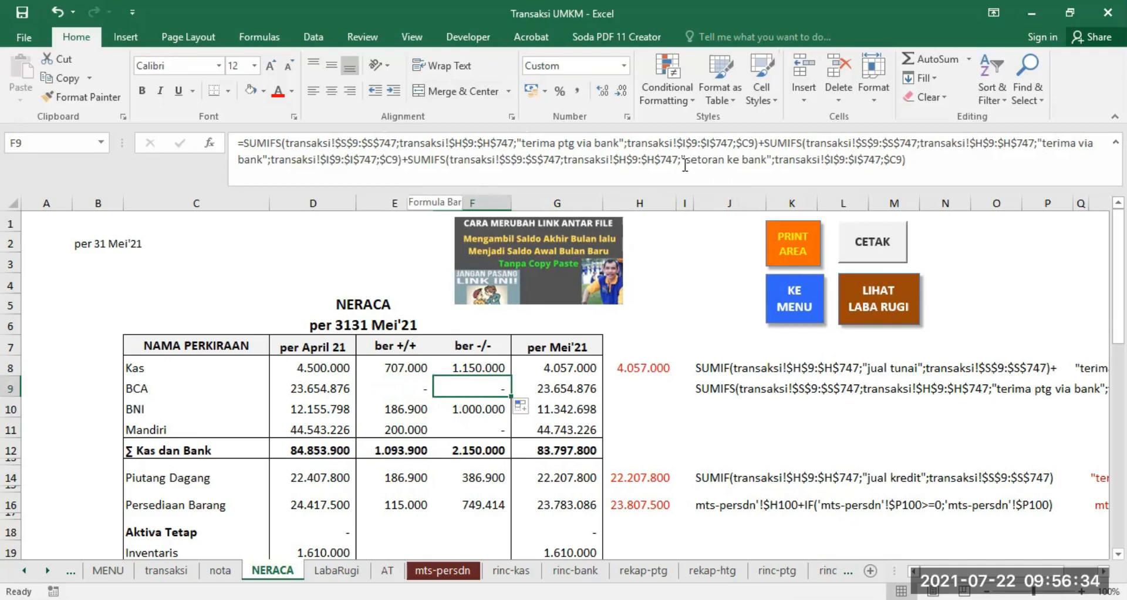
pyautogui.click(57, 11)
pyautogui.click(493, 381)
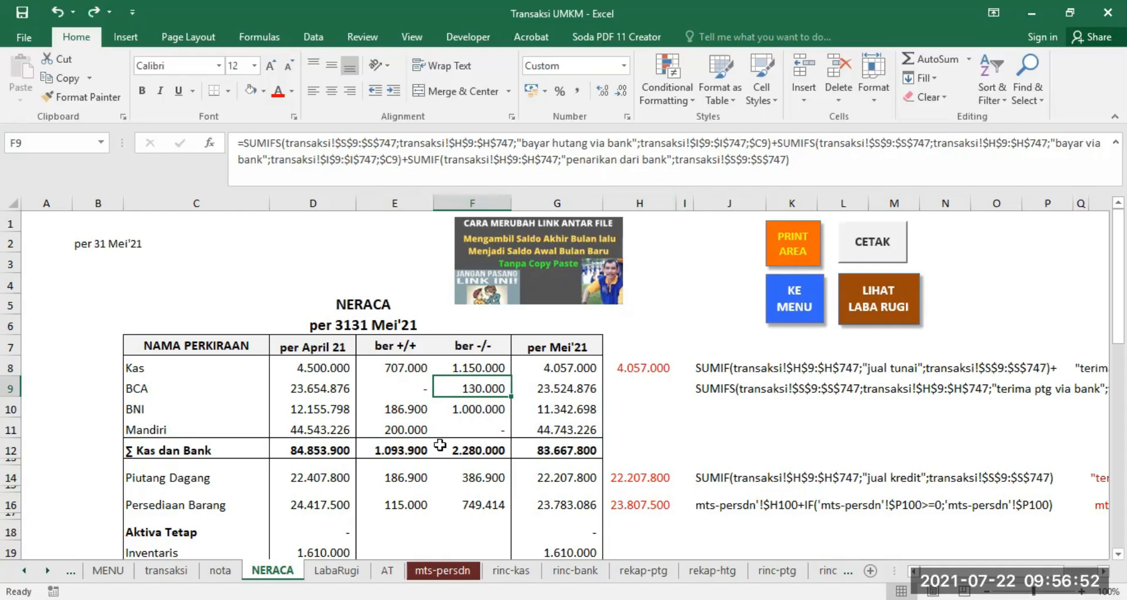
# - Review the payment type list in column B of transaksi from B7 downward as the source of the criteria, and return to NERACA
pyautogui.click(167, 570)
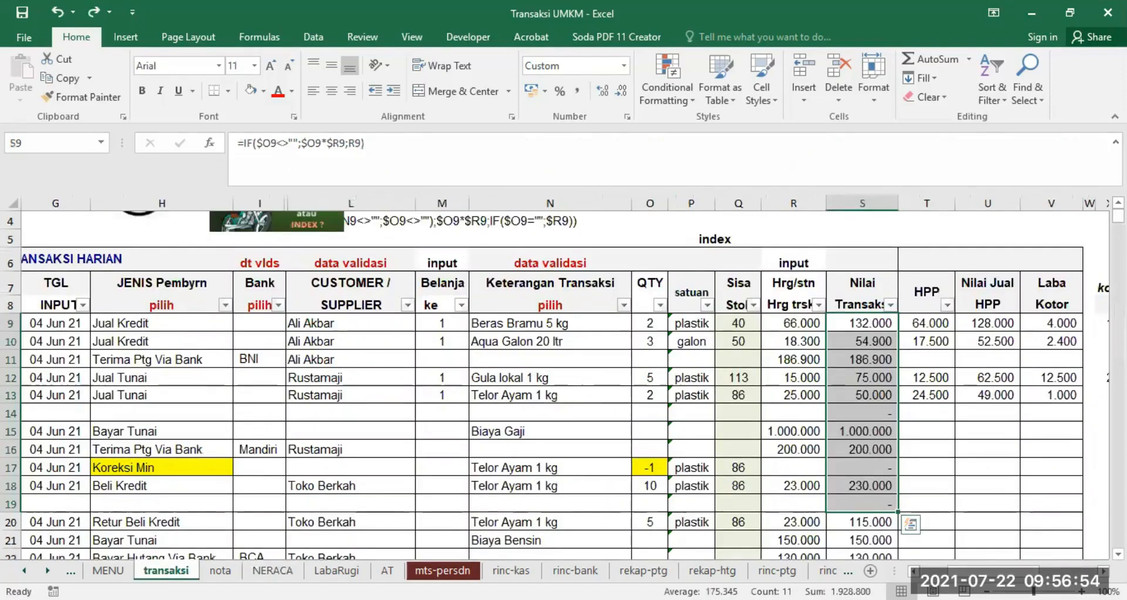
pyautogui.hscroll(-6, 67, 355)
pyautogui.click(104, 211)
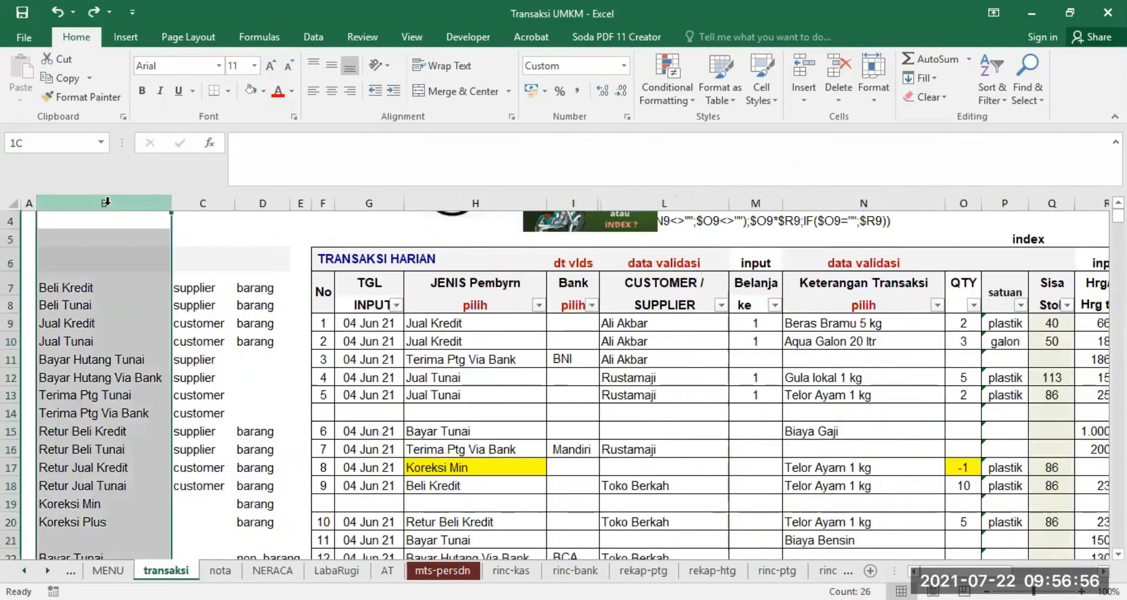
pyautogui.moveTo(83, 287); pyautogui.dragTo(118, 423)
pyautogui.scroll(3, 168, 472)
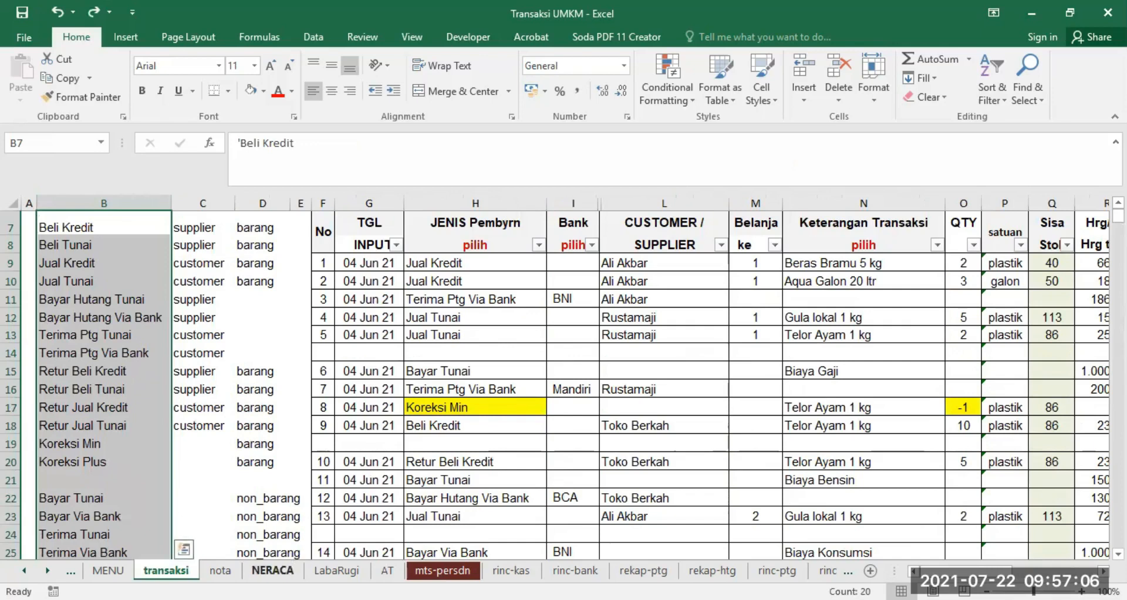
pyautogui.click(273, 570)
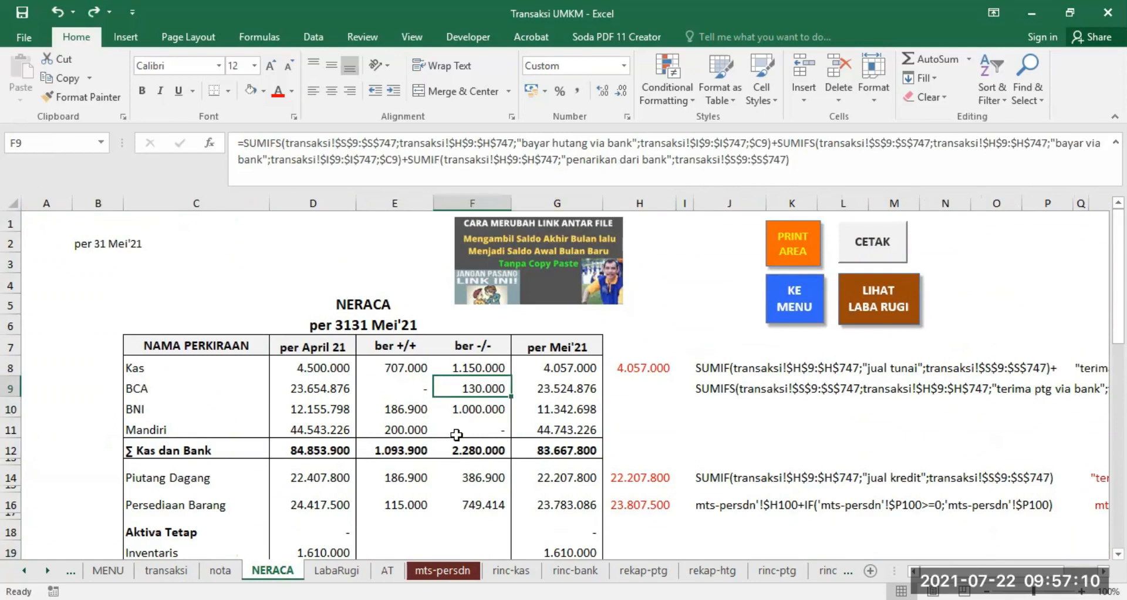
# - Trace the Piutang Dagang formula in E14, with criterion "jual kredit", to the Nilai Transaksi and JENIS Pembyrn columns on transaksi
pyautogui.click(399, 478)
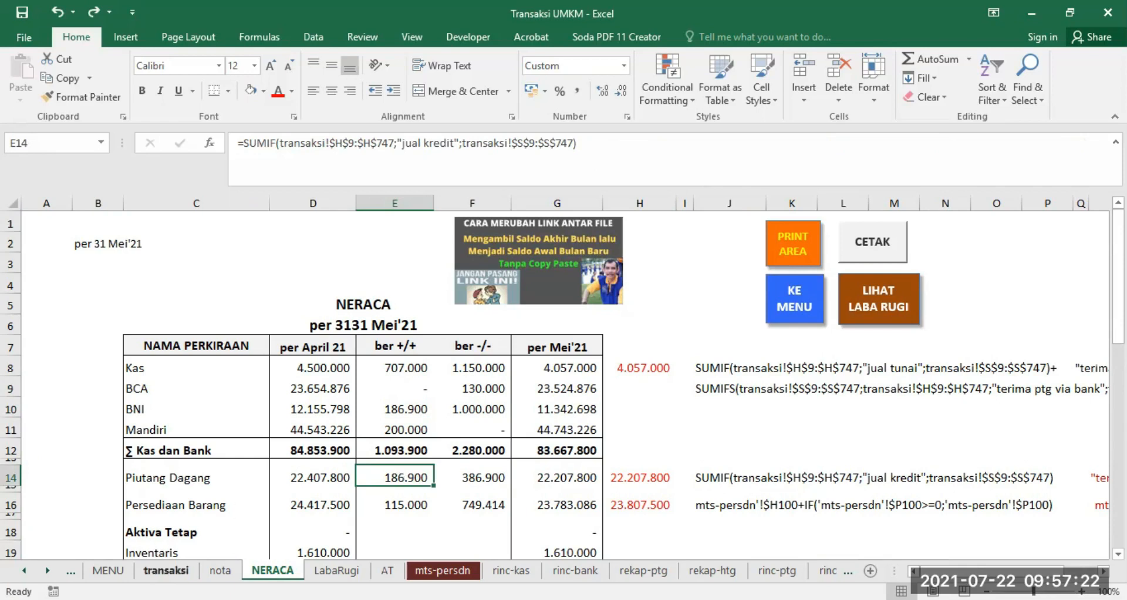
pyautogui.click(166, 570)
pyautogui.hscroll(5, 903, 453)
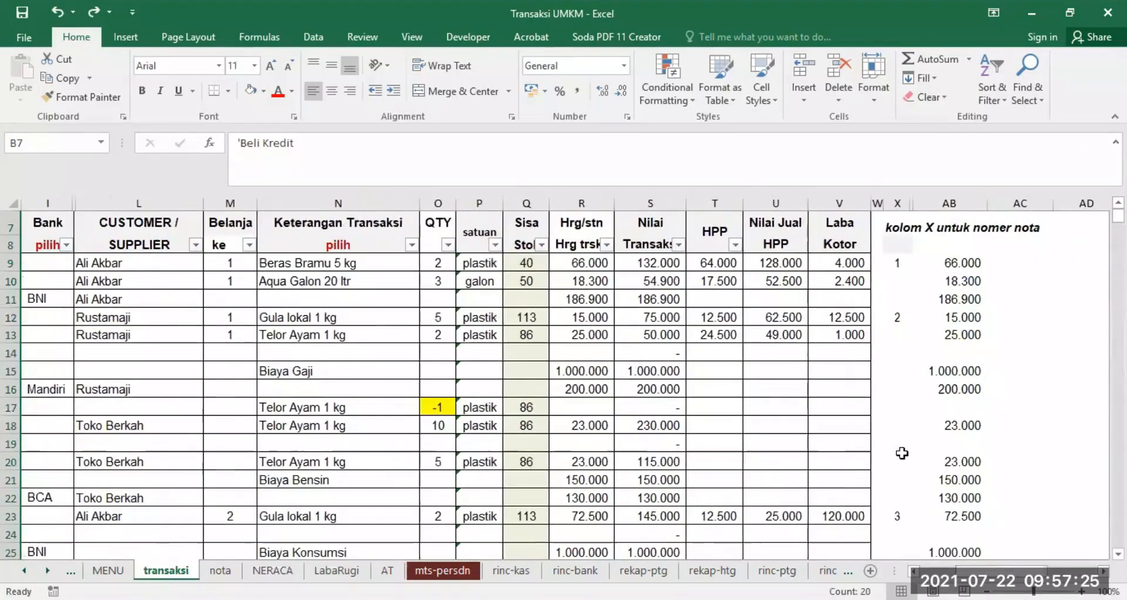
pyautogui.click(649, 200)
pyautogui.moveTo(1033, 571); pyautogui.dragTo(998, 571)
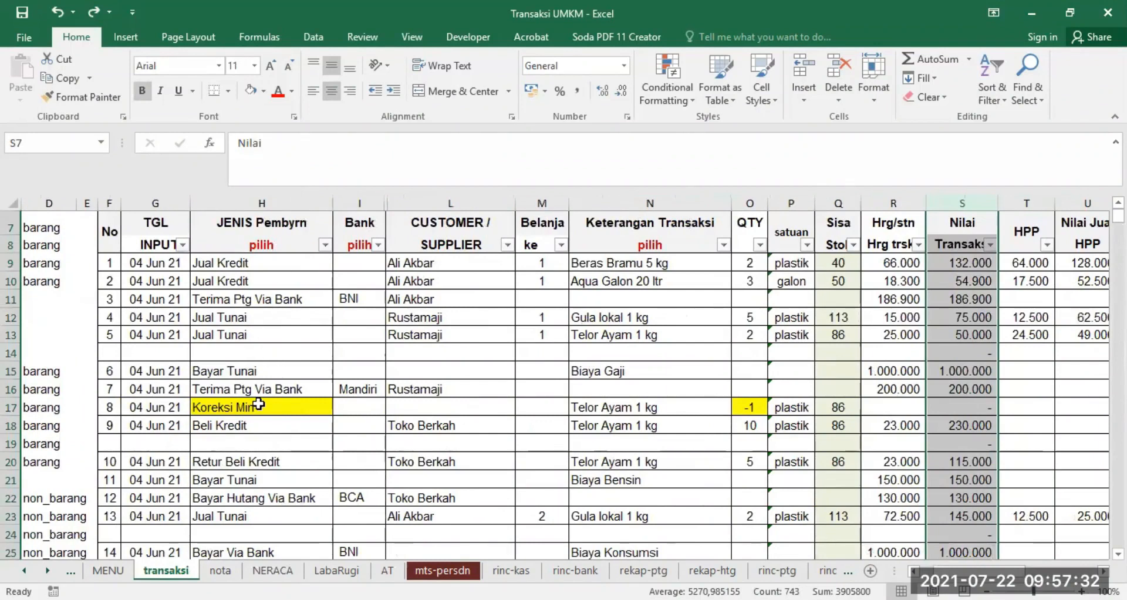
pyautogui.moveTo(974, 570); pyautogui.dragTo(959, 570)
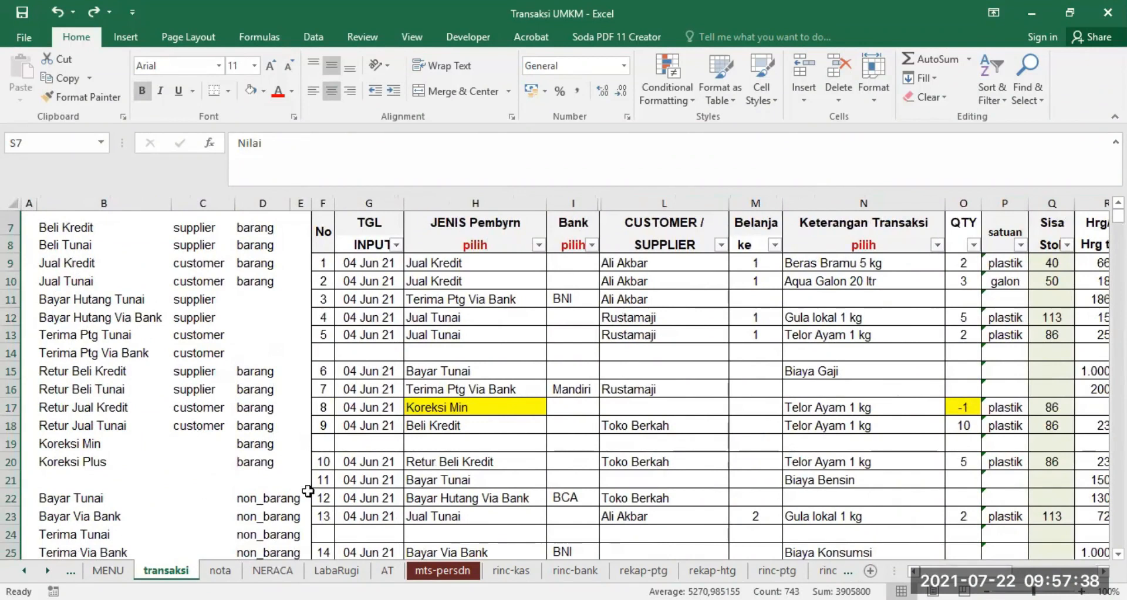
pyautogui.click(275, 571)
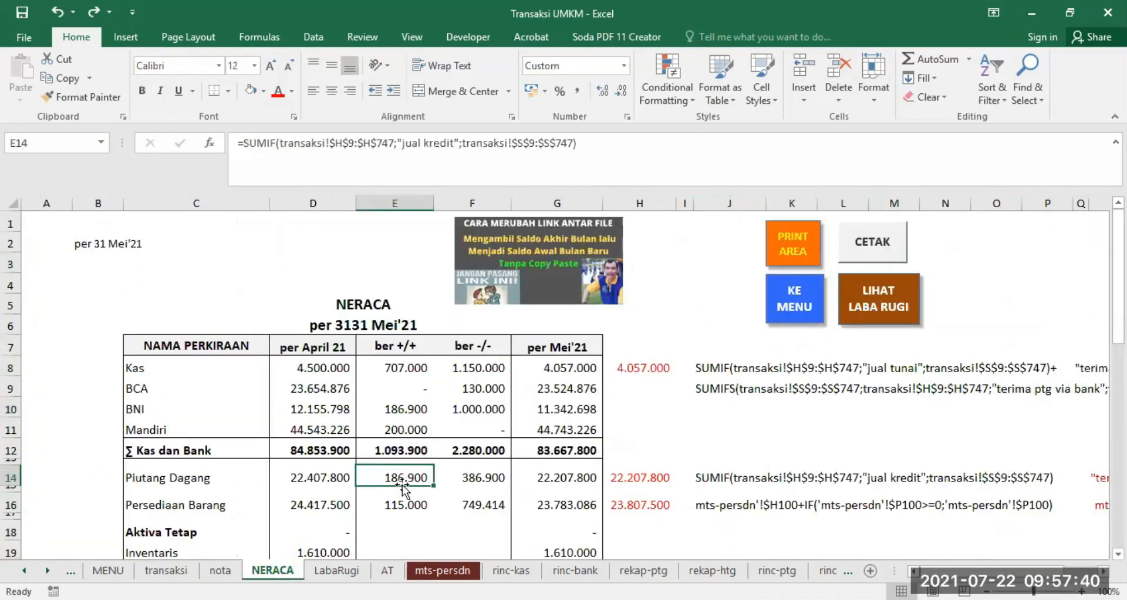
# - Compare the Kas increase formula in E8 with the Piutang Dagang formula in E14, and read the decrease formula in F14
pyautogui.click(398, 367)
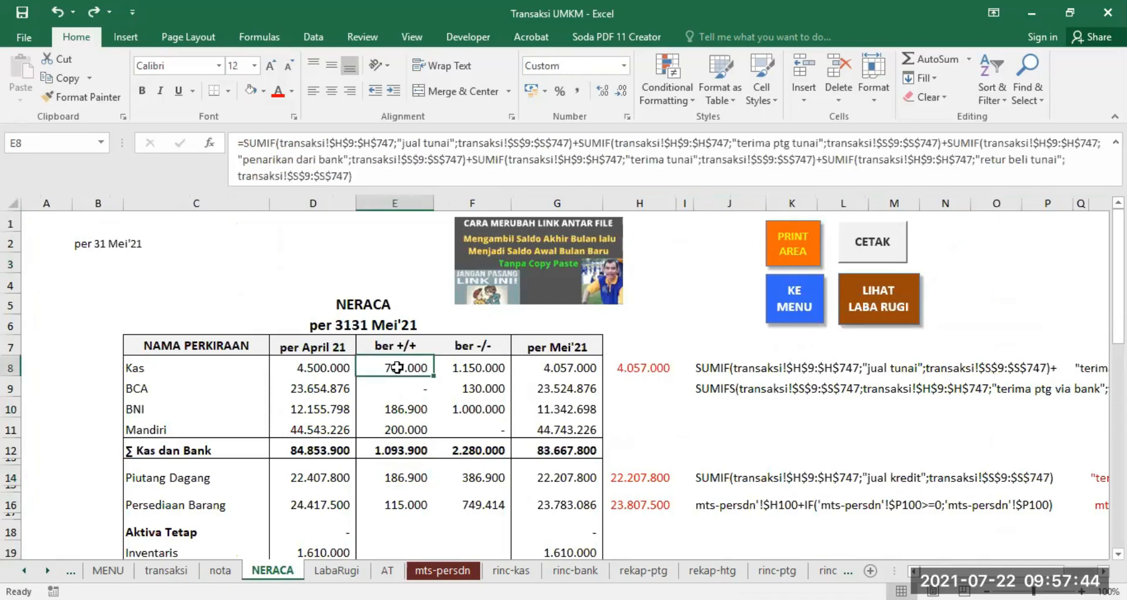
pyautogui.click(407, 477)
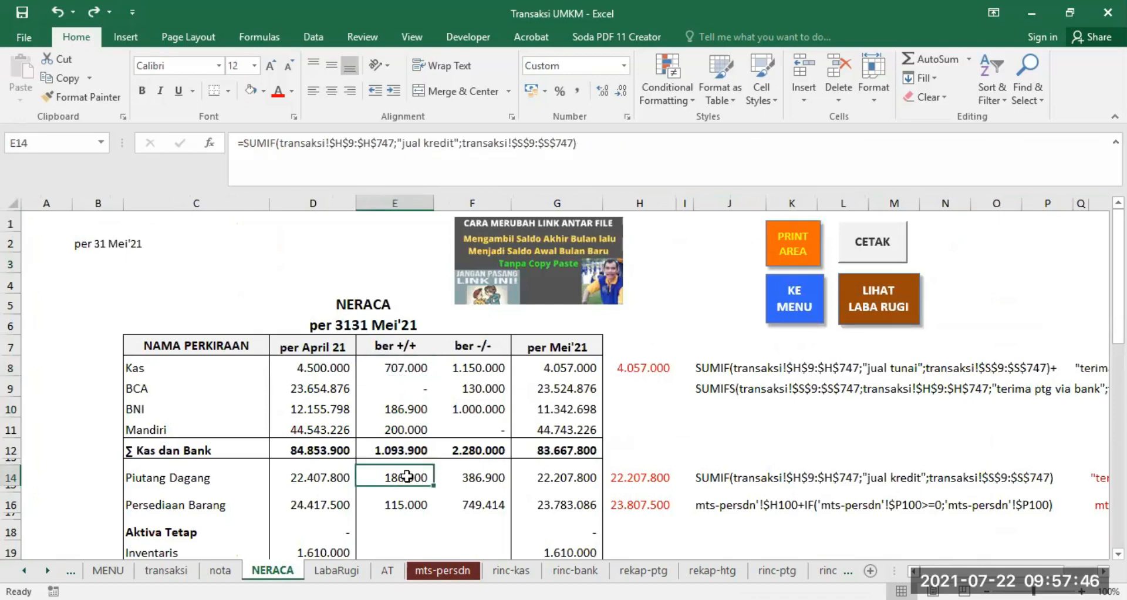
pyautogui.click(400, 368)
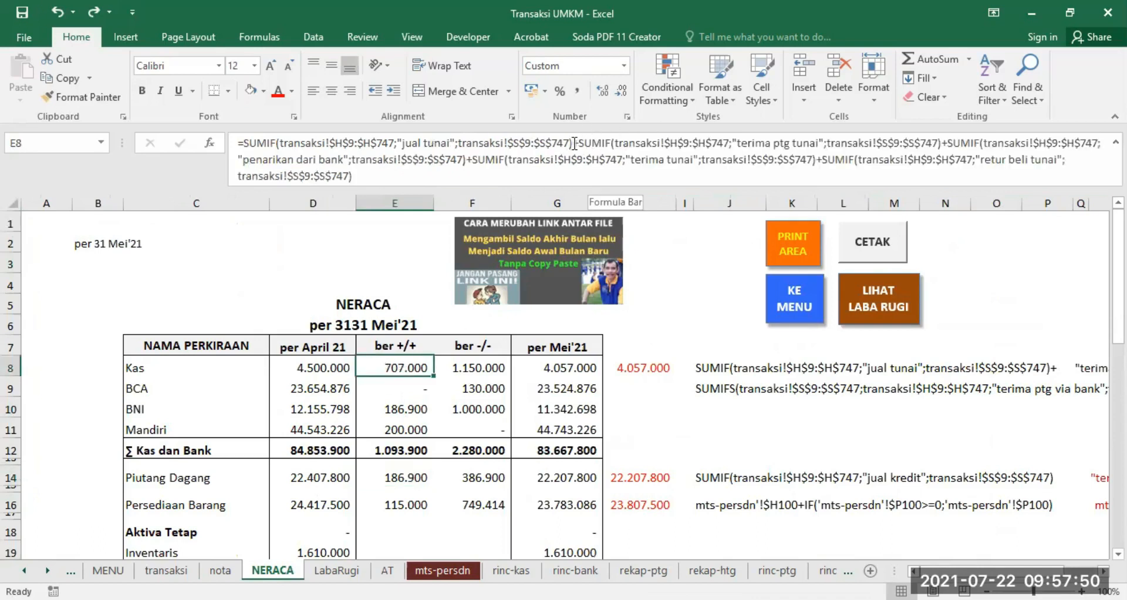
pyautogui.click(411, 477)
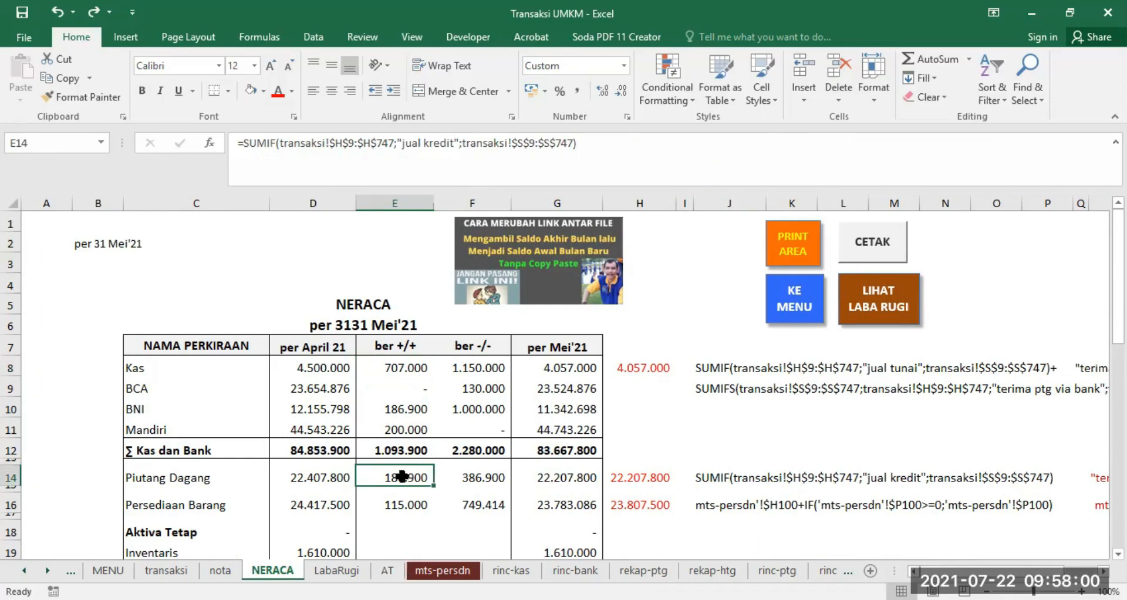
pyautogui.click(472, 478)
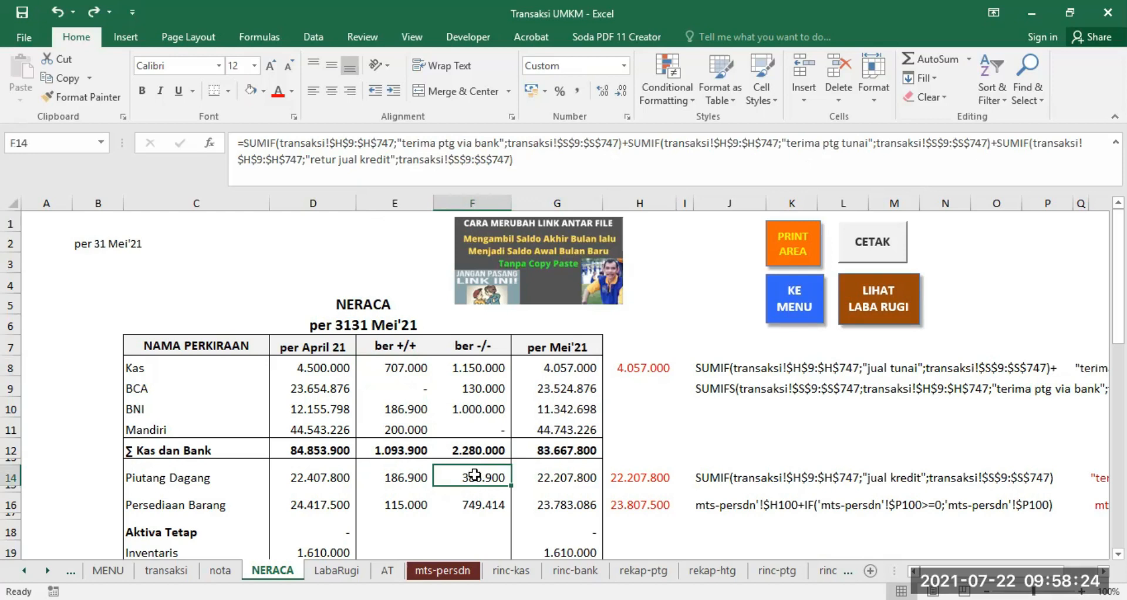
# - Try filling the Piutang Dagang increase formula from E14 across to F14, inspect its criterion, and undo the fill
pyautogui.click(401, 478)
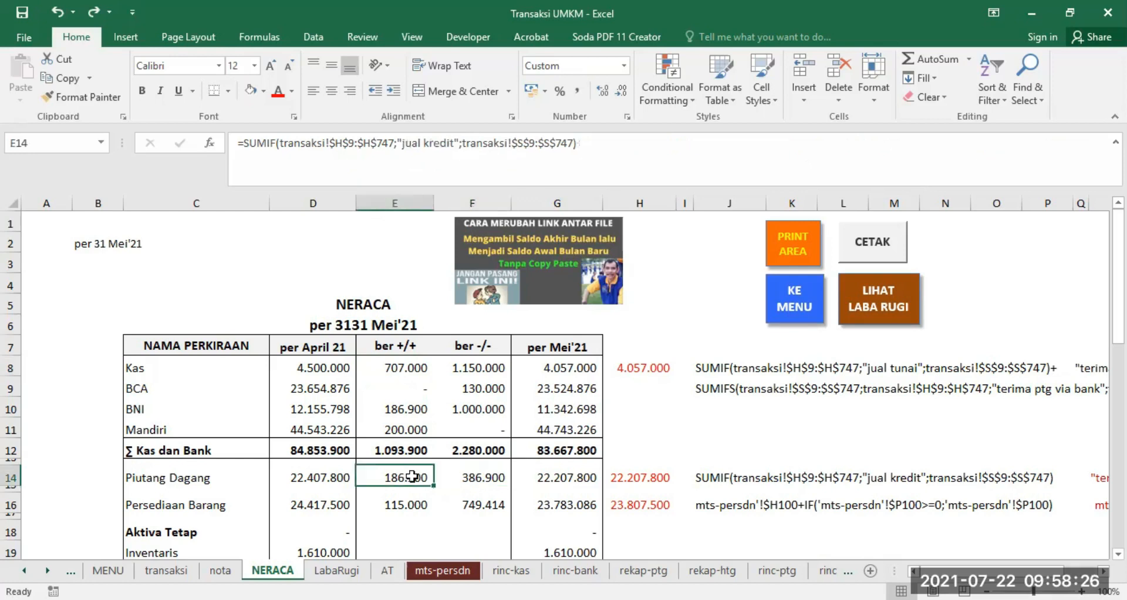
pyautogui.moveTo(434, 487); pyautogui.dragTo(502, 496)
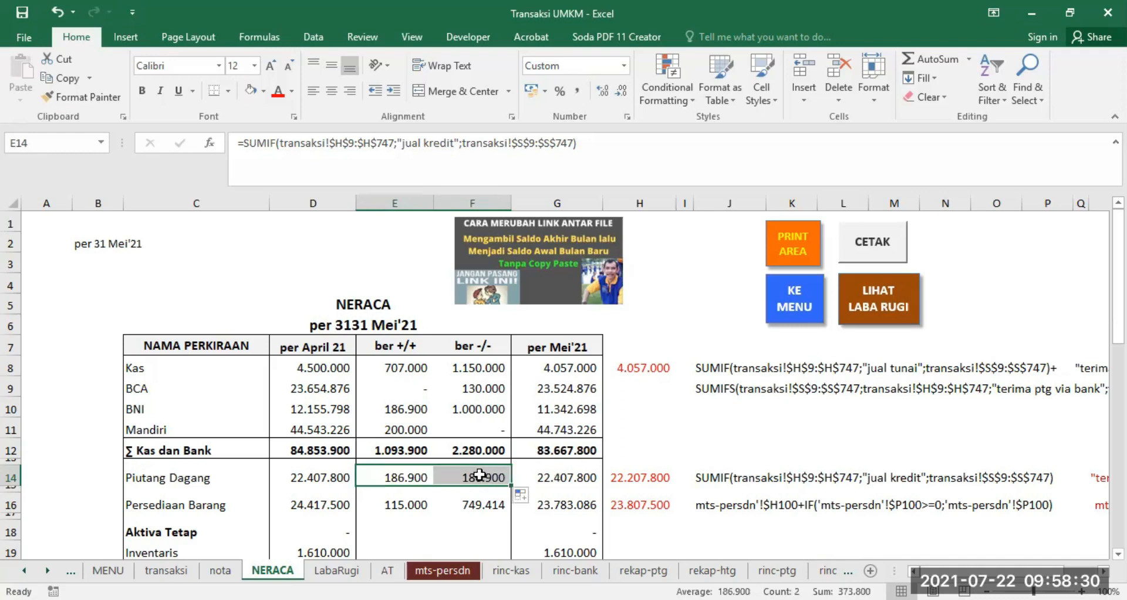
pyautogui.click(480, 478)
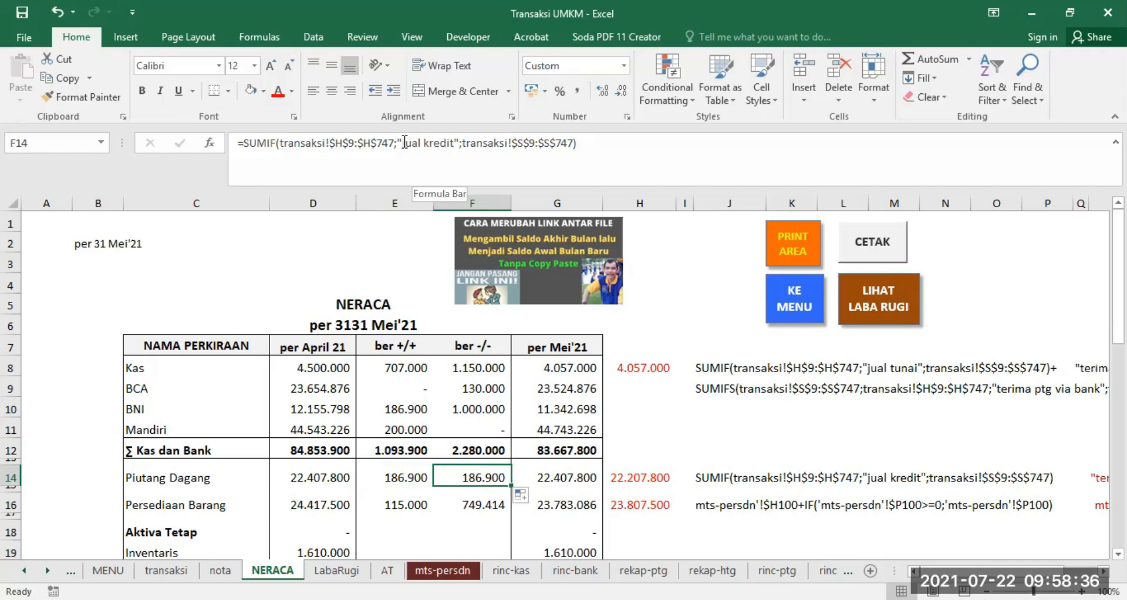
pyautogui.click(57, 12)
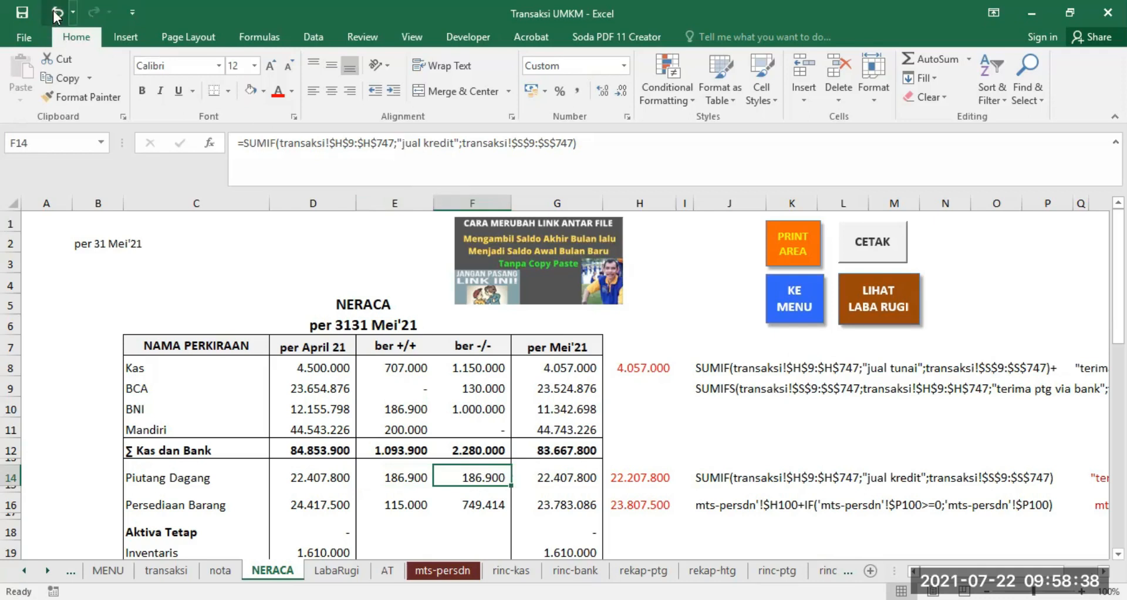
pyautogui.click(482, 477)
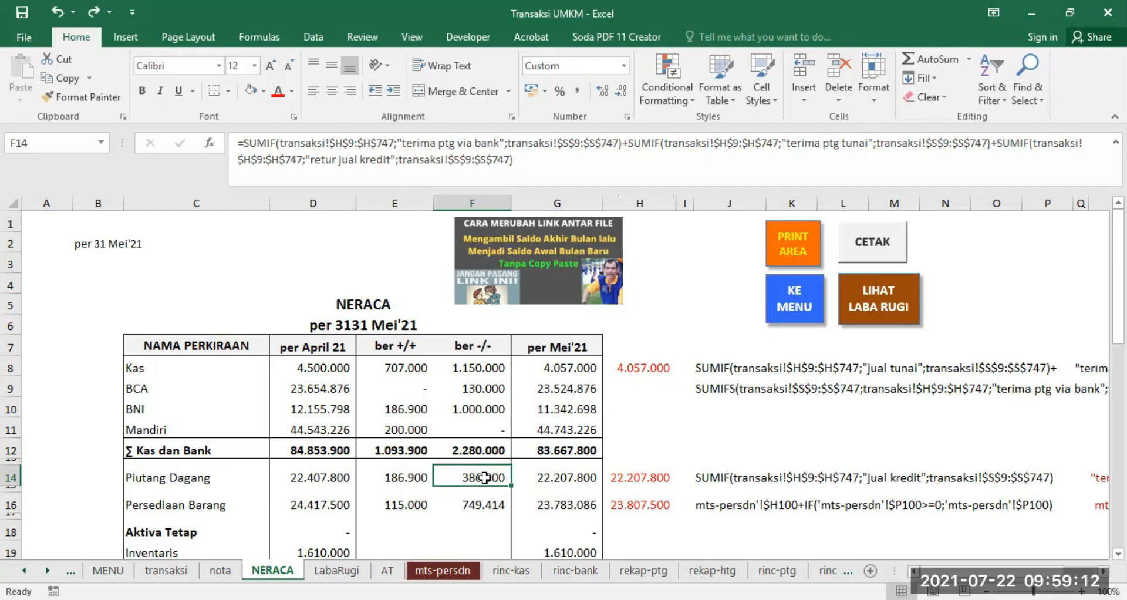
# - Review the Kas increase and decrease SUMIF formulas in E8 and F8 once more
pyautogui.scroll(-1, 541, 473)
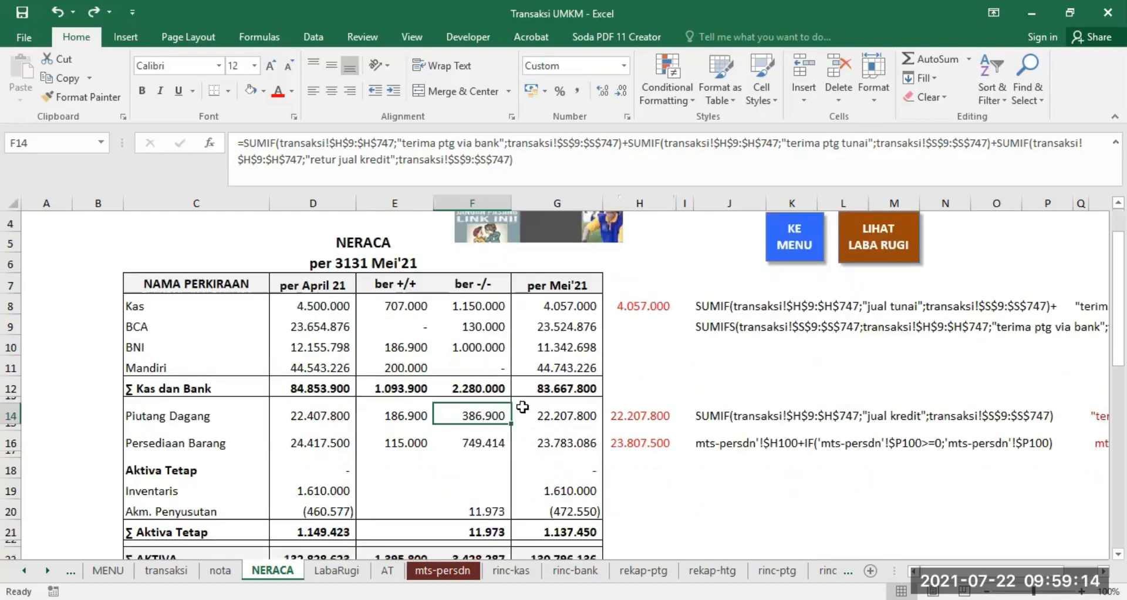
pyautogui.click(404, 306)
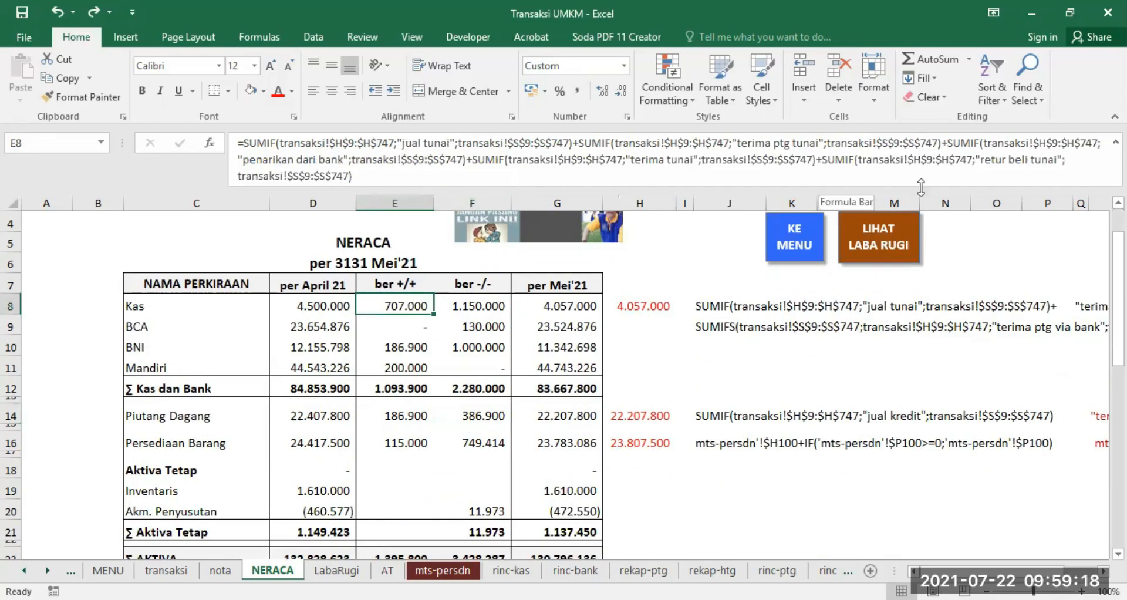
pyautogui.click(479, 306)
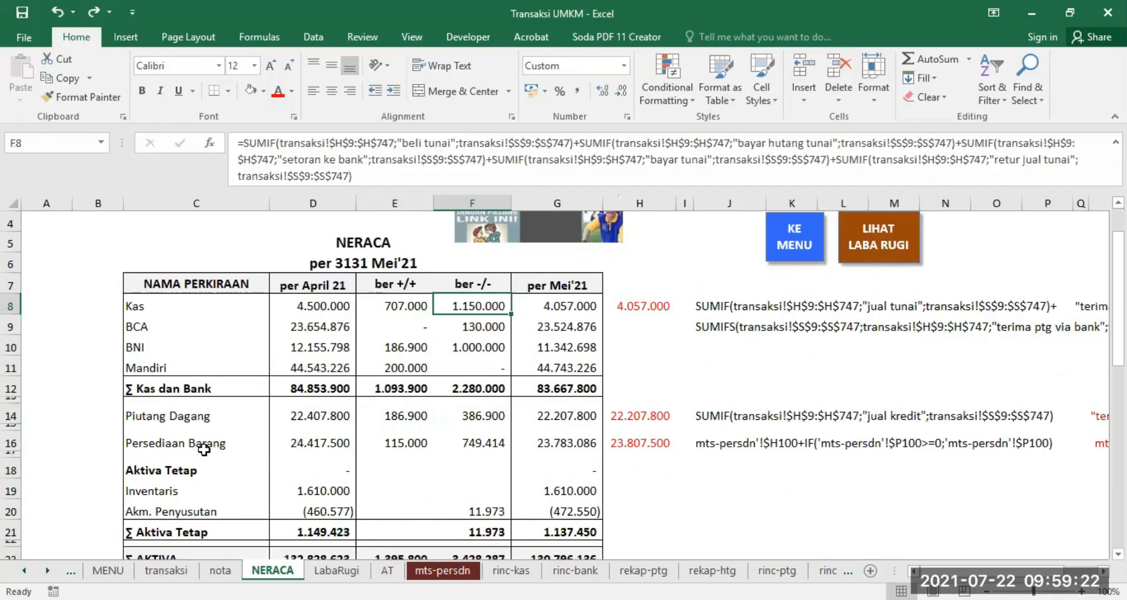
# - Trace the Persediaan Barang increase formula in E16 to the Total Pembelian total in H100 on mts-persdn
pyautogui.click(399, 444)
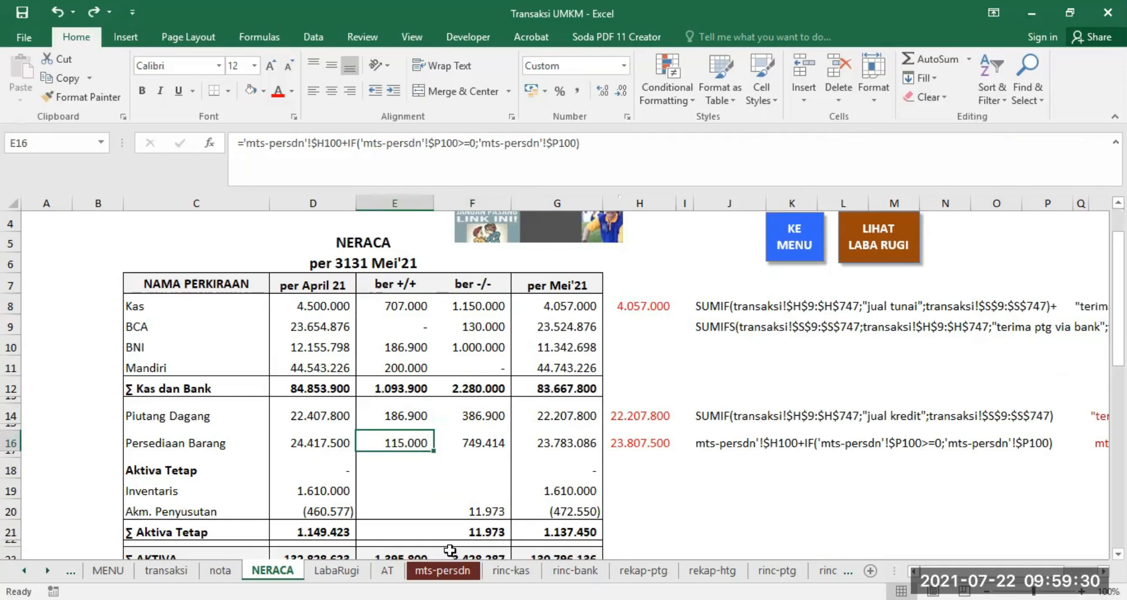
pyautogui.click(439, 566)
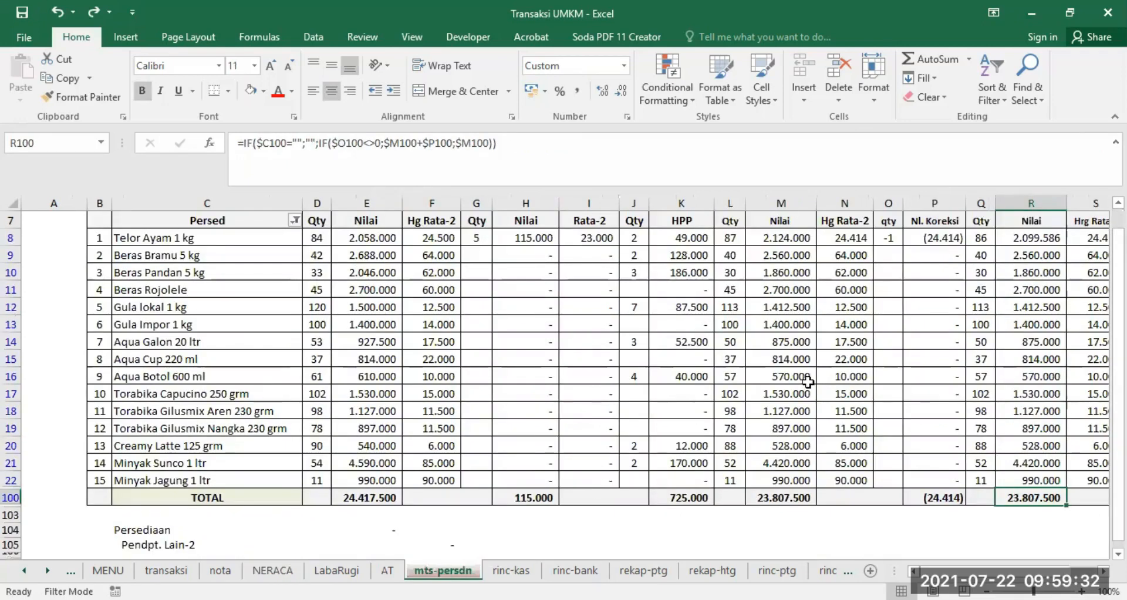
pyautogui.scroll(1, 815, 382)
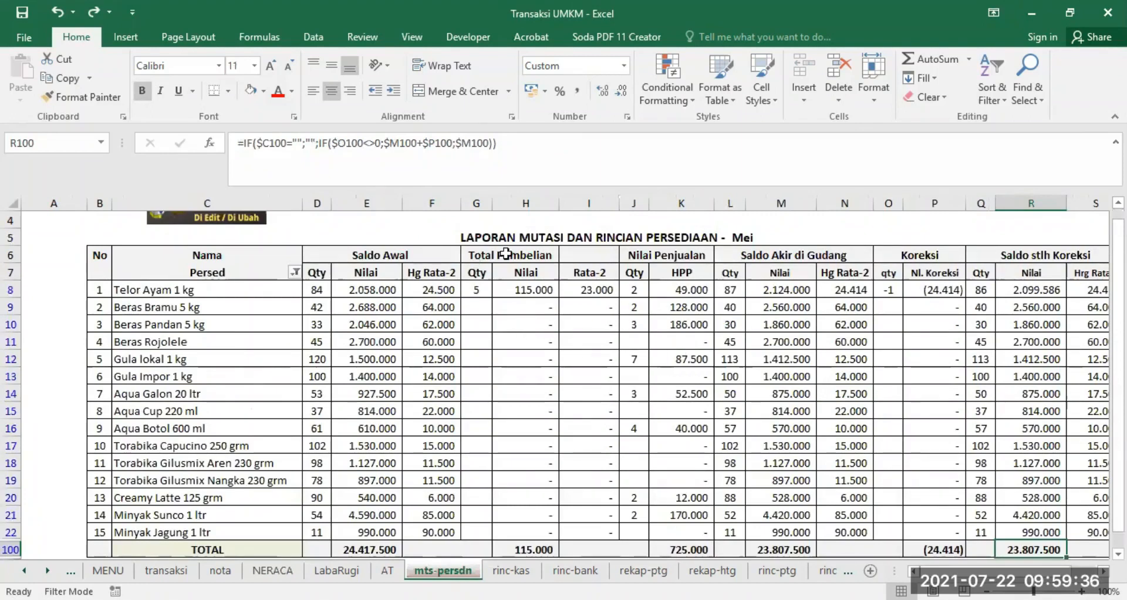
pyautogui.click(534, 549)
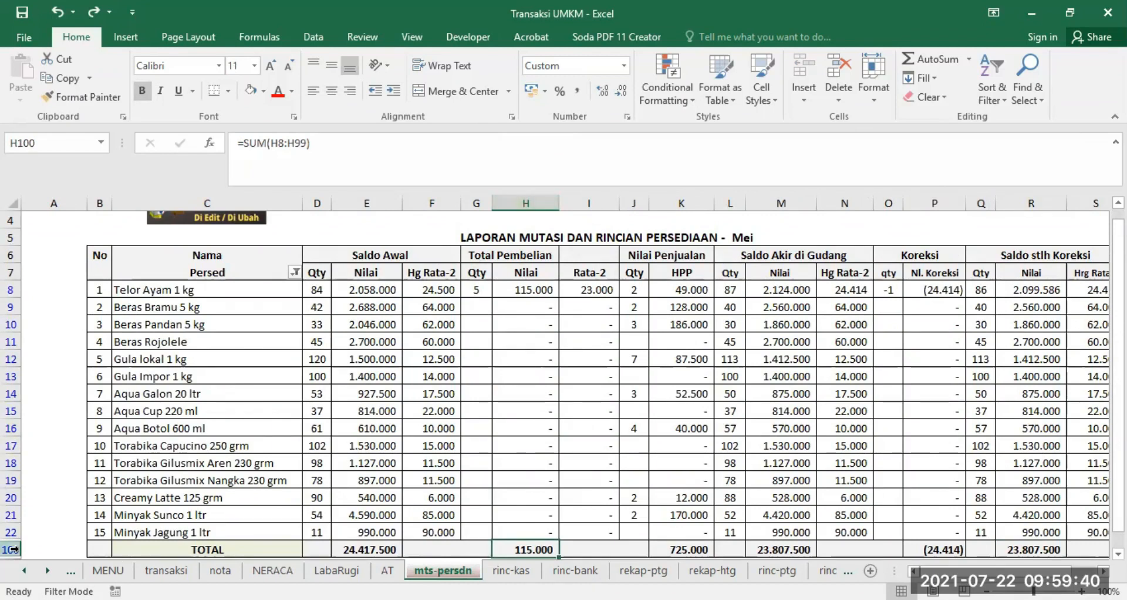
pyautogui.click(273, 571)
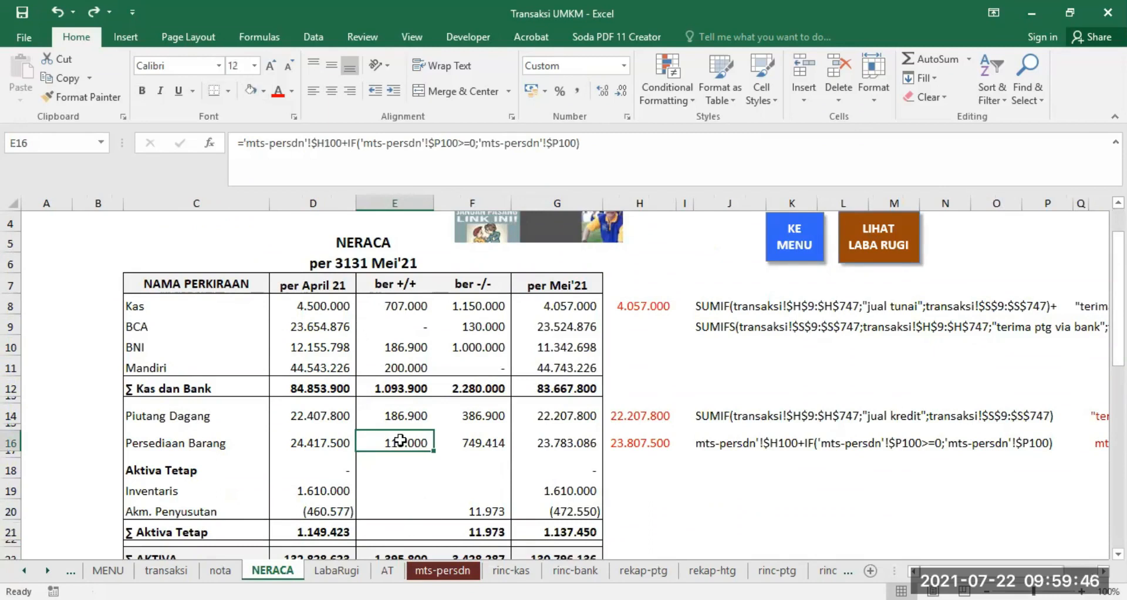
pyautogui.click(441, 566)
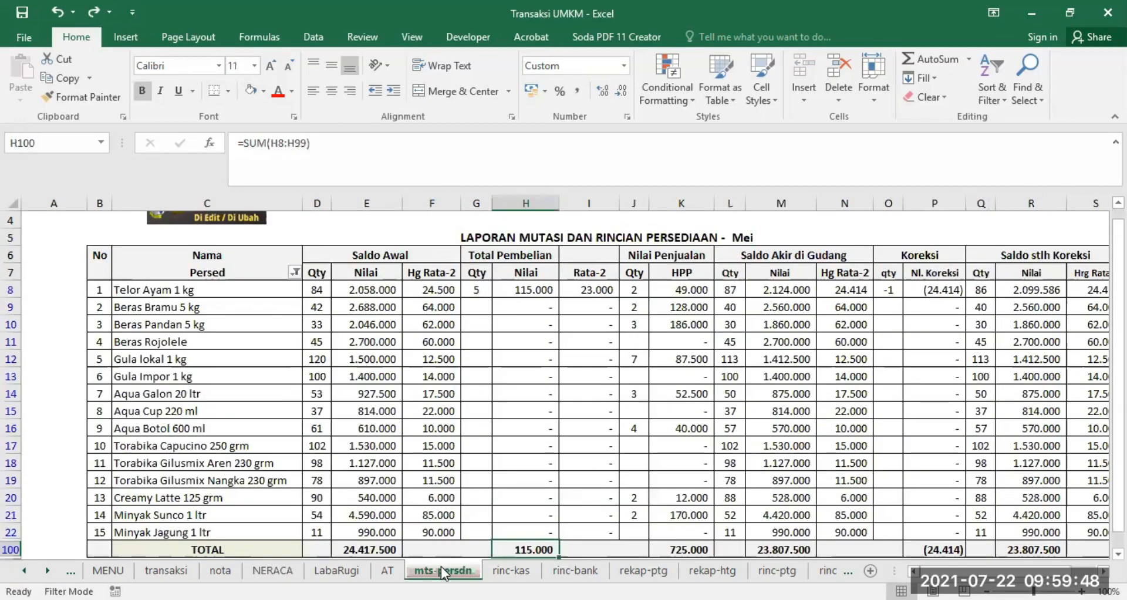
pyautogui.scroll(-1, 546, 467)
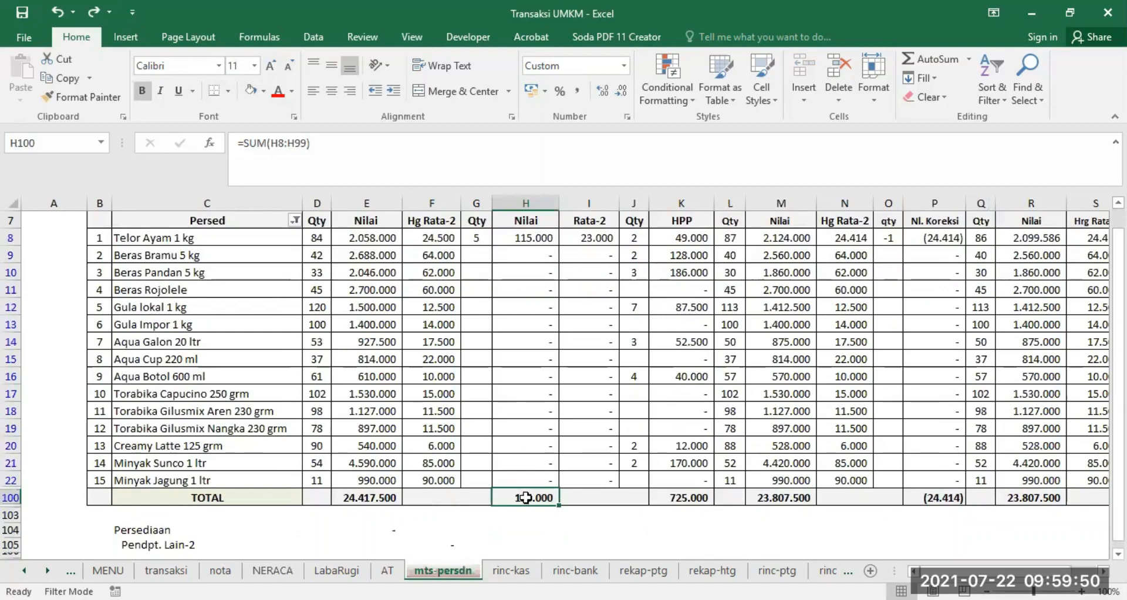
# - Examine the 'mts-persdn'!$H100 reference in the Persediaan Barang increase formula in E16 on NERACA
pyautogui.click(272, 570)
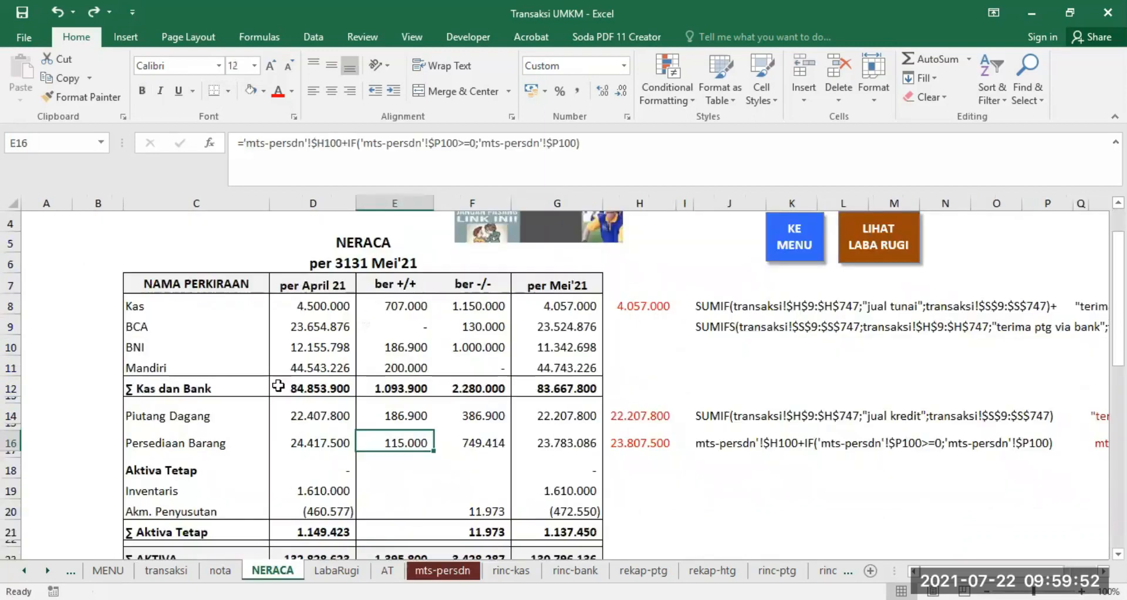
pyautogui.moveTo(246, 142); pyautogui.dragTo(341, 140)
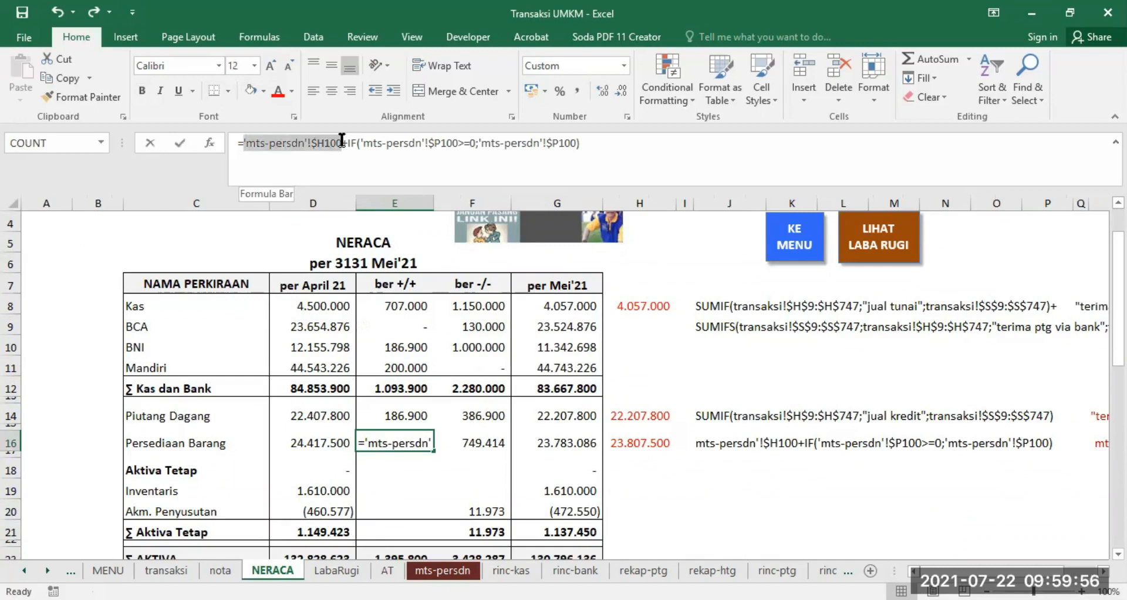
pyautogui.press('Escape')
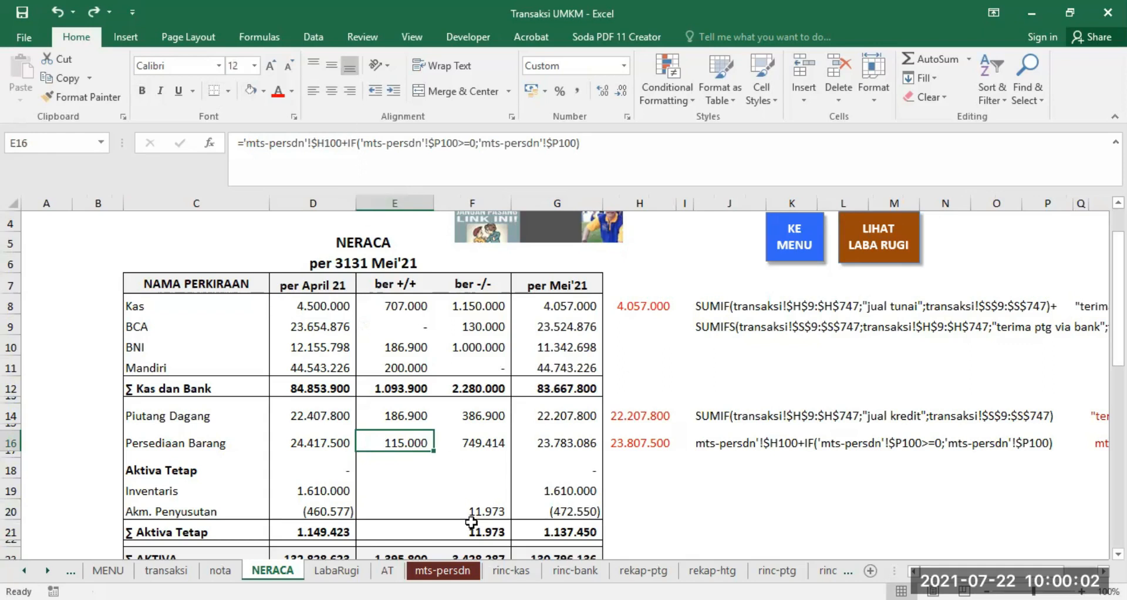
# - Inspect the Persediaan adjustment formulas in E104 and F108 on mts-persdn and relate them to the E16 formula on NERACA
pyautogui.click(464, 570)
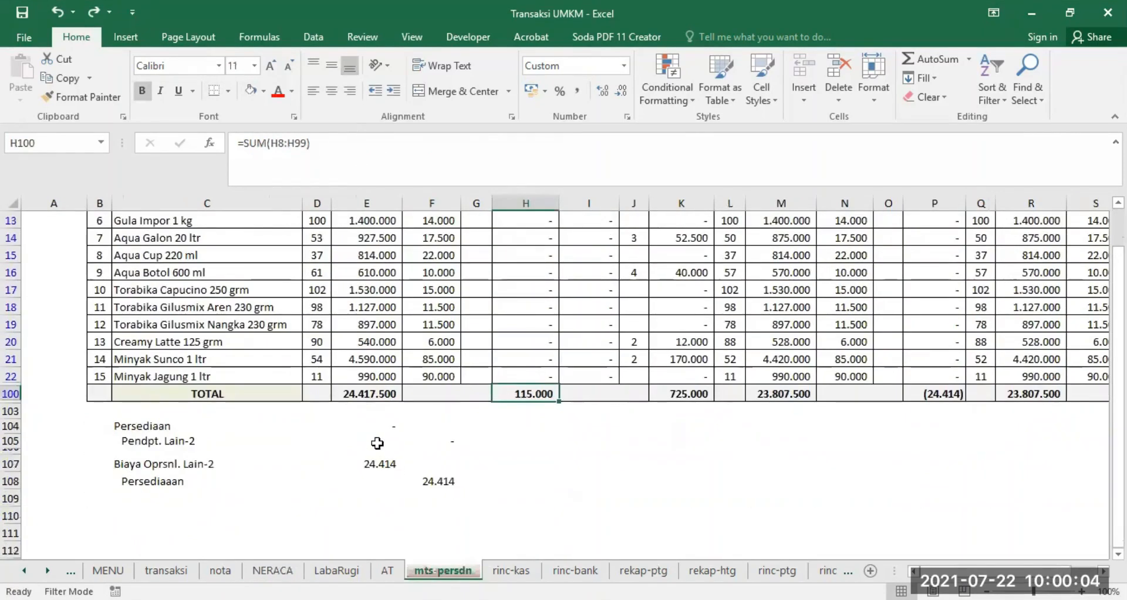
pyautogui.click(381, 423)
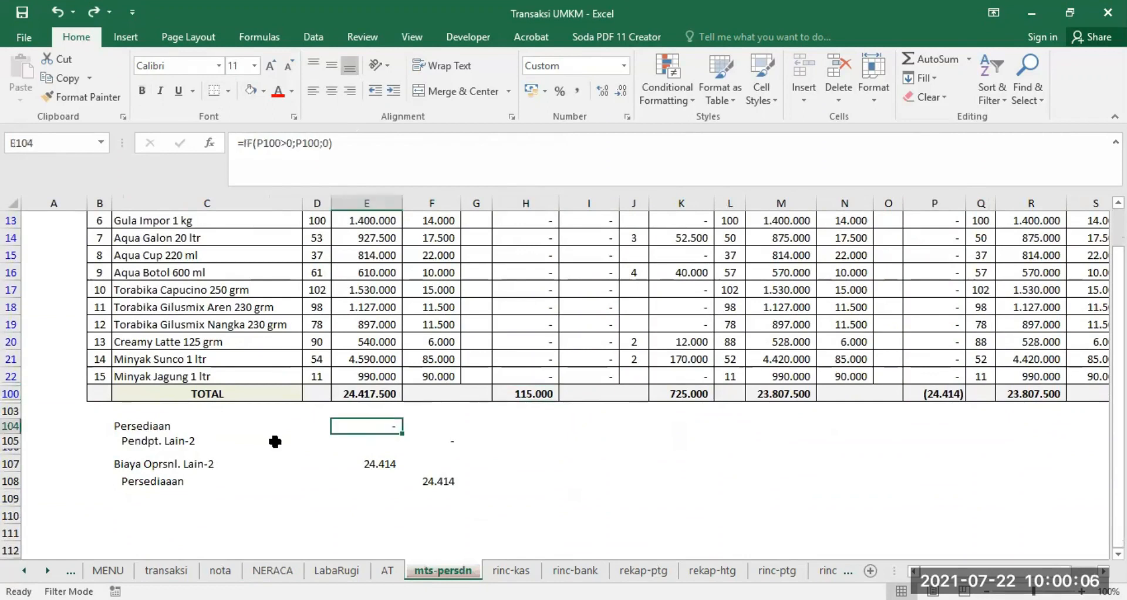
pyautogui.click(443, 482)
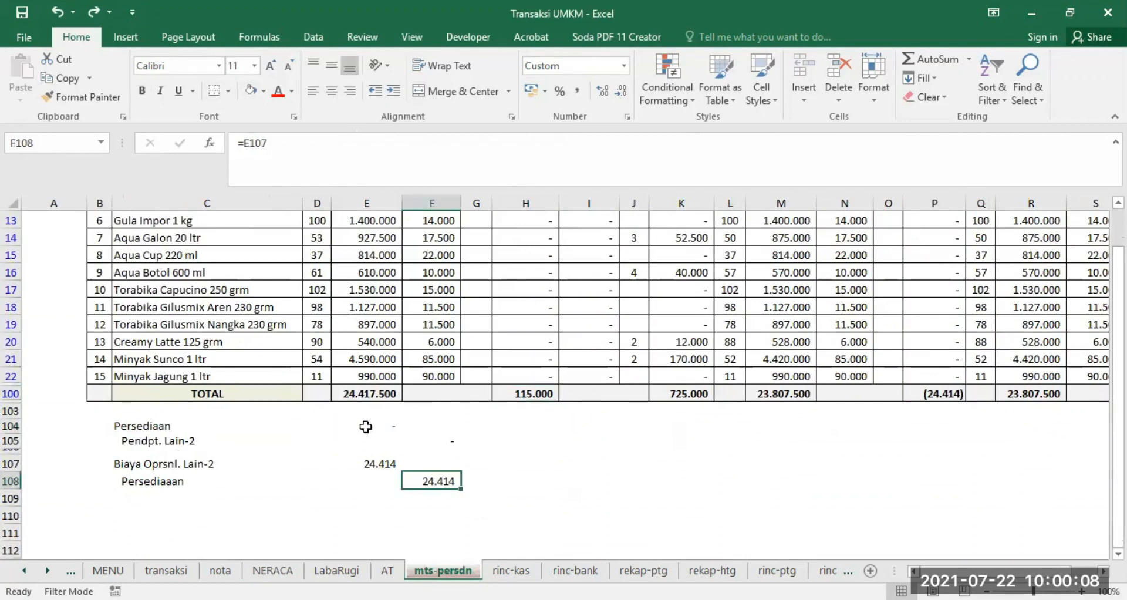
pyautogui.click(272, 570)
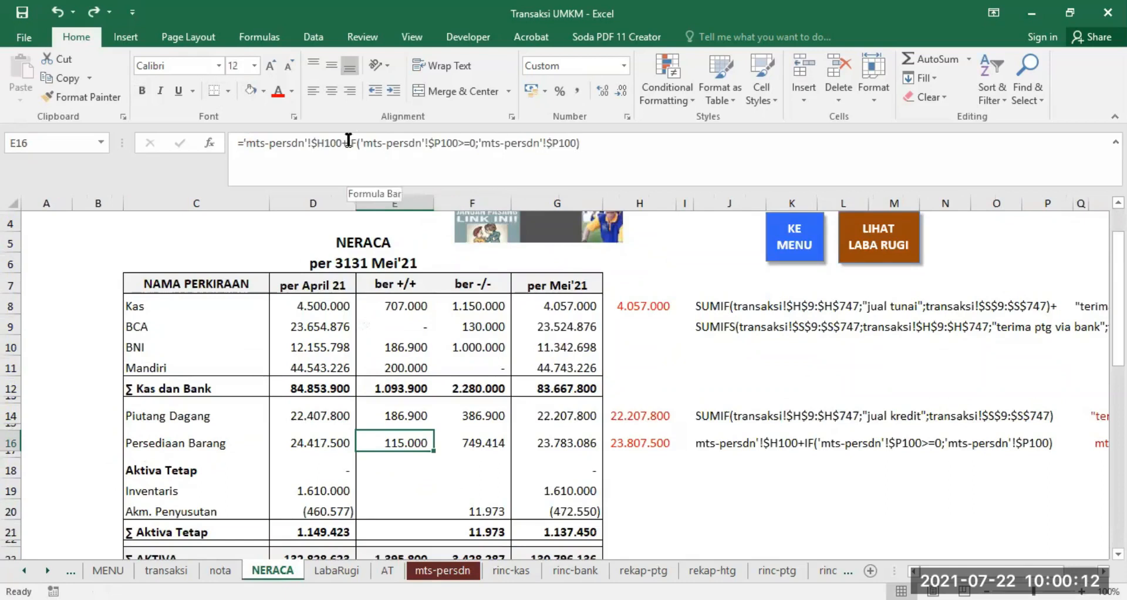
pyautogui.click(443, 569)
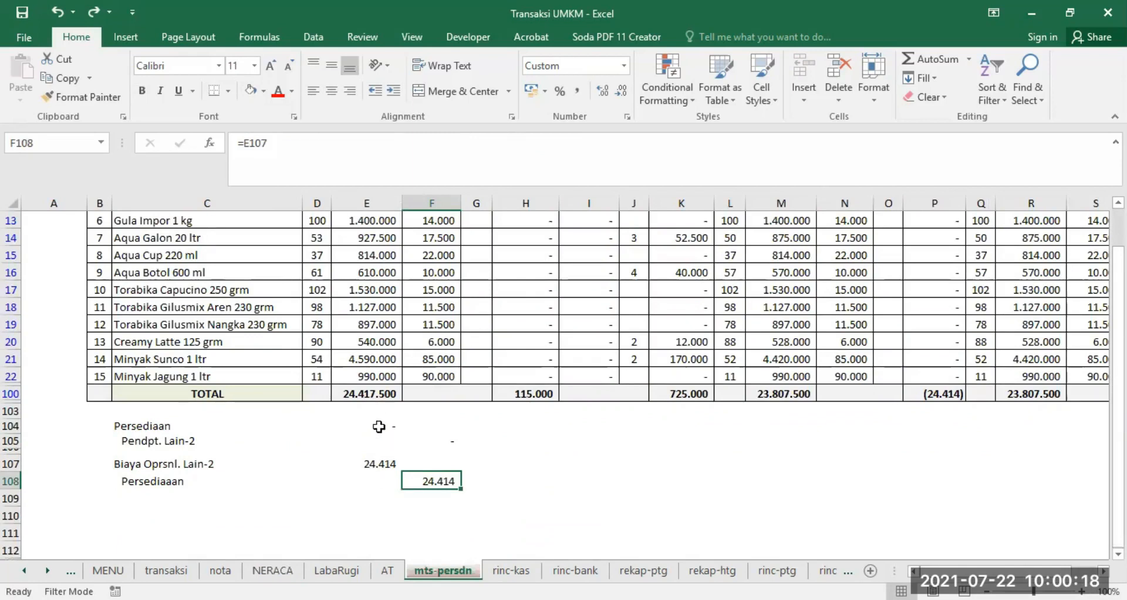
pyautogui.click(378, 425)
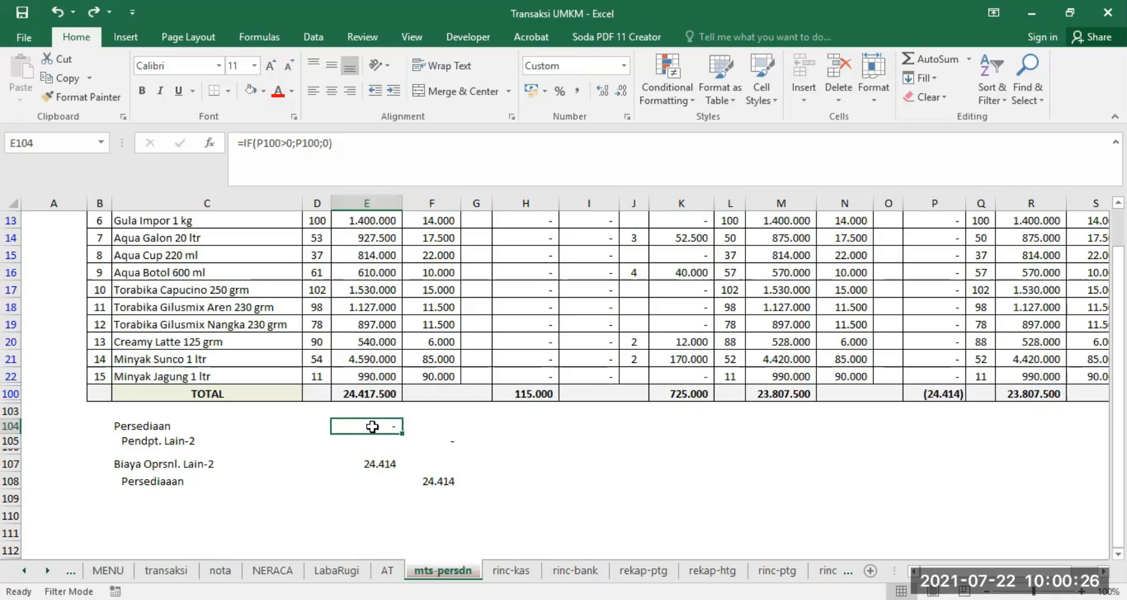
pyautogui.click(275, 570)
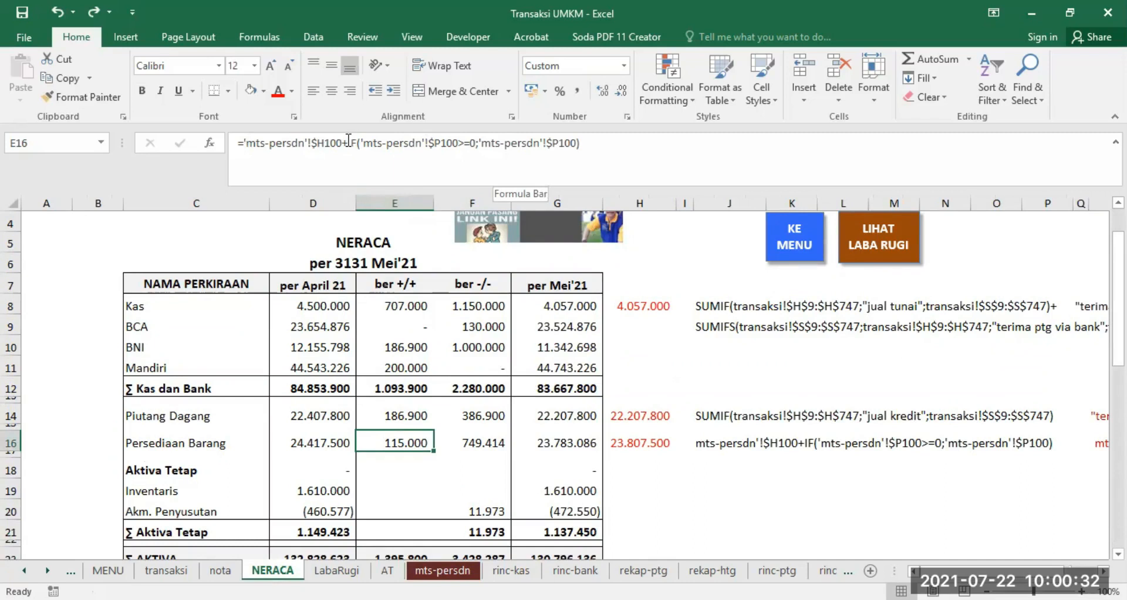
# - Trace the IF condition on P100 in the E16 formula to the Nl. Koreksi total on mts-persdn
pyautogui.click(442, 570)
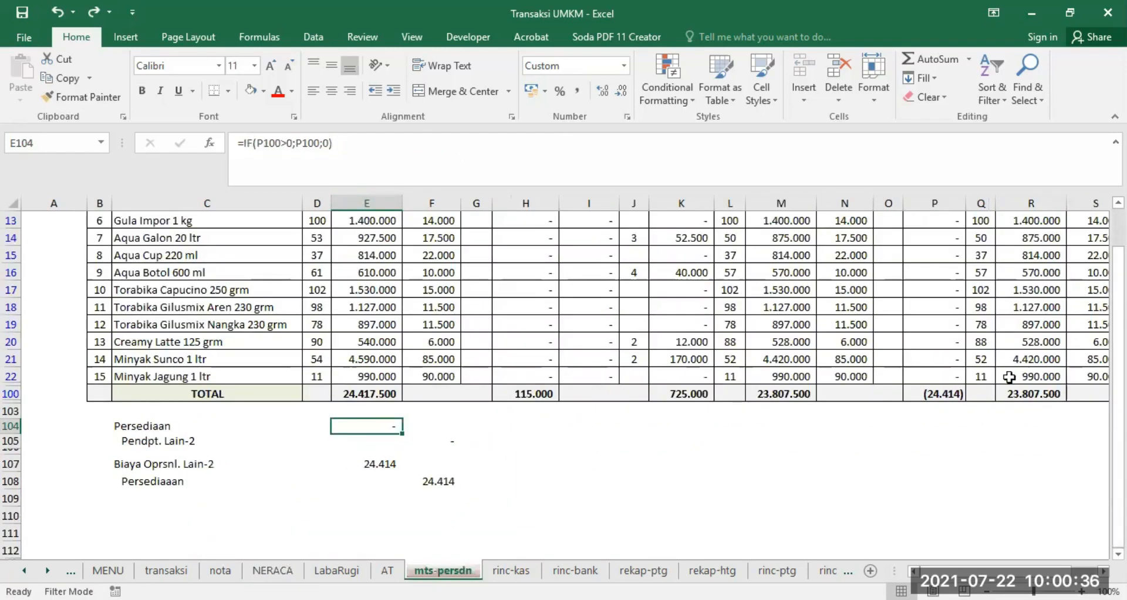
pyautogui.scroll(4, 1011, 377)
pyautogui.scroll(-3, 949, 336)
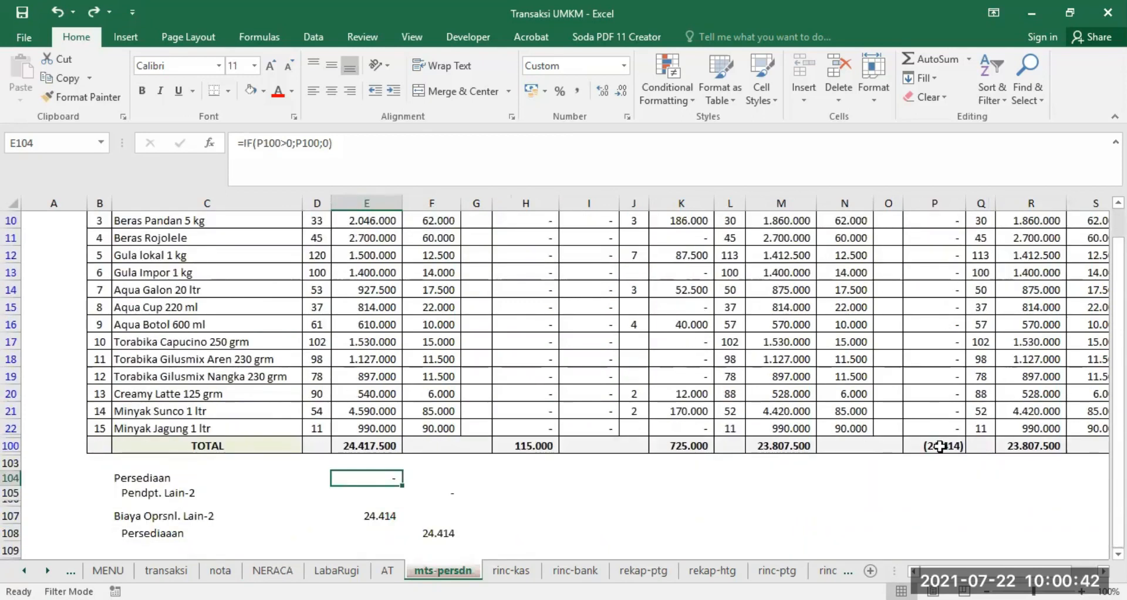
pyautogui.click(272, 570)
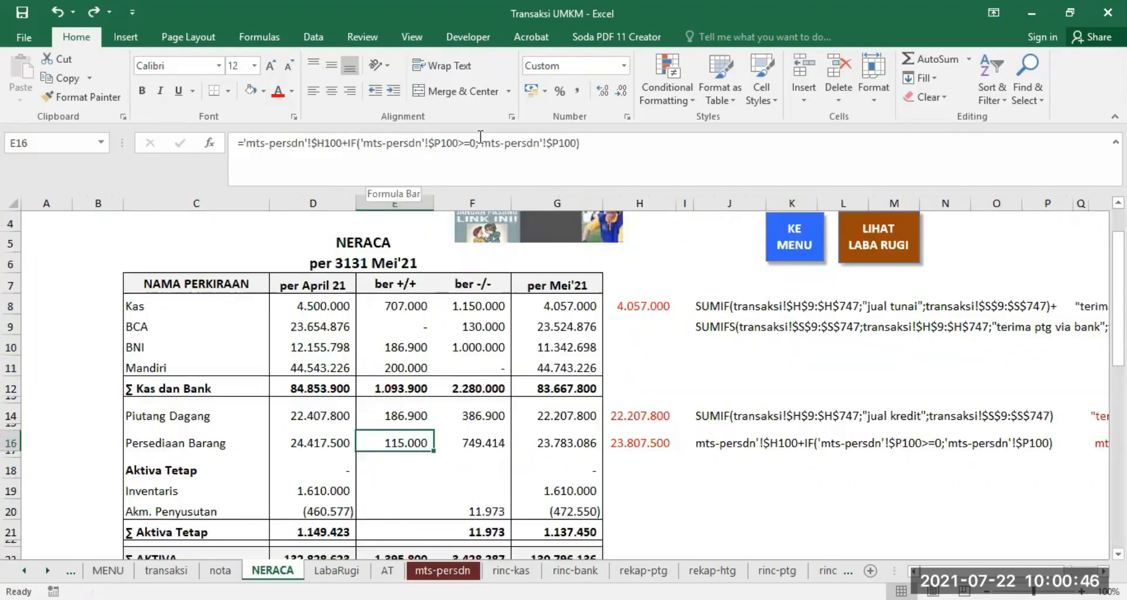
pyautogui.click(350, 143)
pyautogui.moveTo(422, 143); pyautogui.dragTo(452, 143)
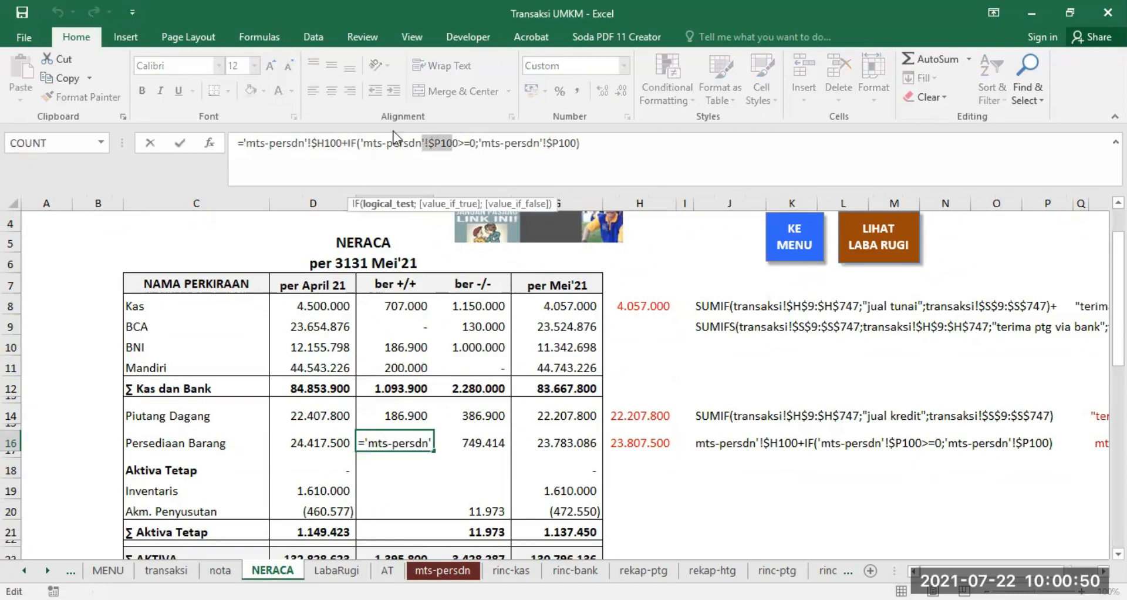
pyautogui.moveTo(351, 143); pyautogui.dragTo(459, 140)
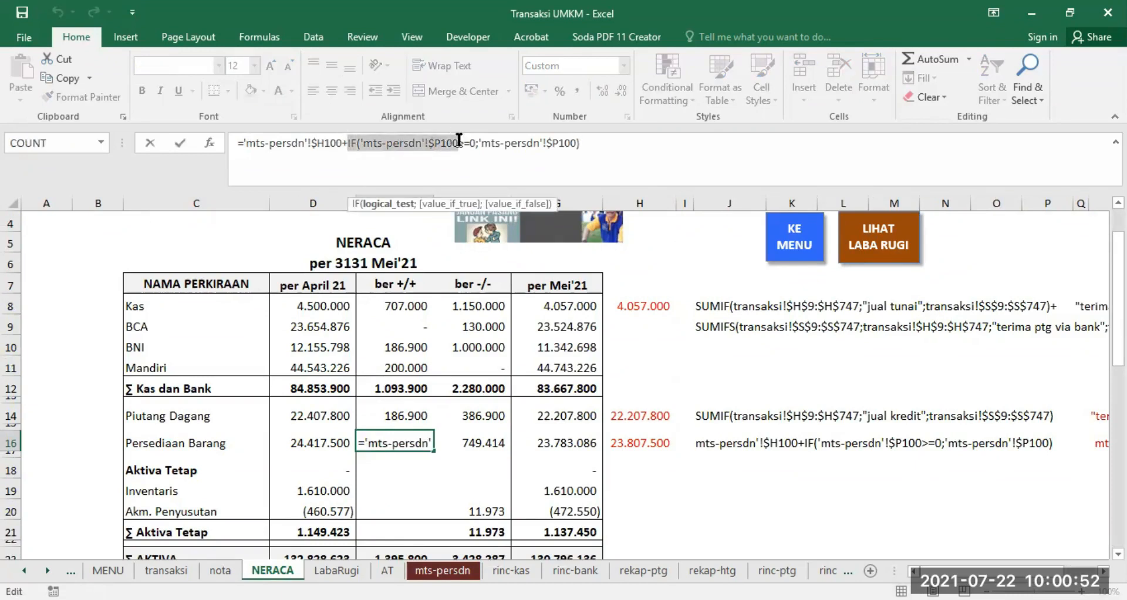
pyautogui.click(464, 144)
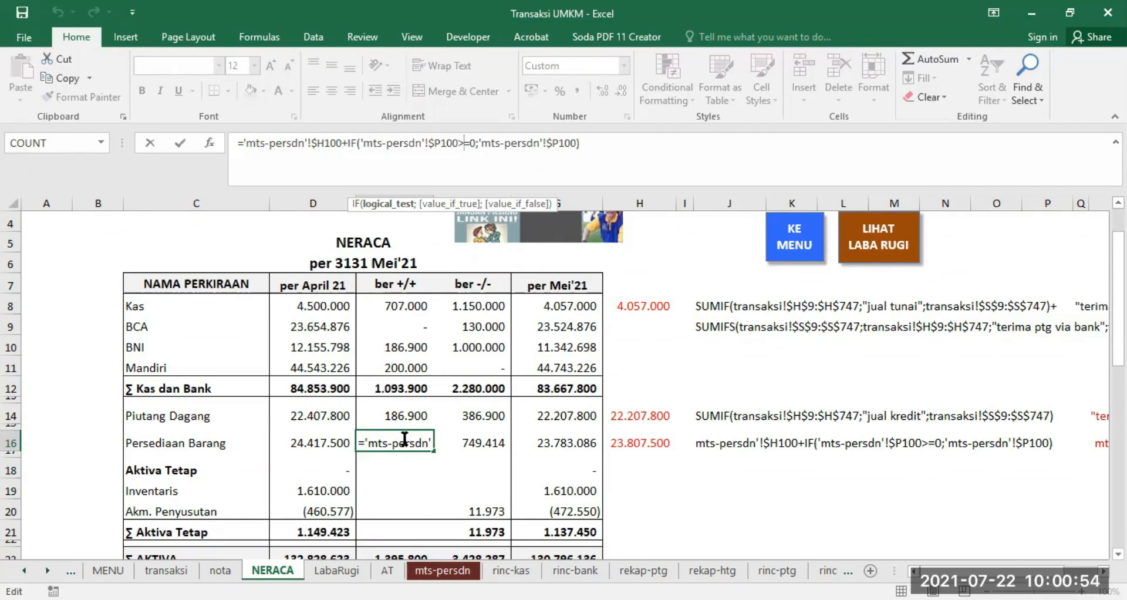
pyautogui.press('Escape')
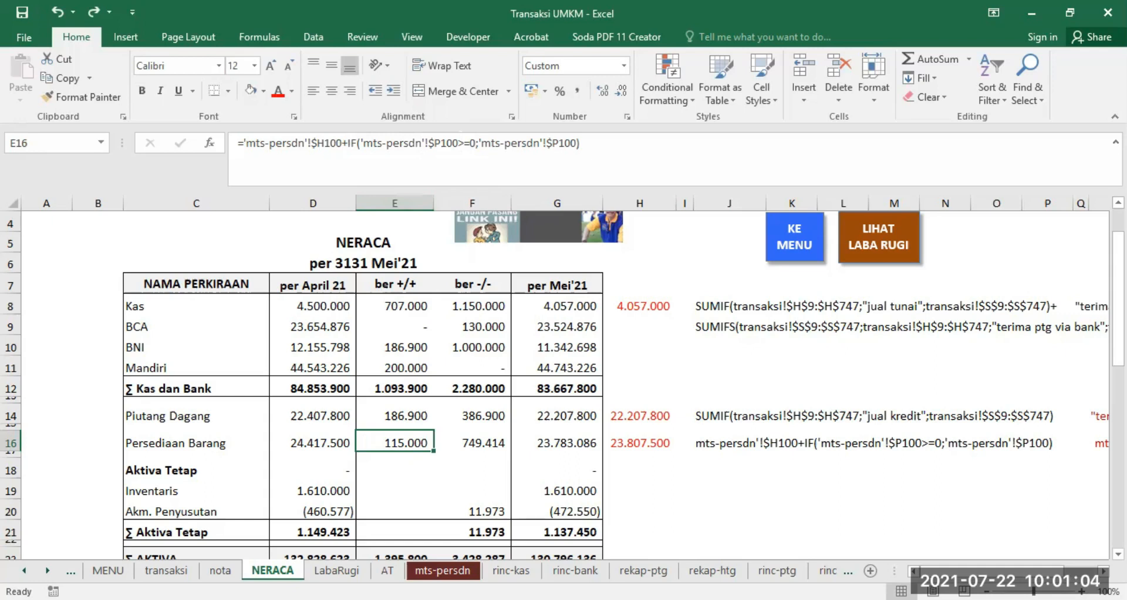
# - Compare the Nl. Koreksi total and adjustment entries on mts-persdn with the >=0 test in NERACA cell E16
pyautogui.click(442, 570)
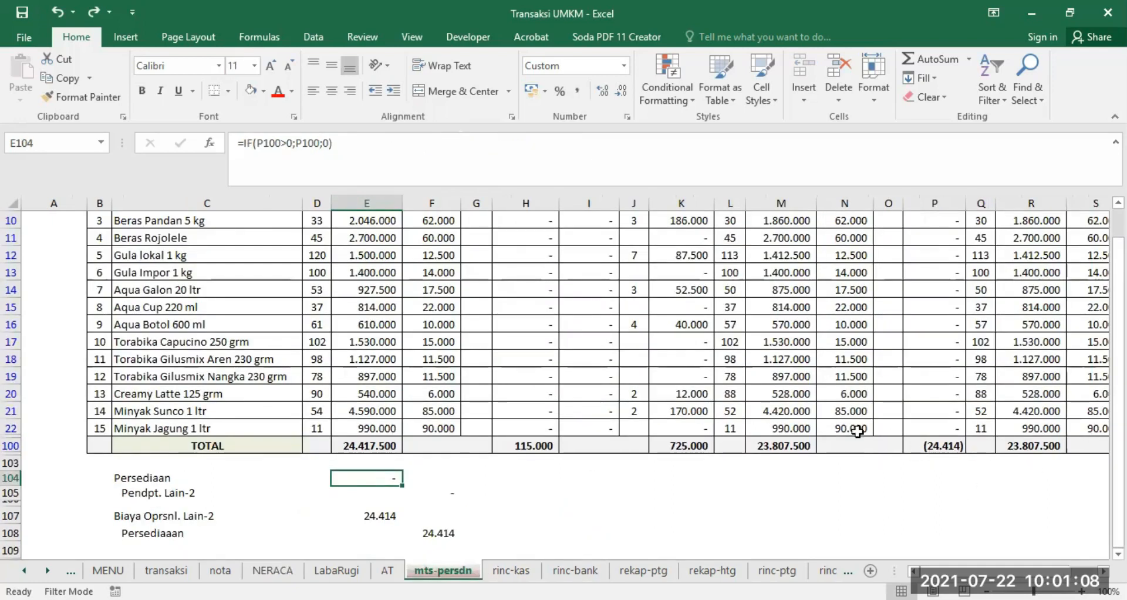
pyautogui.click(274, 570)
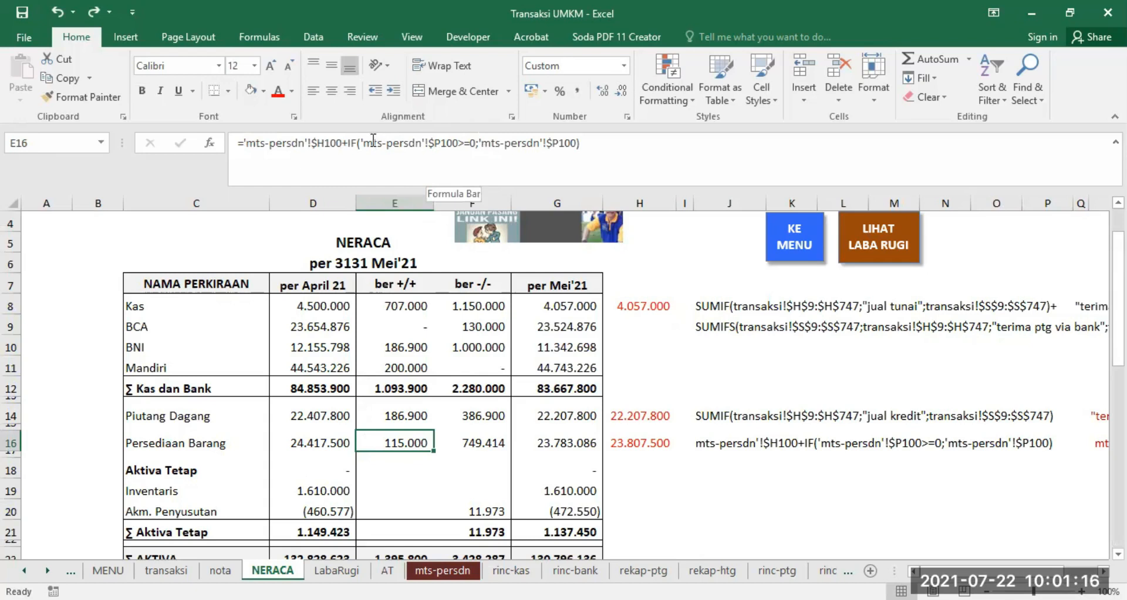
pyautogui.click(441, 571)
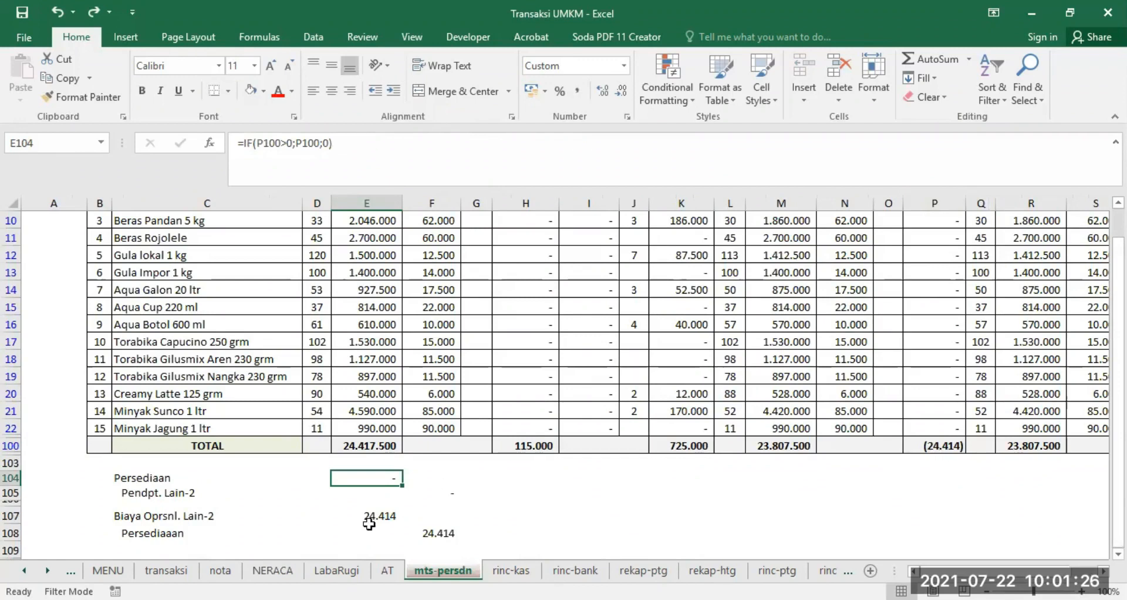
pyautogui.click(273, 571)
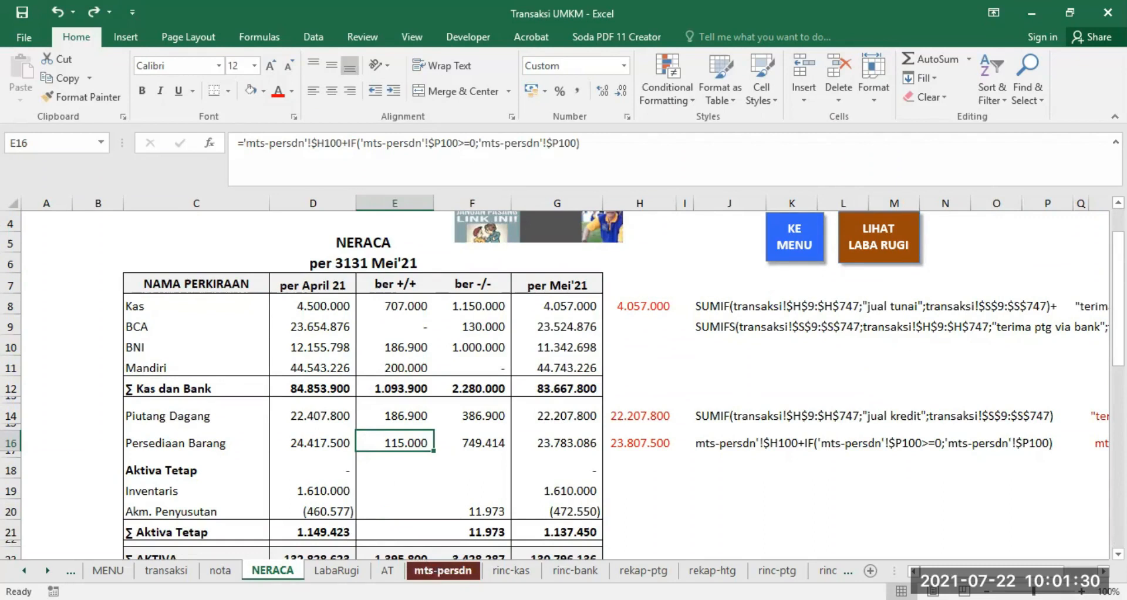
pyautogui.click(442, 570)
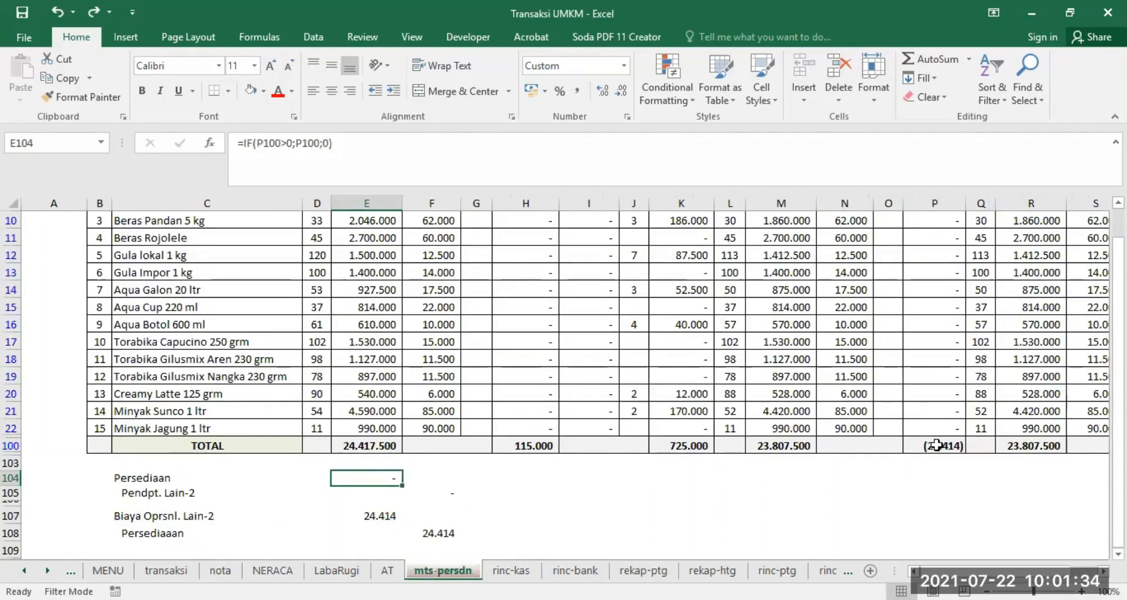
pyautogui.click(272, 571)
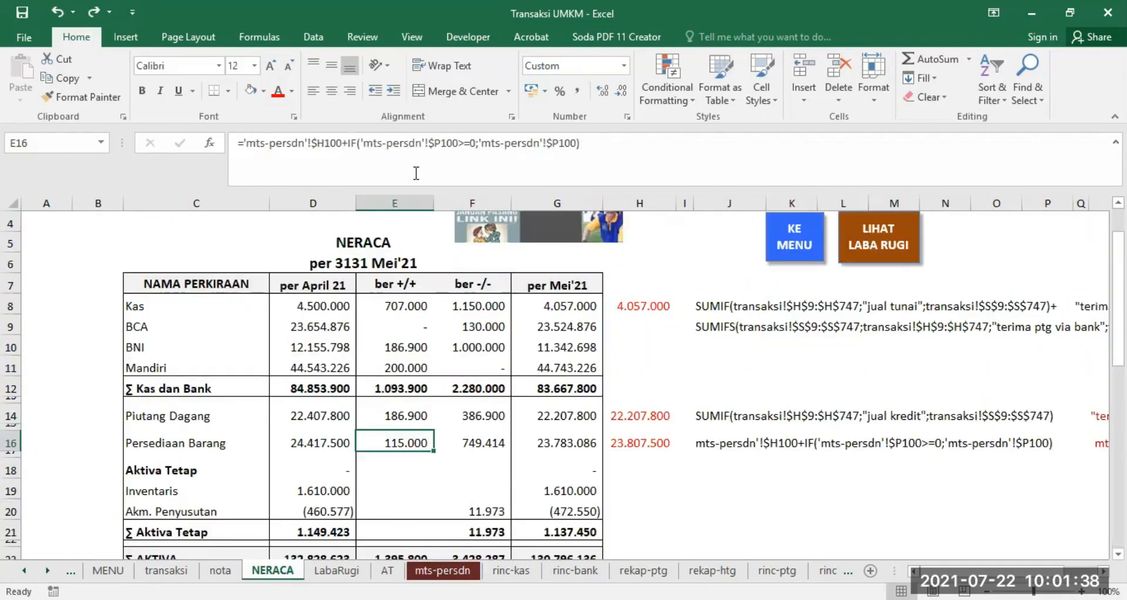
pyautogui.click(442, 570)
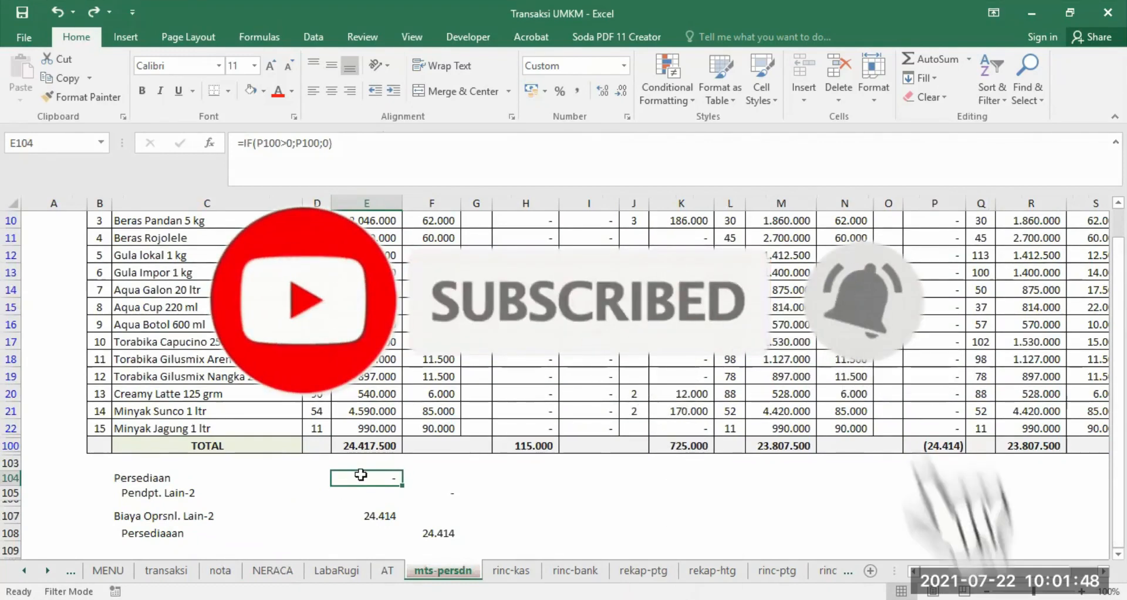
pyautogui.click(272, 570)
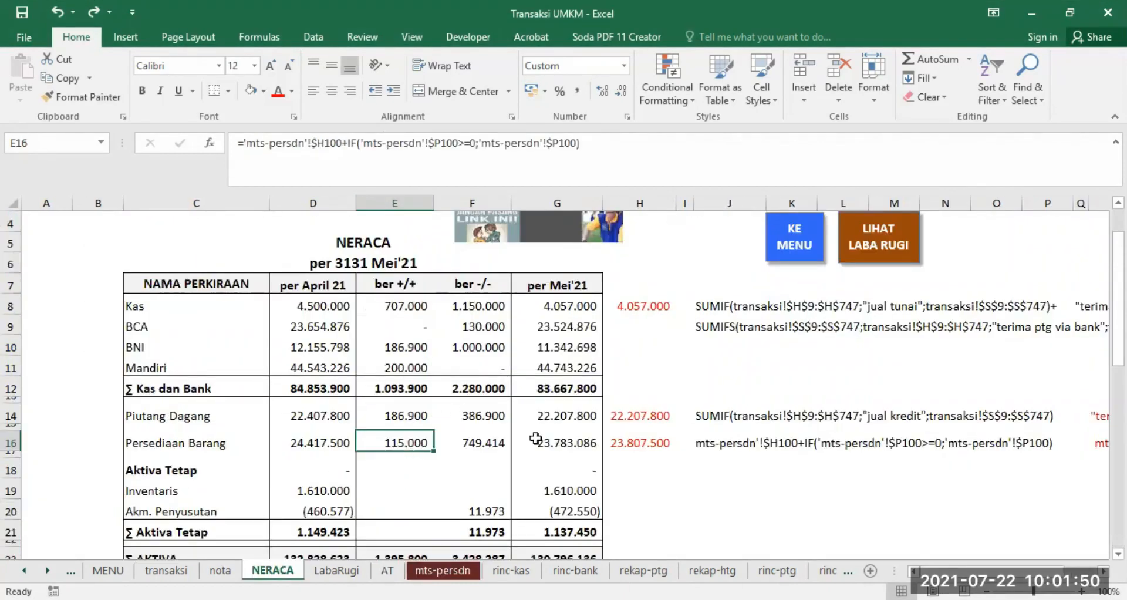
# - Trace the Persediaan Barang decrease formula in F16 to the Nilai Penjualan HPP total in K100 on mts-persdn
pyautogui.click(481, 441)
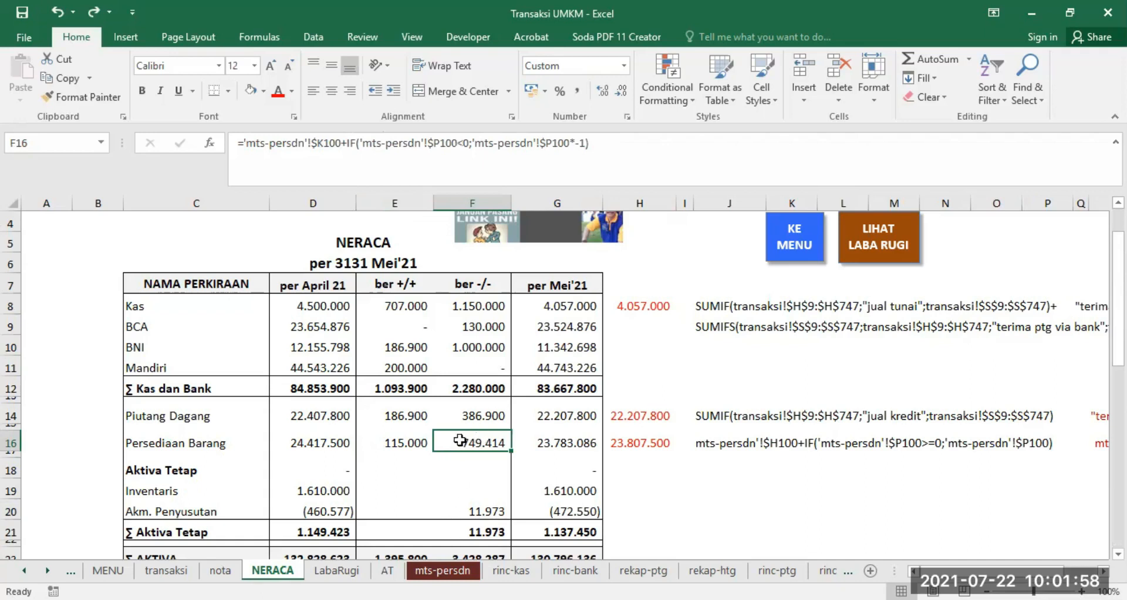
pyautogui.click(445, 571)
pyautogui.scroll(1, 798, 398)
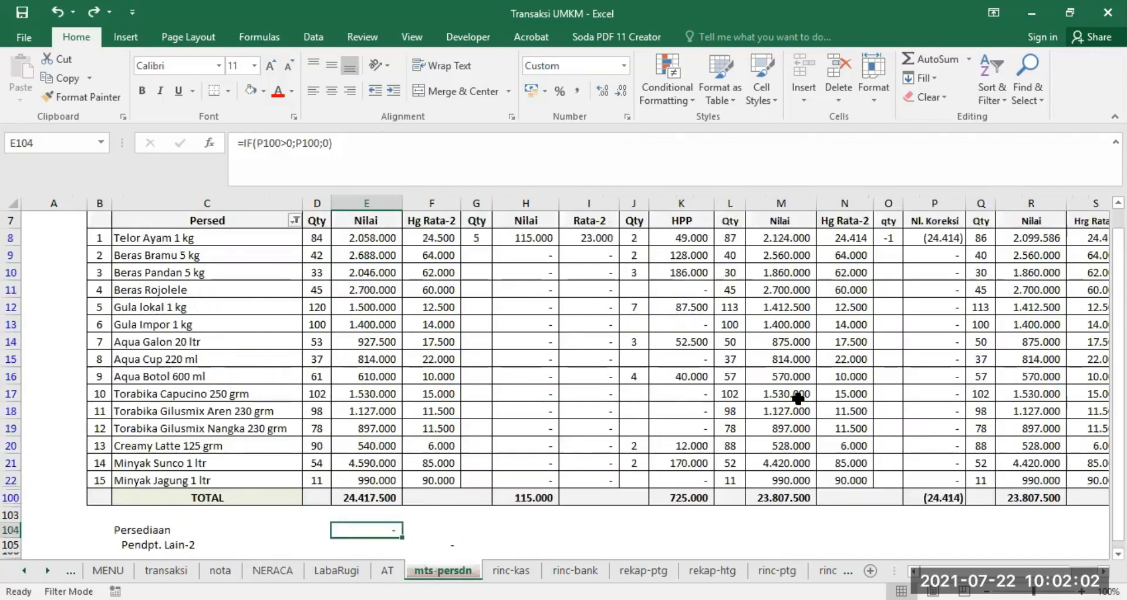
pyautogui.scroll(2, 799, 399)
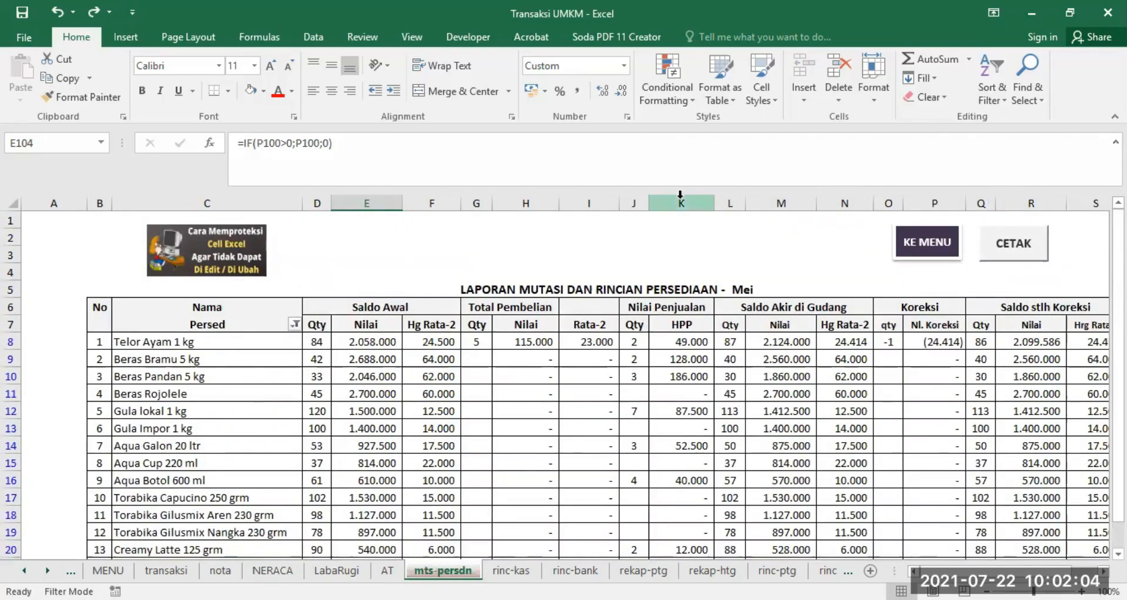
pyautogui.scroll(-3, 698, 379)
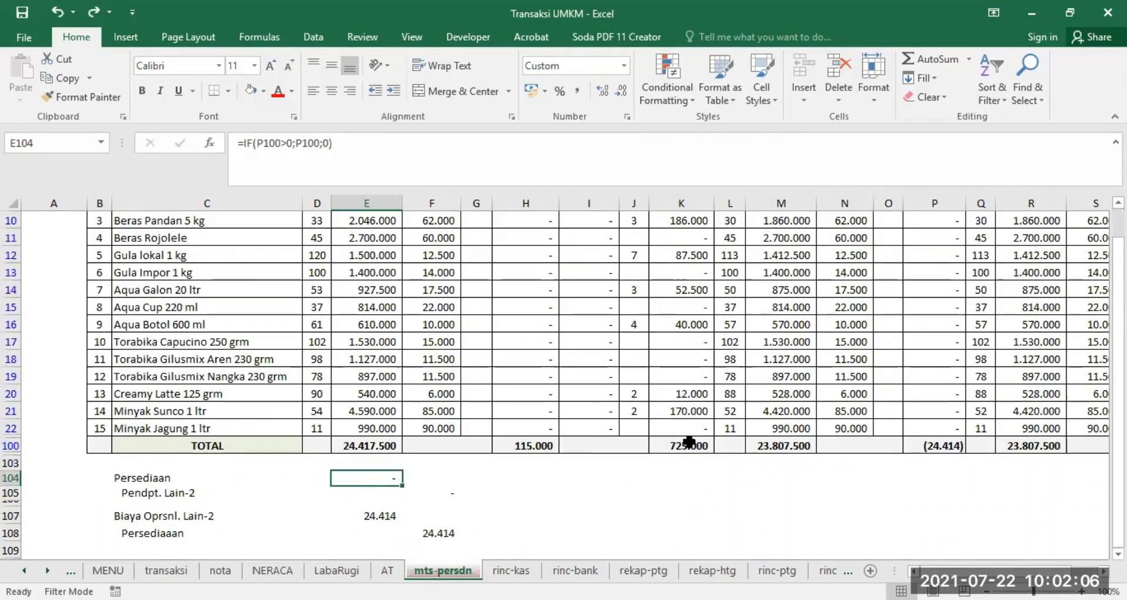
pyautogui.click(689, 442)
pyautogui.click(271, 570)
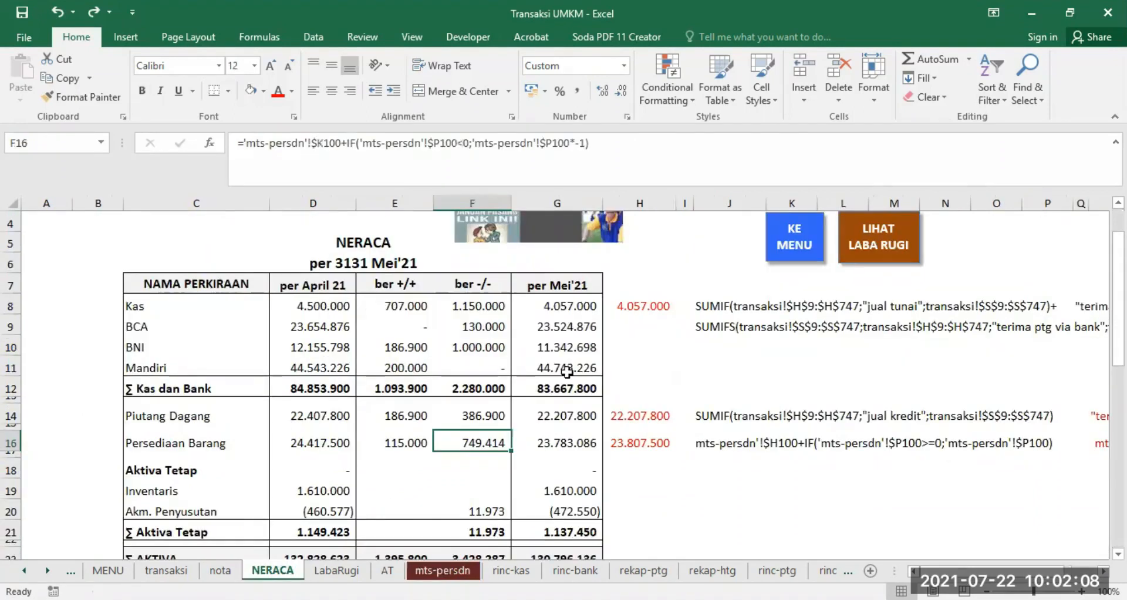
# - Examine the K100 term of the F16 formula and the Persediaan adjustment in F108 on mts-persdn, leaving the formula unedited
pyautogui.click(246, 141)
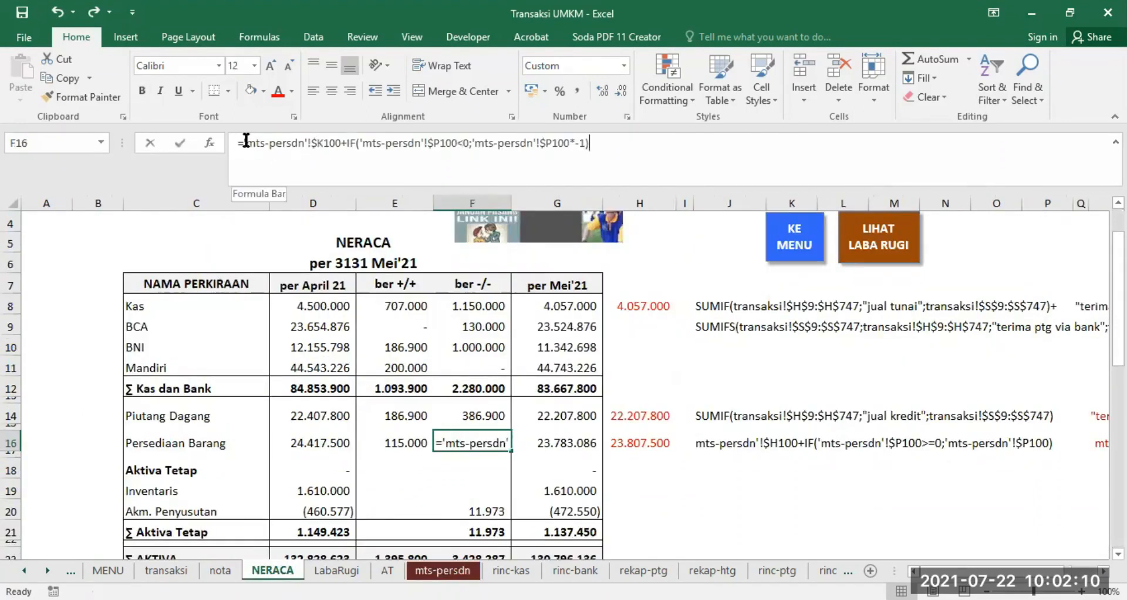
pyautogui.moveTo(244, 143); pyautogui.dragTo(347, 141)
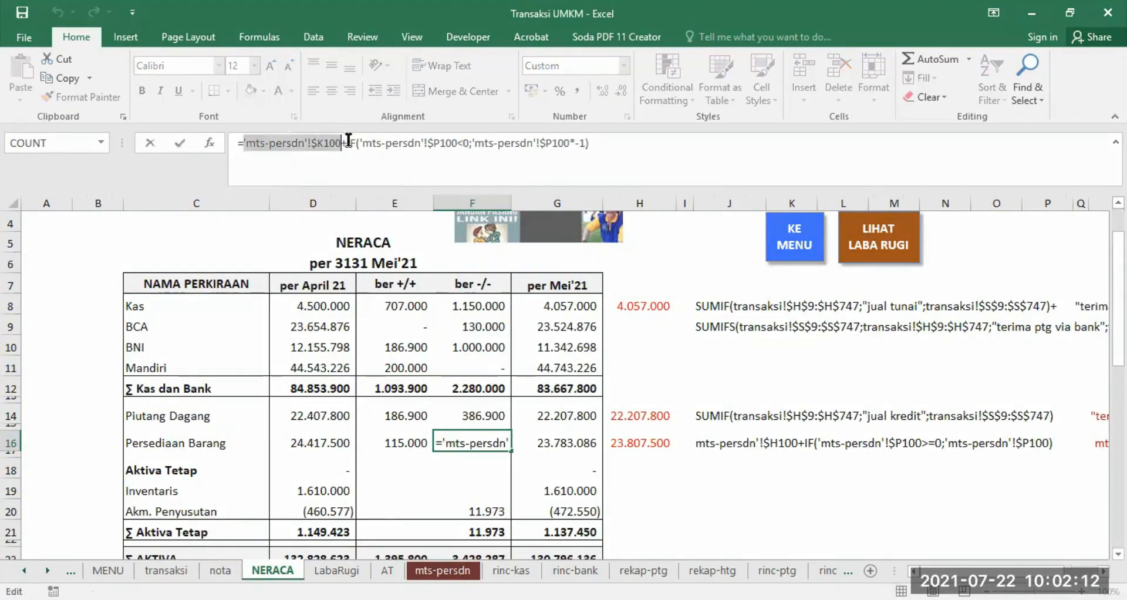
pyautogui.click(347, 141)
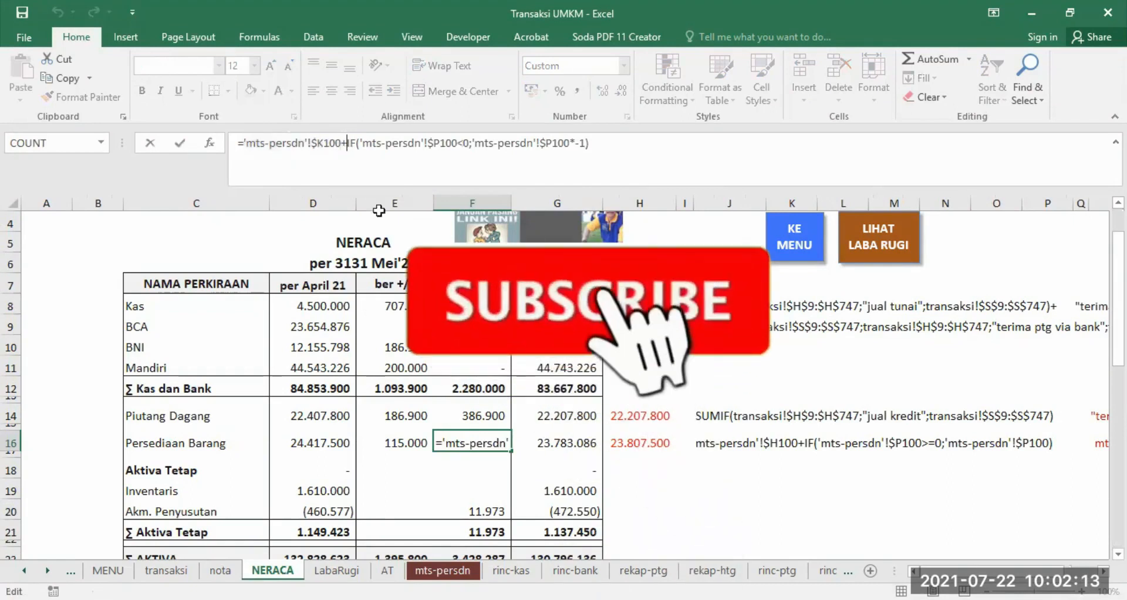
pyautogui.click(442, 570)
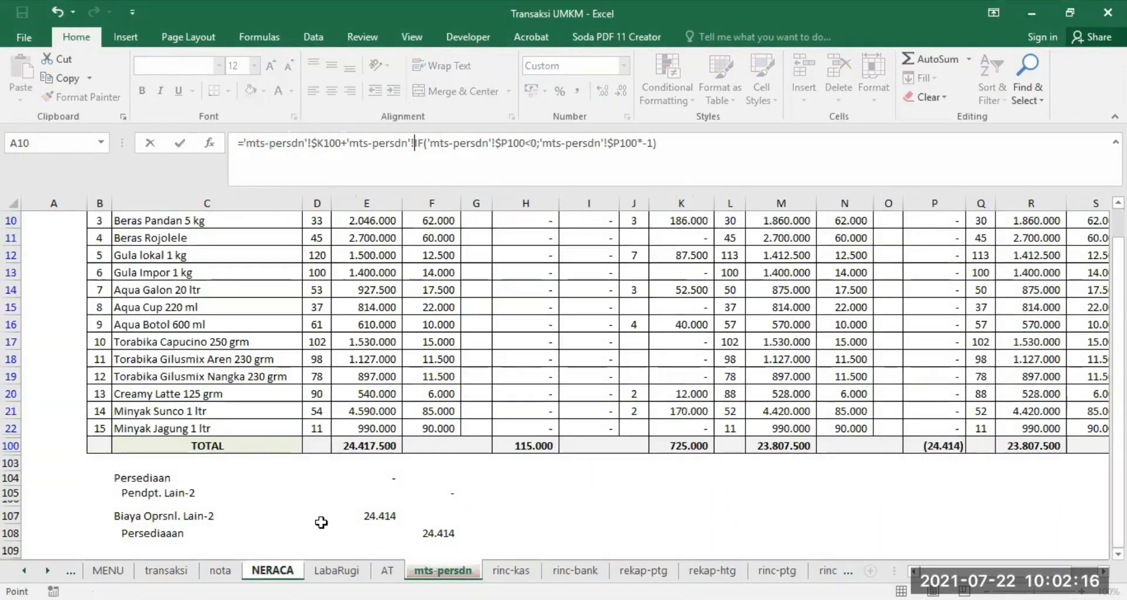
pyautogui.click(438, 534)
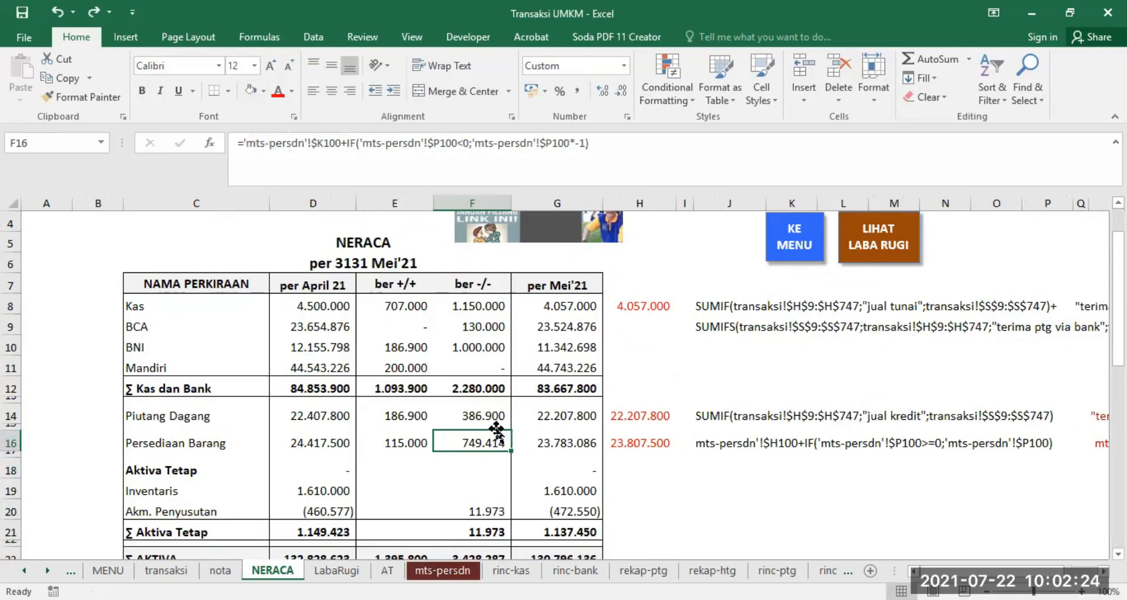
# - Compare the IF conditions in E16 and F16, and check the Nl. Koreksi total in P100 on mts-persdn
pyautogui.click(408, 442)
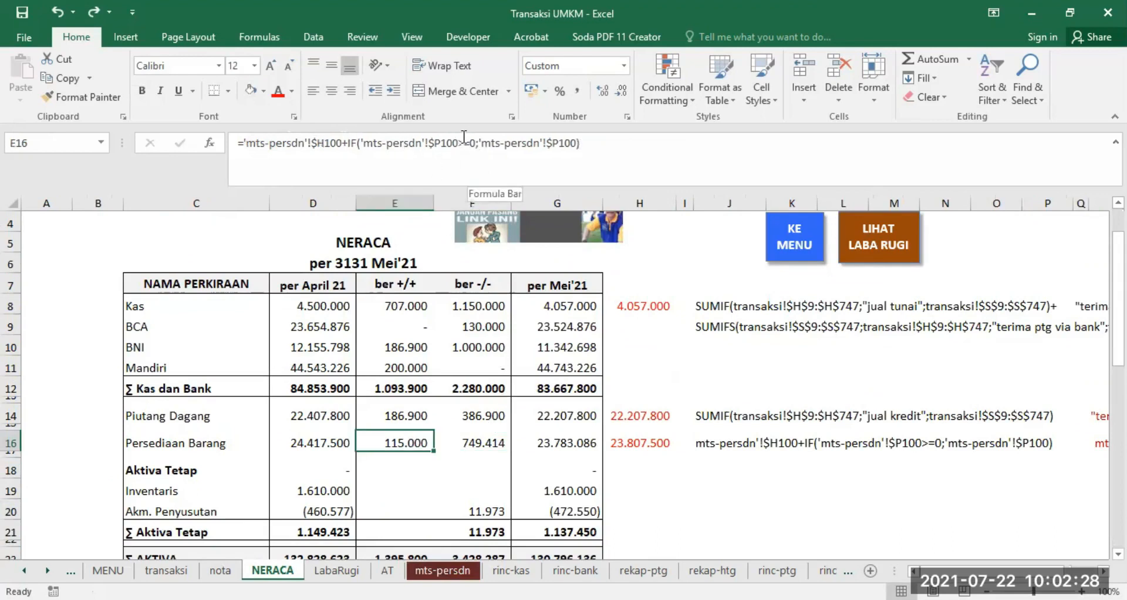
pyautogui.click(477, 437)
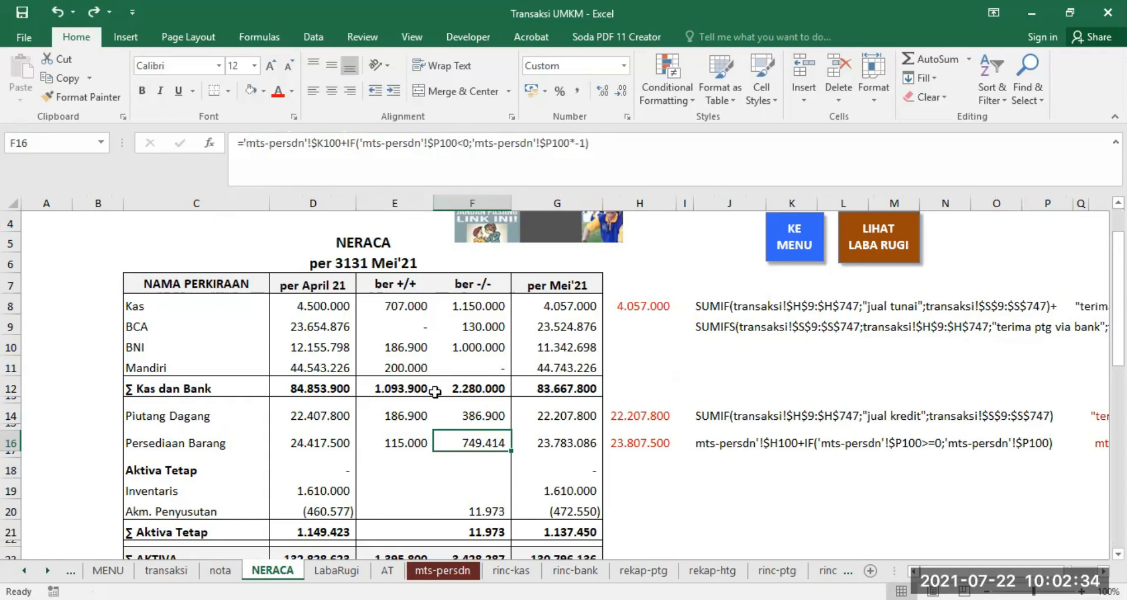
pyautogui.click(444, 568)
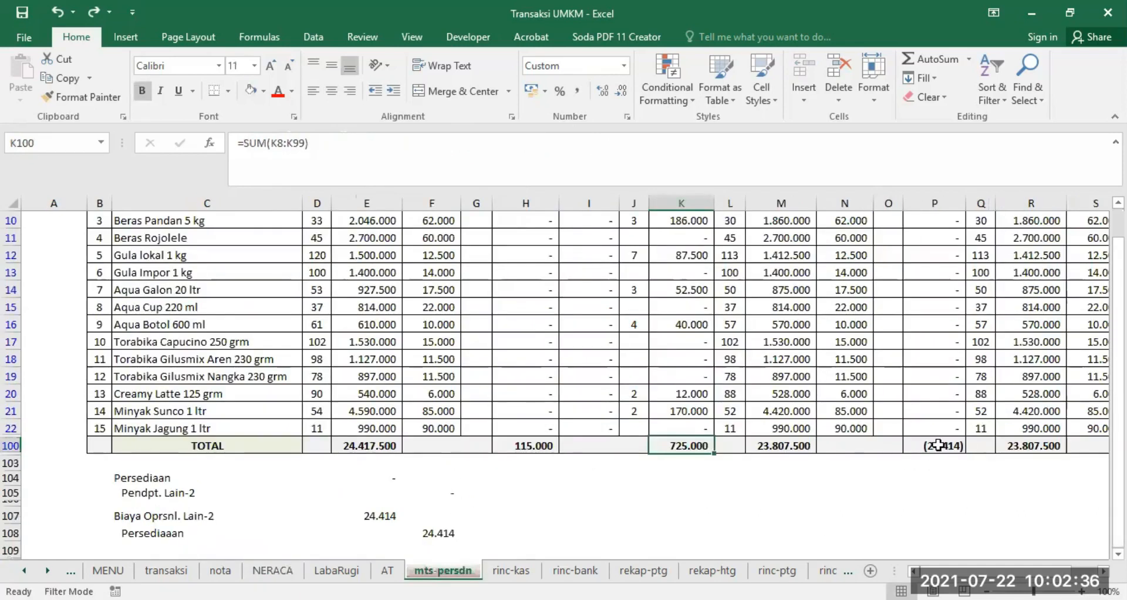
pyautogui.click(938, 446)
pyautogui.click(272, 569)
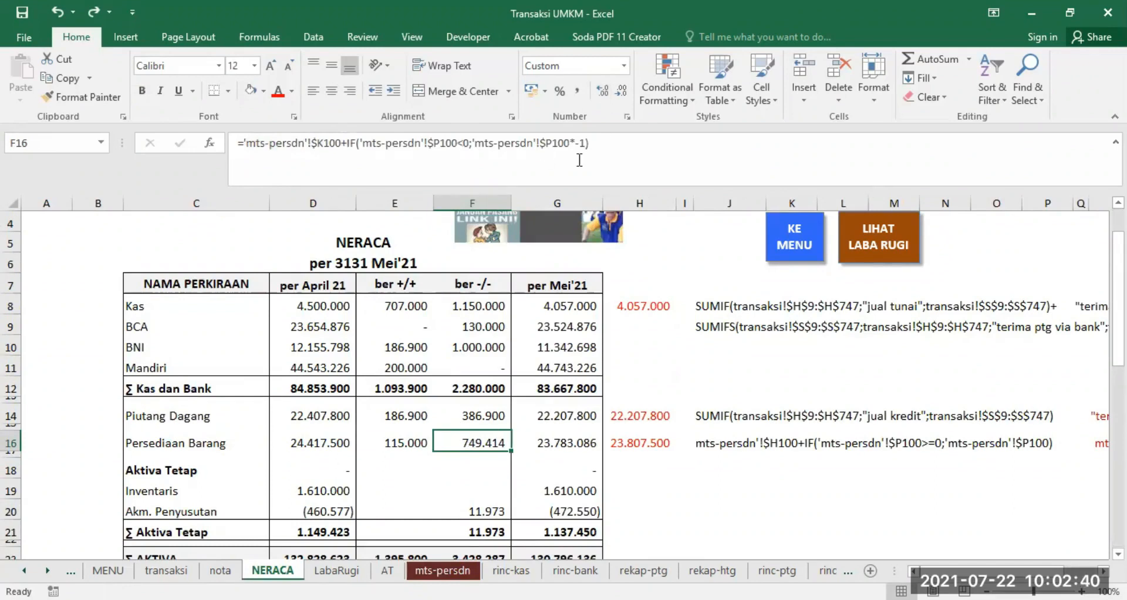
# - Examine the *-1 factor in the Persediaan Barang ber -/- formula in F16 on the NERACA sheet
pyautogui.moveTo(567, 143); pyautogui.dragTo(586, 142)
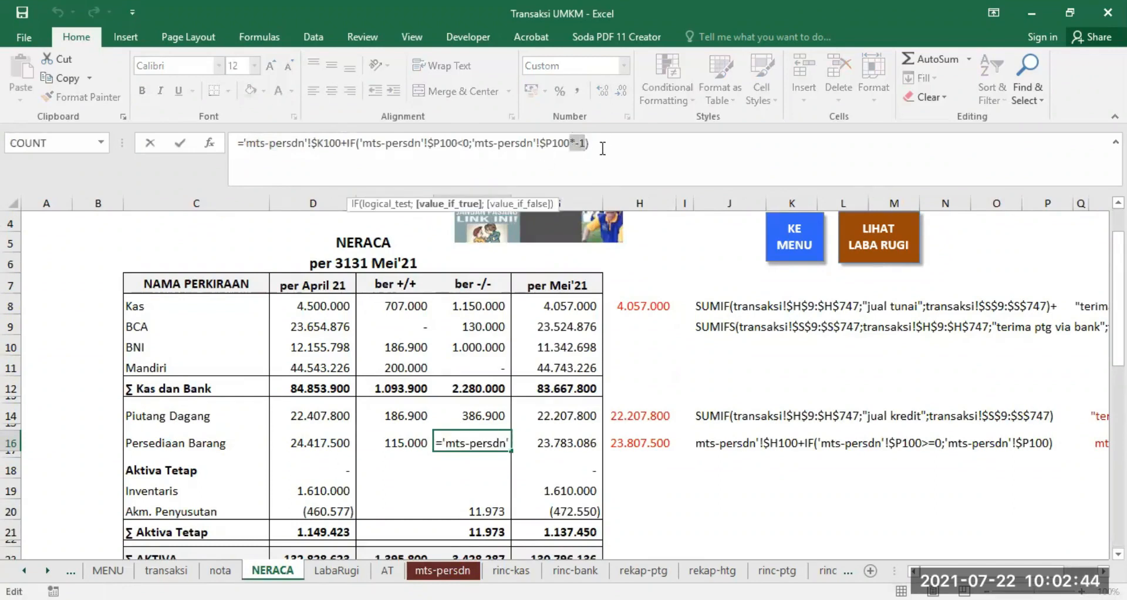
pyautogui.click(606, 143)
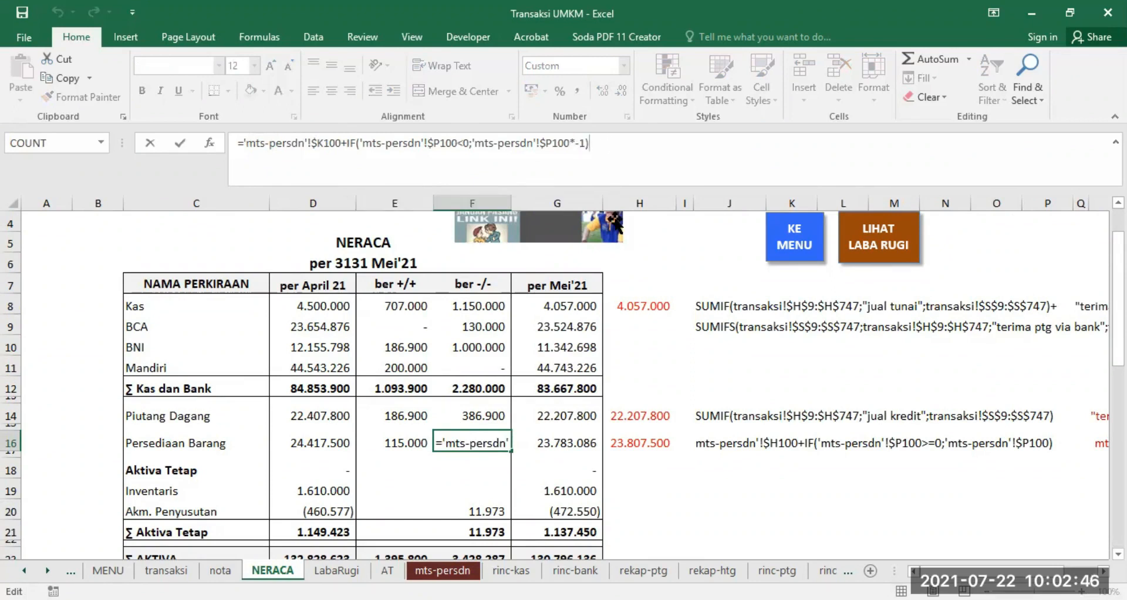
pyautogui.press('Return')
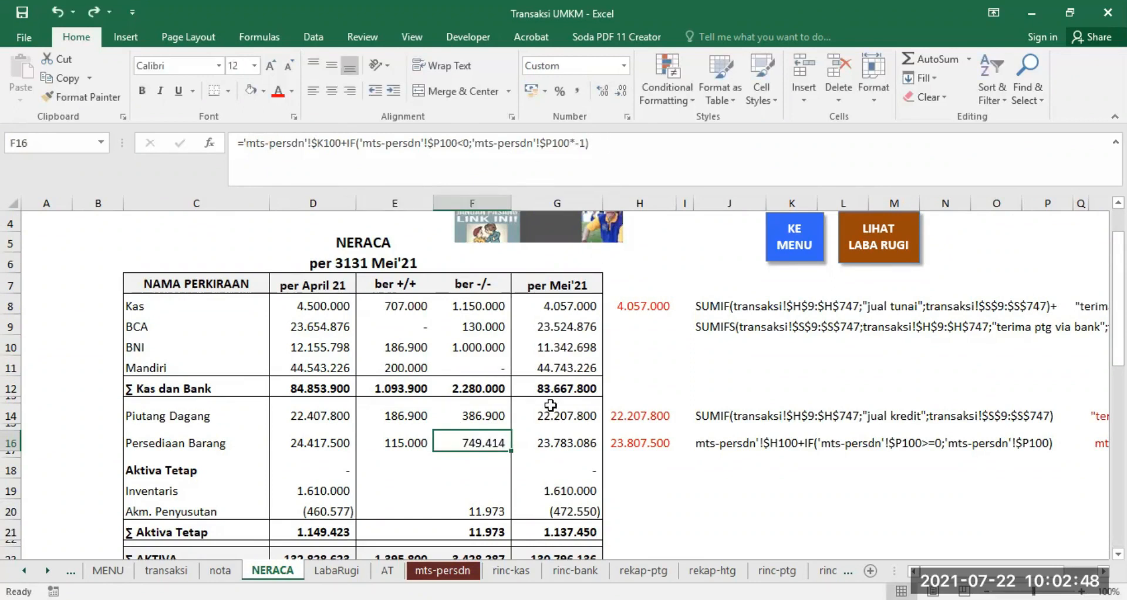
# - Compare the Hutang Dagang ber -/- formula in F25 with the Piutang Dagang ber +/+ formula in E14
pyautogui.scroll(-2, 704, 428)
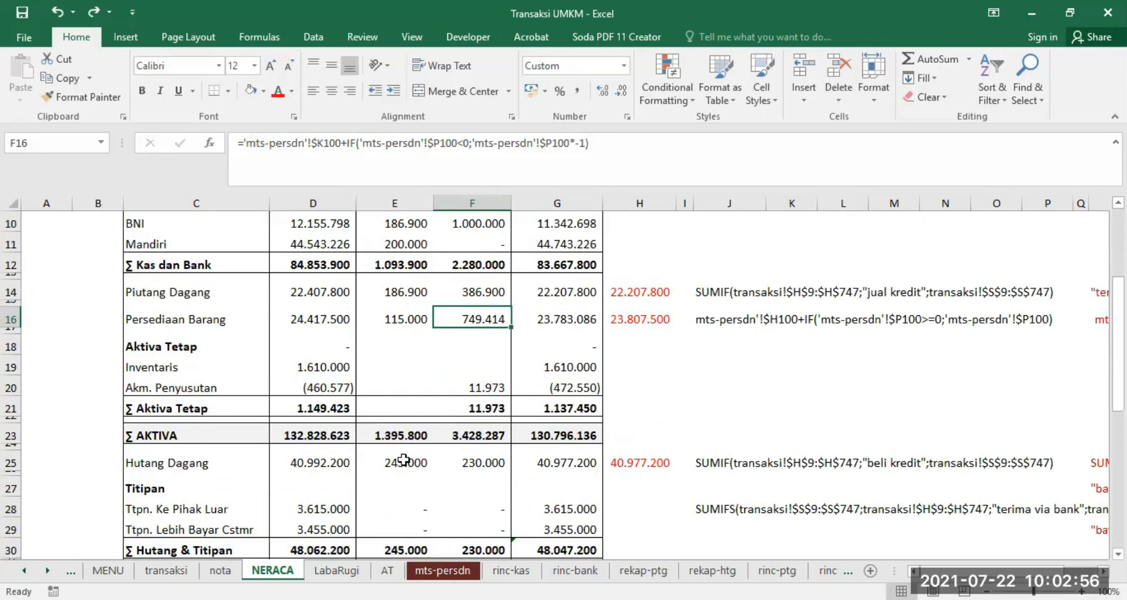
pyautogui.click(474, 463)
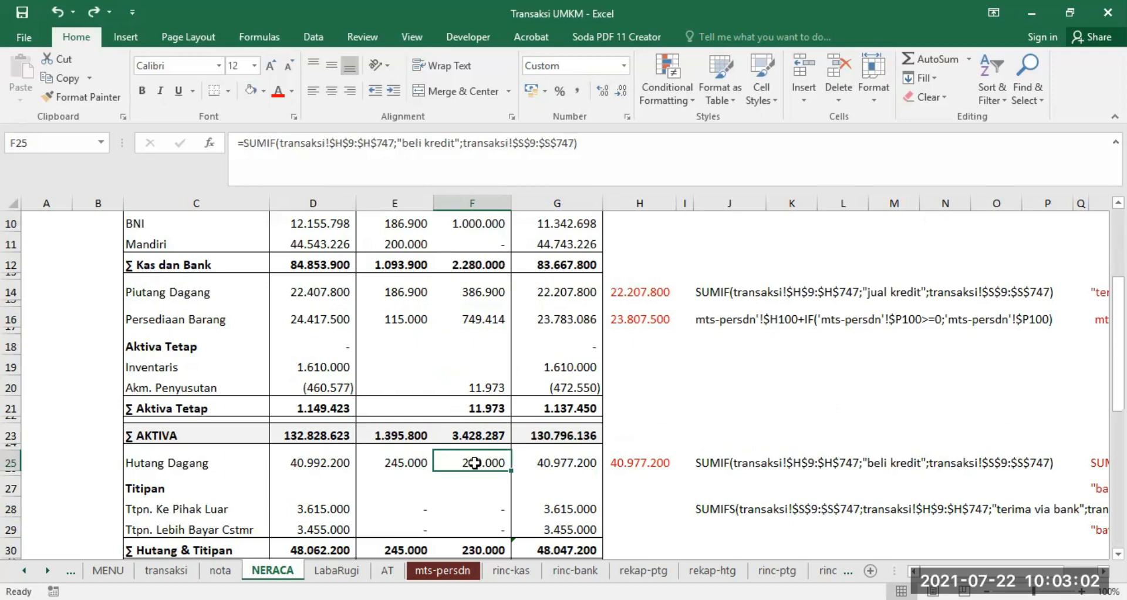
pyautogui.click(398, 291)
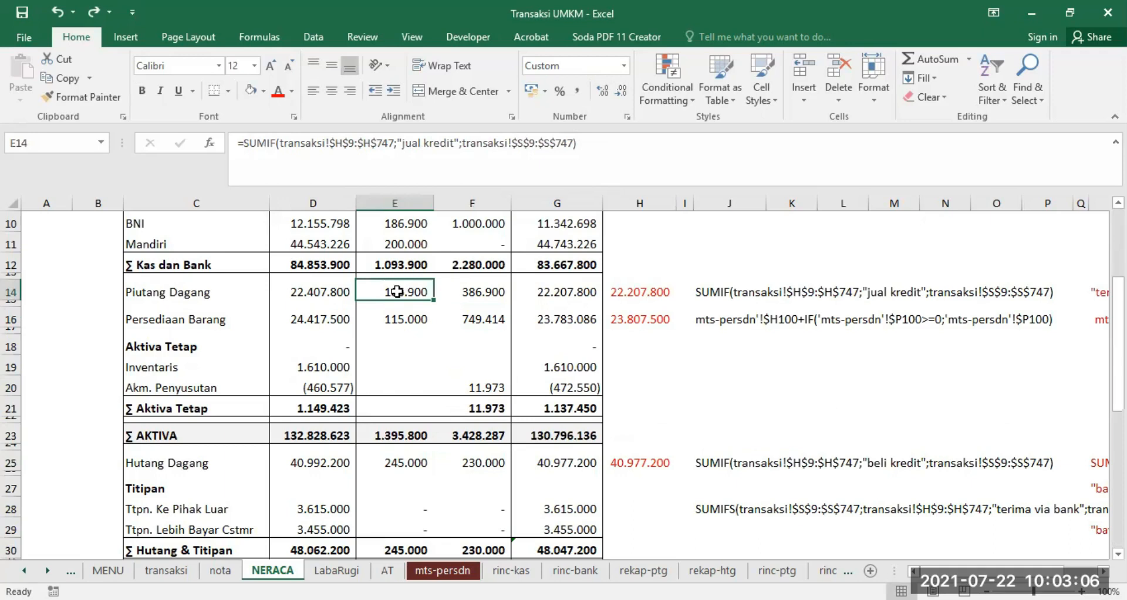
pyautogui.click(473, 462)
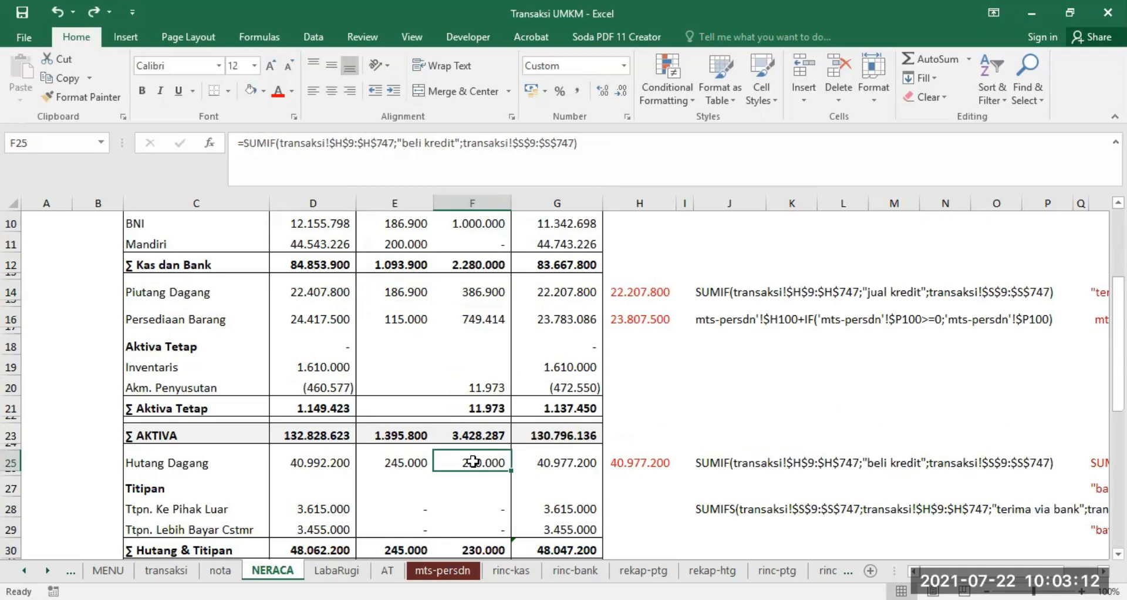
pyautogui.scroll(3, 520, 458)
pyautogui.scroll(-1, 526, 397)
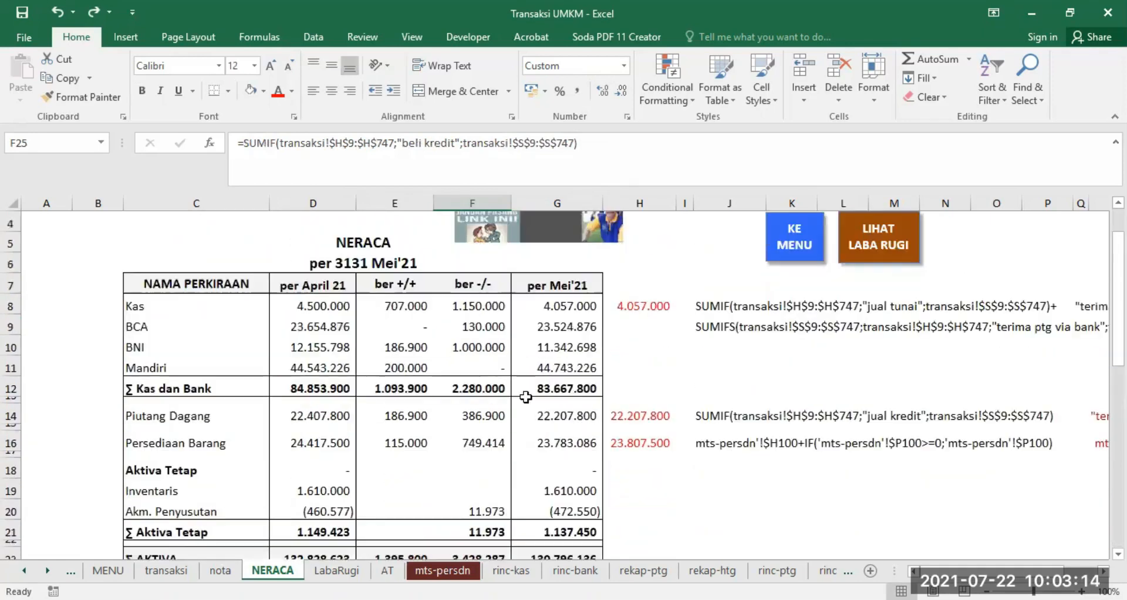
pyautogui.scroll(-2, 449, 516)
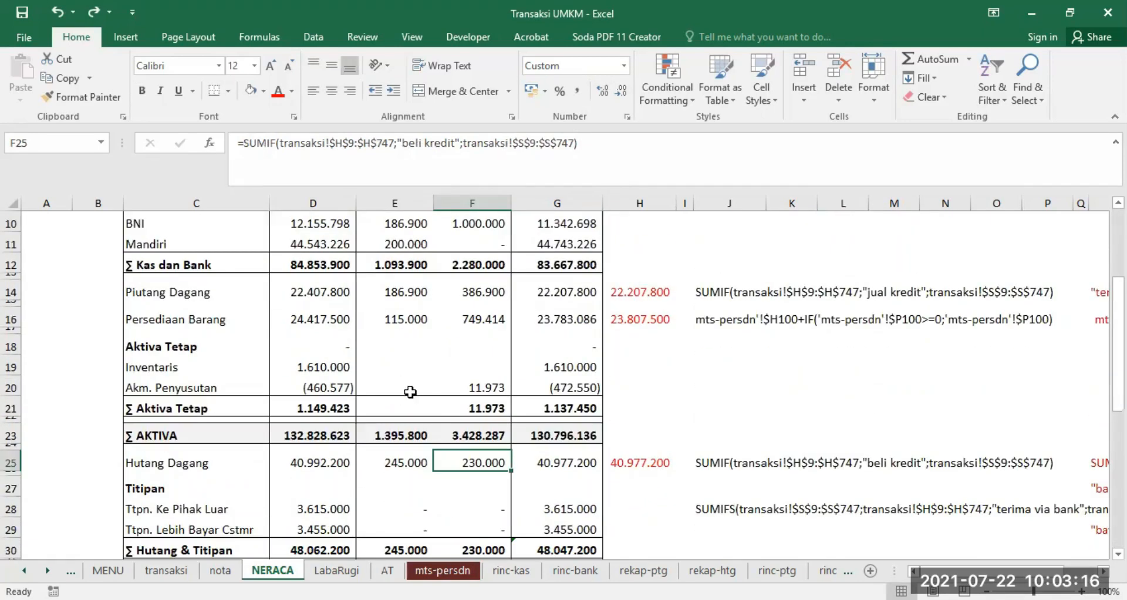
# - Highlight the asset block B8:H21 and review how the F25 credit-purchase formula mirrors the E14 credit-sale formula
pyautogui.scroll(1, 376, 329)
pyautogui.moveTo(112, 242); pyautogui.dragTo(646, 470)
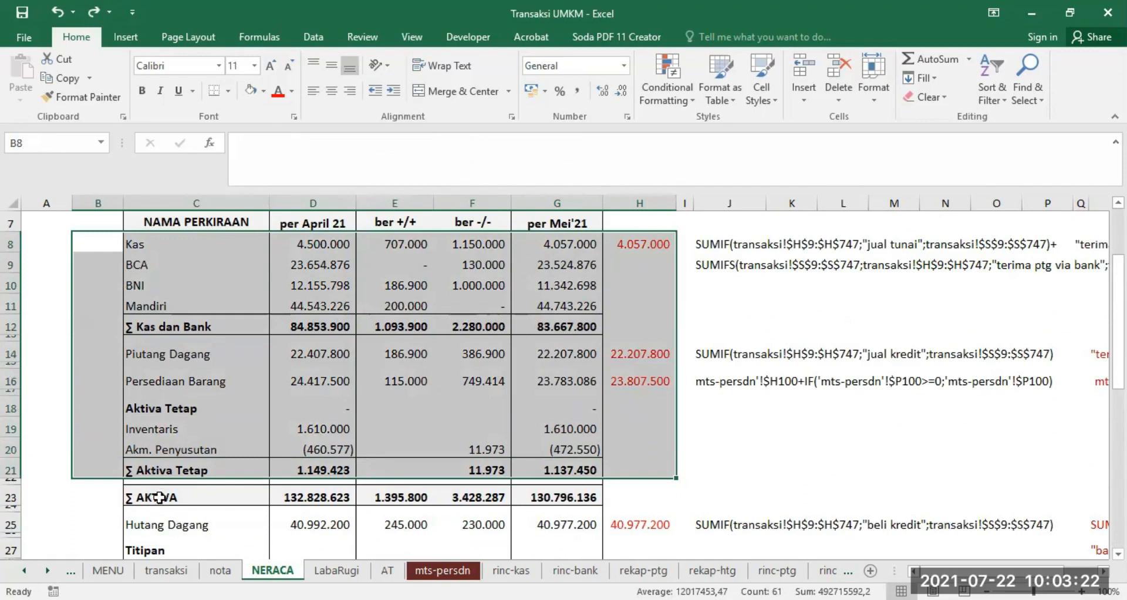
pyautogui.click(482, 525)
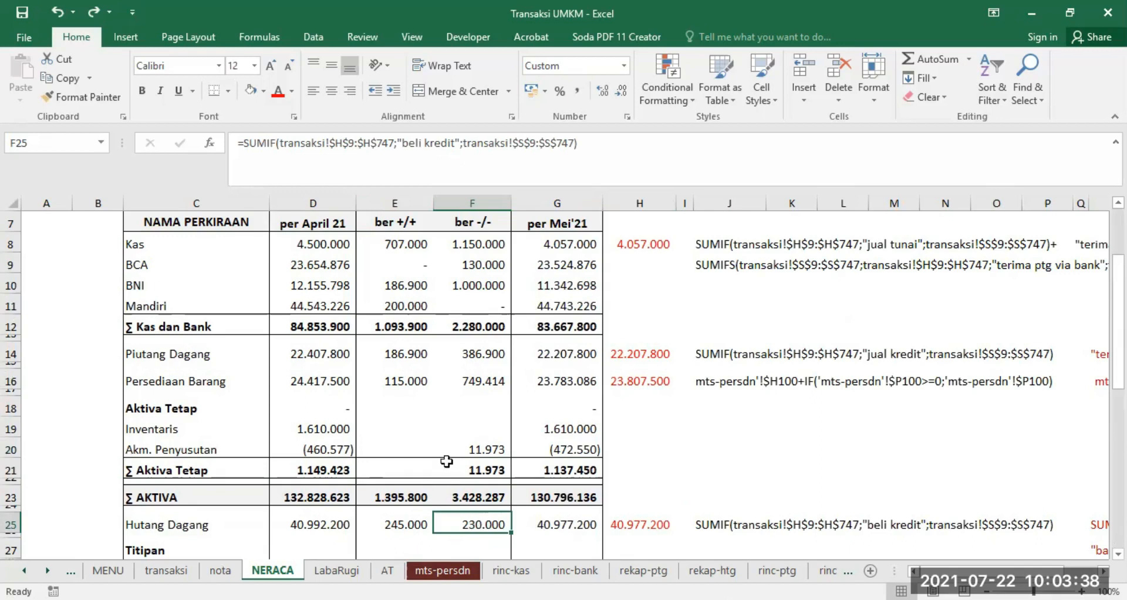
pyautogui.click(396, 352)
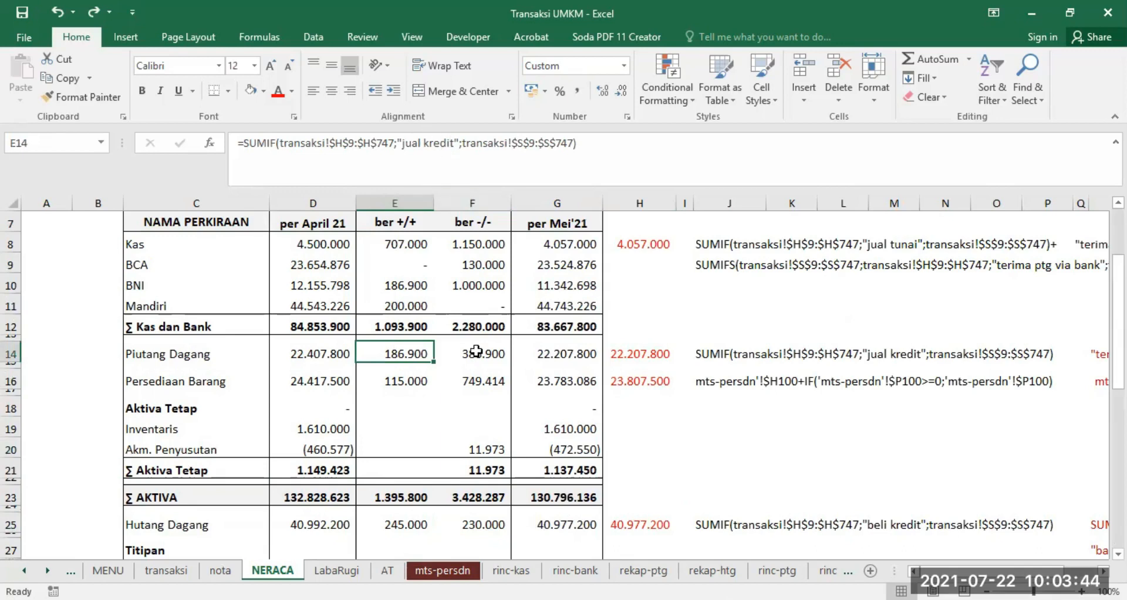
pyautogui.click(476, 523)
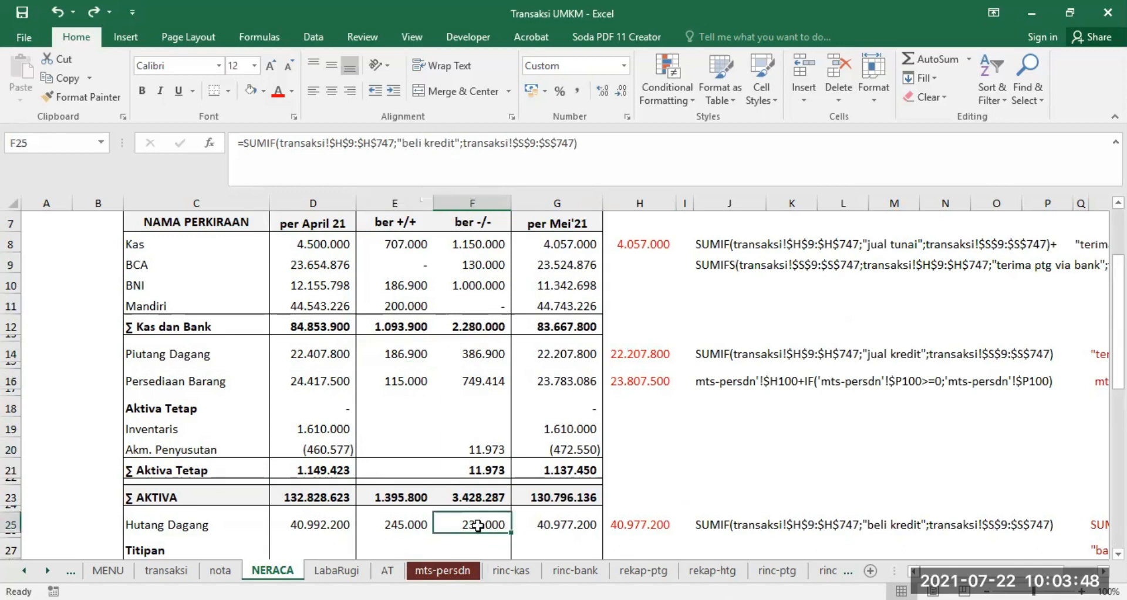
# - Compare the payment and return formulas in E25 and F14, and check their source data on the transaksi sheet
pyautogui.click(395, 524)
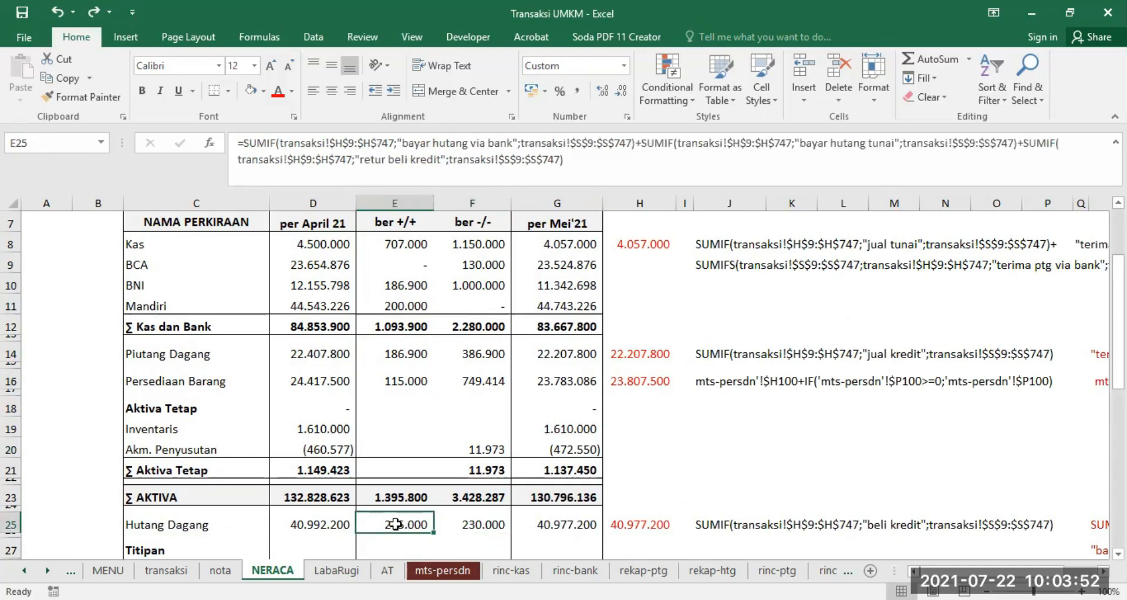
pyautogui.click(480, 351)
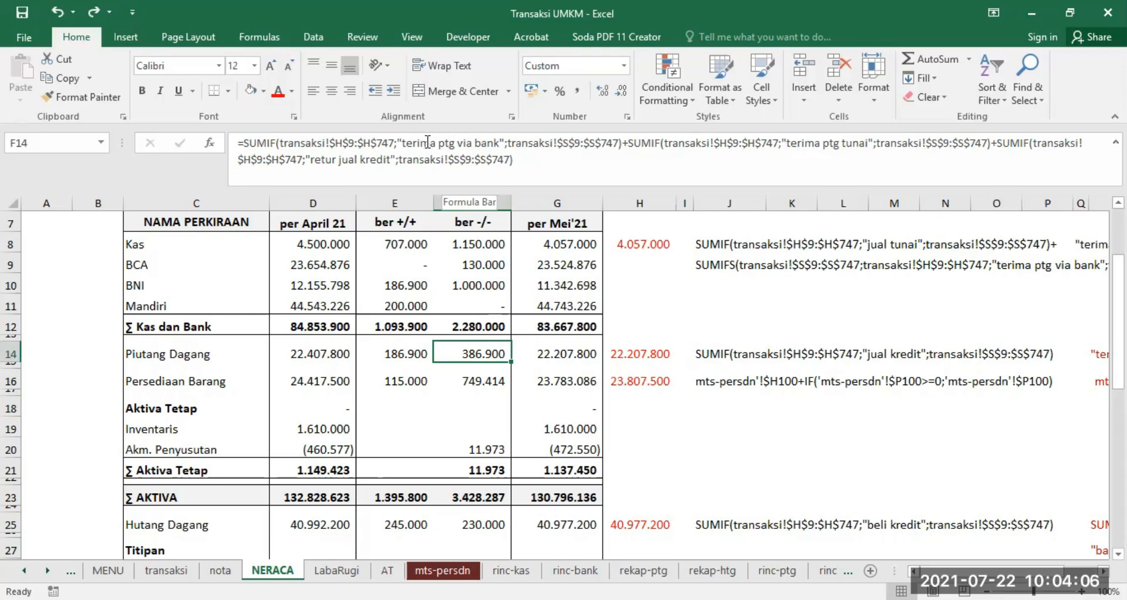
pyautogui.click(165, 571)
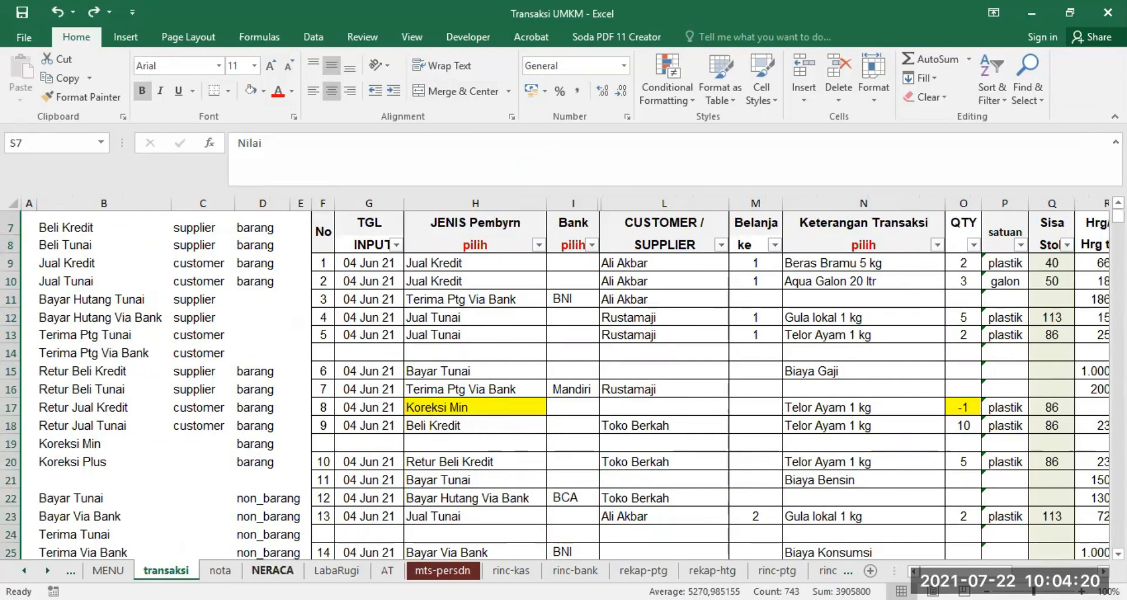
pyautogui.click(272, 571)
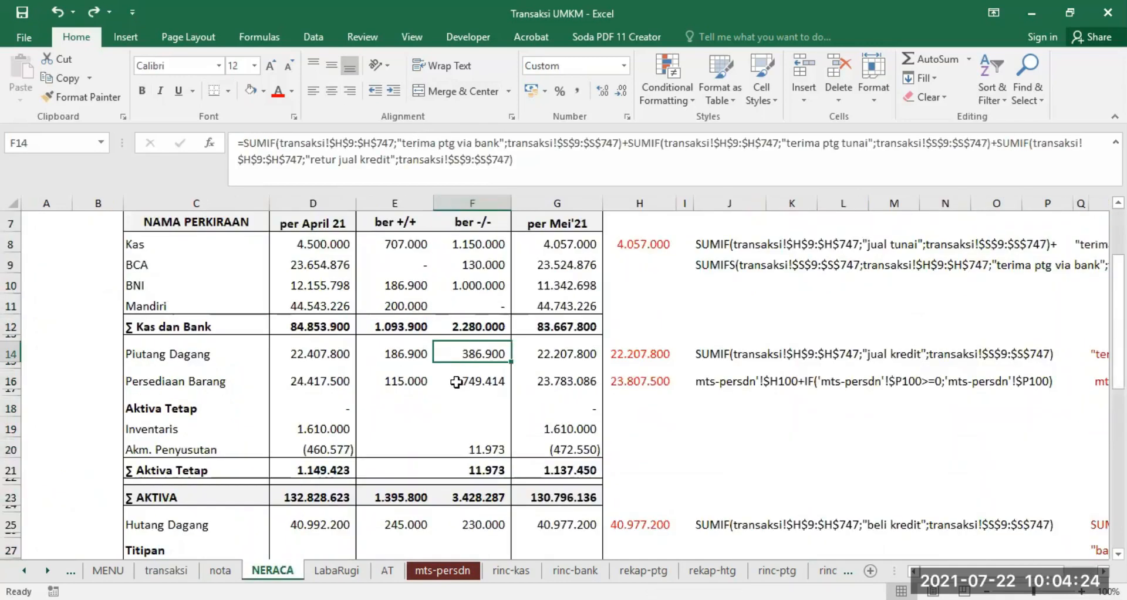
# - Compare the Hutang Dagang ber +/+ formula in E25 with the Kas ber -/- formula in F8
pyautogui.click(390, 521)
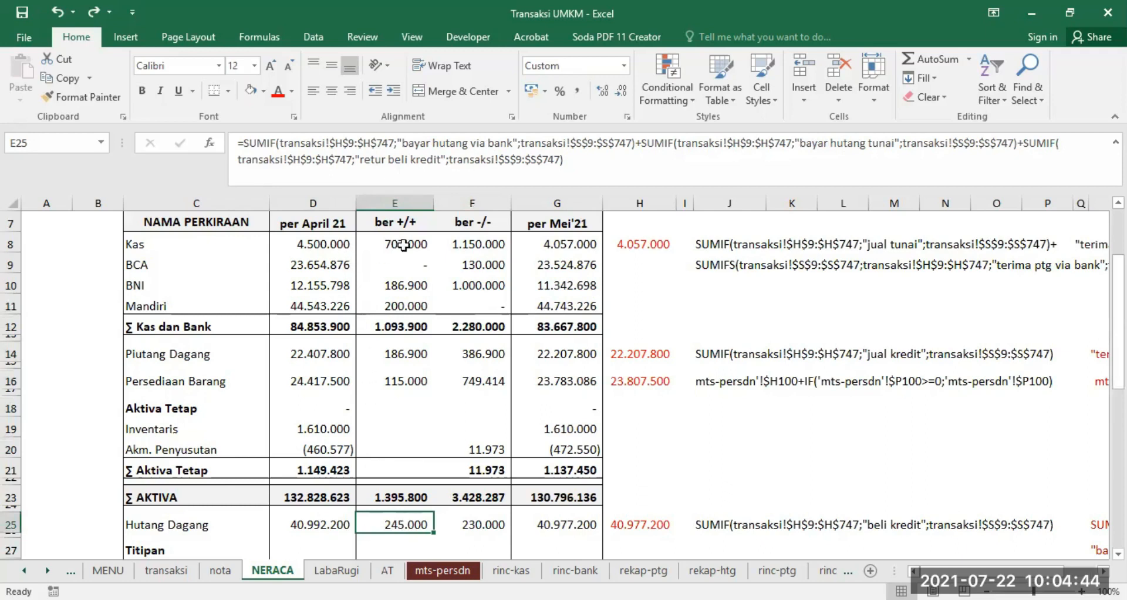
pyautogui.click(485, 242)
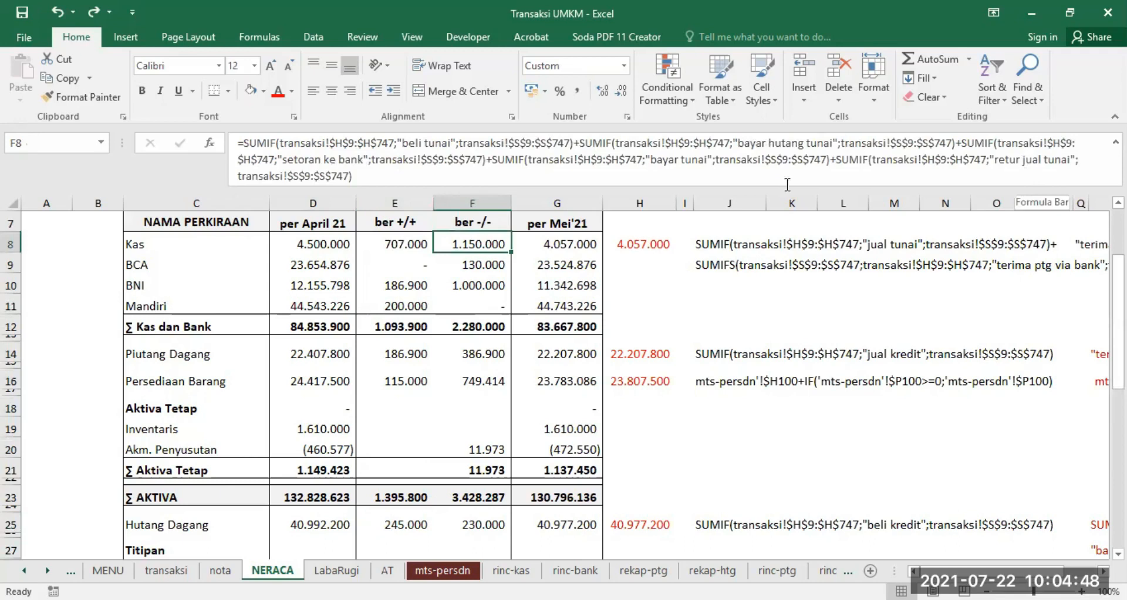
pyautogui.click(397, 524)
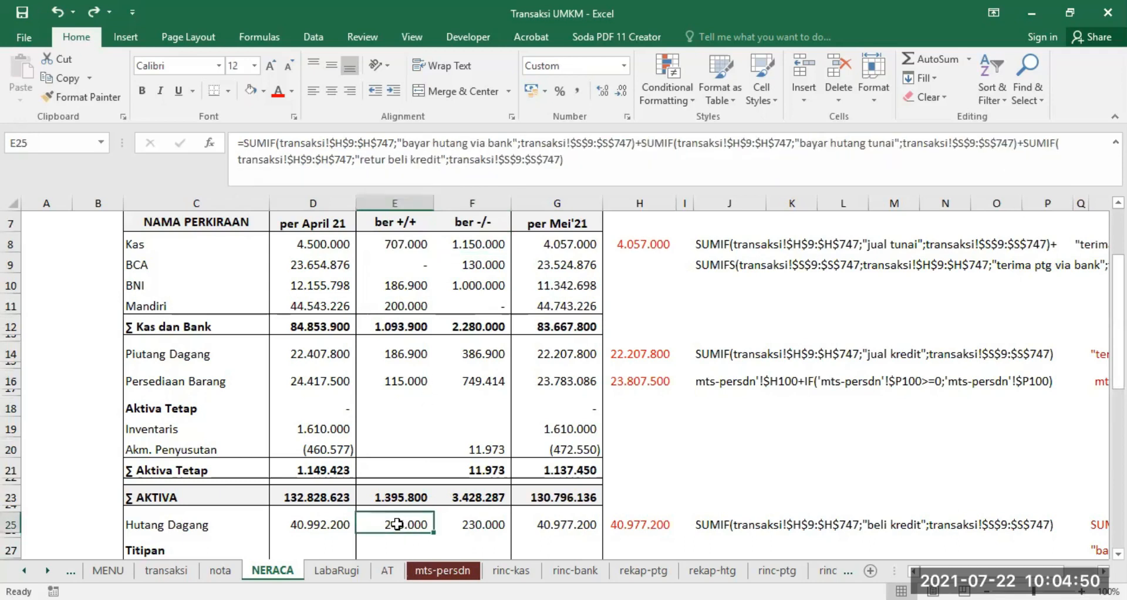
# - Read the Hutang Dagang formula notes in J25 and R25, highlighting the "bayar hutang via bank" SUMIF text
pyautogui.scroll(-2, 609, 395)
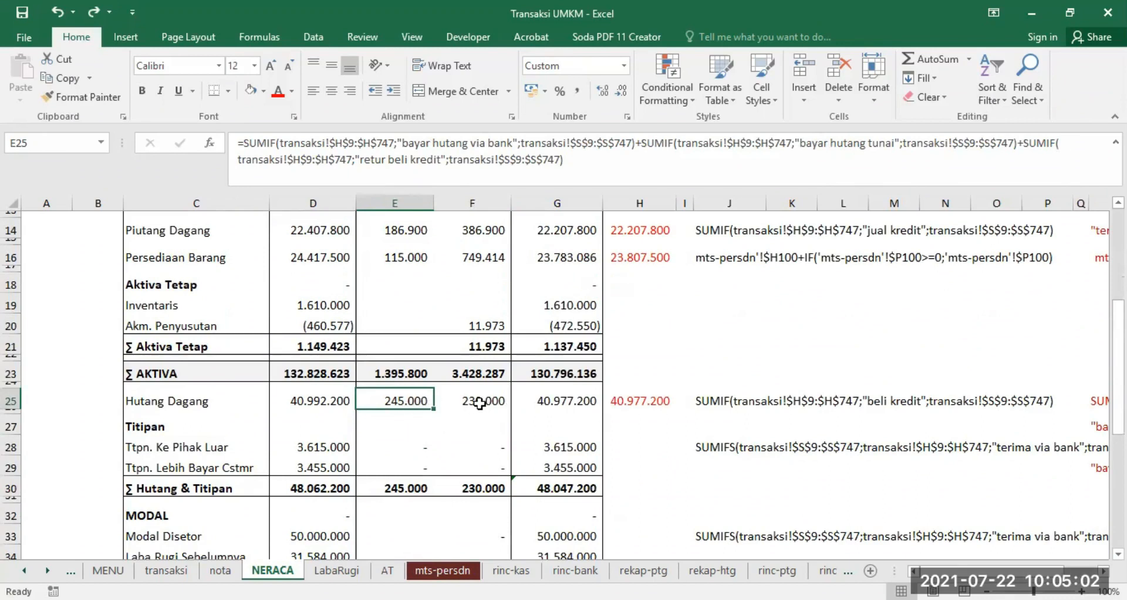
pyautogui.moveTo(992, 571); pyautogui.dragTo(1026, 572)
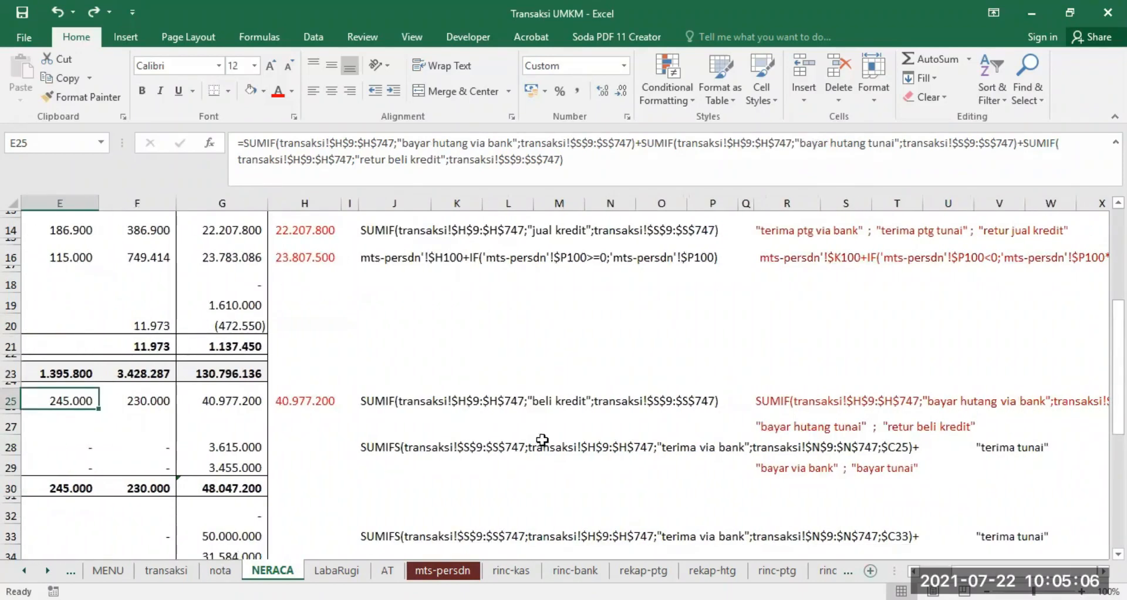
pyautogui.click(381, 400)
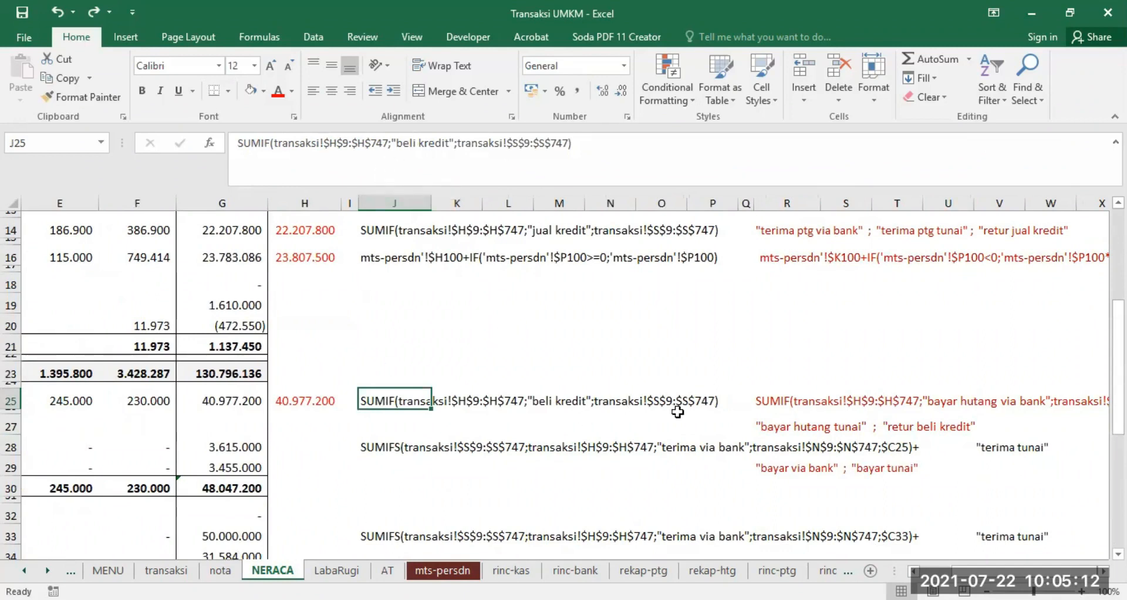
pyautogui.click(779, 400)
pyautogui.hscroll(3, 542, 423)
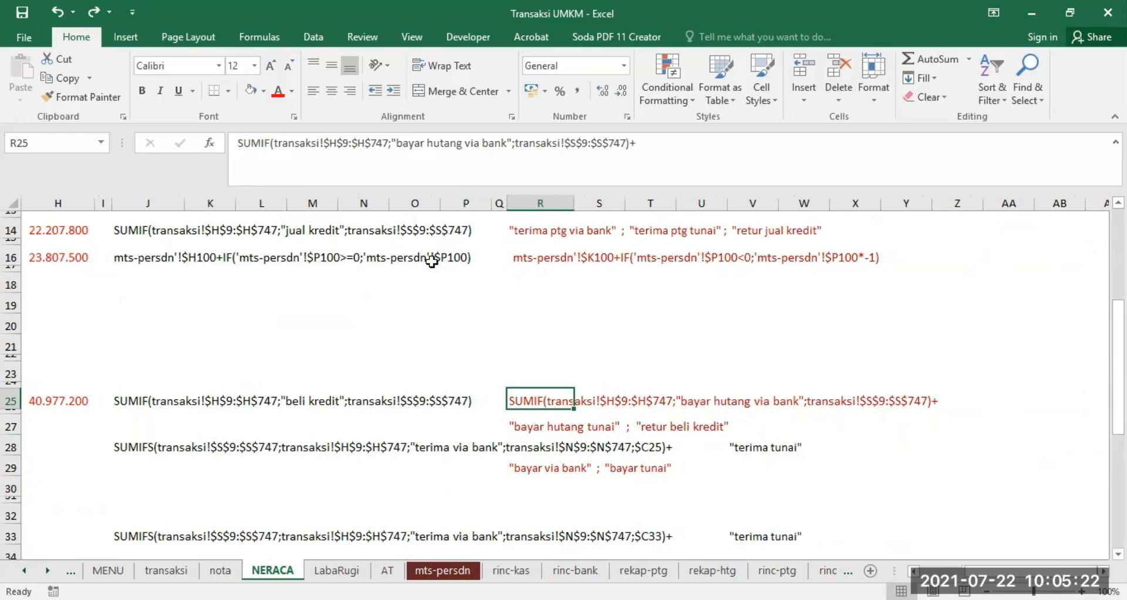
pyautogui.moveTo(240, 144); pyautogui.dragTo(630, 143)
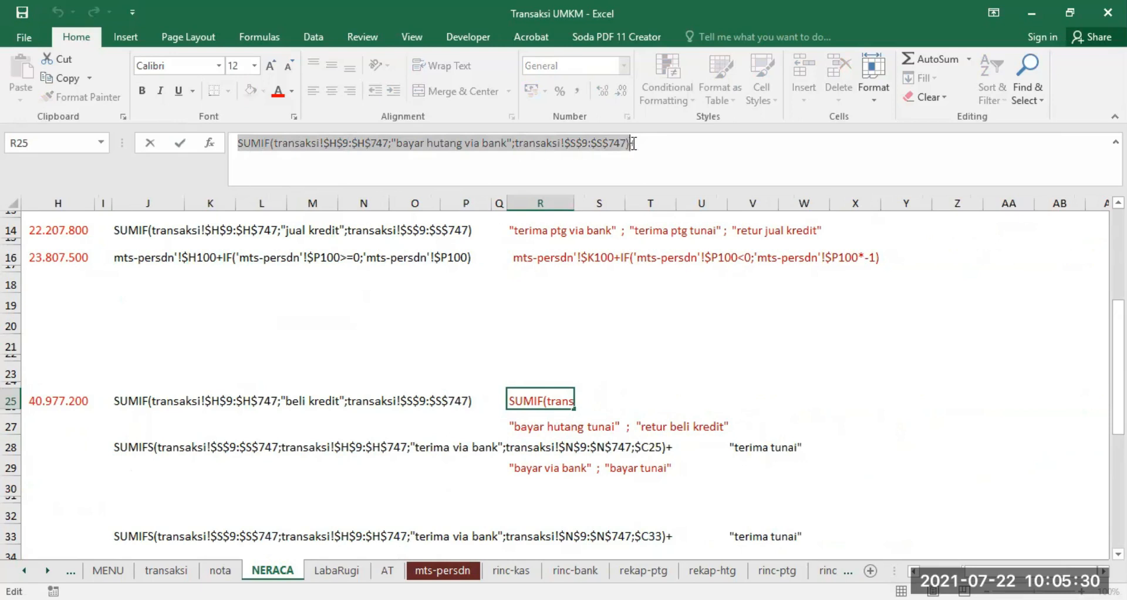
pyautogui.click(649, 141)
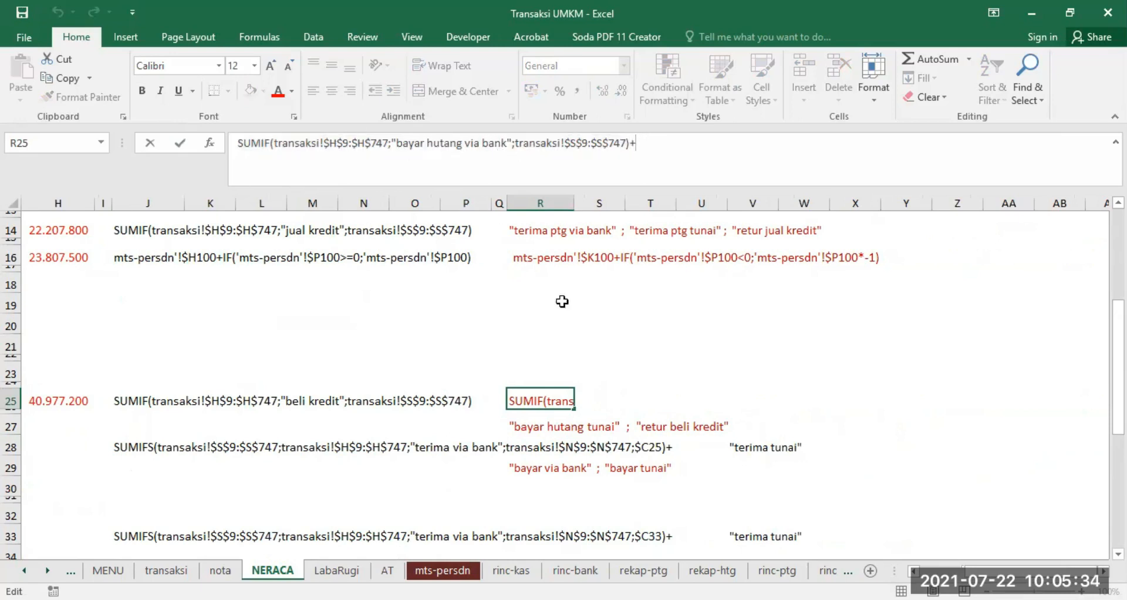
pyautogui.hotkey('alt', 'Tab')
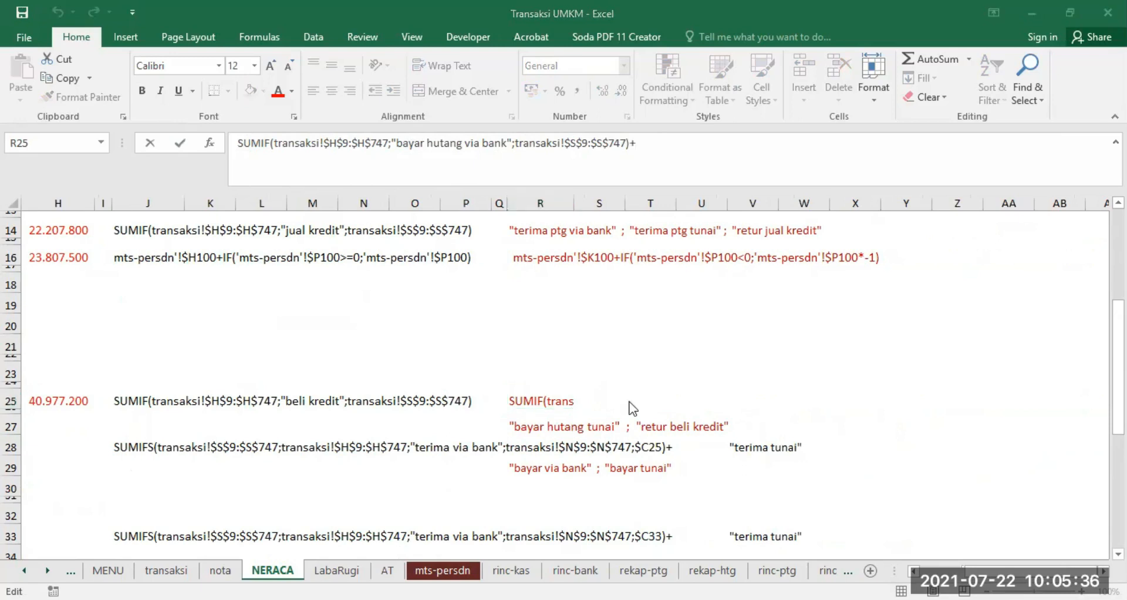
pyautogui.hotkey('alt', 'Tab')
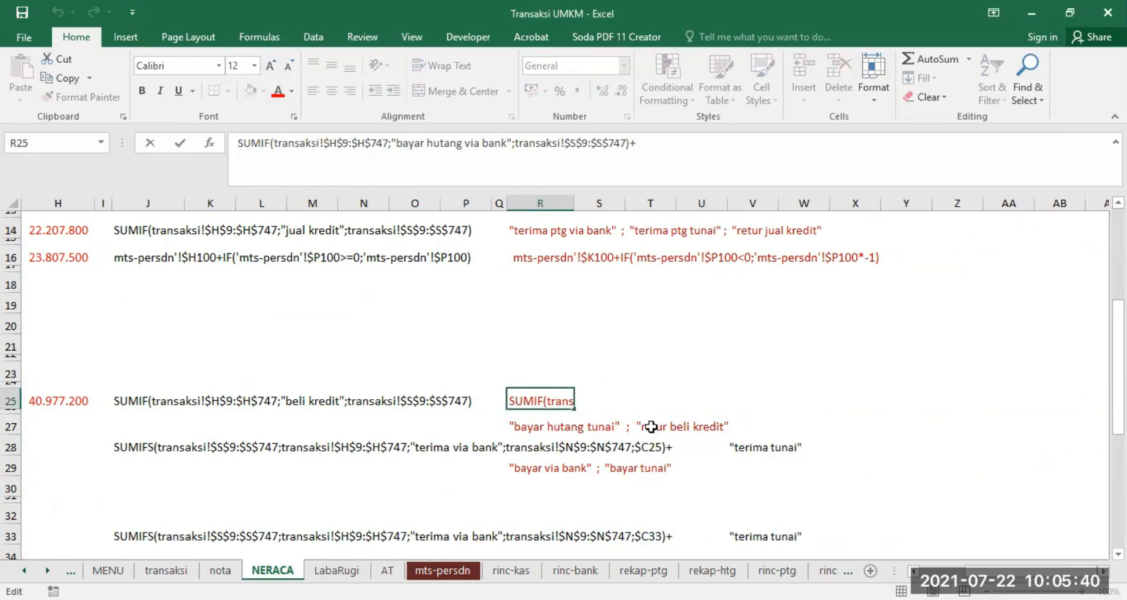
# - Examine the Ttpn. Ke Pihak Luar ber -/- SUMIFS formula in F28 and the Titipan account names in C28 and C29
pyautogui.moveTo(1007, 573); pyautogui.dragTo(960, 573)
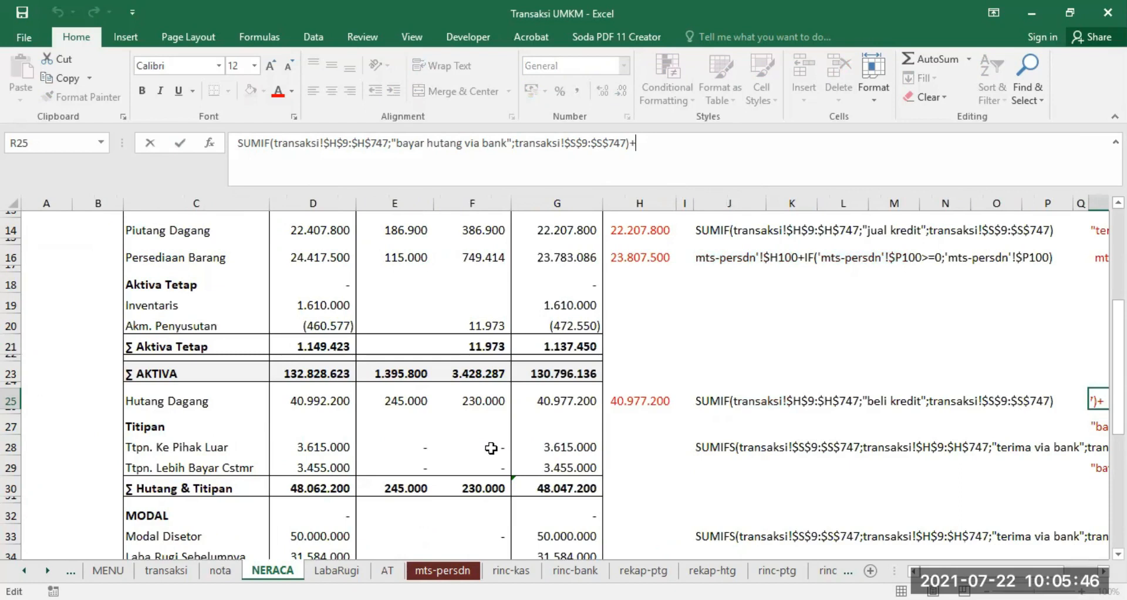
pyautogui.click(474, 442)
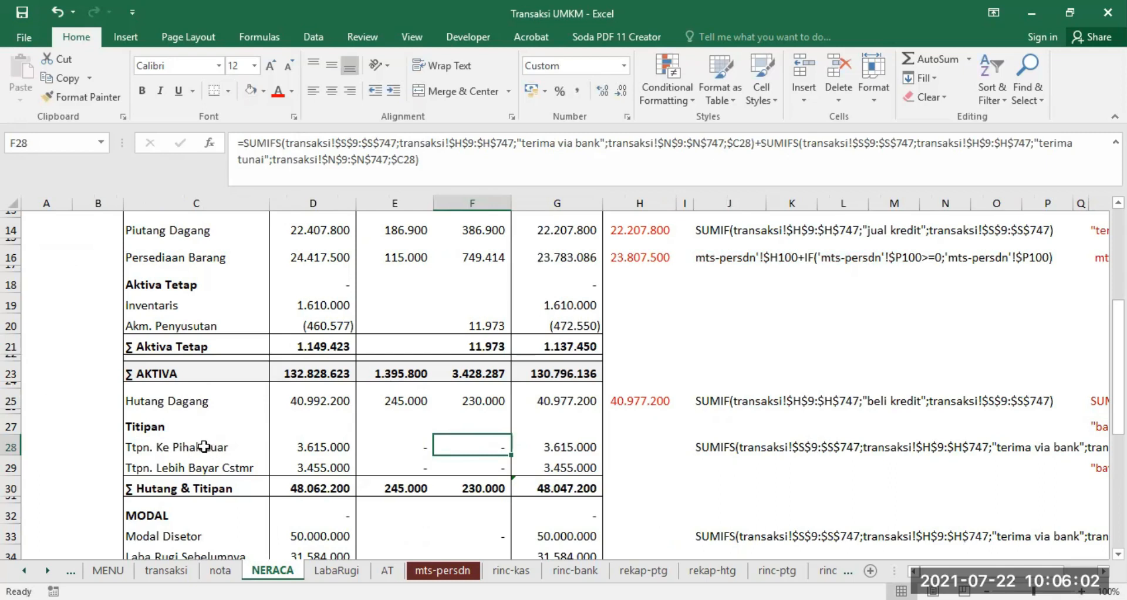
pyautogui.click(173, 449)
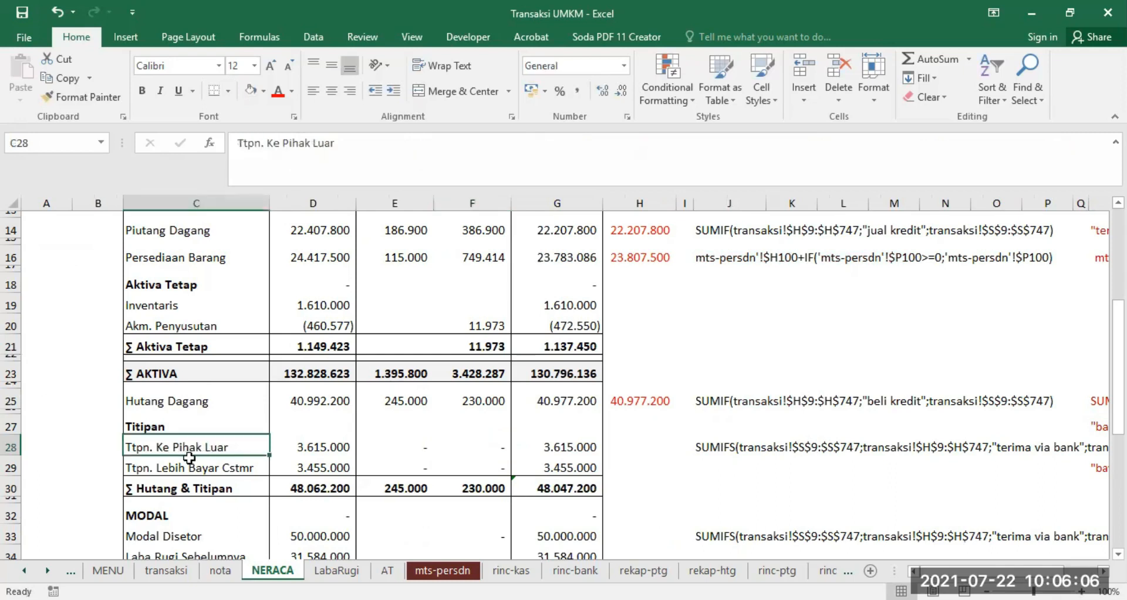
pyautogui.click(179, 464)
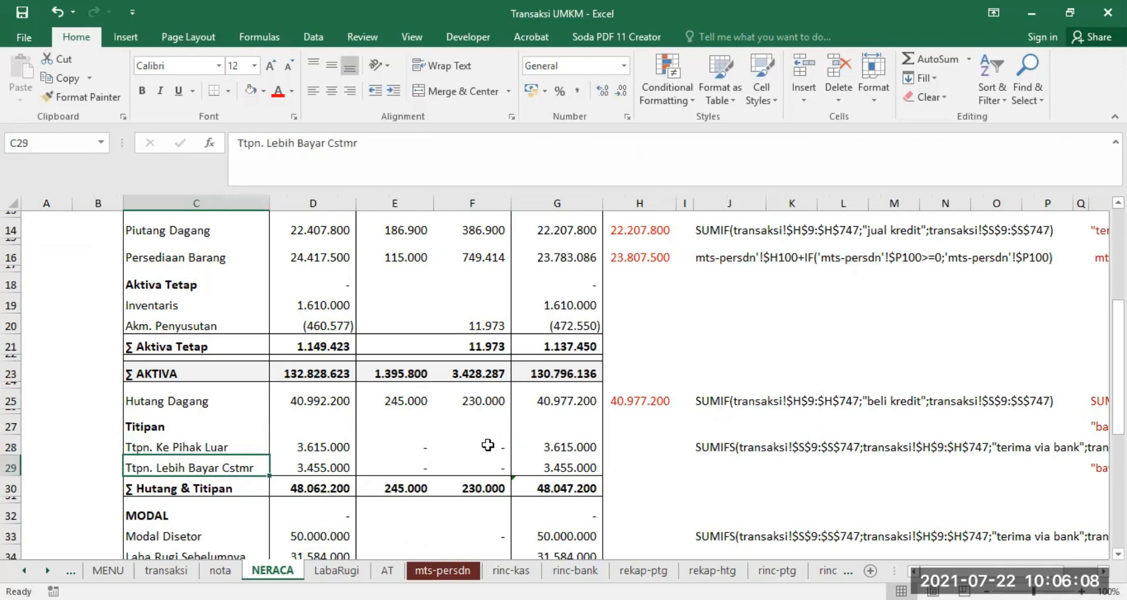
pyautogui.click(484, 447)
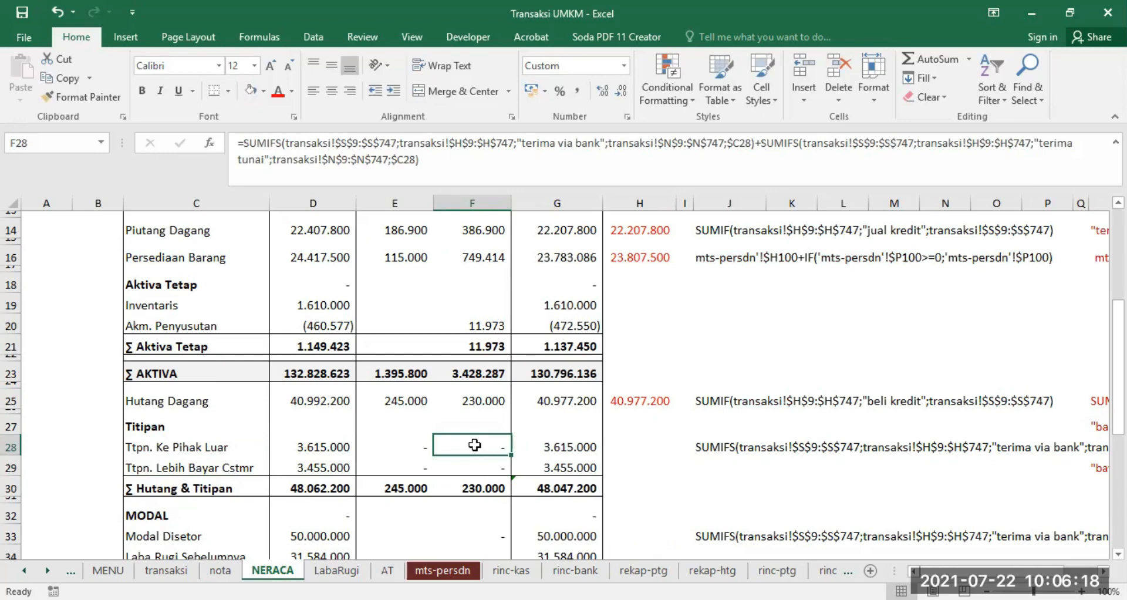
pyautogui.click(194, 446)
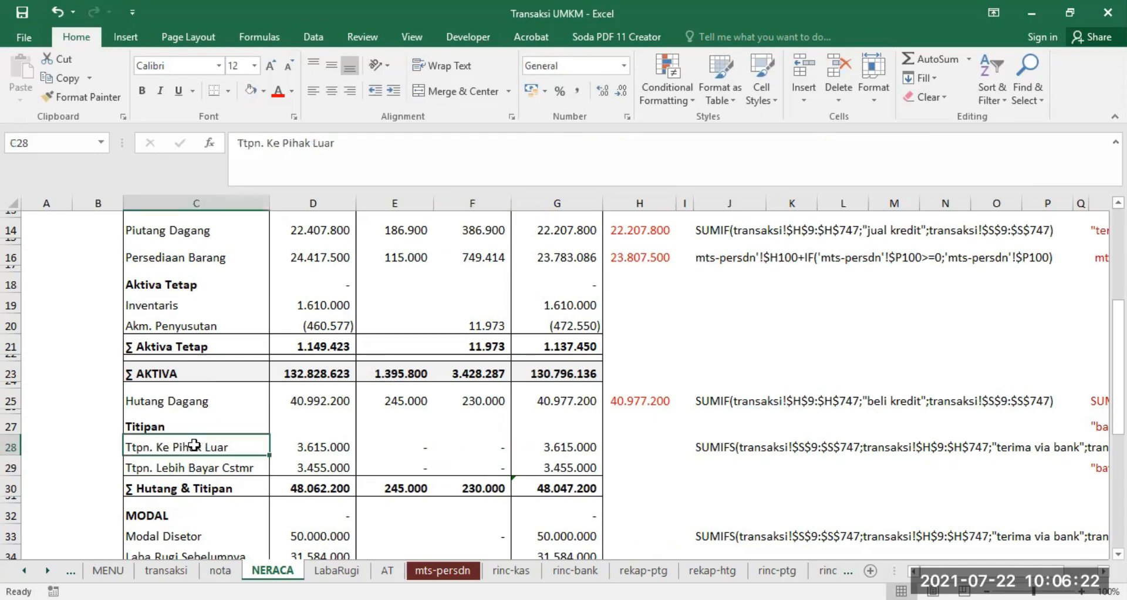
pyautogui.scroll(1, 238, 358)
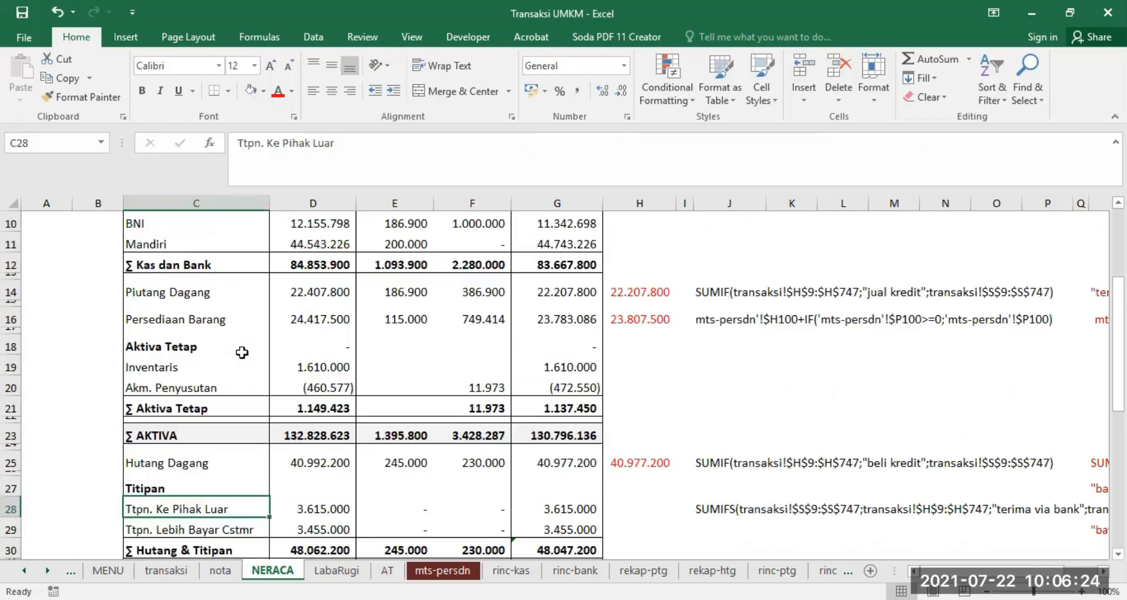
# - Look up the Terima Tunai and Terima Via Bank payment types in the column B list on the transaksi sheet
pyautogui.click(170, 568)
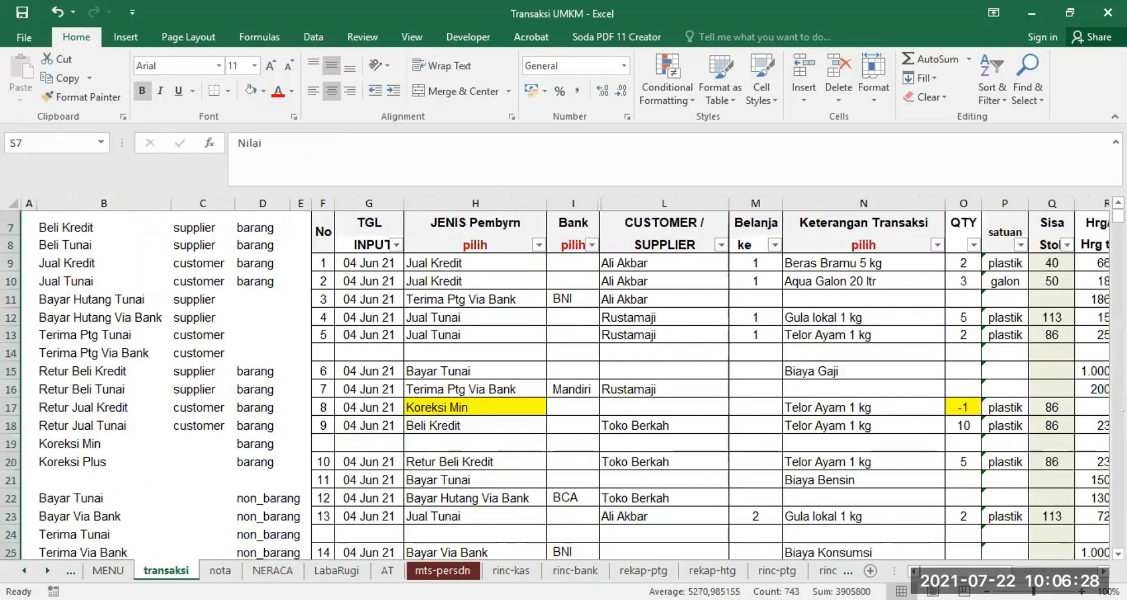
pyautogui.hscroll(3, 853, 352)
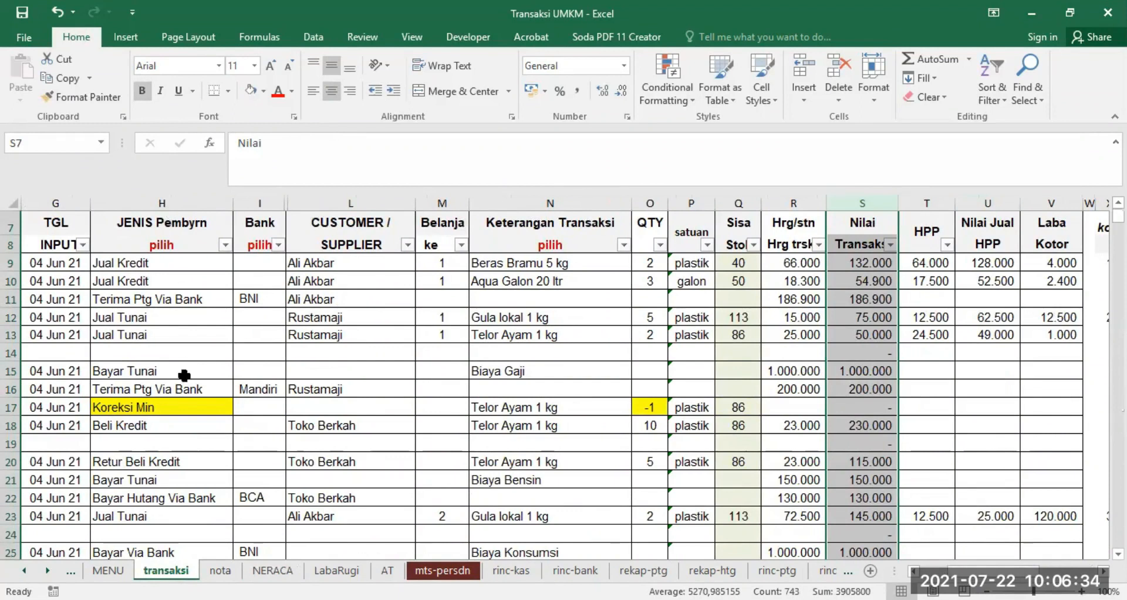
pyautogui.moveTo(1000, 571); pyautogui.dragTo(991, 571)
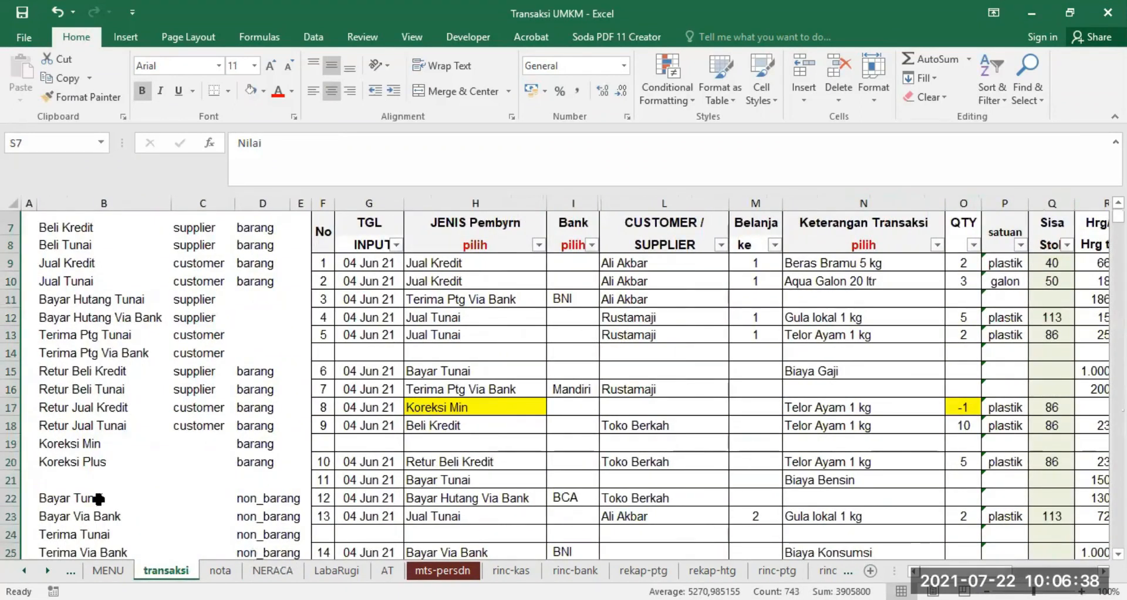
pyautogui.scroll(-1, 162, 500)
pyautogui.click(96, 475)
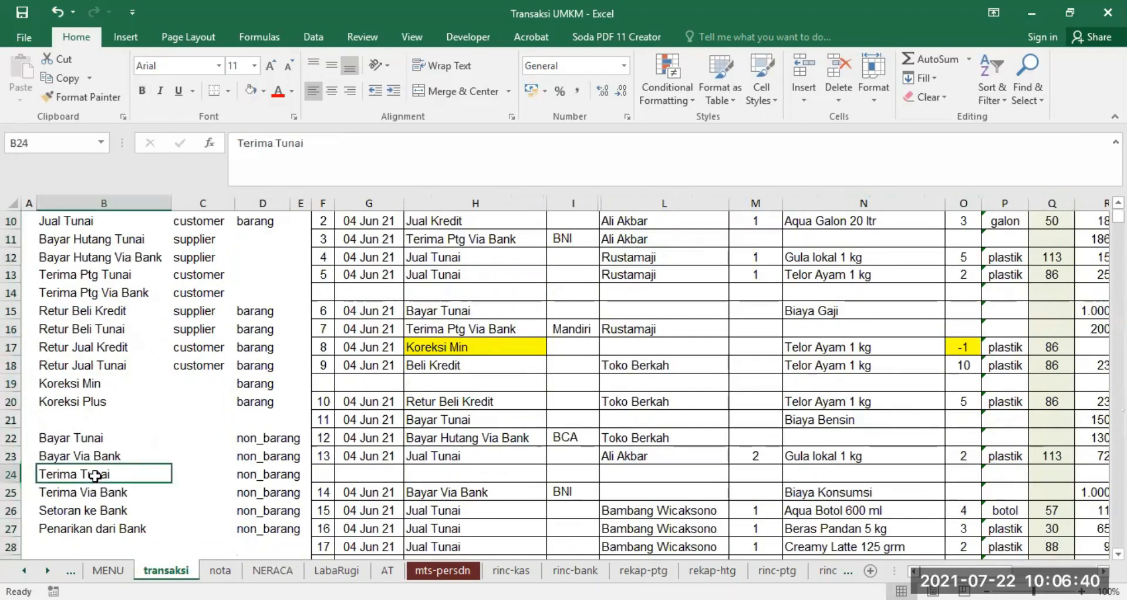
pyautogui.click(96, 491)
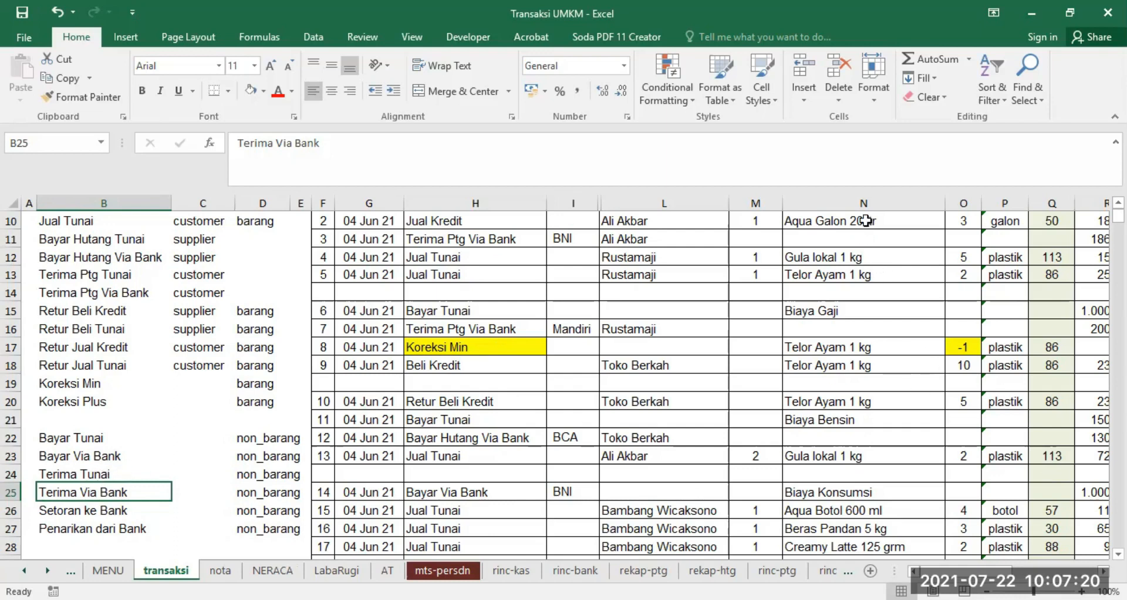
# - Check the Keterangan Transaksi column N on the transaksi sheet, including the Biaya Bensin and Biaya Gaji entries in N21 and N15
pyautogui.click(869, 202)
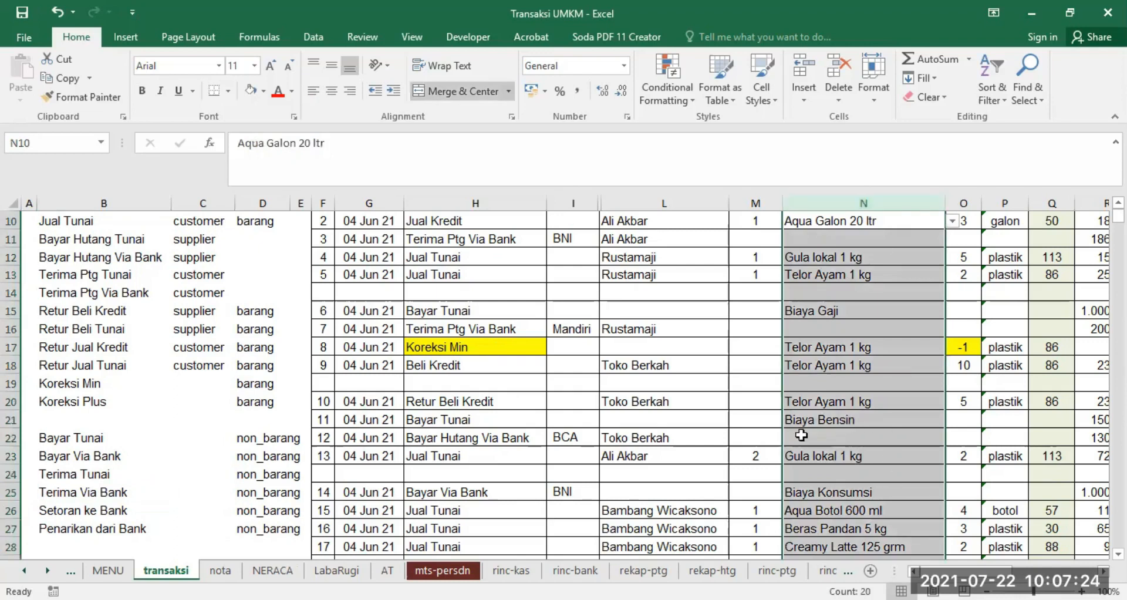
pyautogui.click(289, 571)
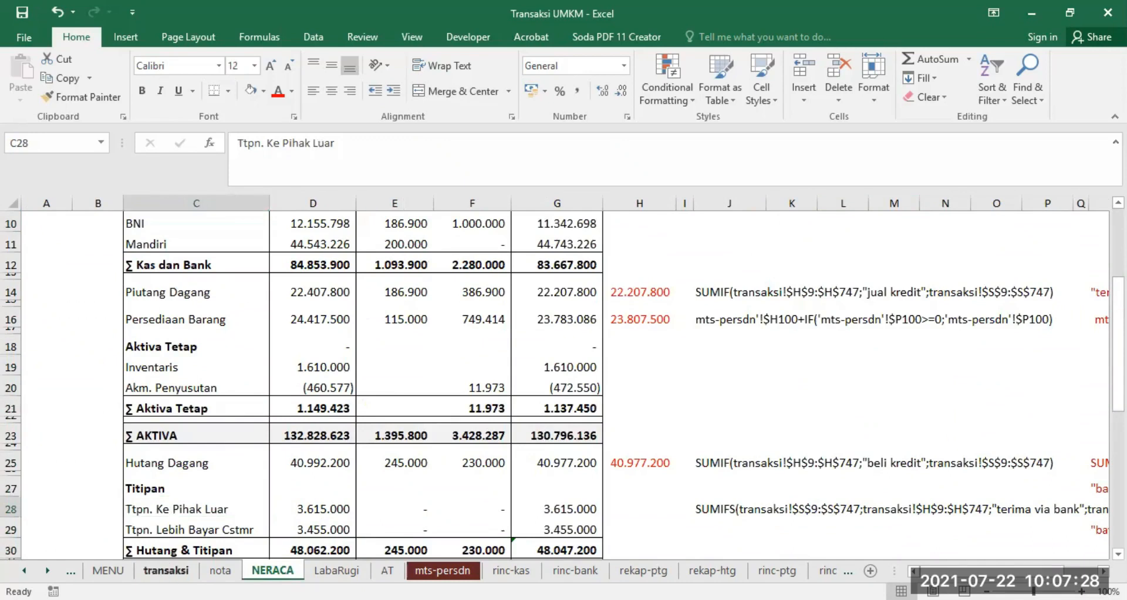
pyautogui.click(168, 571)
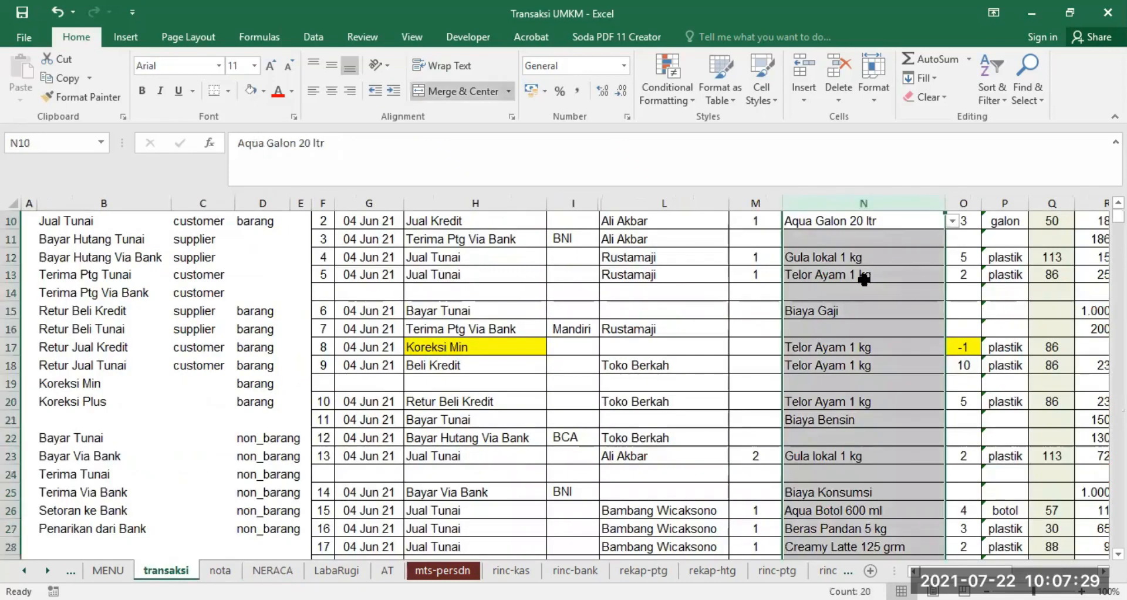
pyautogui.click(819, 419)
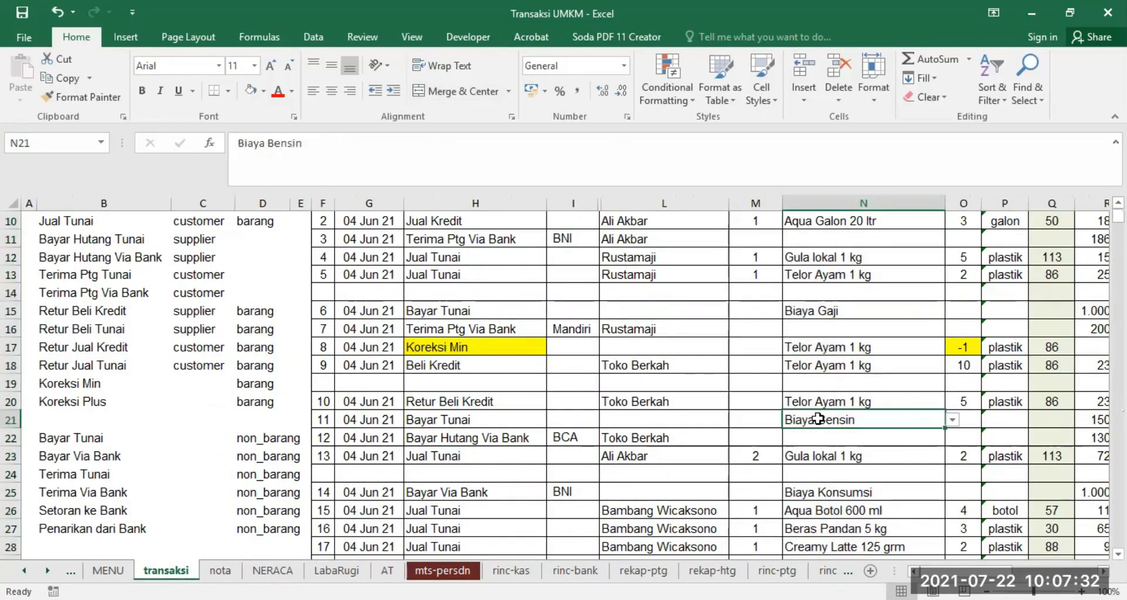
pyautogui.click(817, 308)
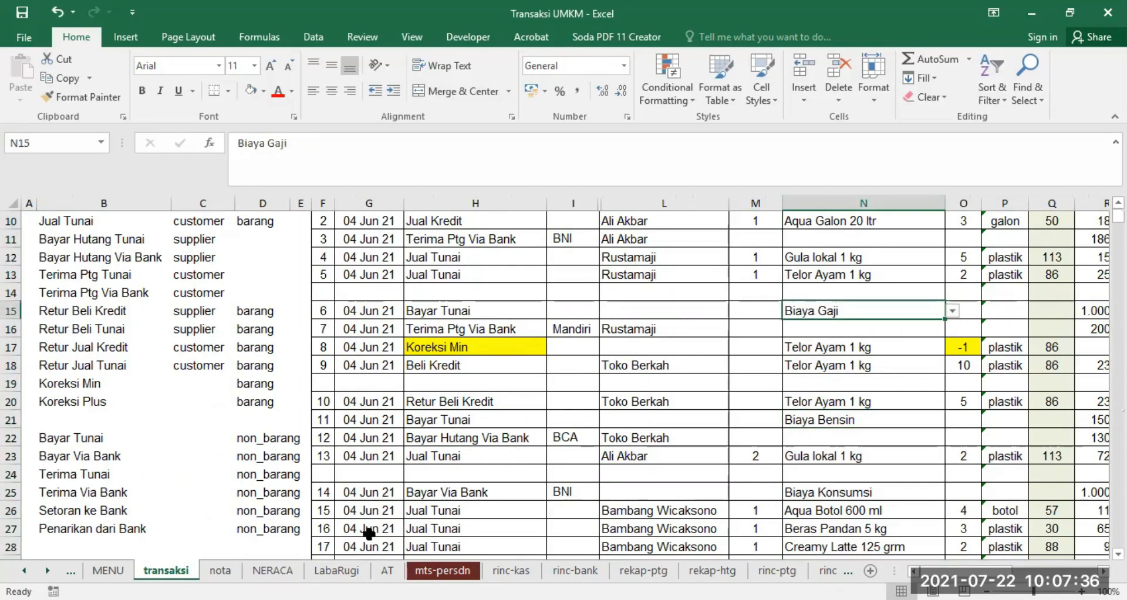
# - Compare the Ttpn. Ke Pihak Luar SUMIFS formulas in F28 and E28 on the NERACA sheet
pyautogui.click(273, 570)
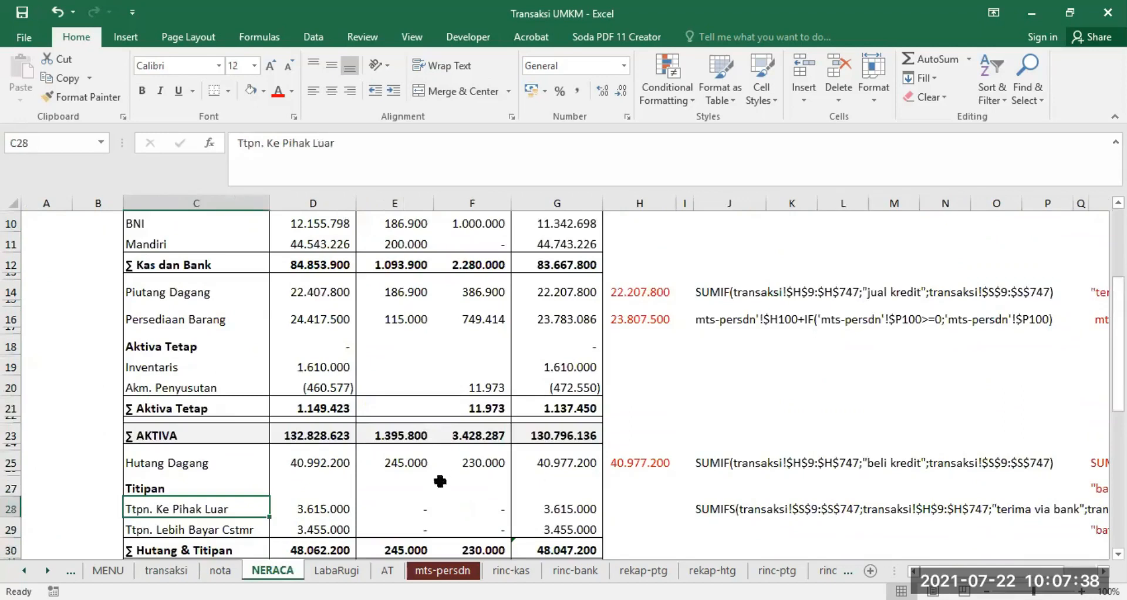
pyautogui.click(486, 509)
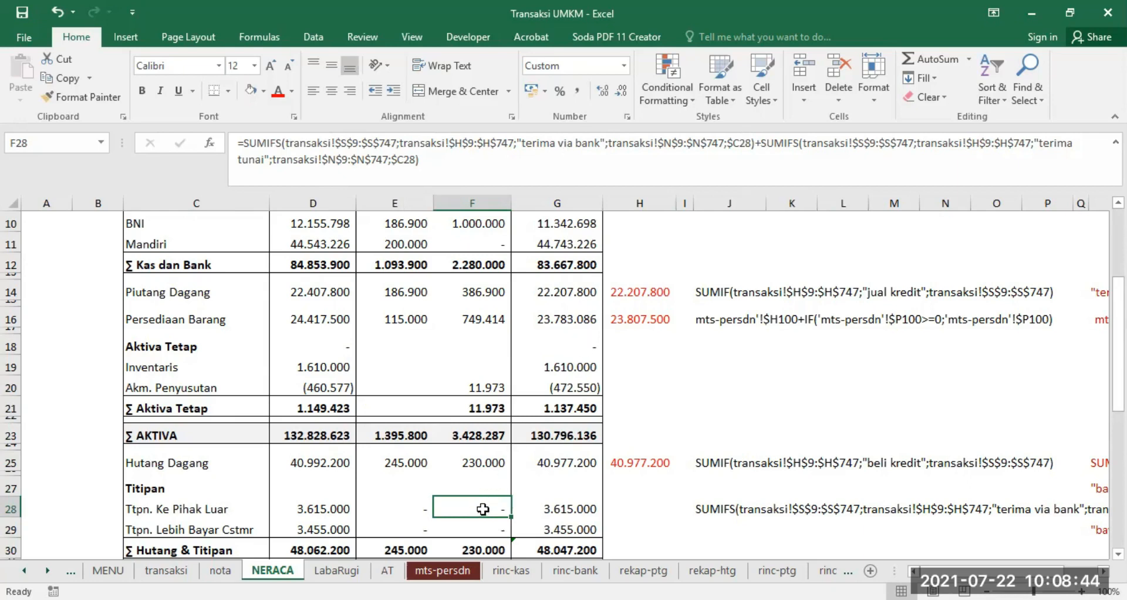
pyautogui.scroll(-1, 565, 455)
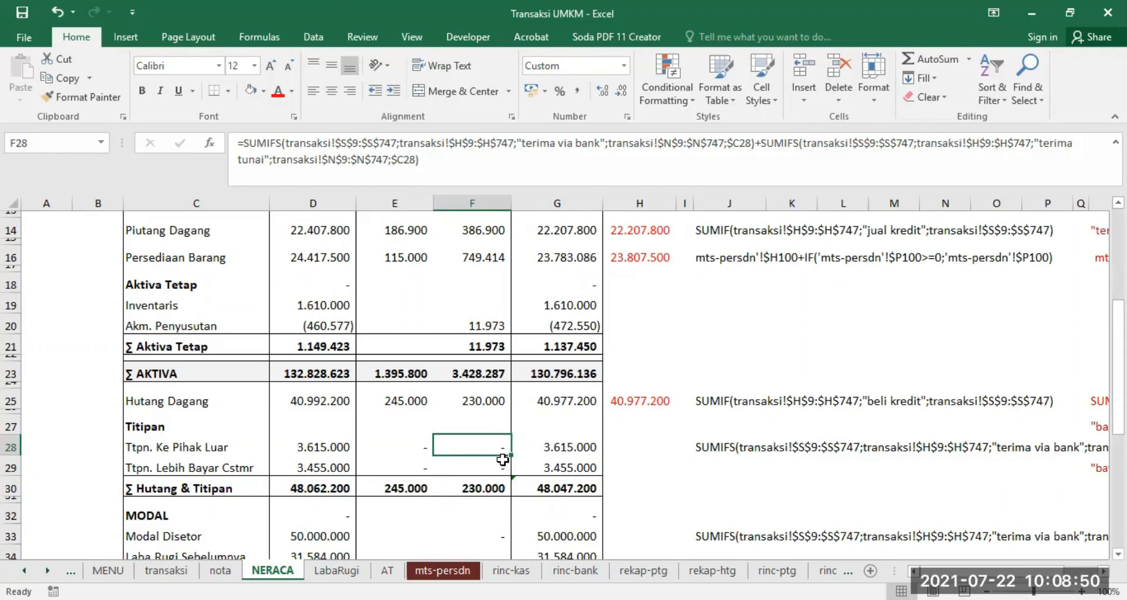
pyautogui.click(412, 443)
pyautogui.click(409, 443)
pyautogui.click(469, 446)
pyautogui.click(400, 448)
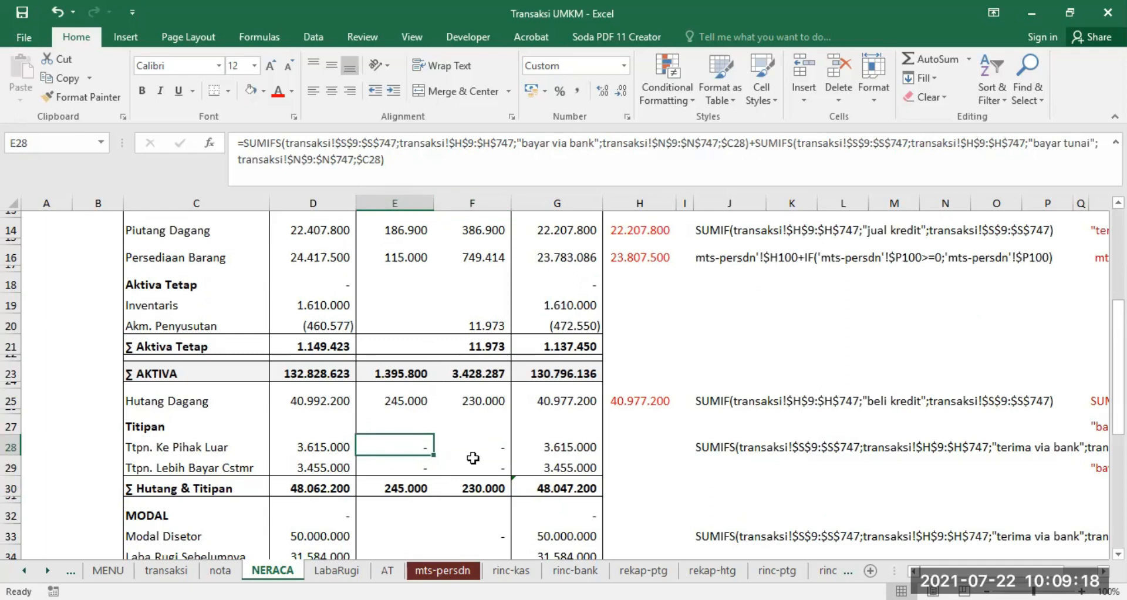
# - Read the Titipan formula notes beside the balance sheet, starting from the "terima via bank" SUMIFS text in J28
pyautogui.scroll(-1, 541, 434)
pyautogui.scroll(-1, 542, 435)
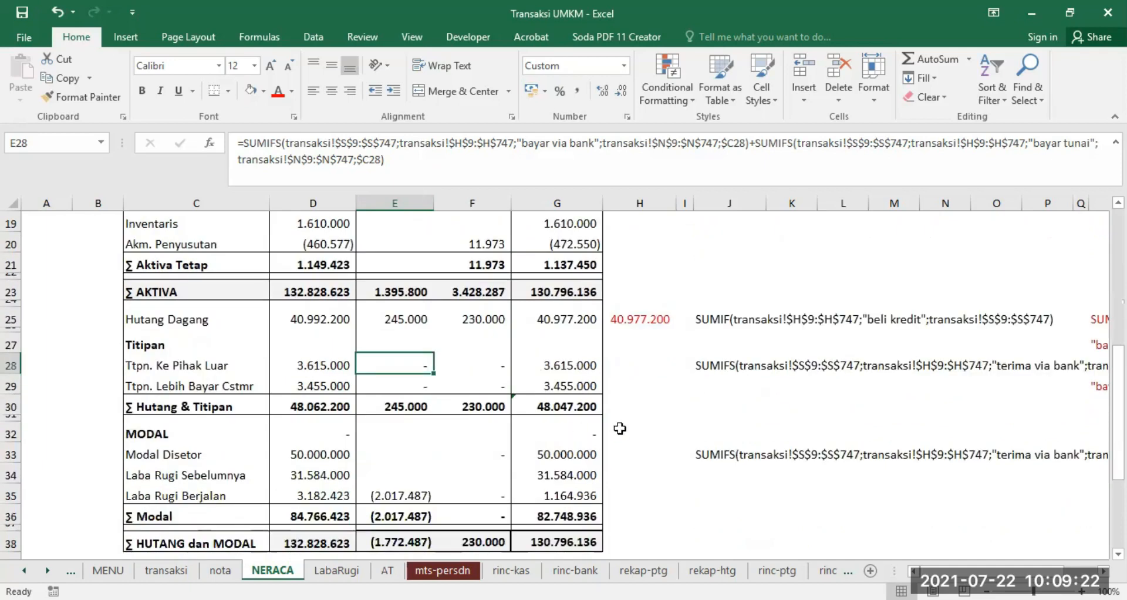
pyautogui.click(705, 368)
pyautogui.hscroll(4, 564, 376)
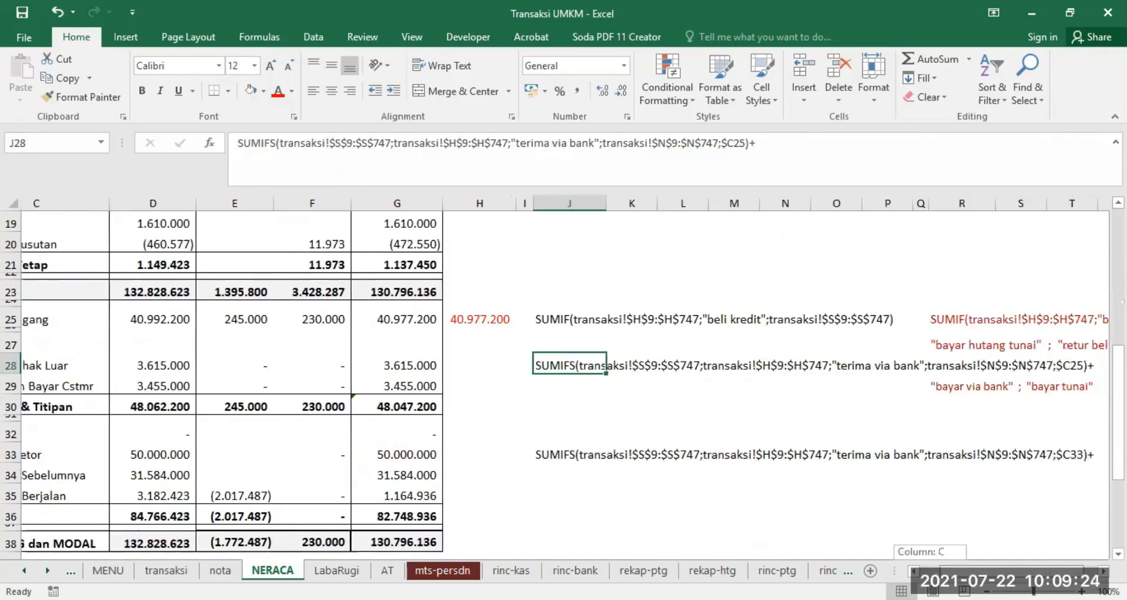
pyautogui.hscroll(3, 601, 486)
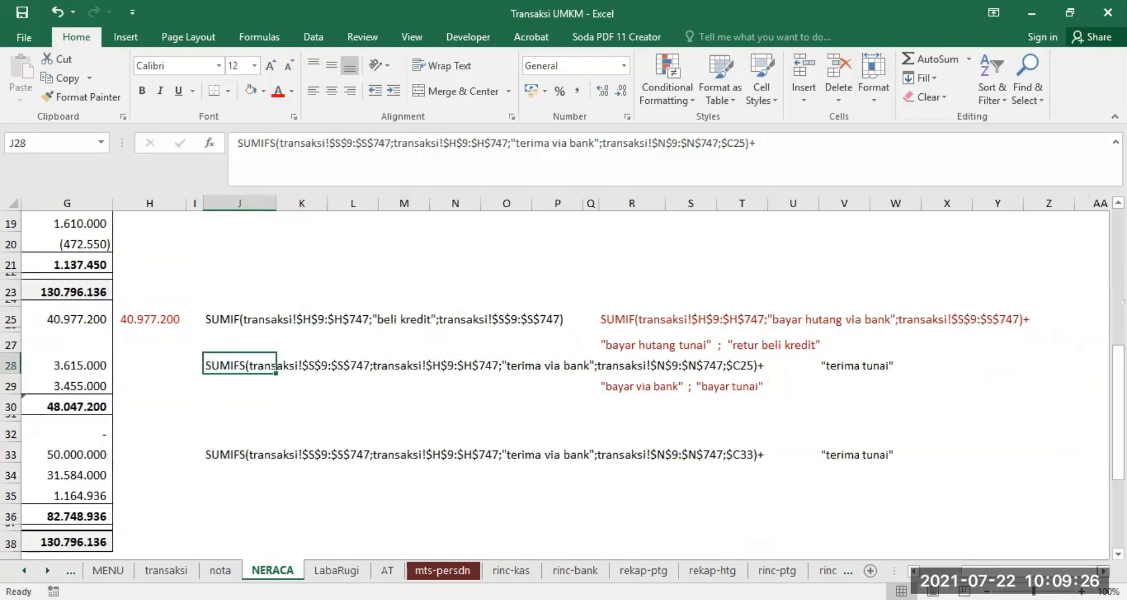
pyautogui.scroll(1, 355, 270)
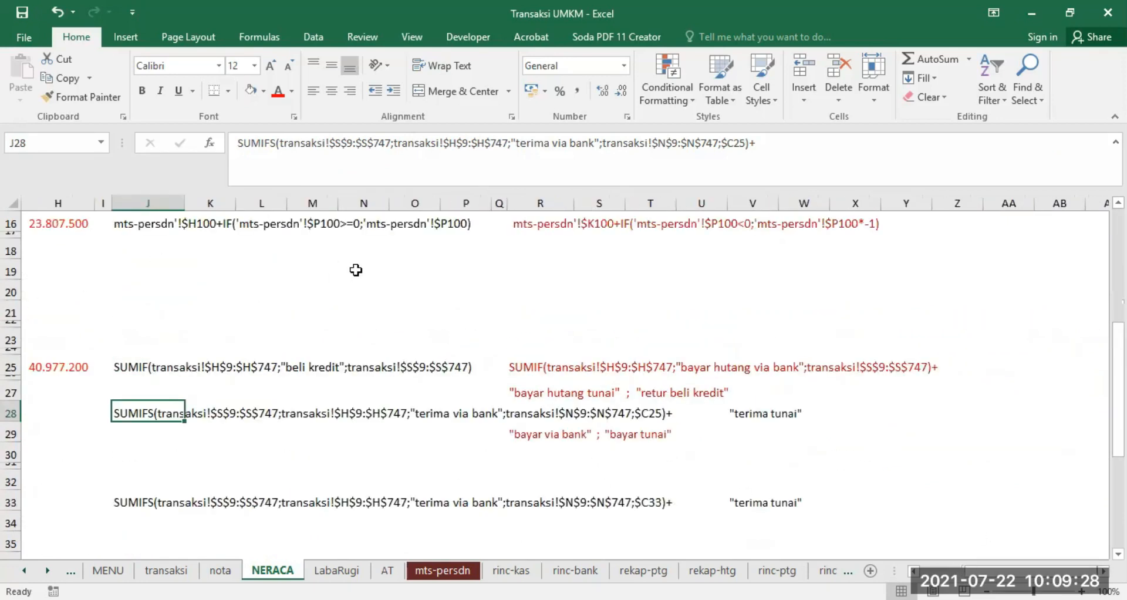
pyautogui.moveTo(965, 568); pyautogui.dragTo(948, 568)
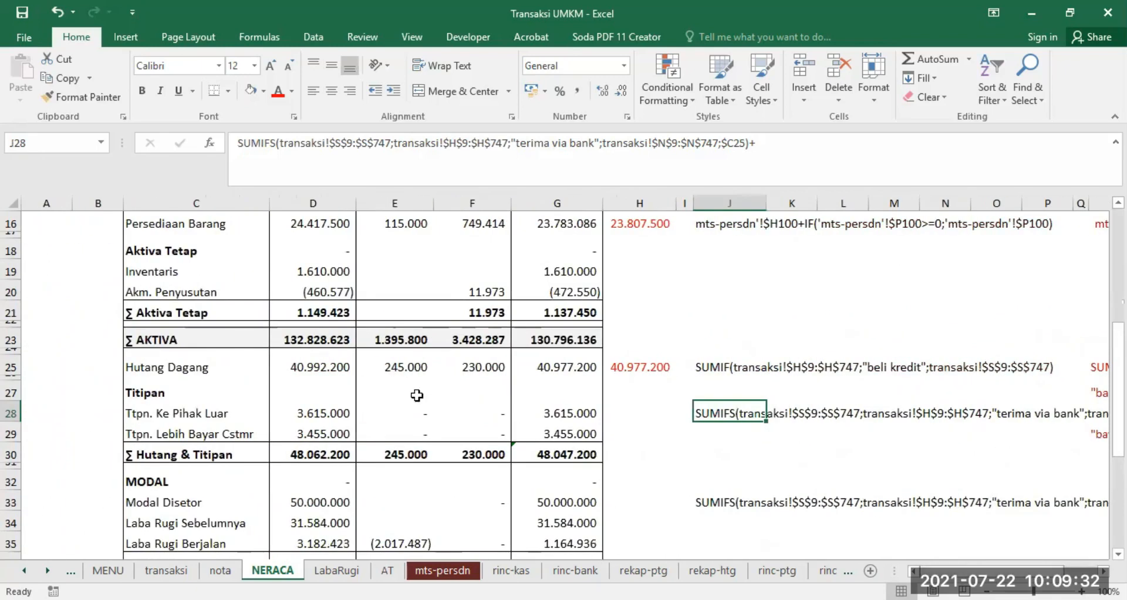
# - Compare the Modal Disetor SUMIFS formula in F33 with the Titipan formula in F28, checking the account name in C33
pyautogui.click(489, 503)
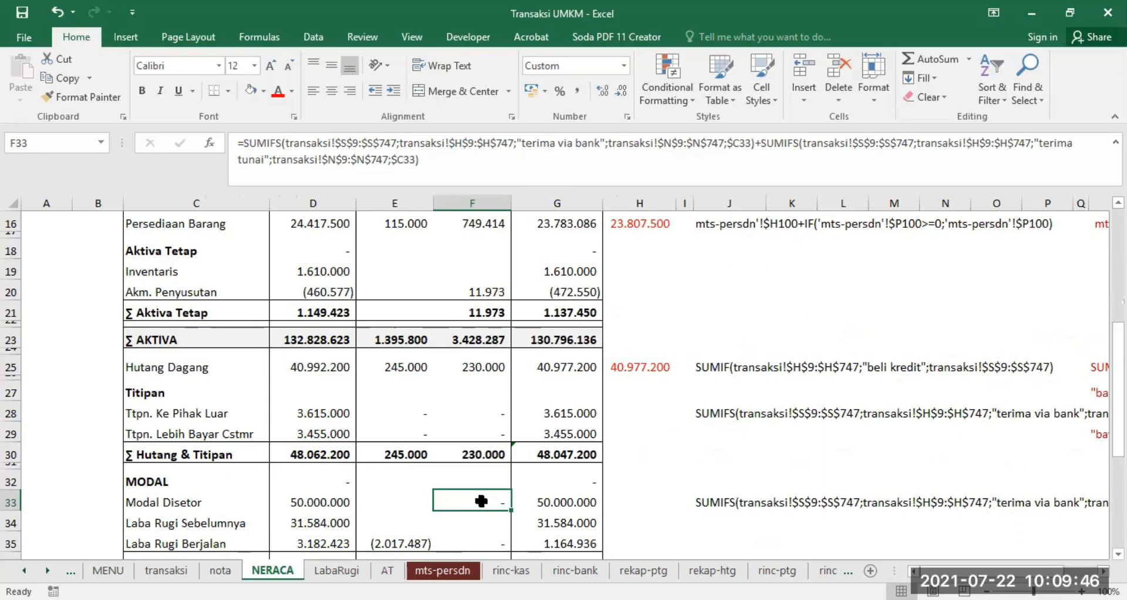
pyautogui.click(162, 500)
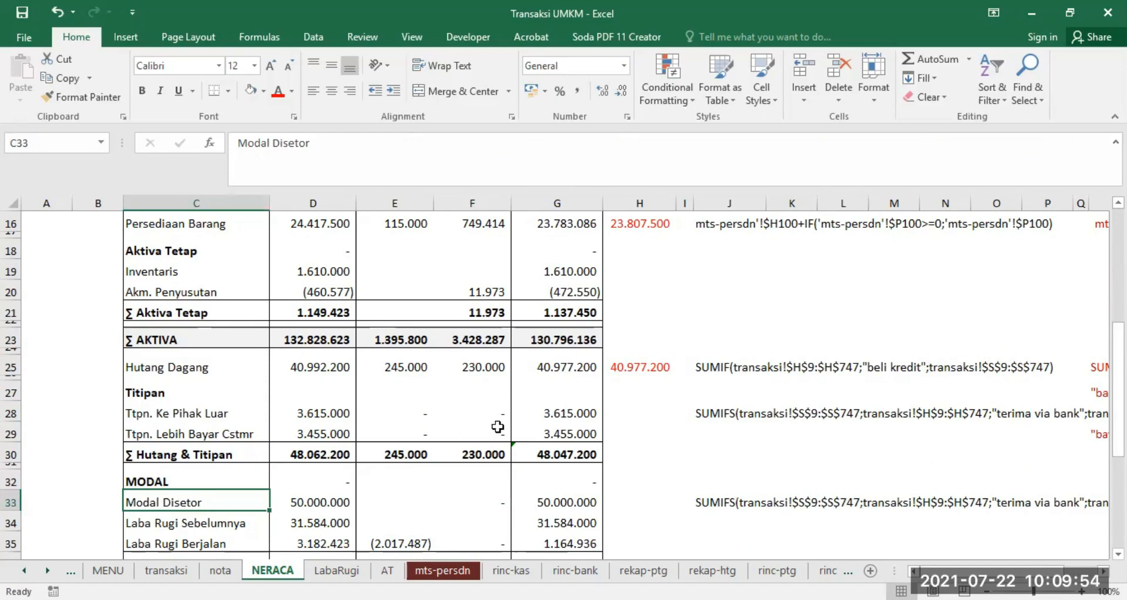
pyautogui.click(483, 410)
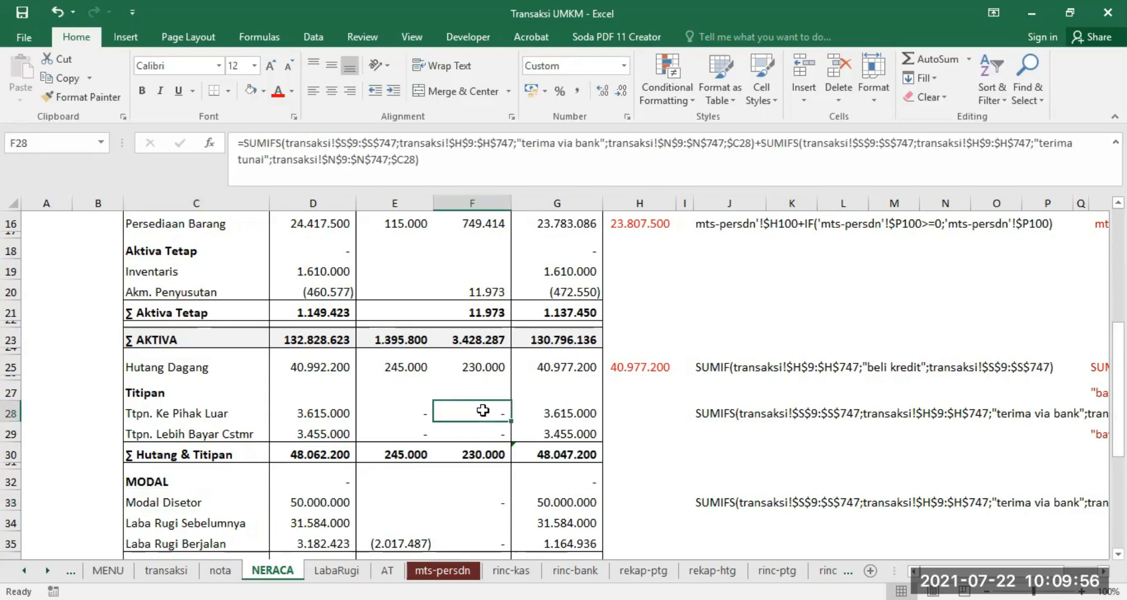
pyautogui.click(485, 504)
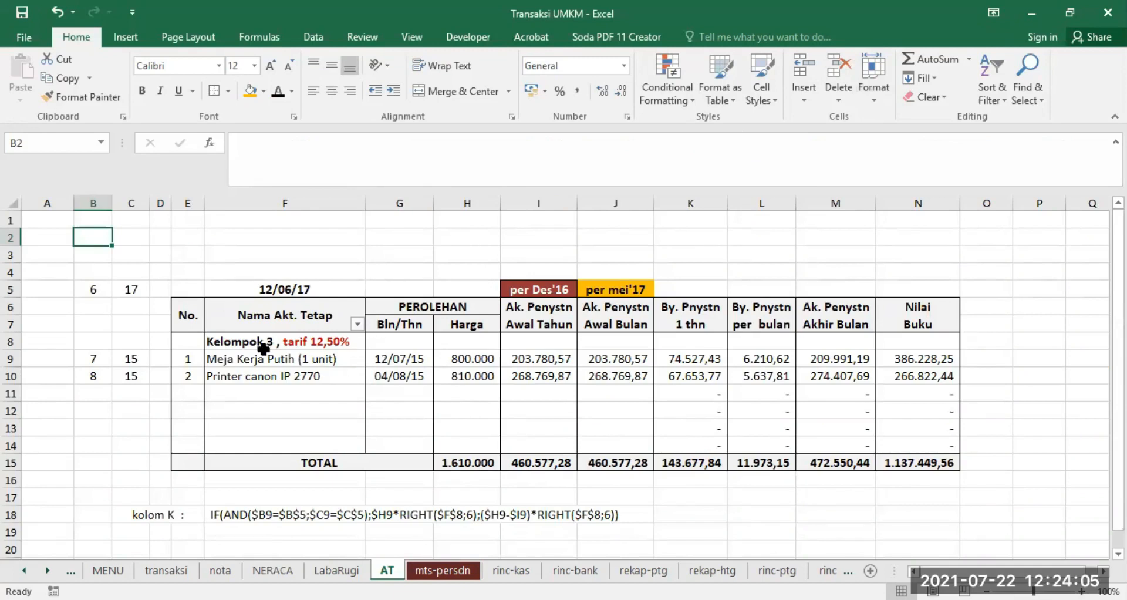
# - Review the AT sheet's asset entries in F9:H10, the group rate in F8, the opening accumulated depreciation in I9 and the date in F5
pyautogui.click(241, 358)
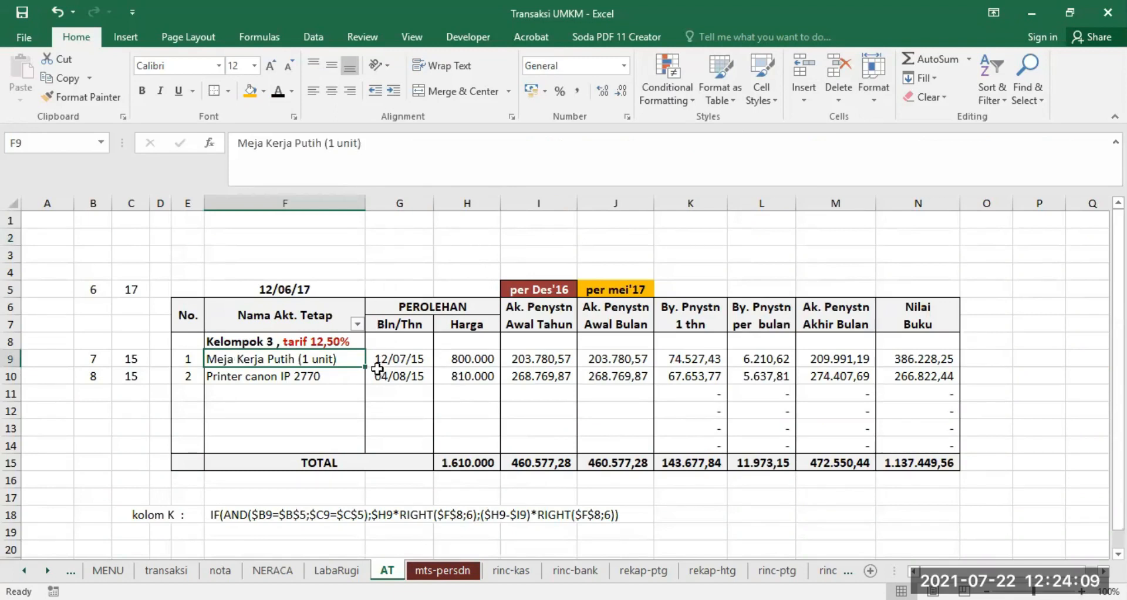
pyautogui.click(398, 358)
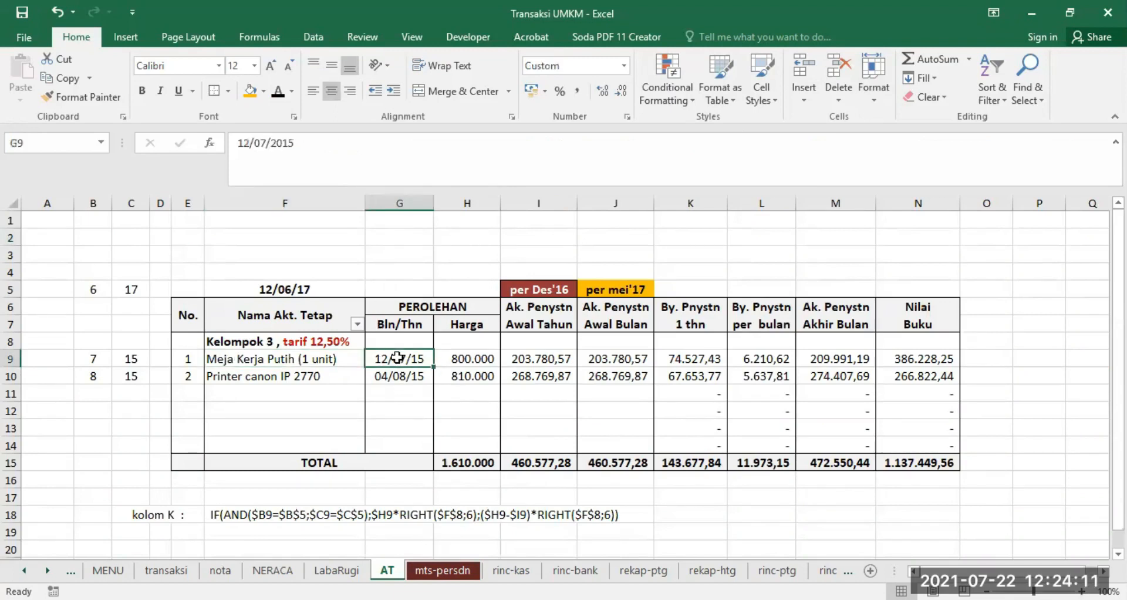
pyautogui.click(455, 359)
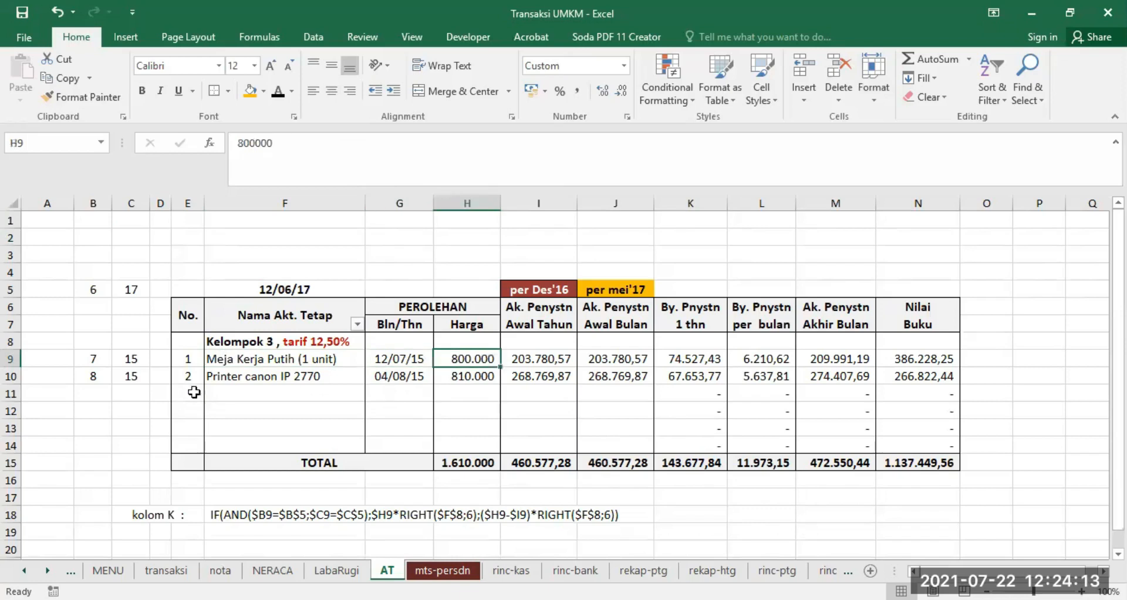
pyautogui.moveTo(221, 360); pyautogui.dragTo(467, 376)
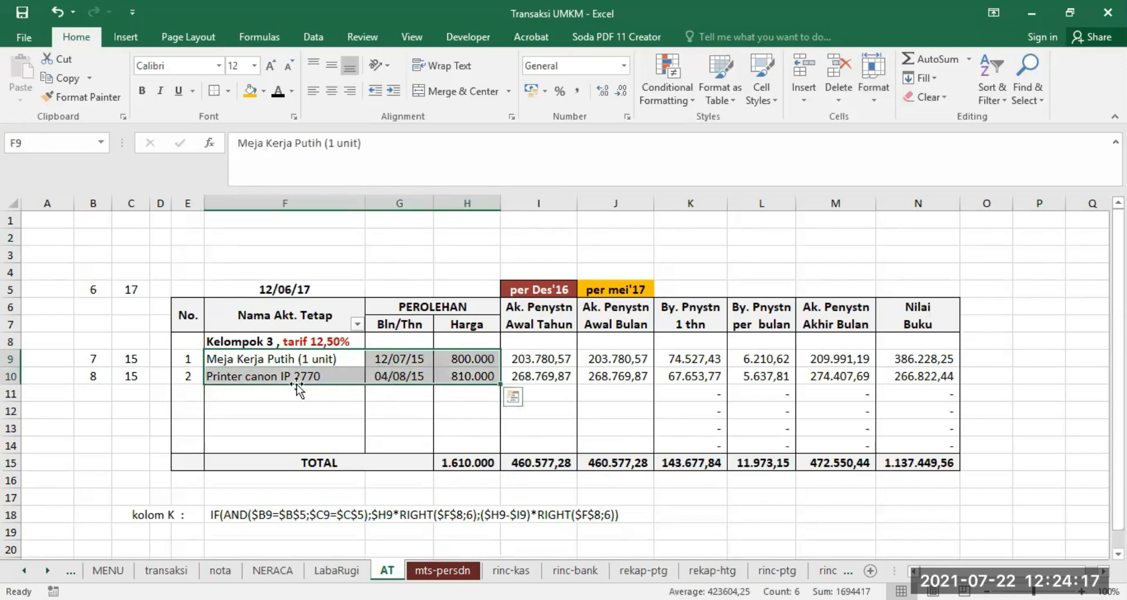
pyautogui.click(305, 346)
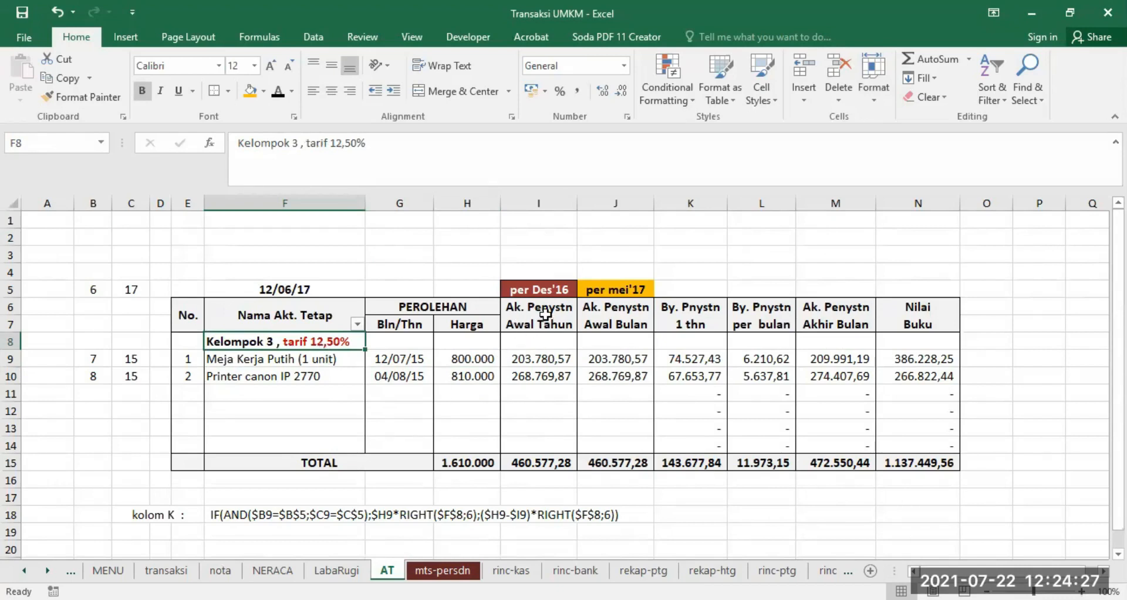
pyautogui.click(530, 361)
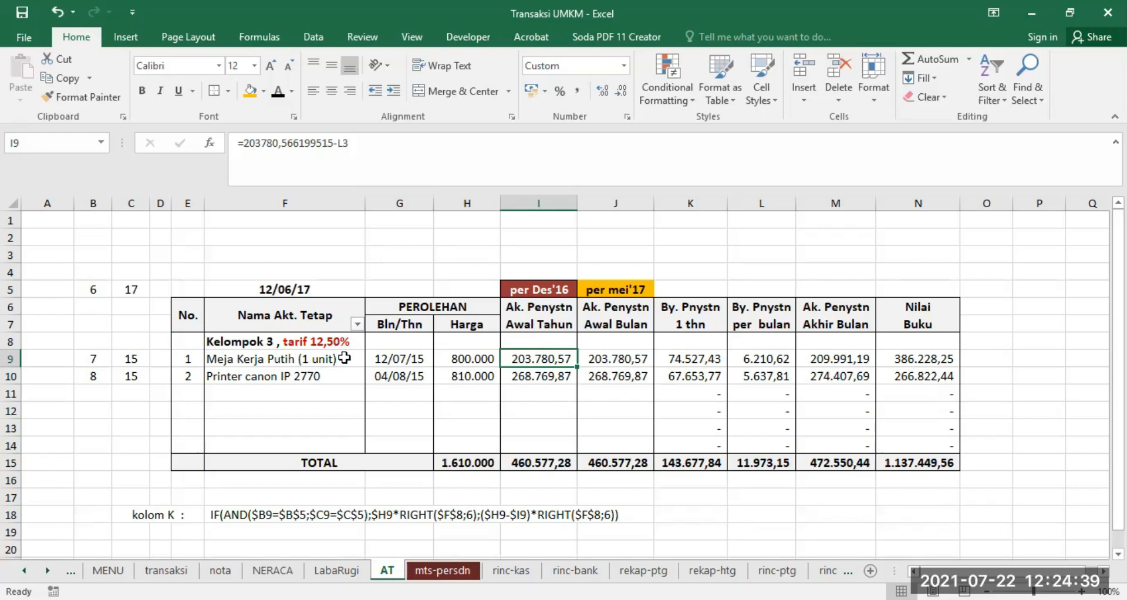
pyautogui.click(288, 288)
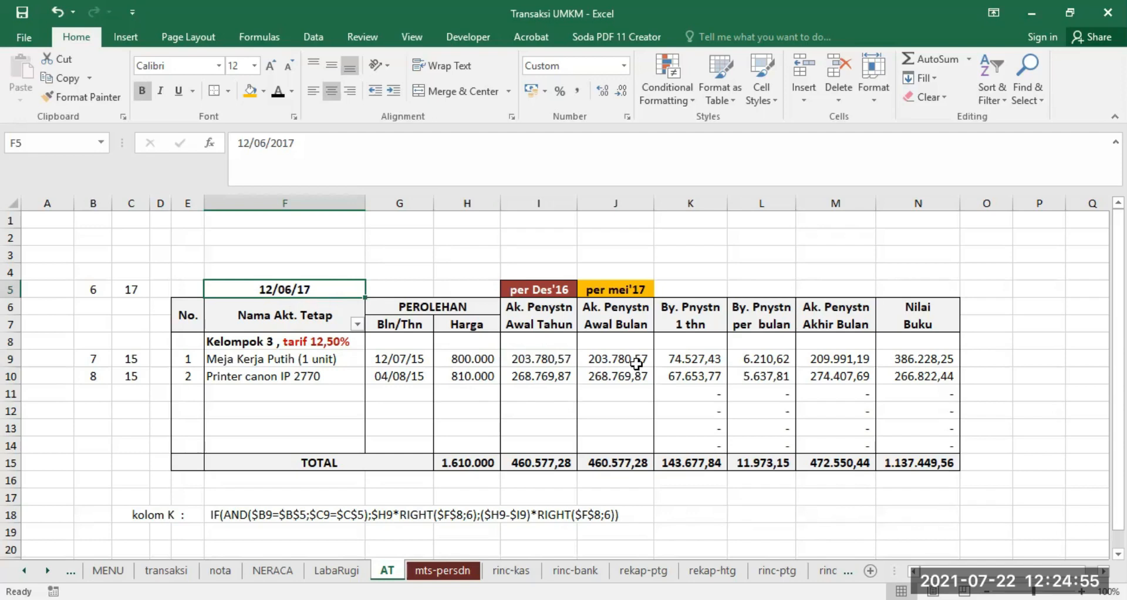
# - Examine the annual depreciation formula in K9, highlighting its IF(AND) part with $H9*RIGHT($F$8;6) and its ($H9-$I9)*RIGHT($F$8;6) alternative
pyautogui.click(690, 358)
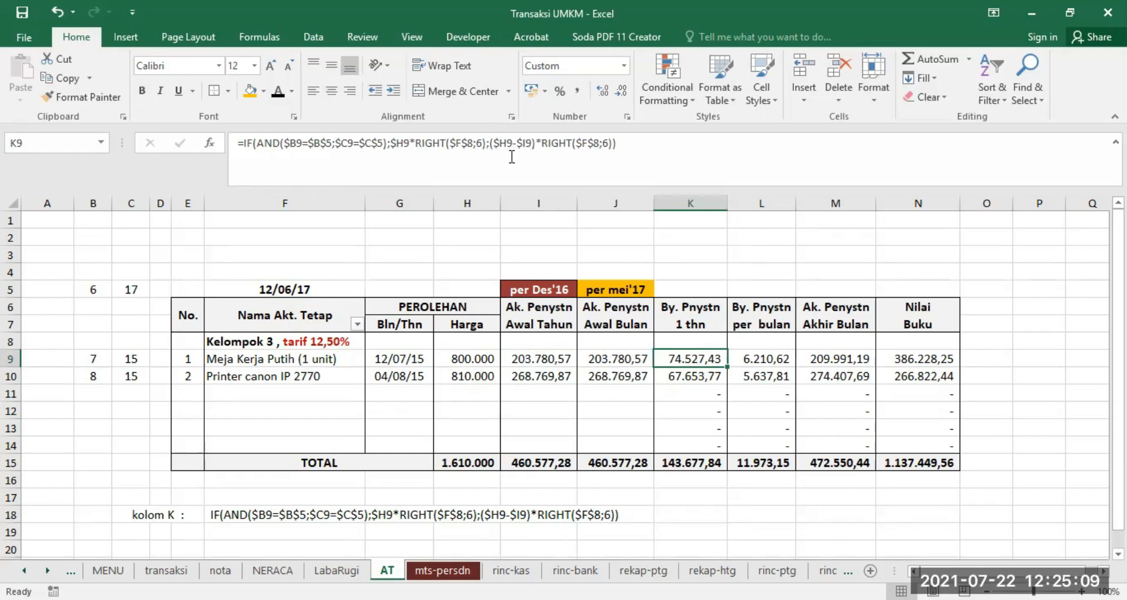
pyautogui.moveTo(490, 143); pyautogui.dragTo(619, 146)
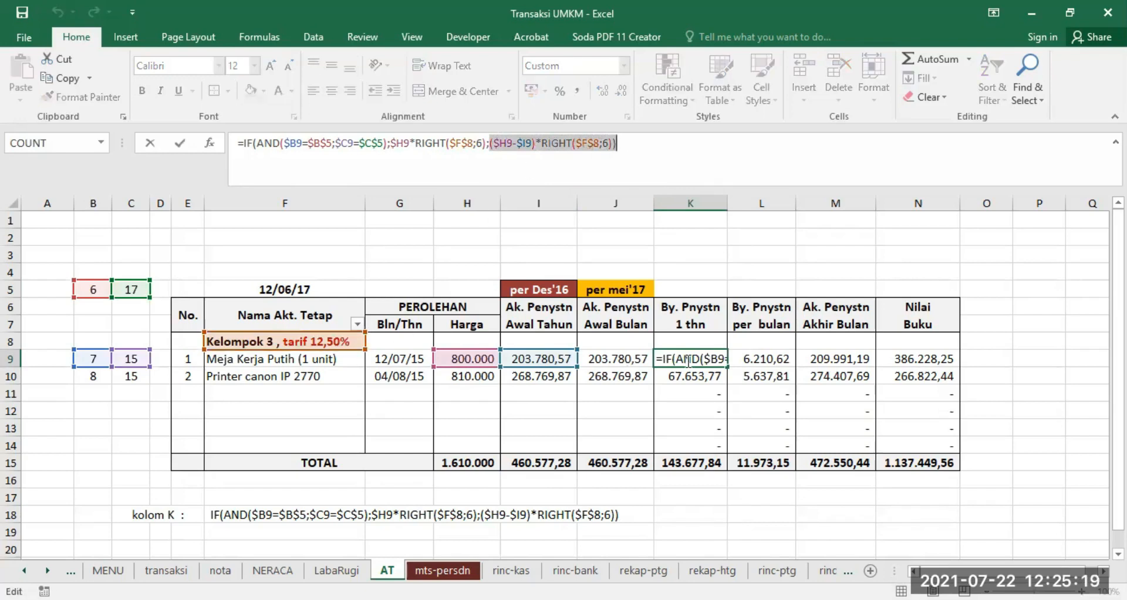
pyautogui.press('Escape')
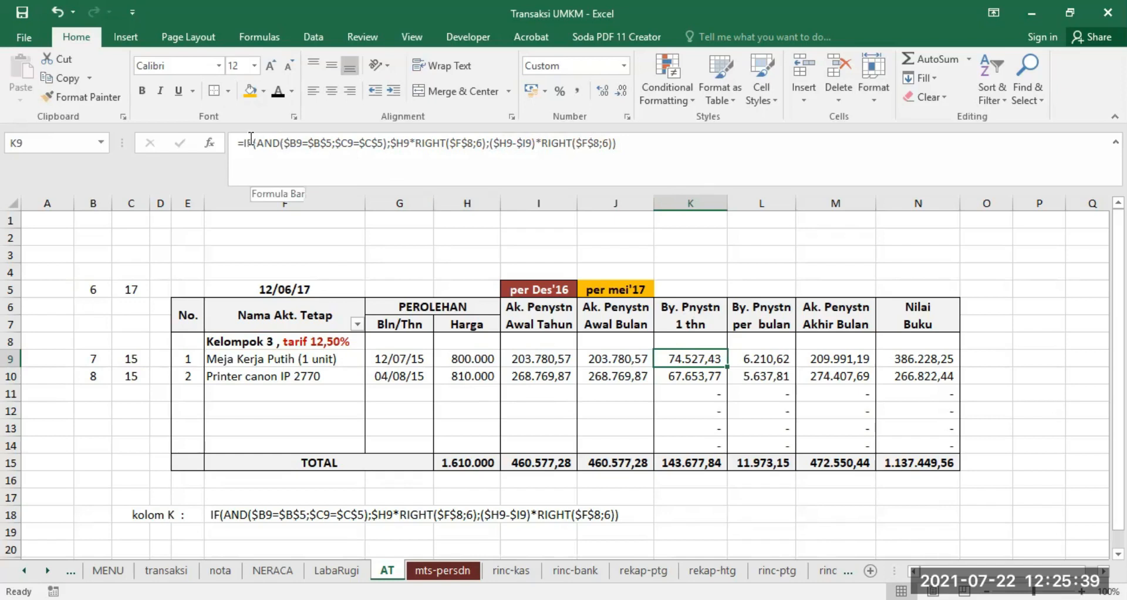
pyautogui.click(245, 143)
pyautogui.moveTo(264, 142); pyautogui.dragTo(485, 143)
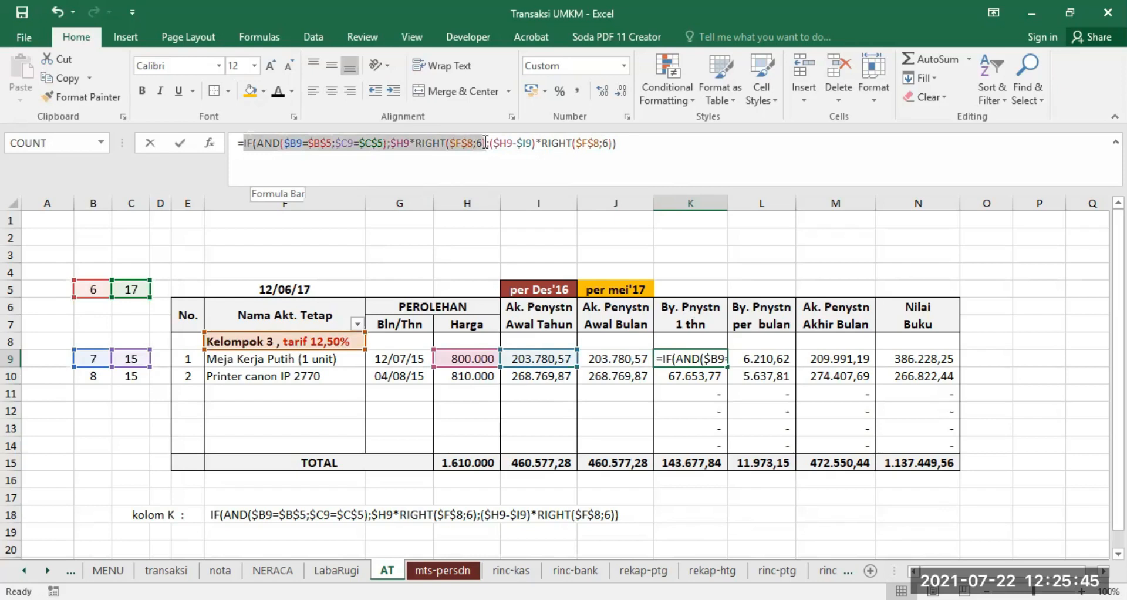
pyautogui.moveTo(490, 143); pyautogui.dragTo(616, 144)
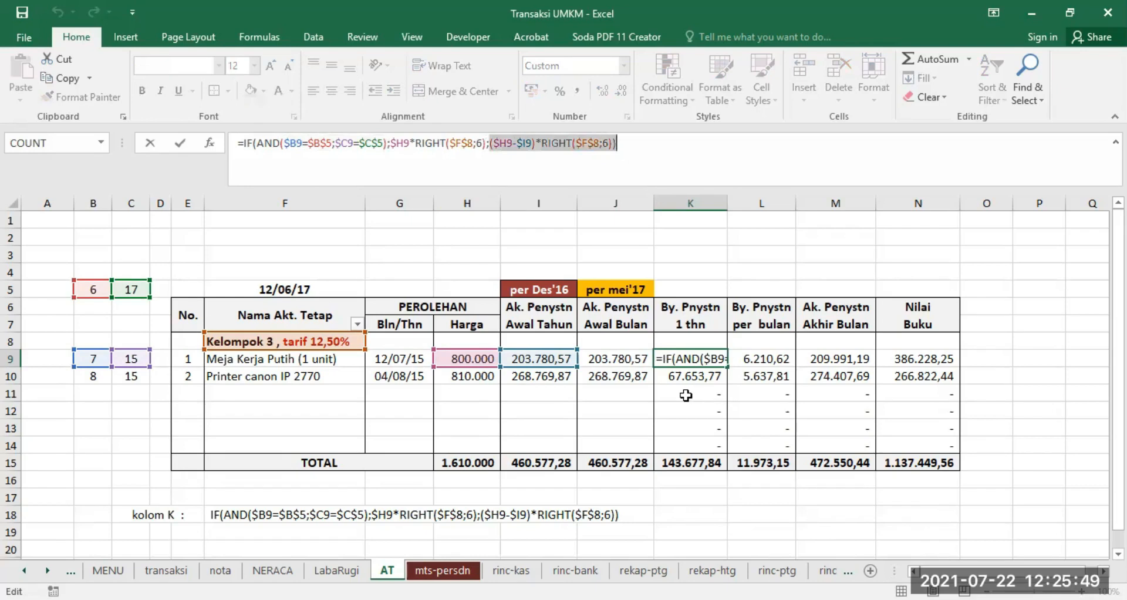
pyautogui.press('Escape')
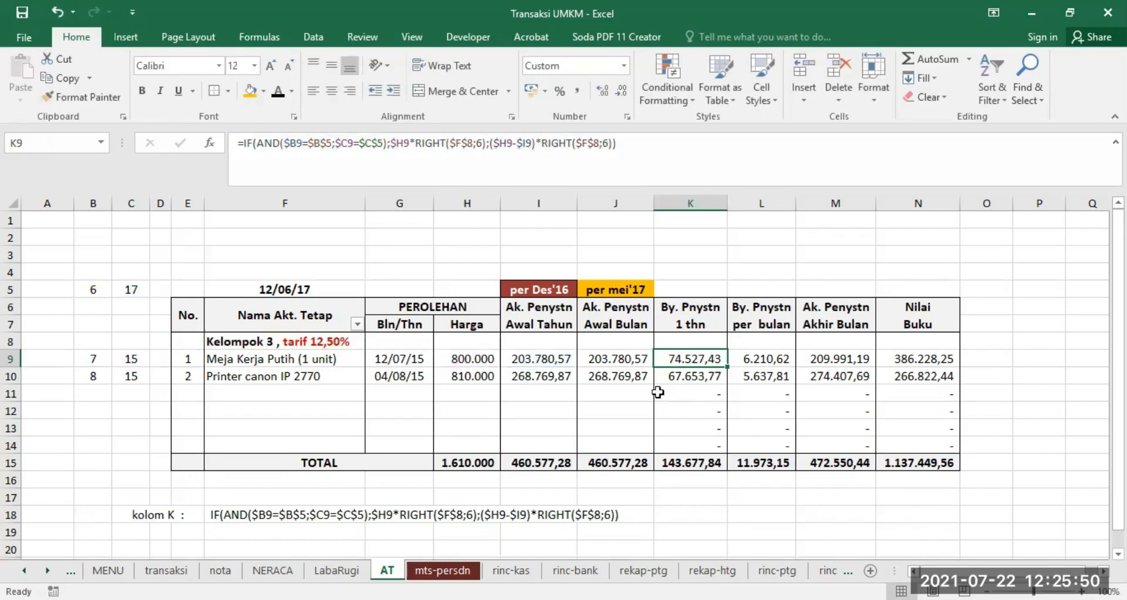
# - Check the acquisition dates in G9 and G10 against column B, and fill B9's MONTH formula down to B10
pyautogui.click(393, 358)
pyautogui.click(87, 359)
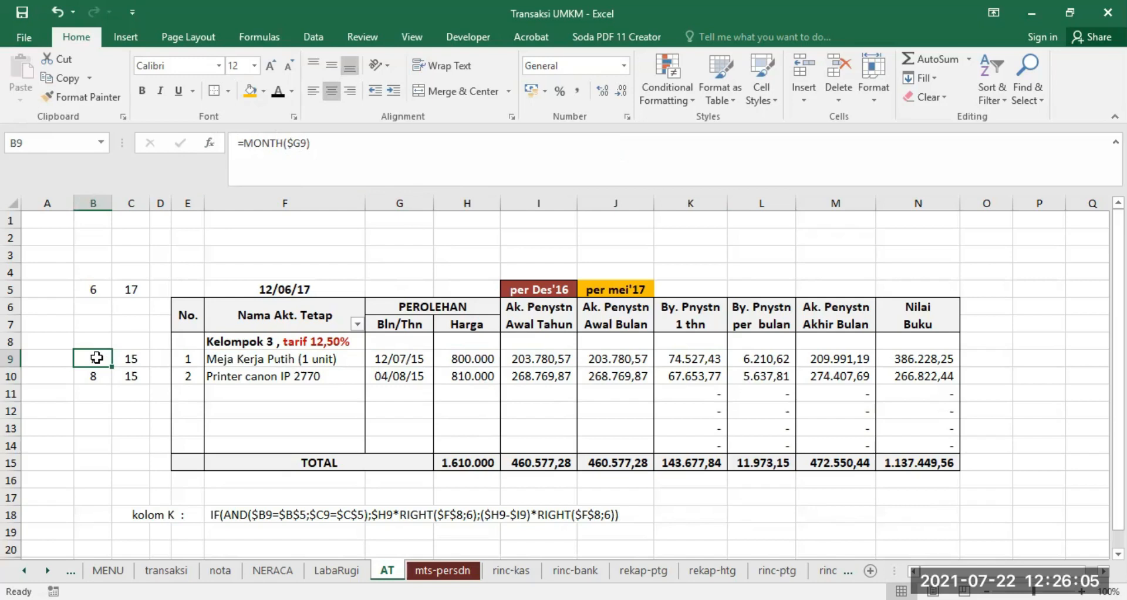
pyautogui.click(407, 376)
pyautogui.click(103, 362)
pyautogui.moveTo(115, 370); pyautogui.dragTo(101, 385)
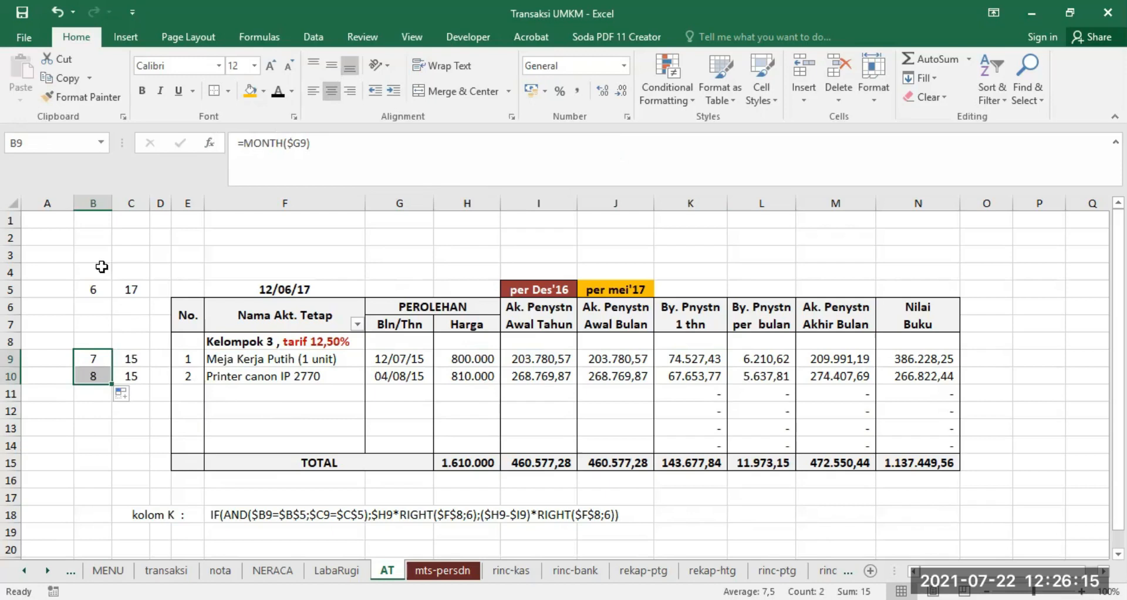
# - Enter =YEAR(G9) in the empty cell B2 to extract the first asset's acquisition year
pyautogui.click(97, 239)
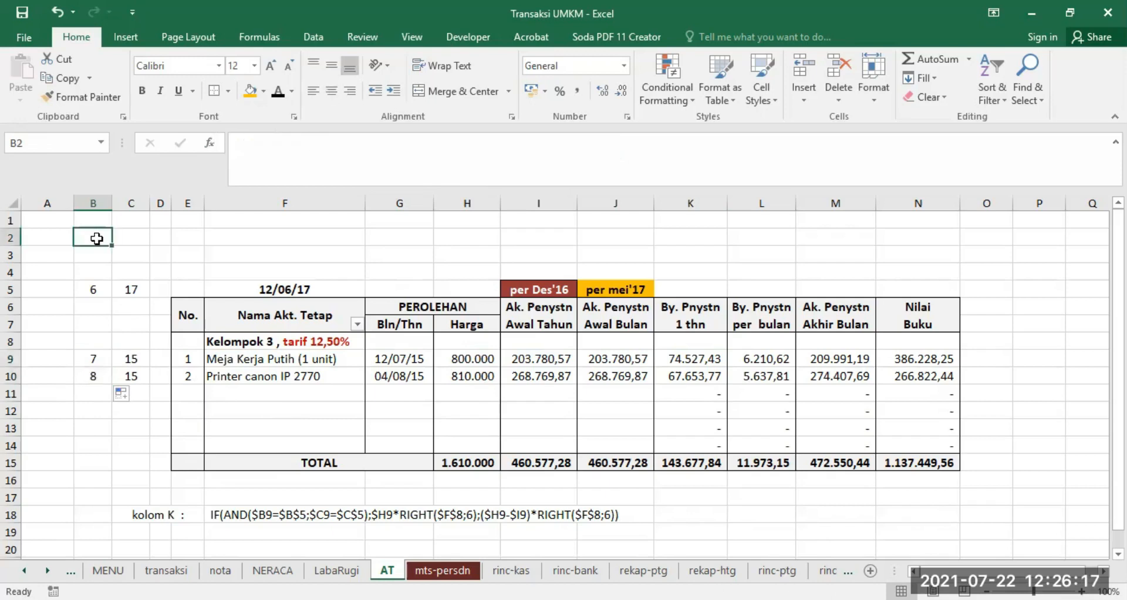
pyautogui.write('=y')
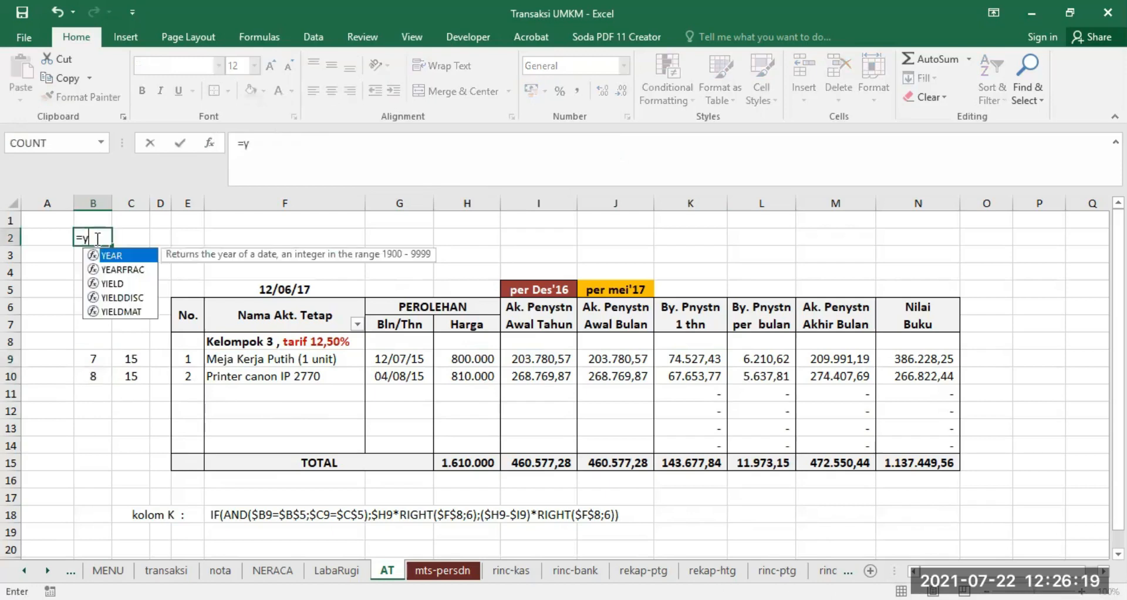
pyautogui.write('ear')
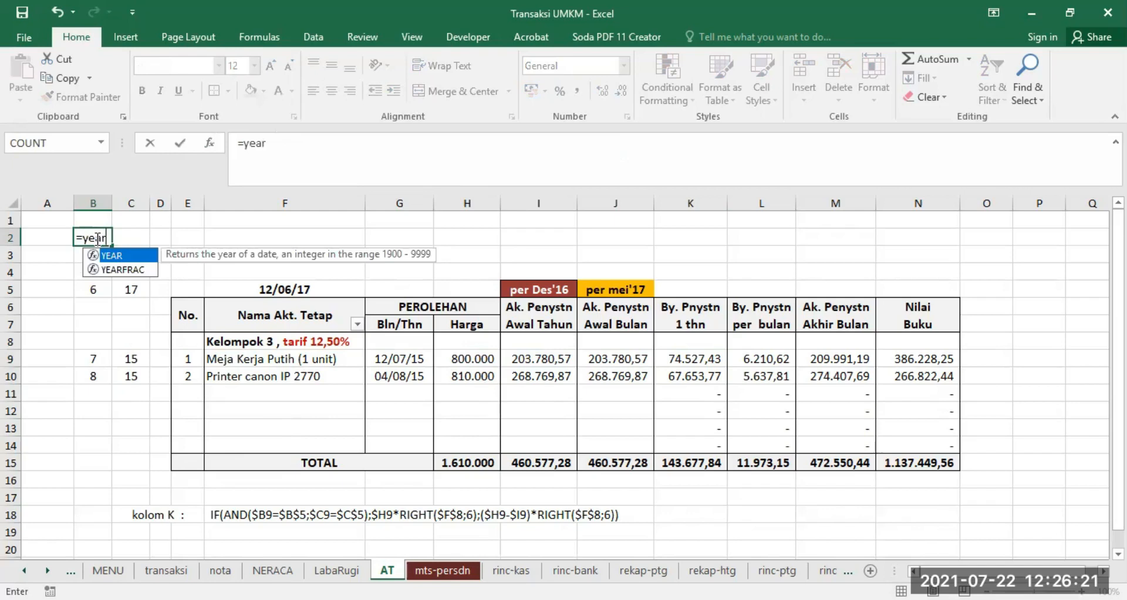
pyautogui.write('(g9)')
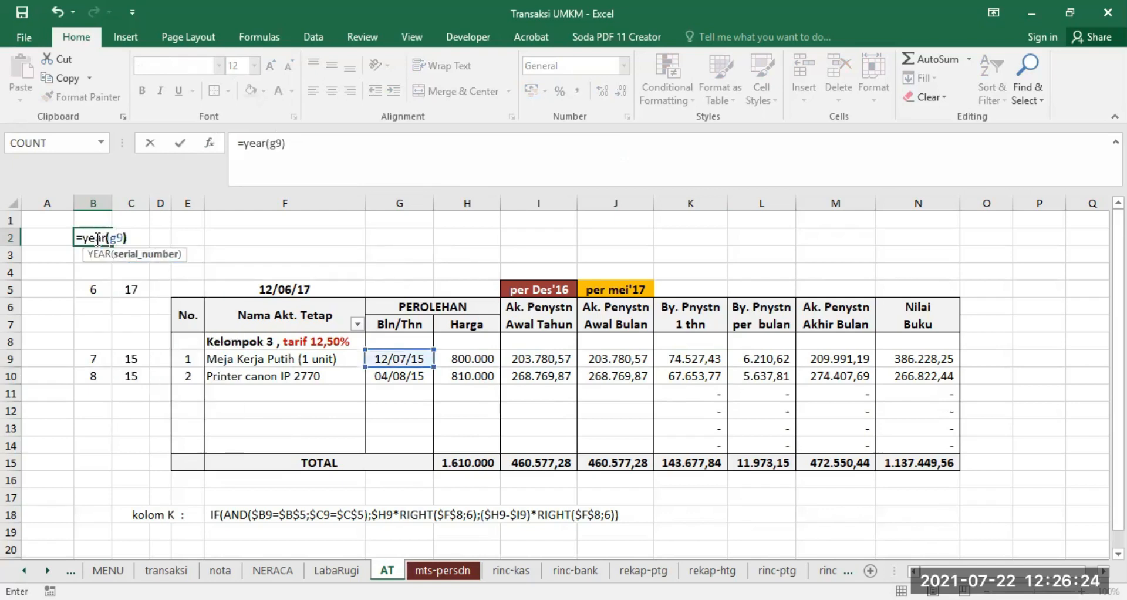
pyautogui.press('Return')
pyautogui.click(97, 238)
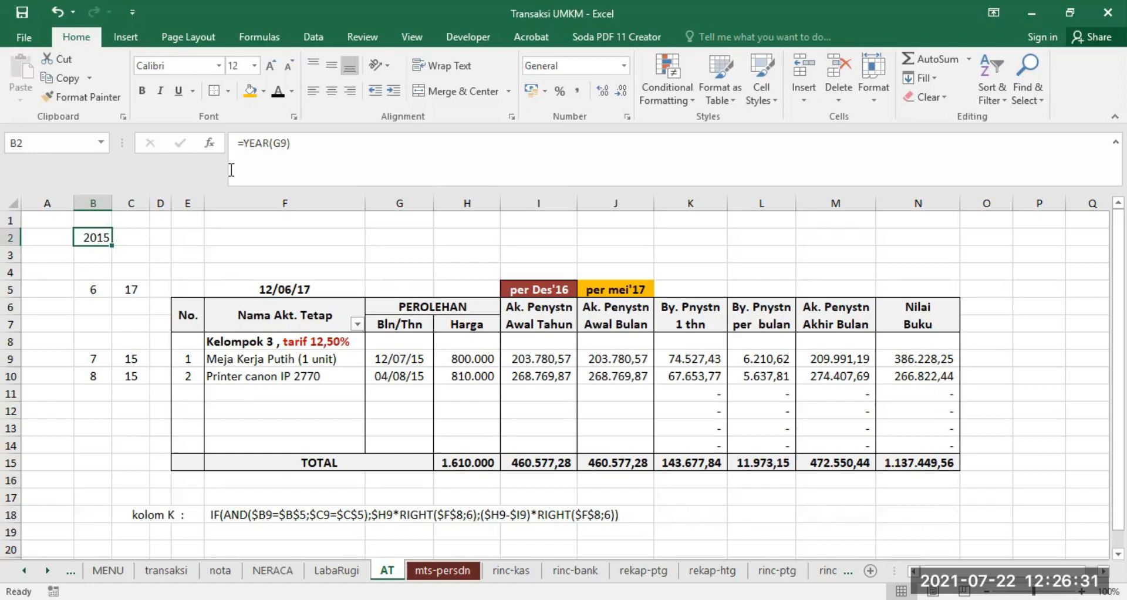
# - Wrap the year formula in B2 with RIGHT to keep two digits, making it =RIGHT(YEAR(G9);2)
pyautogui.click(244, 142)
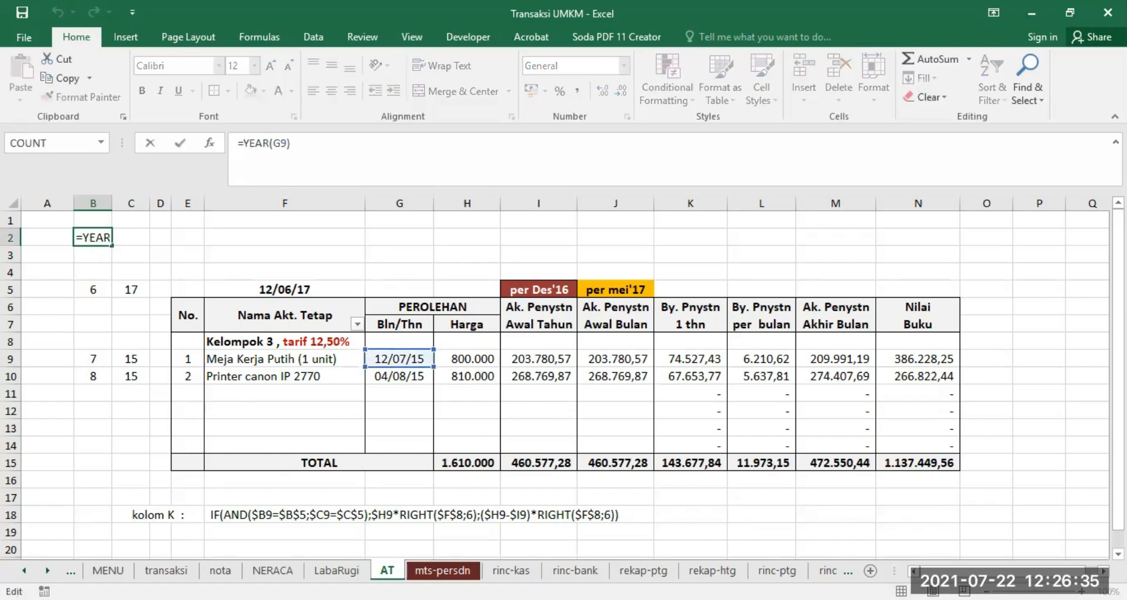
pyautogui.write('R')
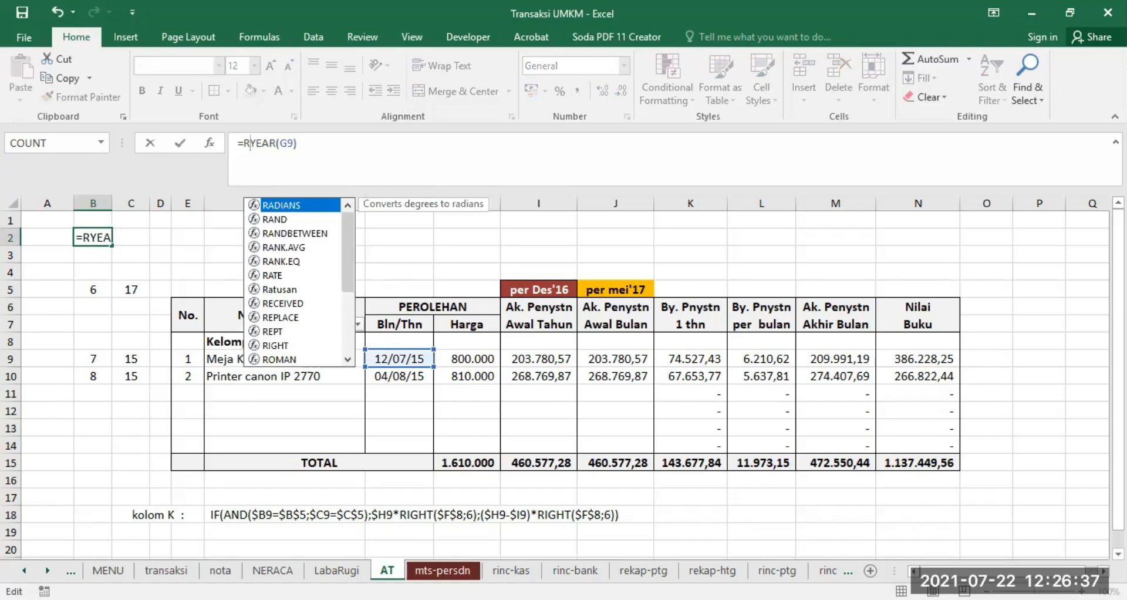
pyautogui.write('IGHT')
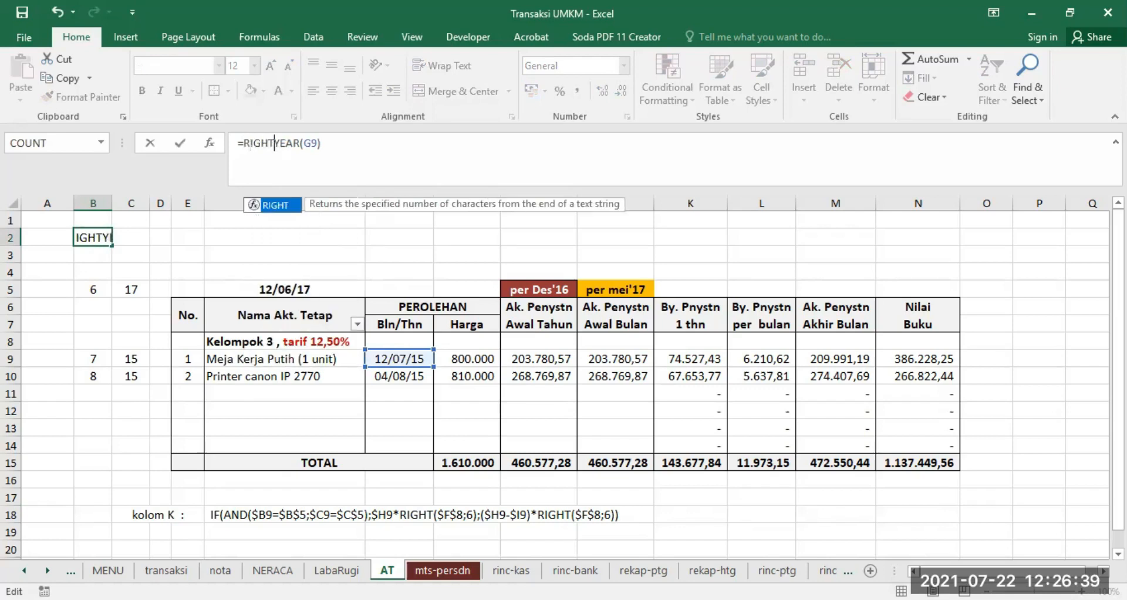
pyautogui.write('(')
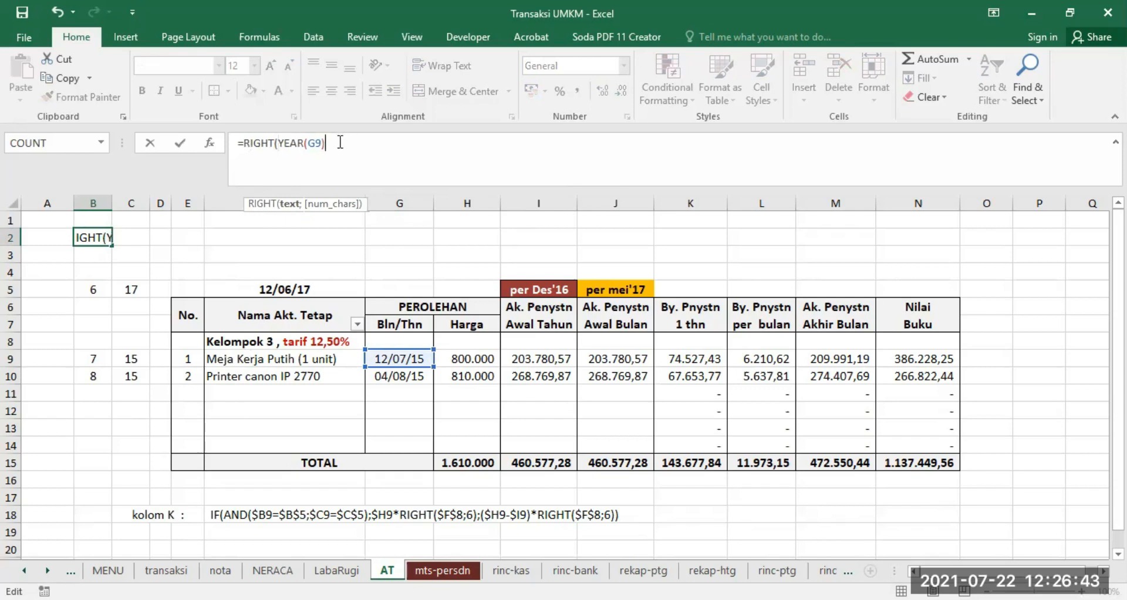
pyautogui.write(';')
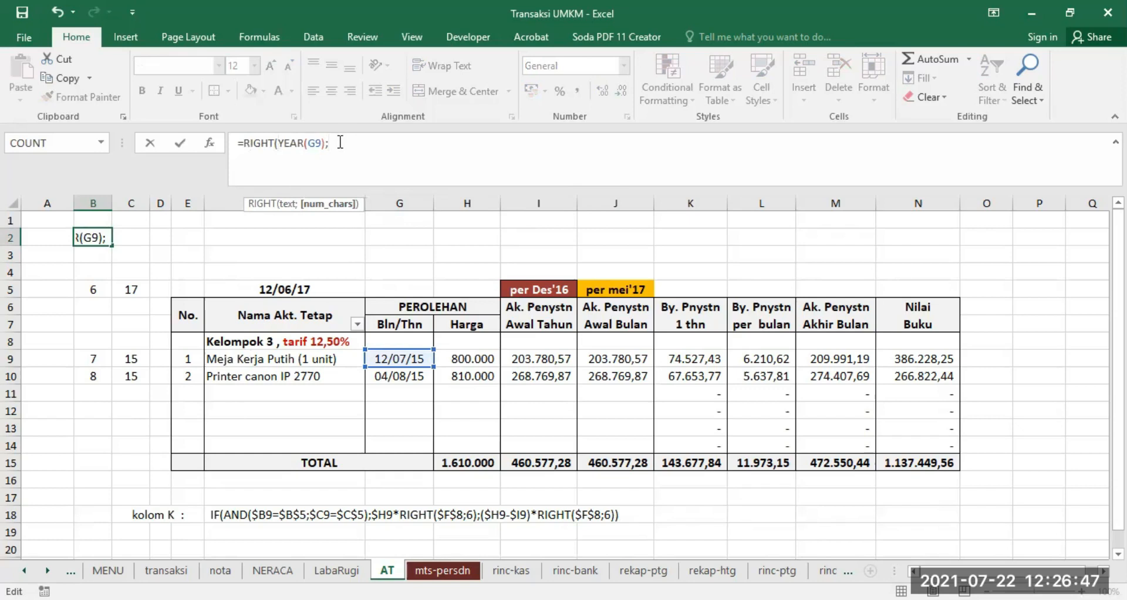
pyautogui.write('2)')
pyautogui.press('Return')
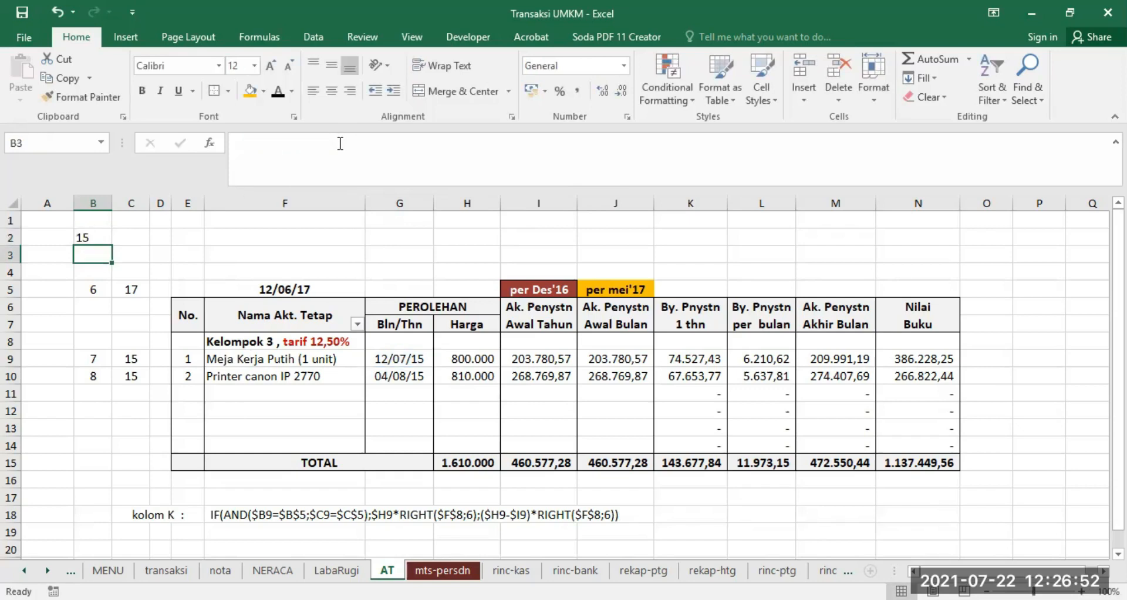
pyautogui.click(88, 239)
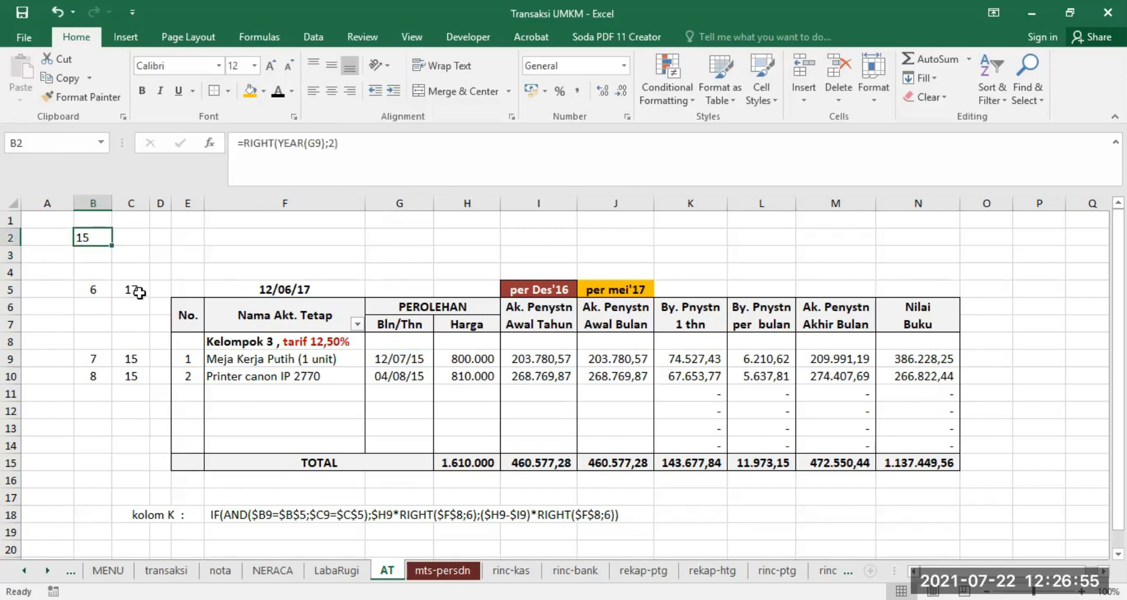
# - Compare the two-digit year formula in C9 with the month and year formulas in B5 and C5 based on date F5
pyautogui.click(139, 361)
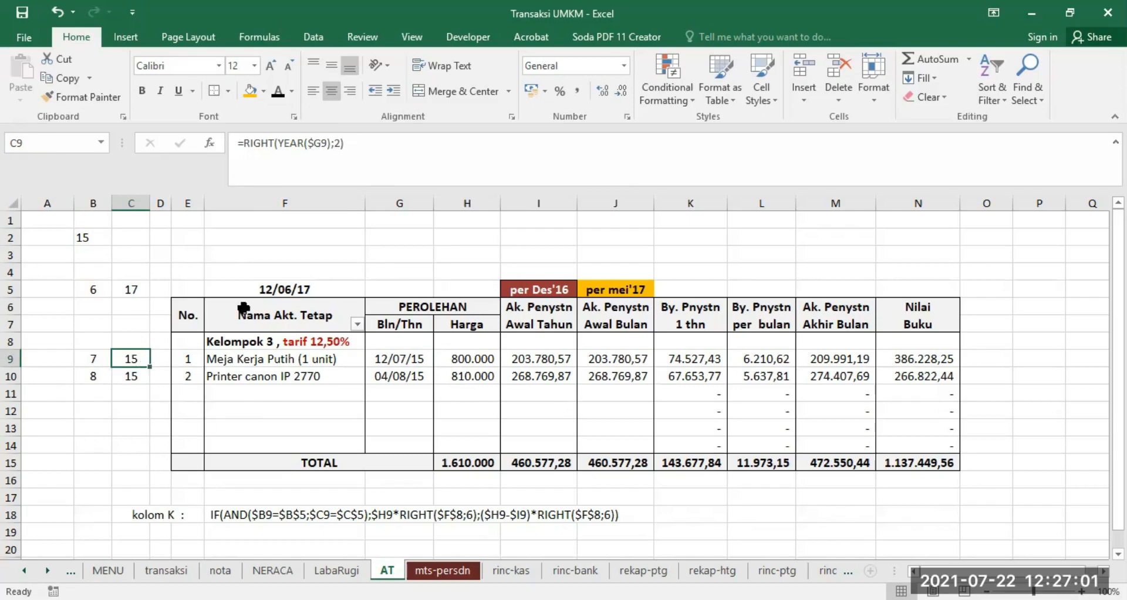
pyautogui.click(300, 289)
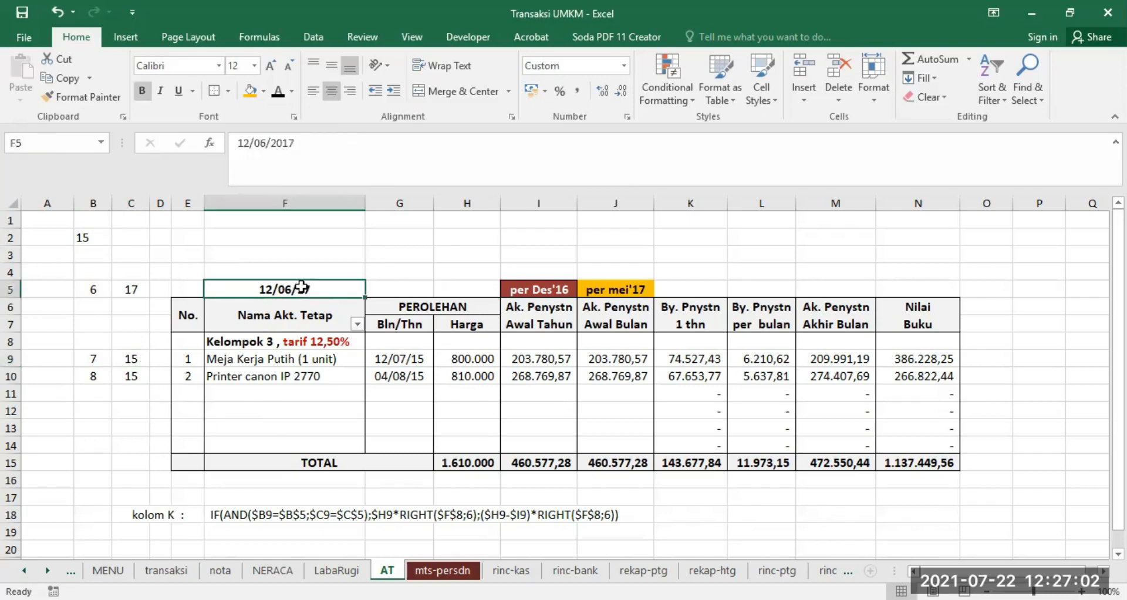
pyautogui.click(105, 287)
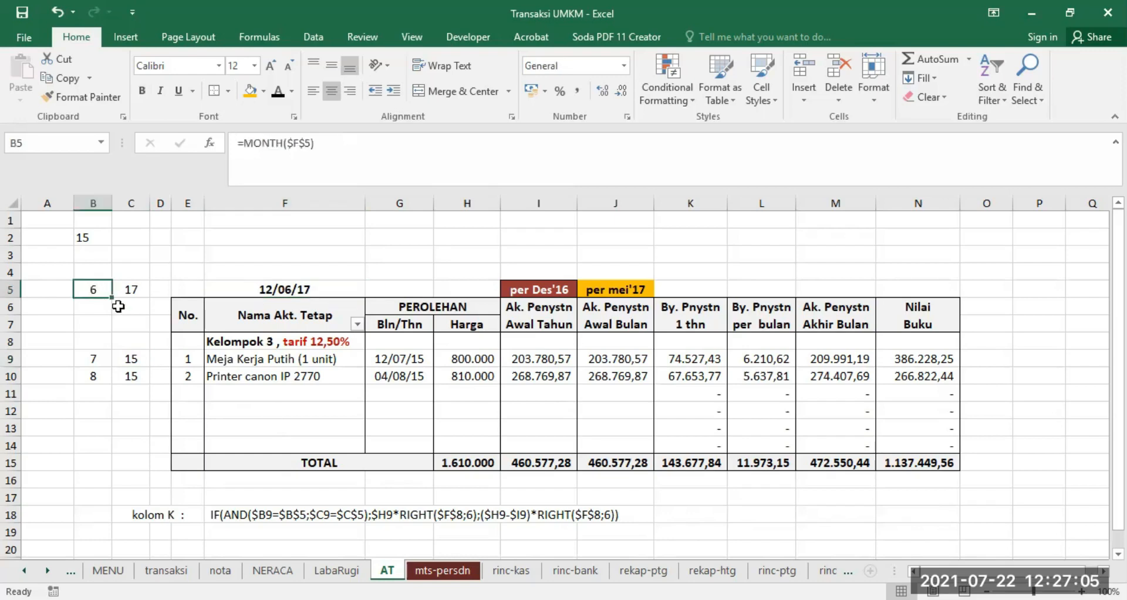
pyautogui.click(128, 289)
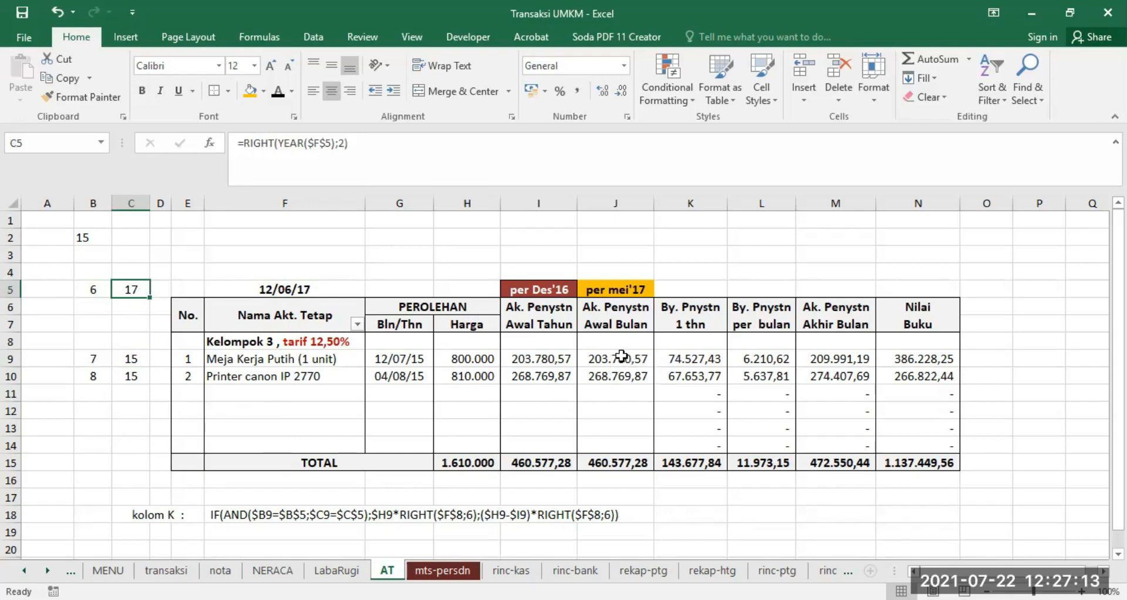
# - Review the first asset's annual depreciation in K9, monthly depreciation in L9 and ending accumulation in M9, tracing the latter's source in J9
pyautogui.click(686, 358)
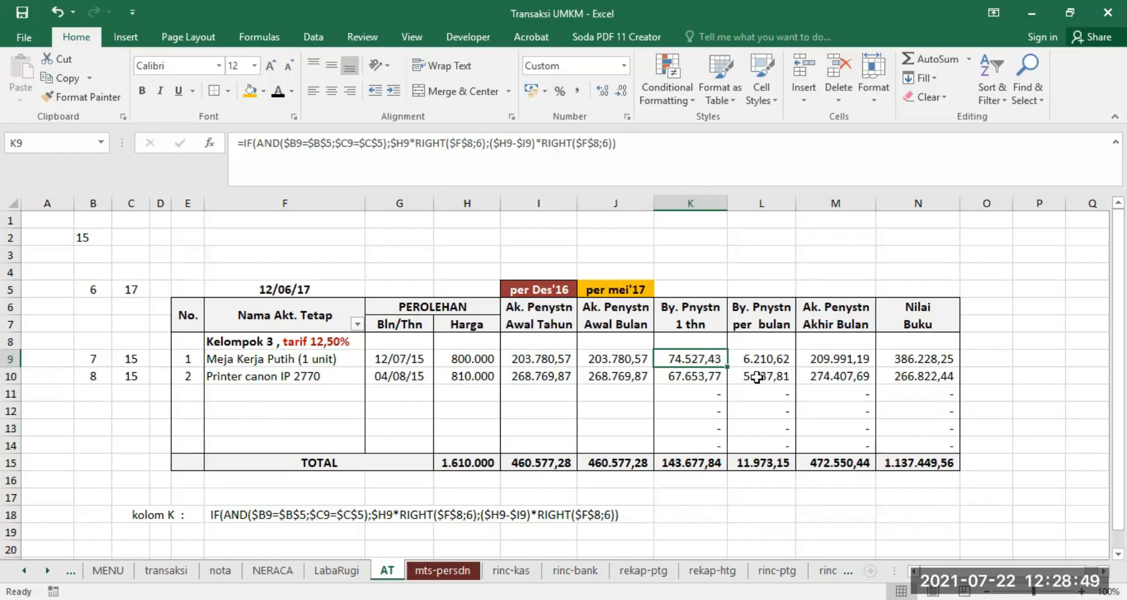
pyautogui.click(768, 359)
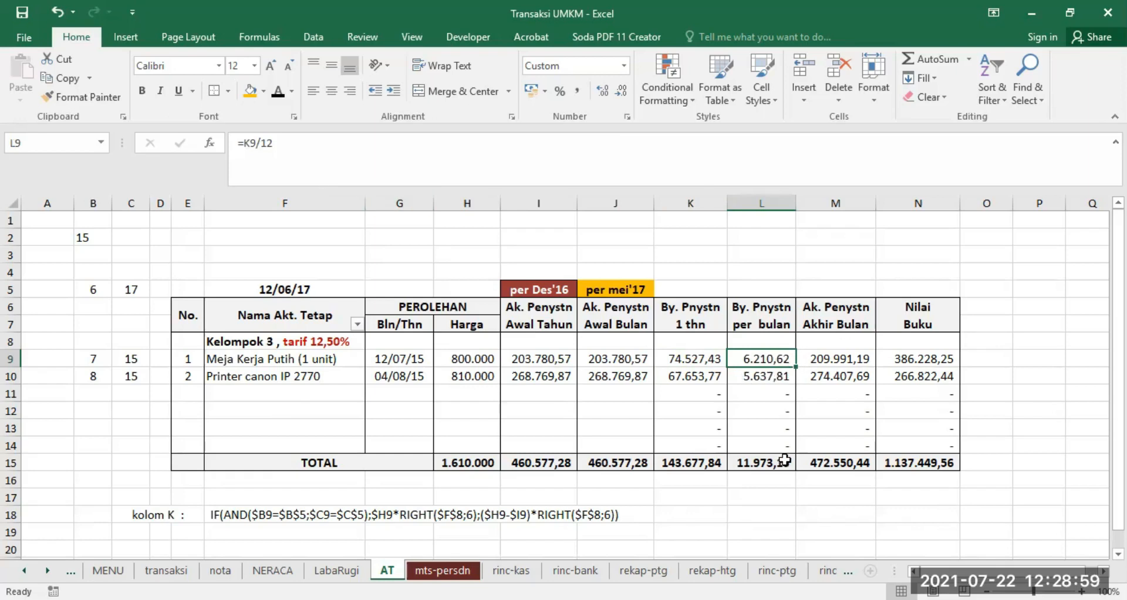
pyautogui.click(843, 359)
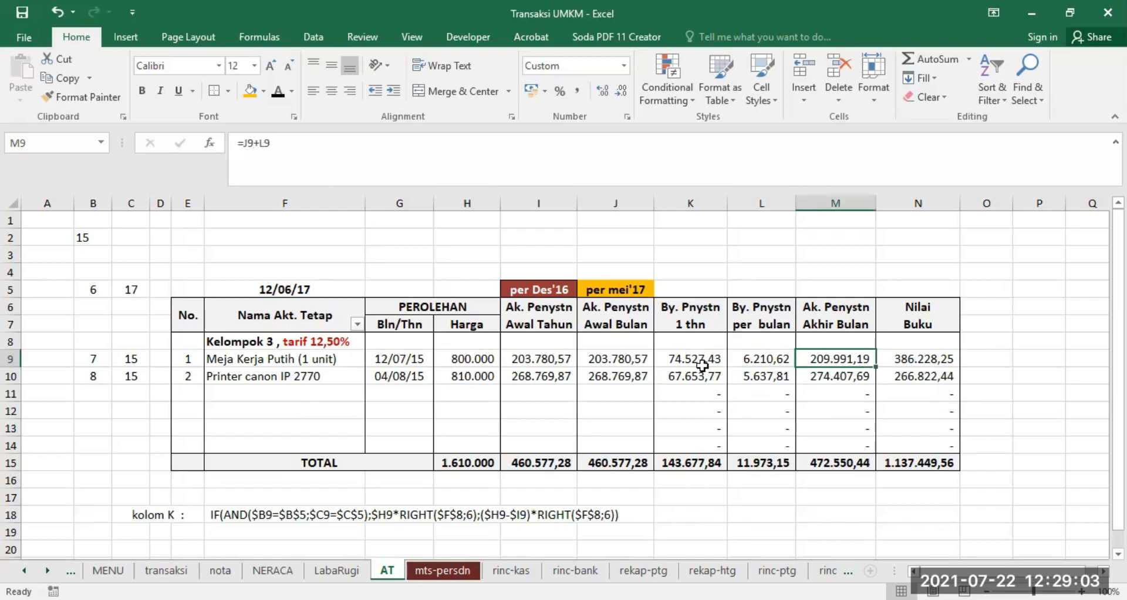
pyautogui.click(610, 359)
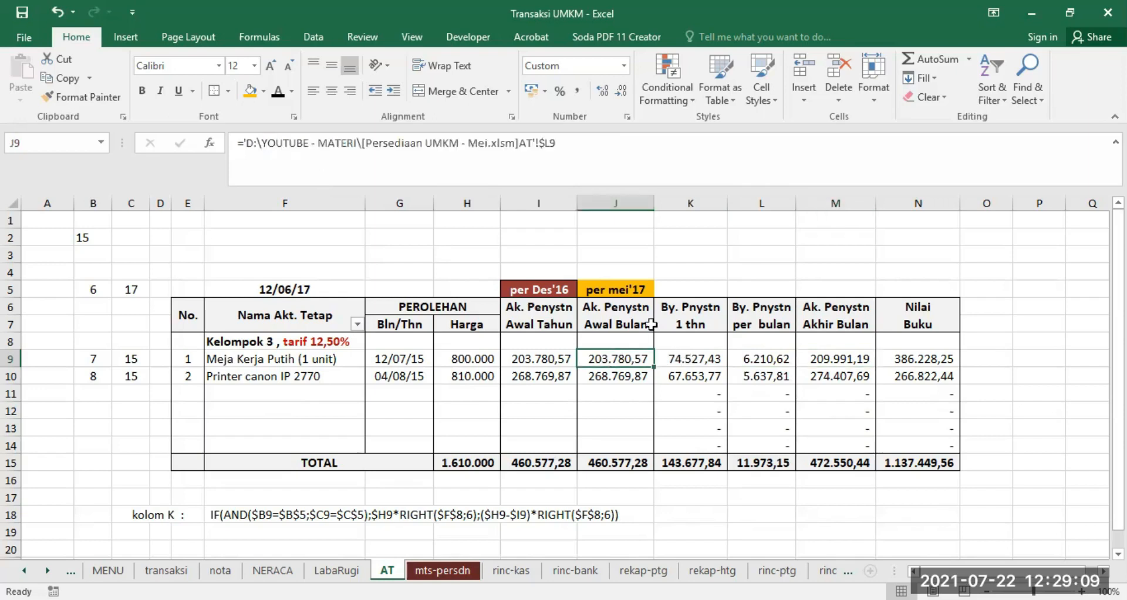
pyautogui.click(828, 357)
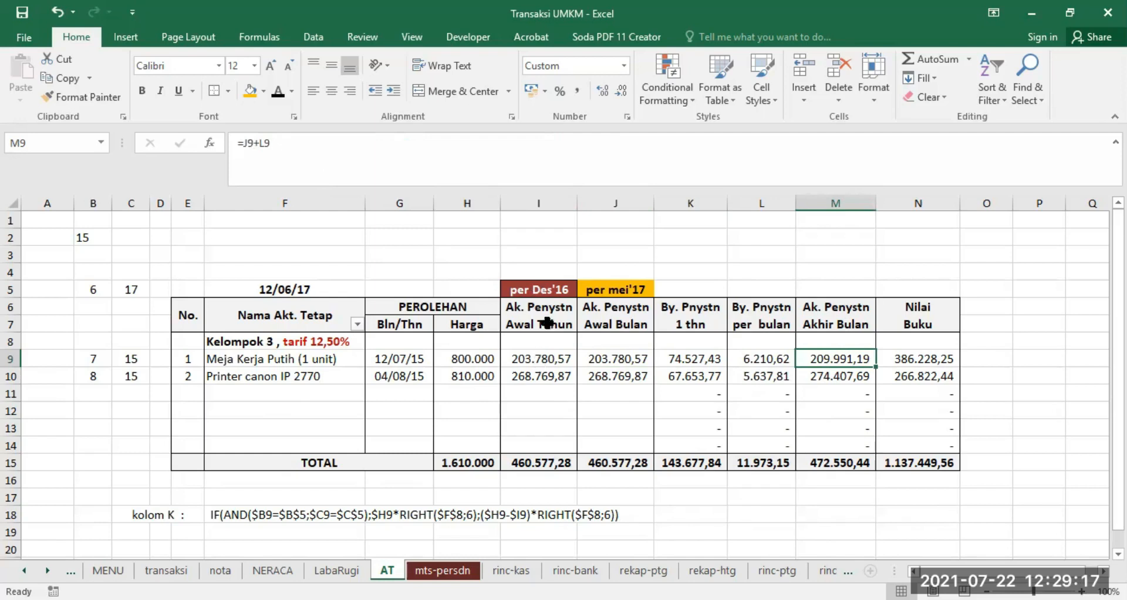
# - Compare the start-of-year accumulated depreciation in I9:I10 with the external-workbook link for the start-of-month figure in J9
pyautogui.click(529, 359)
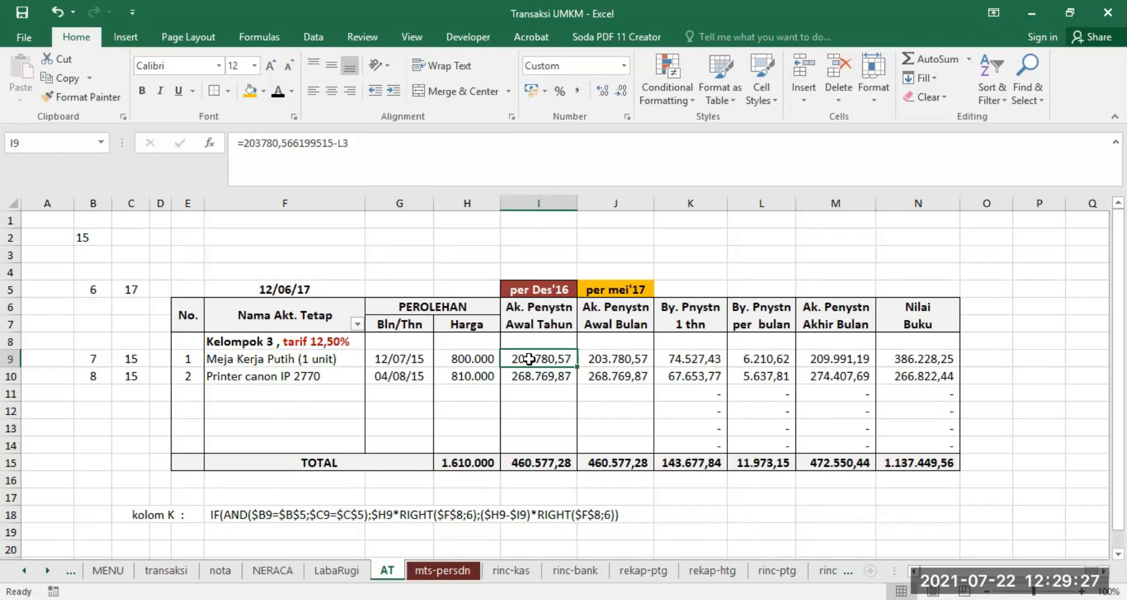
pyautogui.moveTo(529, 361); pyautogui.dragTo(534, 375)
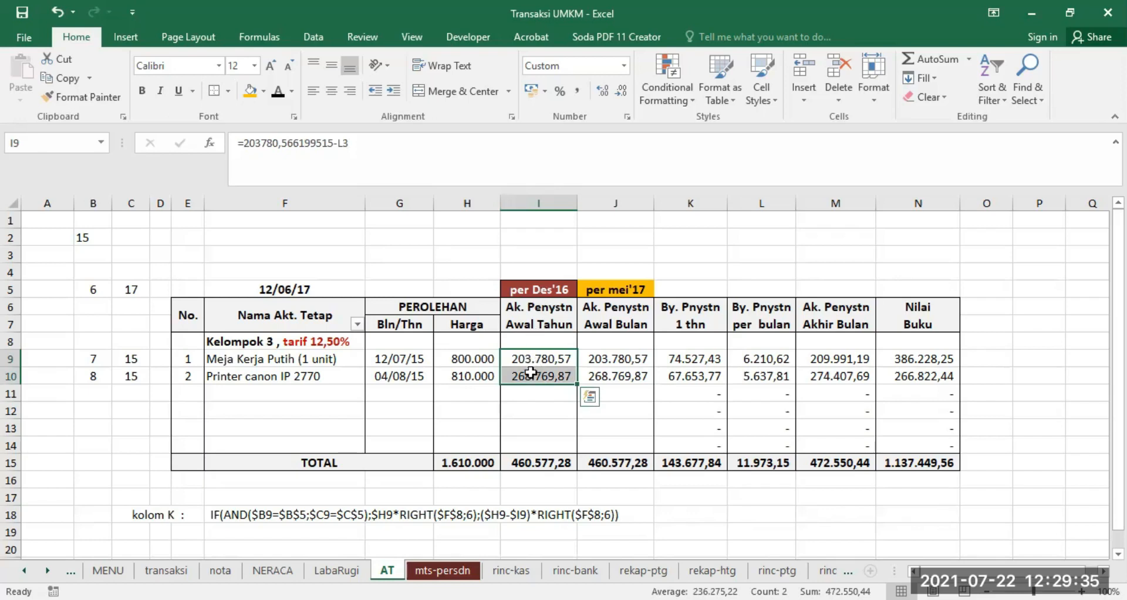
pyautogui.click(614, 354)
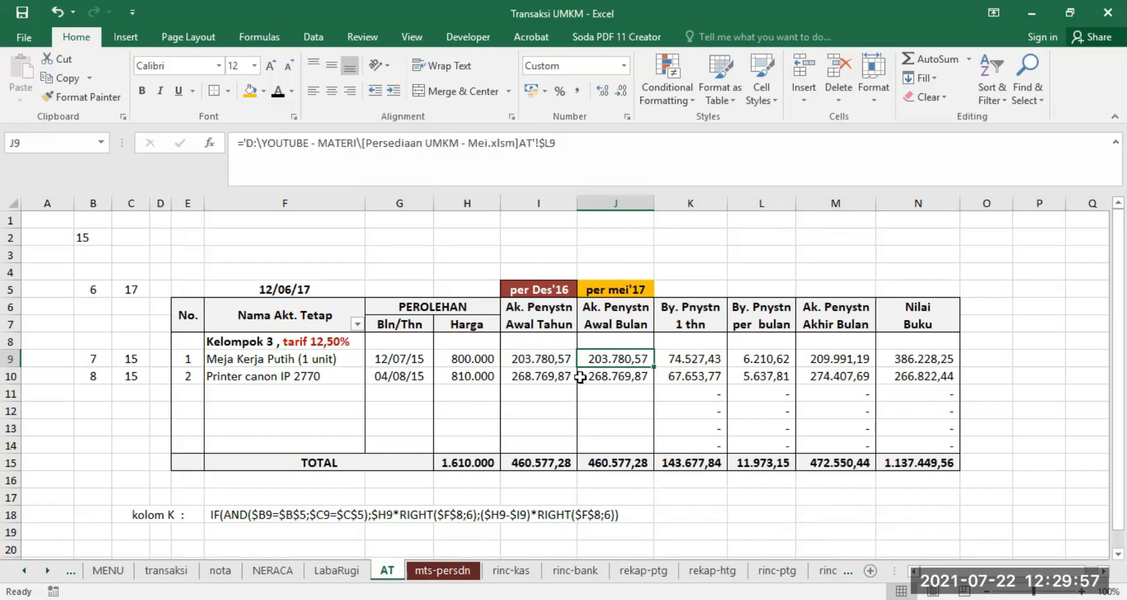
pyautogui.click(542, 359)
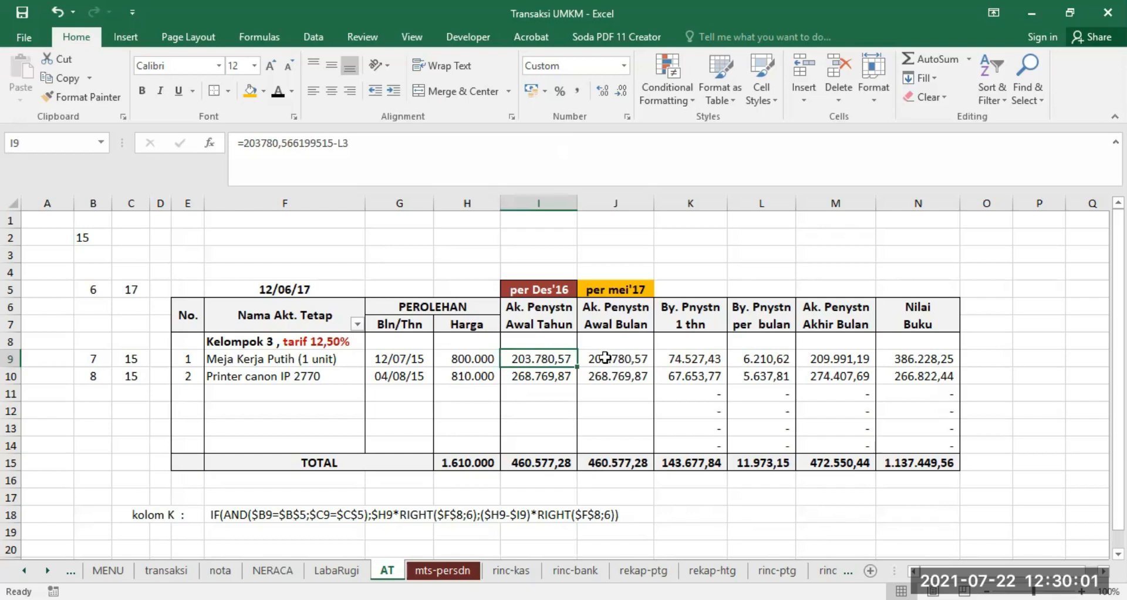
pyautogui.moveTo(611, 357); pyautogui.dragTo(614, 376)
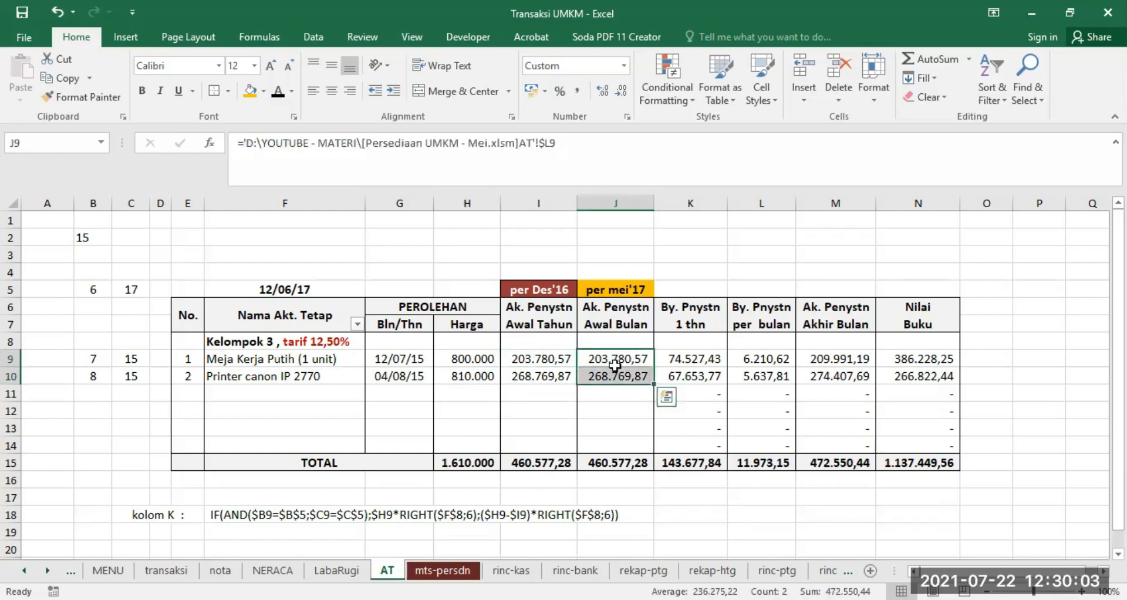
pyautogui.rightClick(614, 362)
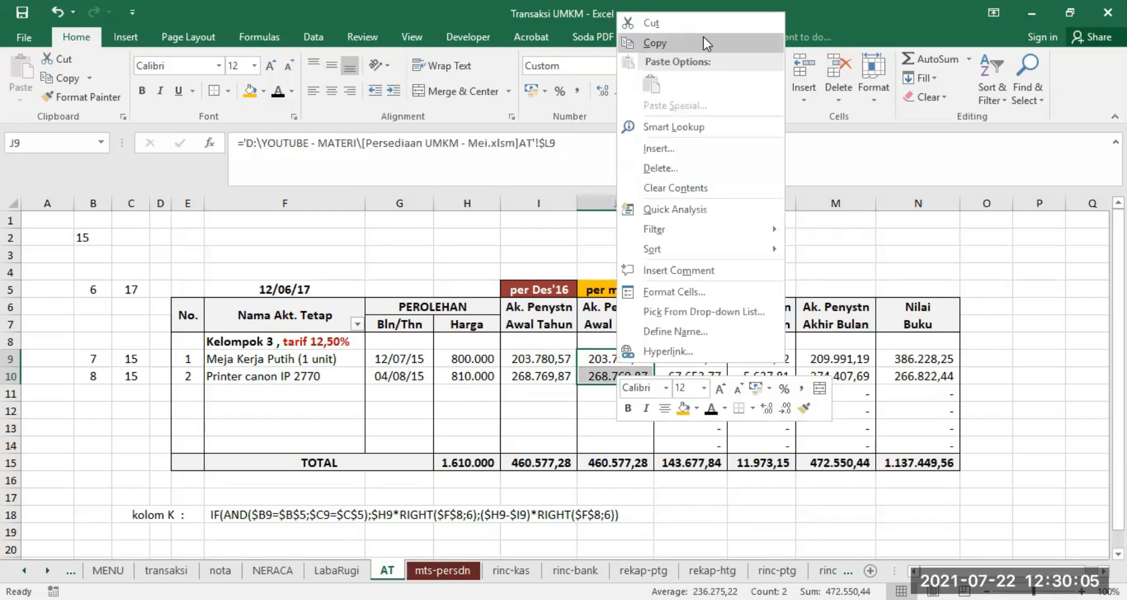
pyautogui.click(703, 42)
pyautogui.rightClick(610, 368)
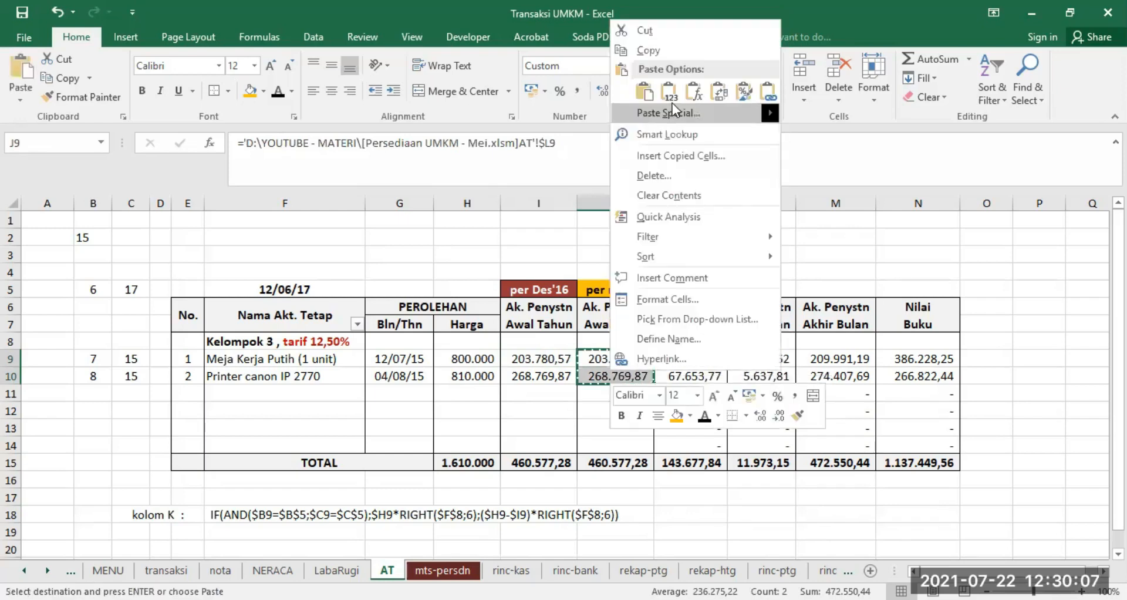
pyautogui.click(596, 368)
pyautogui.press('Escape')
# - Convert the start-of-year accumulated depreciation formulas in I9:I10 on the AT sheet to fixed values
pyautogui.click(540, 363)
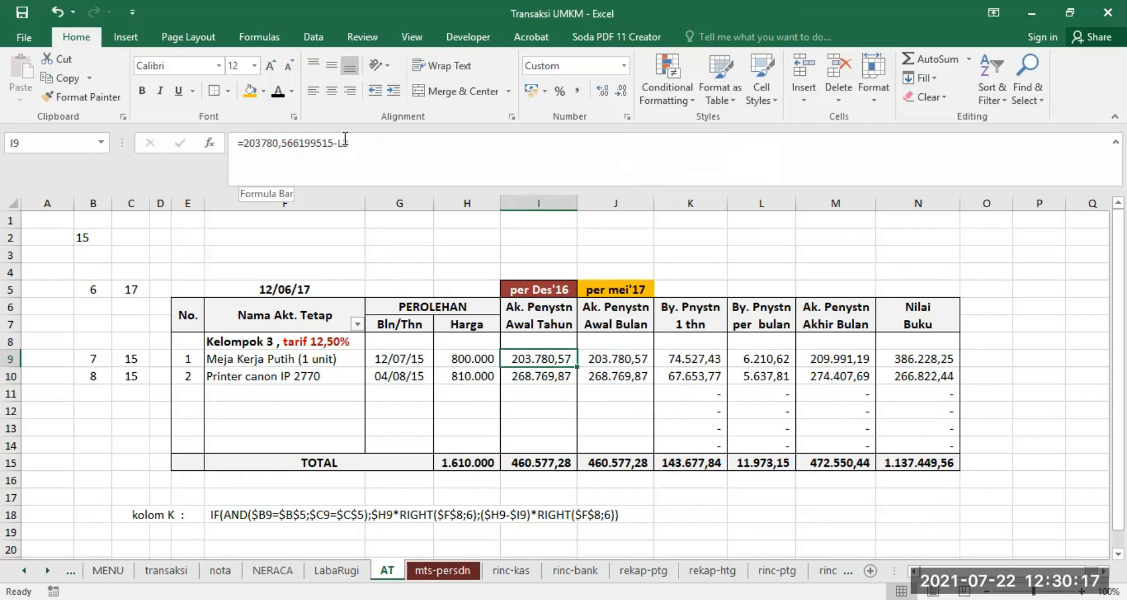
pyautogui.moveTo(537, 359); pyautogui.dragTo(533, 372)
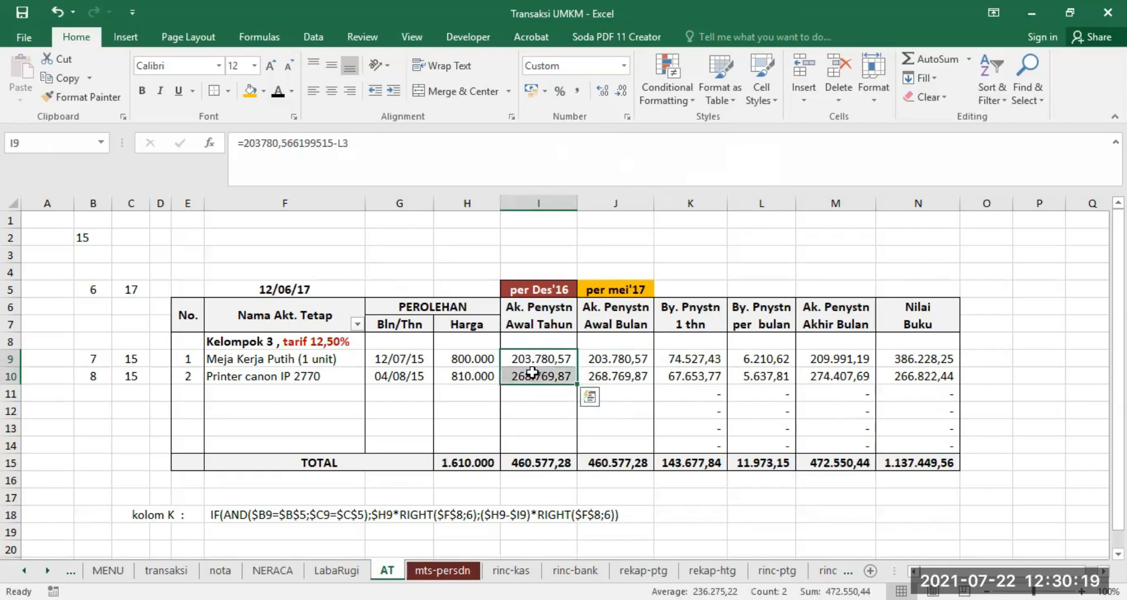
pyautogui.rightClick(533, 372)
pyautogui.click(631, 56)
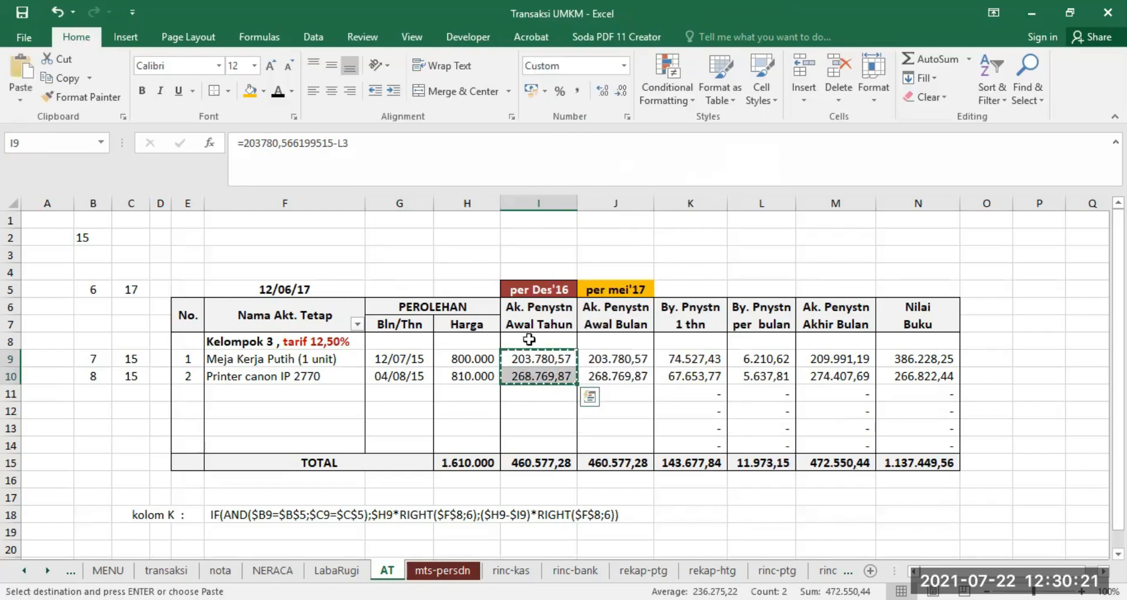
pyautogui.rightClick(529, 355)
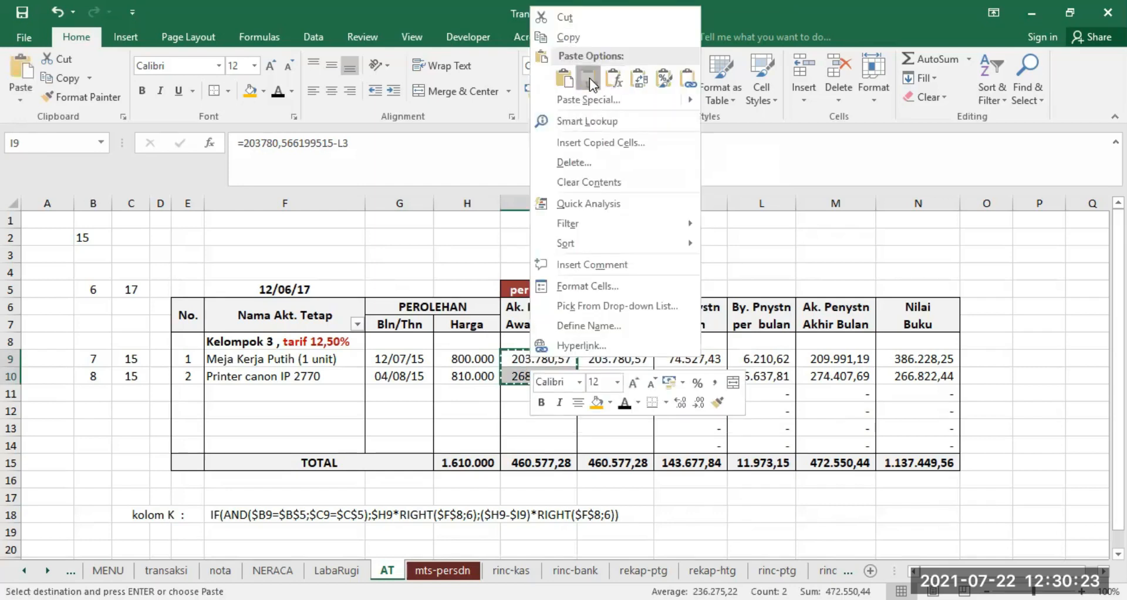
pyautogui.click(589, 78)
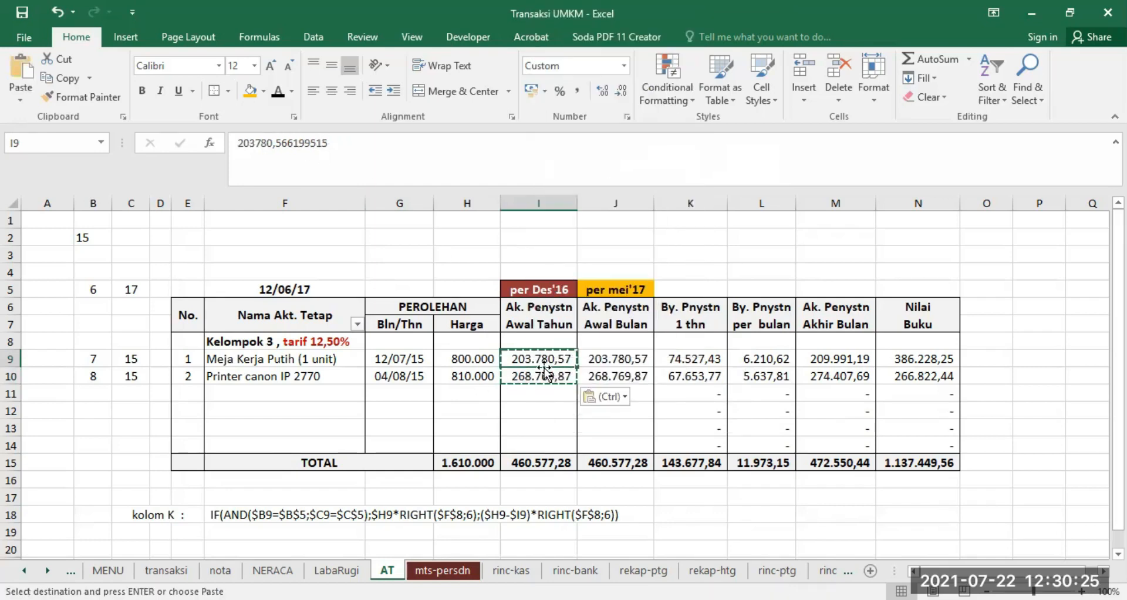
pyautogui.click(538, 421)
pyautogui.press('Escape')
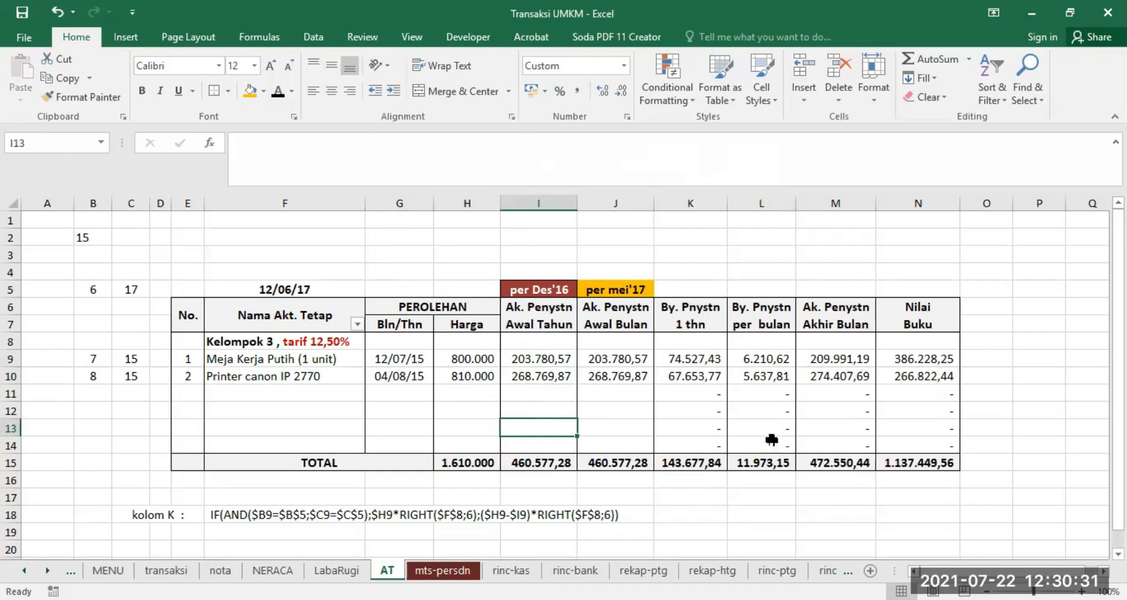
# - Re-enter the Akm. Penyusutan link in NERACA F20 as =AT!L15, taking the monthly depreciation total from the AT sheet
pyautogui.click(764, 204)
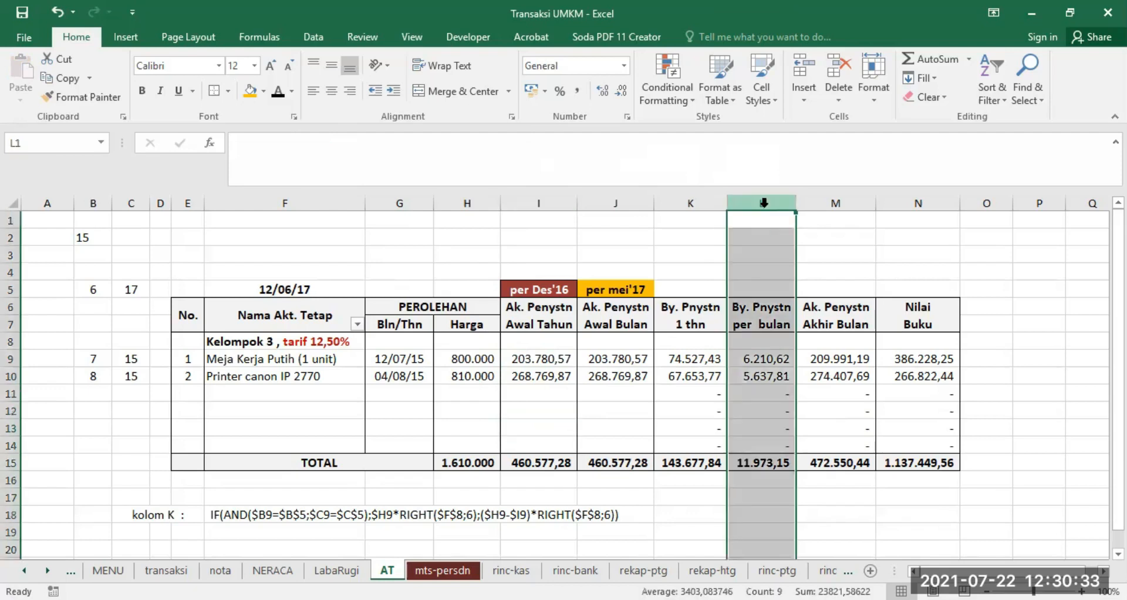
pyautogui.click(276, 572)
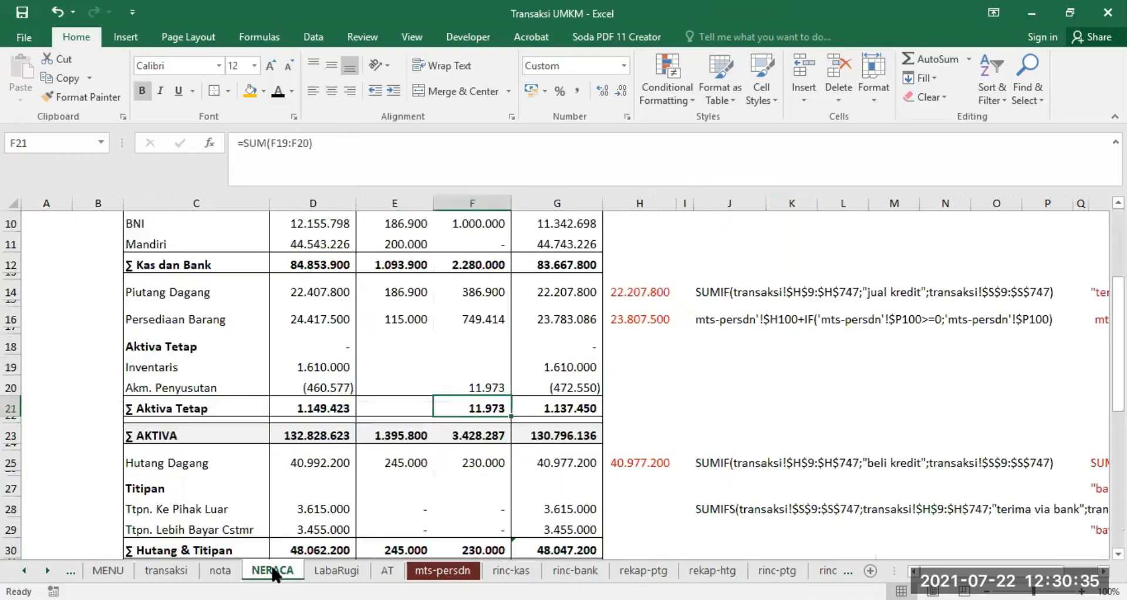
pyautogui.click(476, 384)
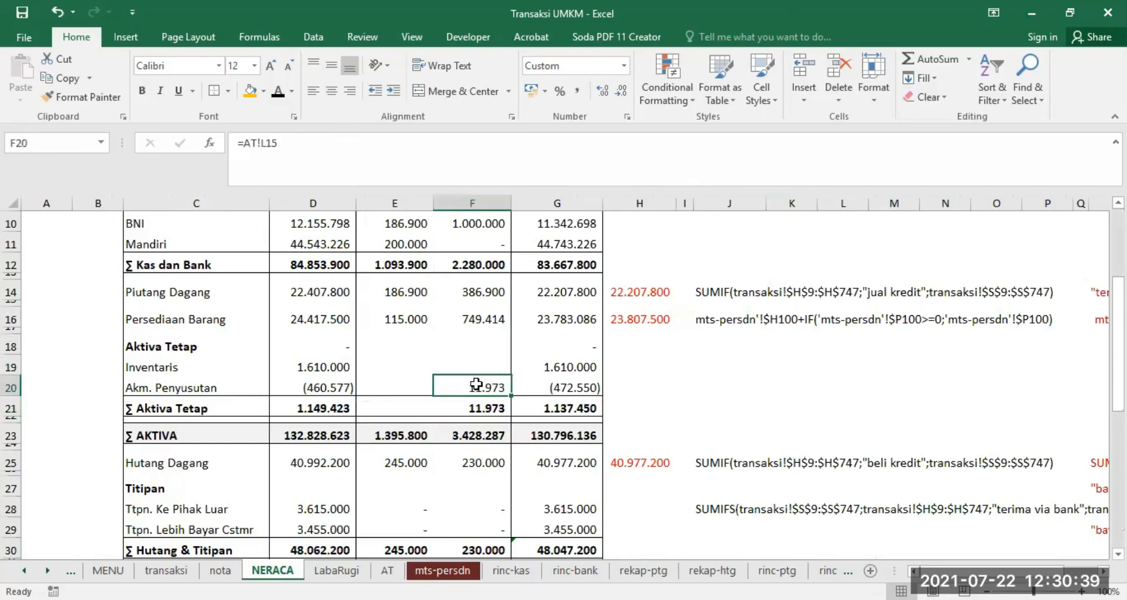
pyautogui.write('=')
pyautogui.click(387, 570)
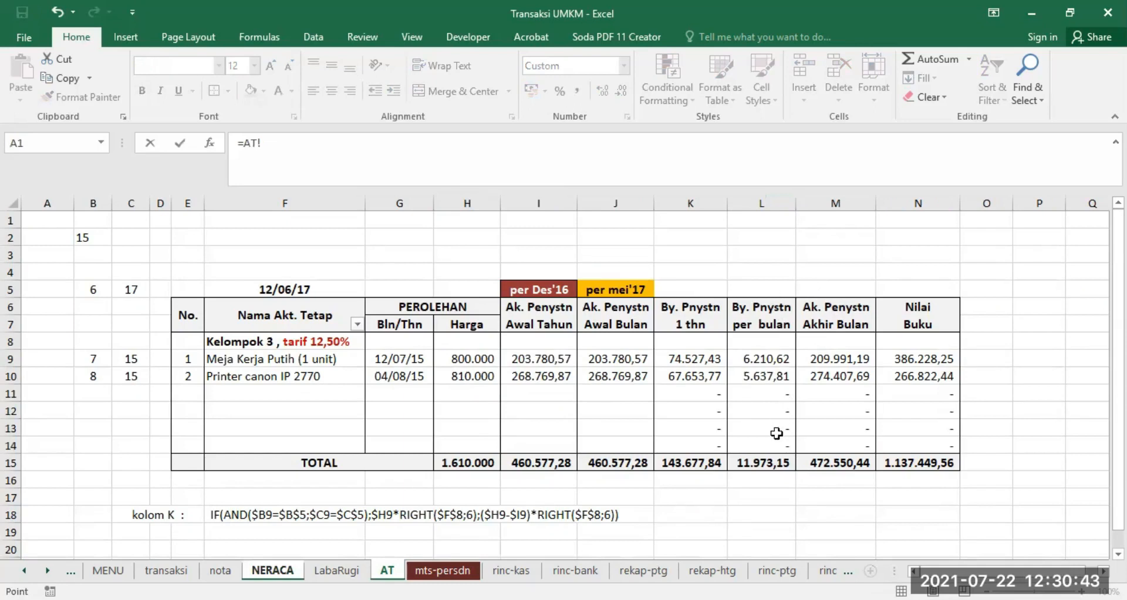
pyautogui.click(764, 461)
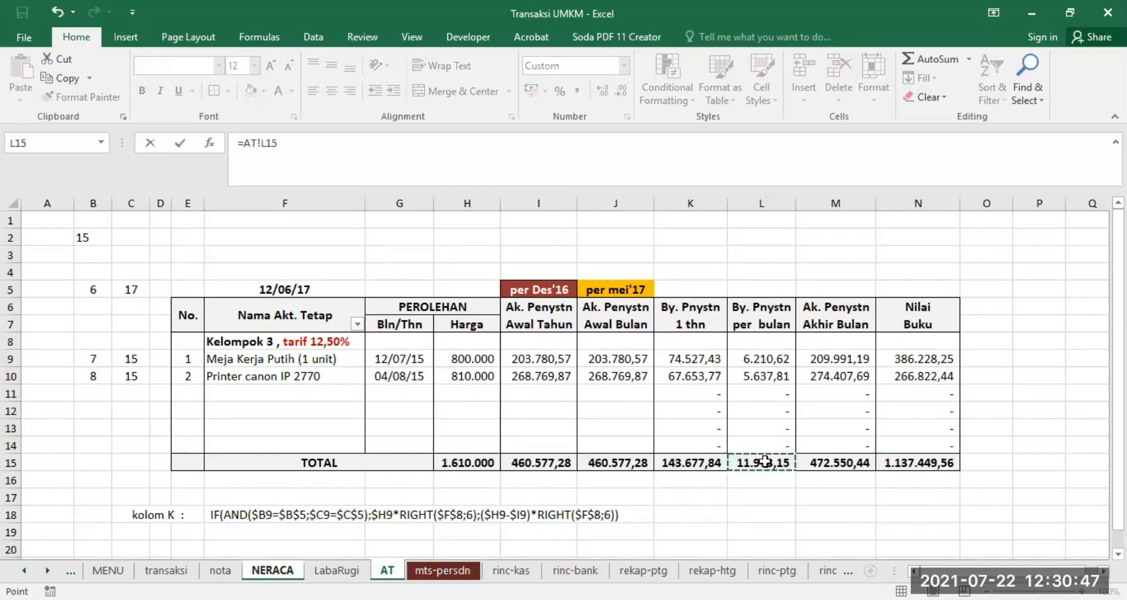
pyautogui.press('Return')
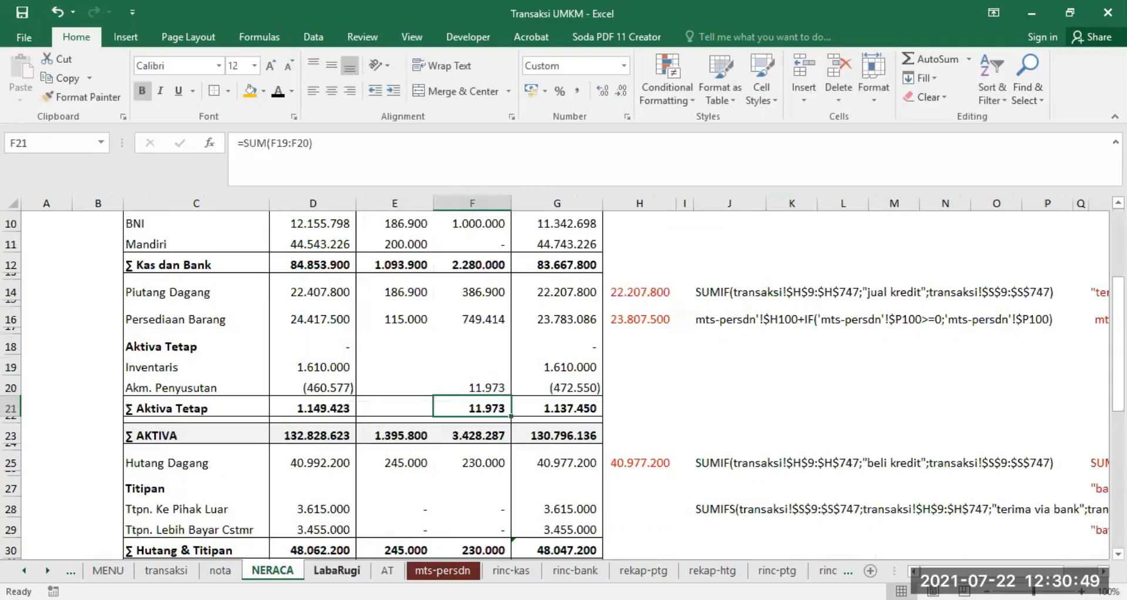
# - Re-enter the Biaya Penystn Inventaris link in LabaRugi E25 as =AT!L15
pyautogui.click(339, 570)
pyautogui.click(414, 467)
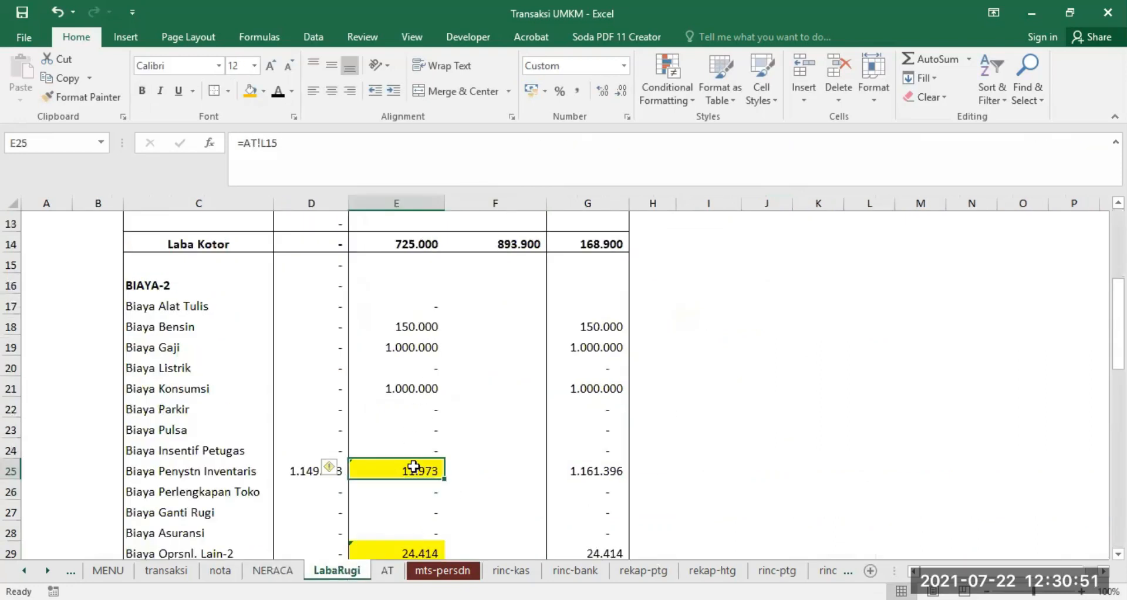
pyautogui.write('=')
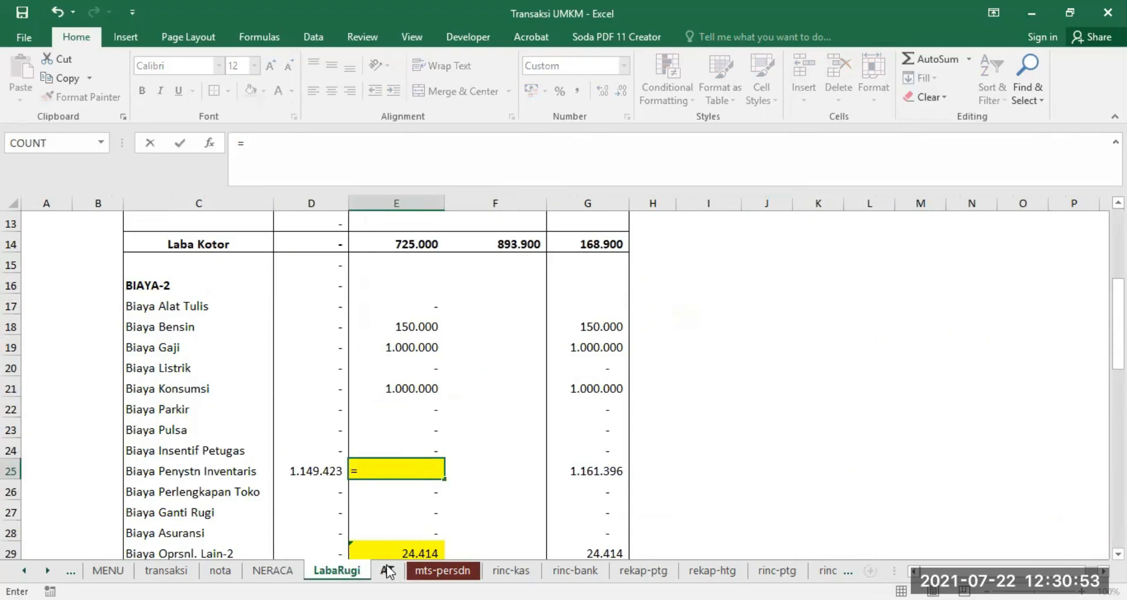
pyautogui.click(387, 570)
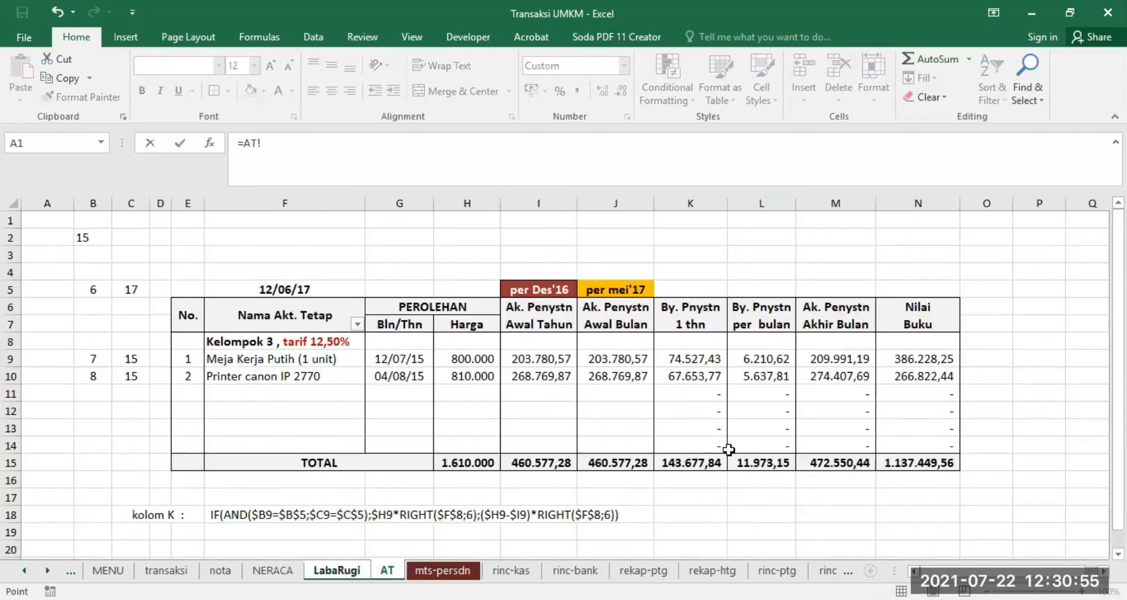
pyautogui.click(766, 458)
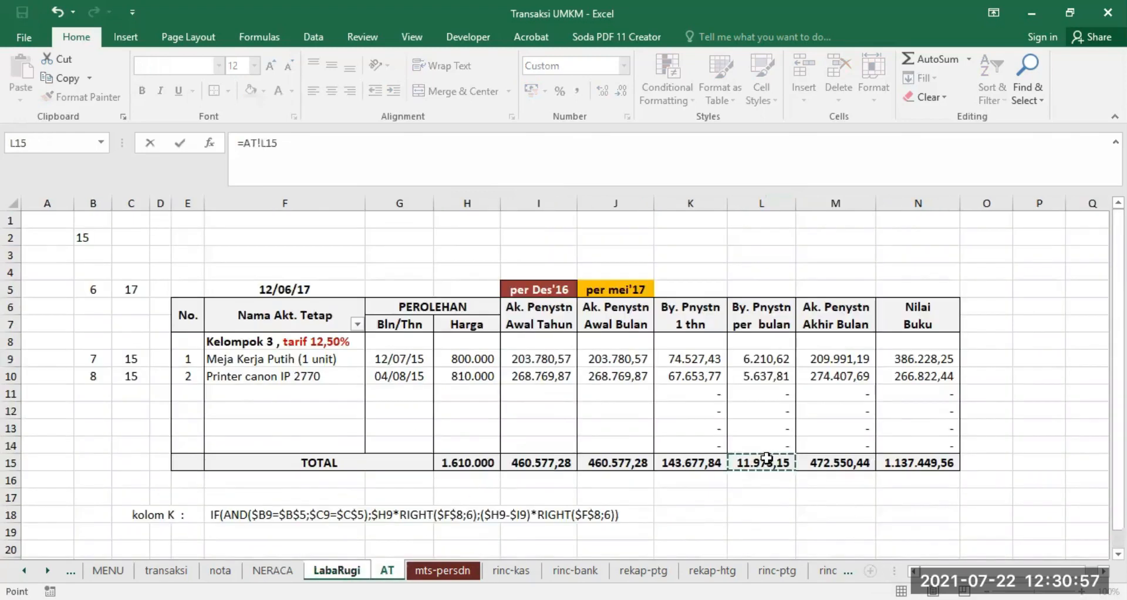
pyautogui.press('Return')
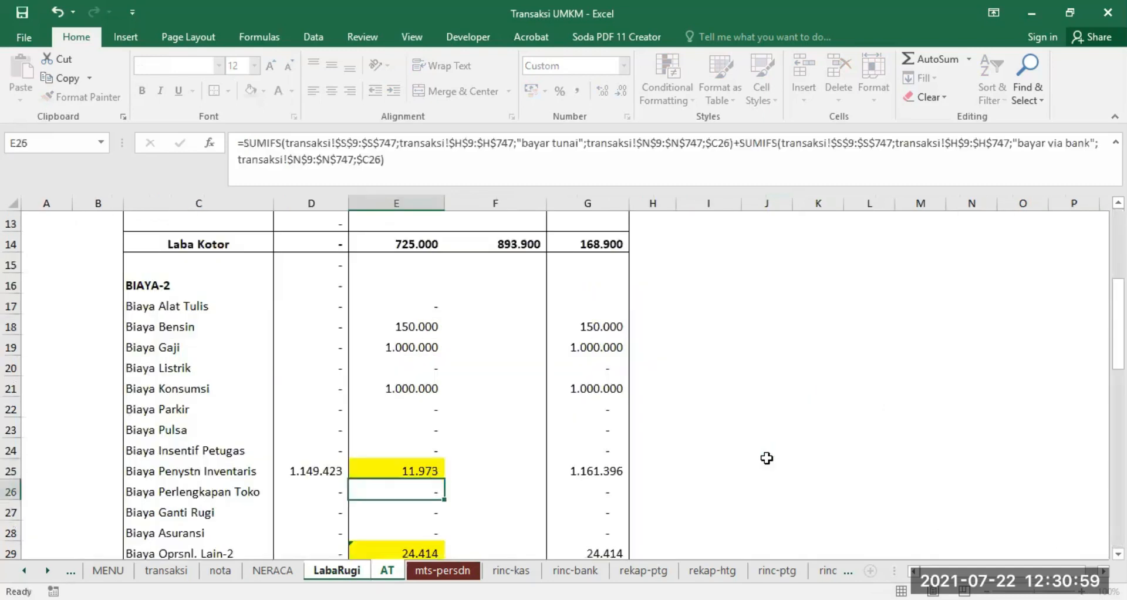
pyautogui.click(276, 568)
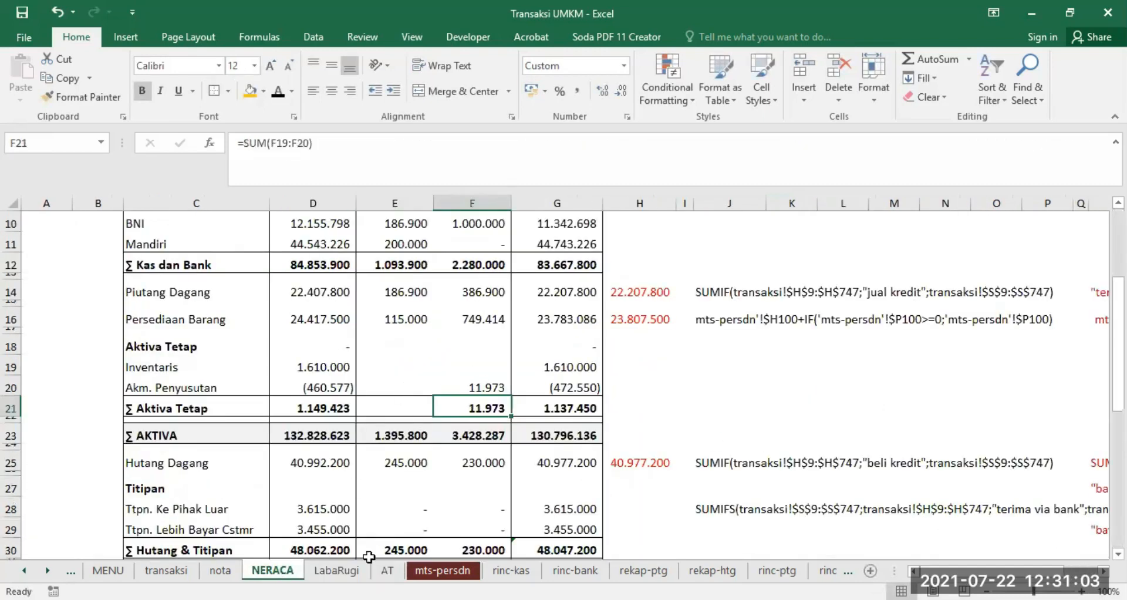
pyautogui.click(387, 570)
pyautogui.click(815, 388)
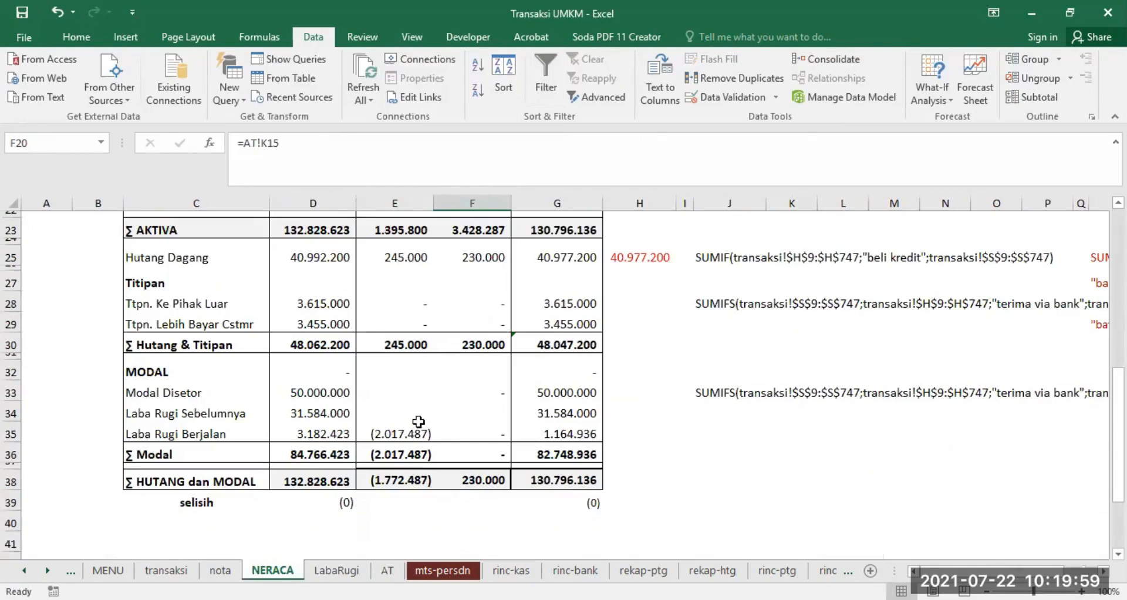
# - Compare the Laba Rugi Berjalan IF formulas in NERACA E35 and F35 with their source cell F43 on LabaRugi
pyautogui.click(398, 433)
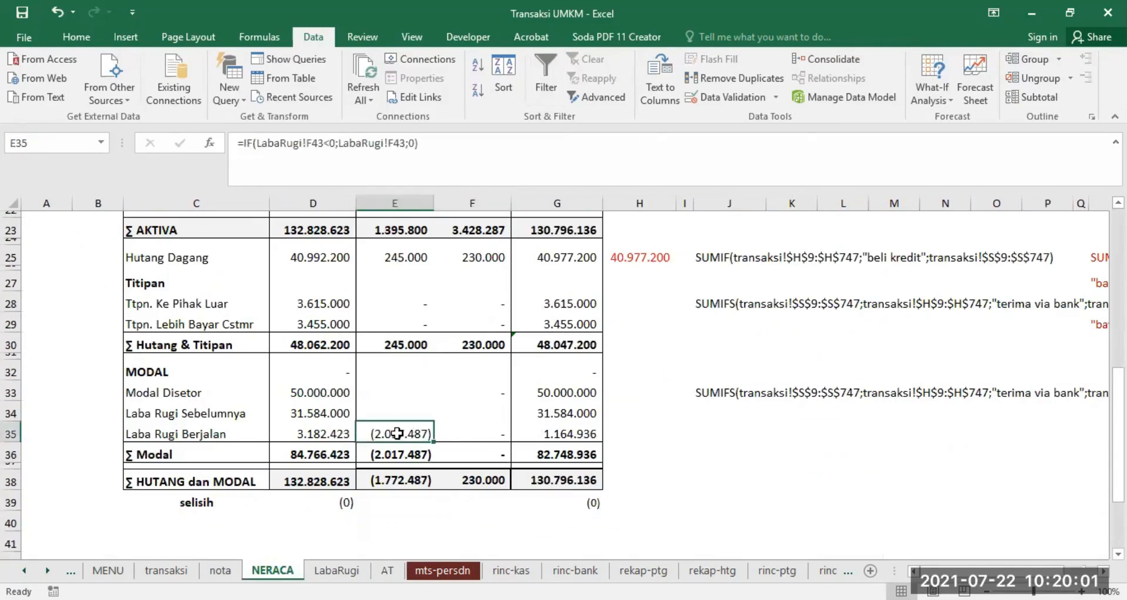
pyautogui.click(330, 570)
pyautogui.scroll(-6, 528, 440)
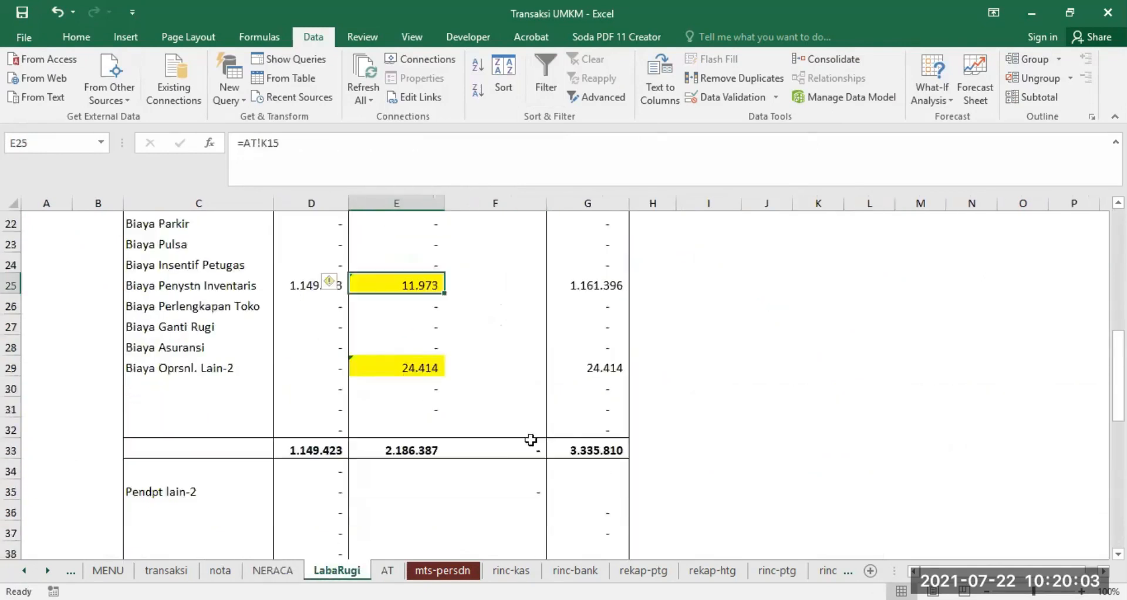
pyautogui.click(514, 348)
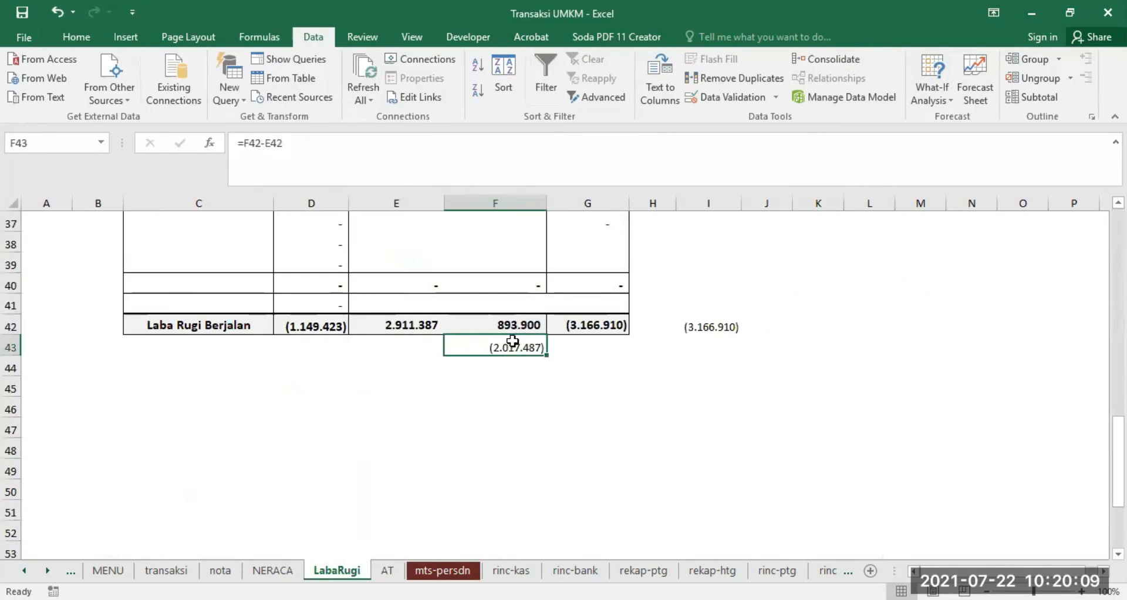
pyautogui.click(273, 570)
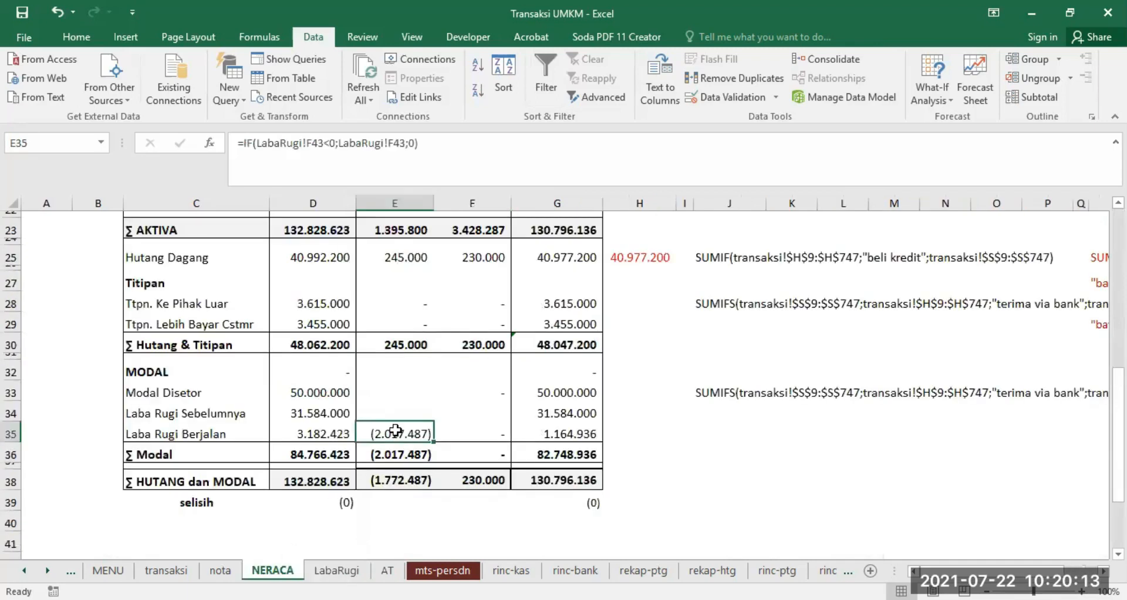
pyautogui.click(493, 433)
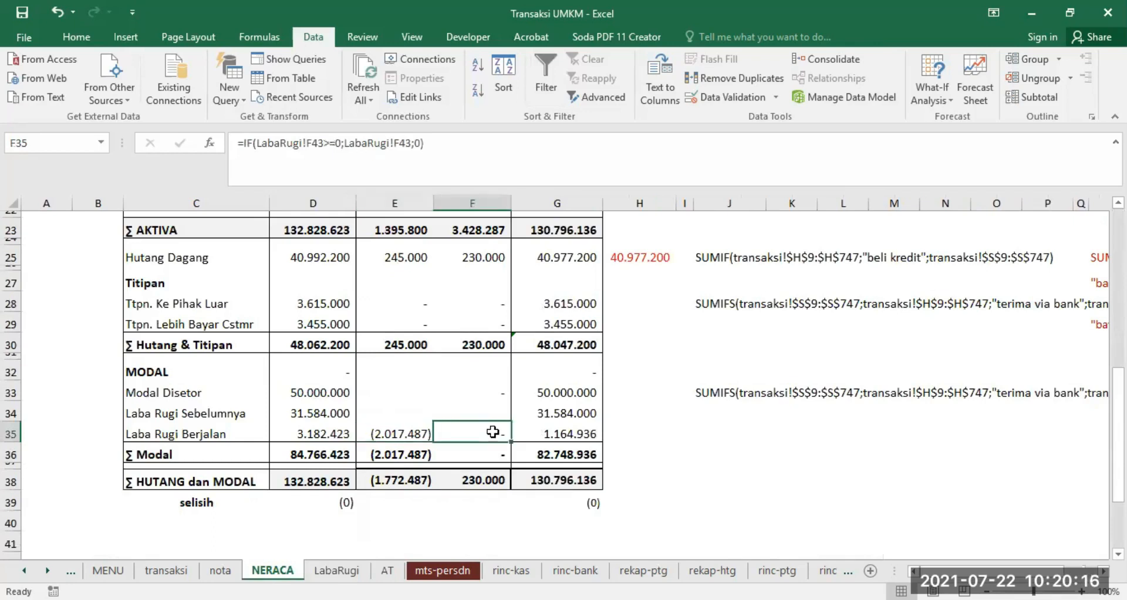
pyautogui.click(399, 432)
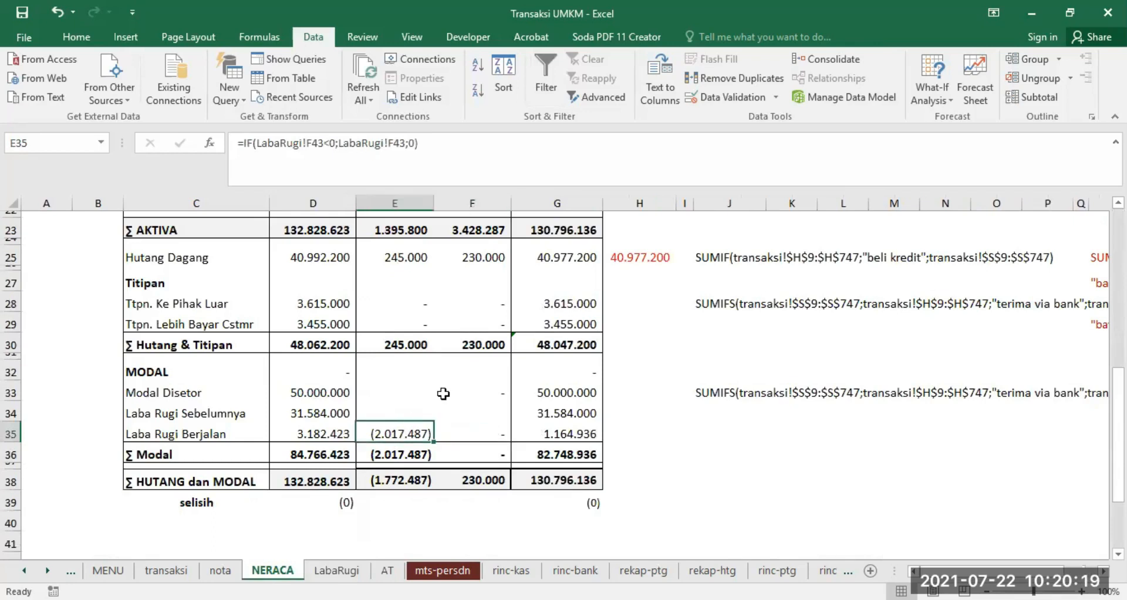
# - Compare the Persediaan Barang IF formula in NERACA E16 with the one in E35, tracing the latter back to LabaRugi F43
pyautogui.scroll(4, 437, 391)
pyautogui.click(416, 317)
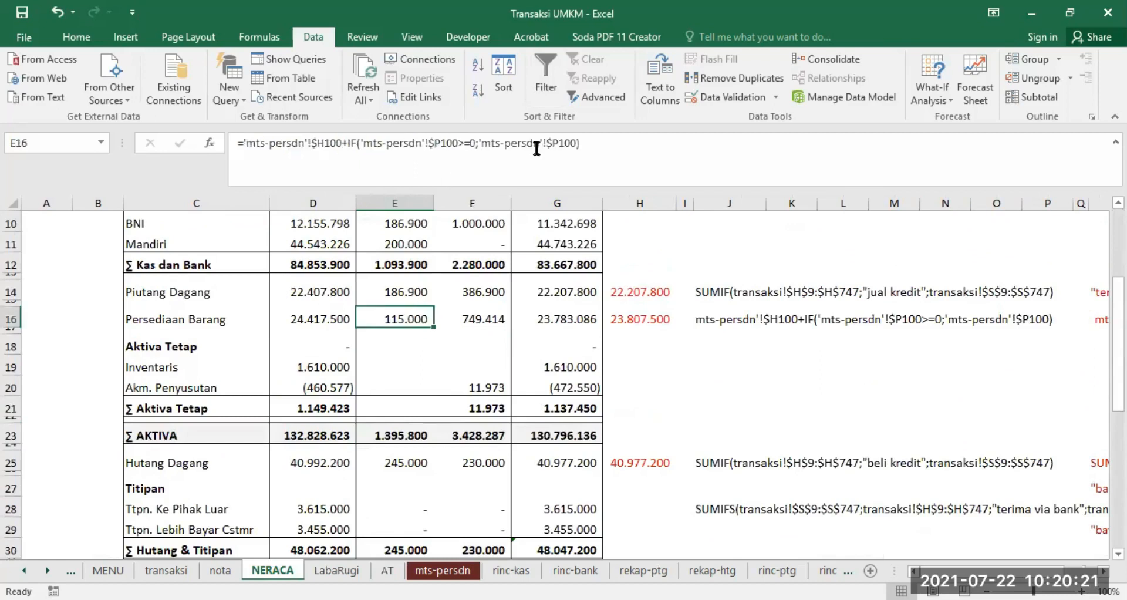
pyautogui.scroll(-4, 484, 473)
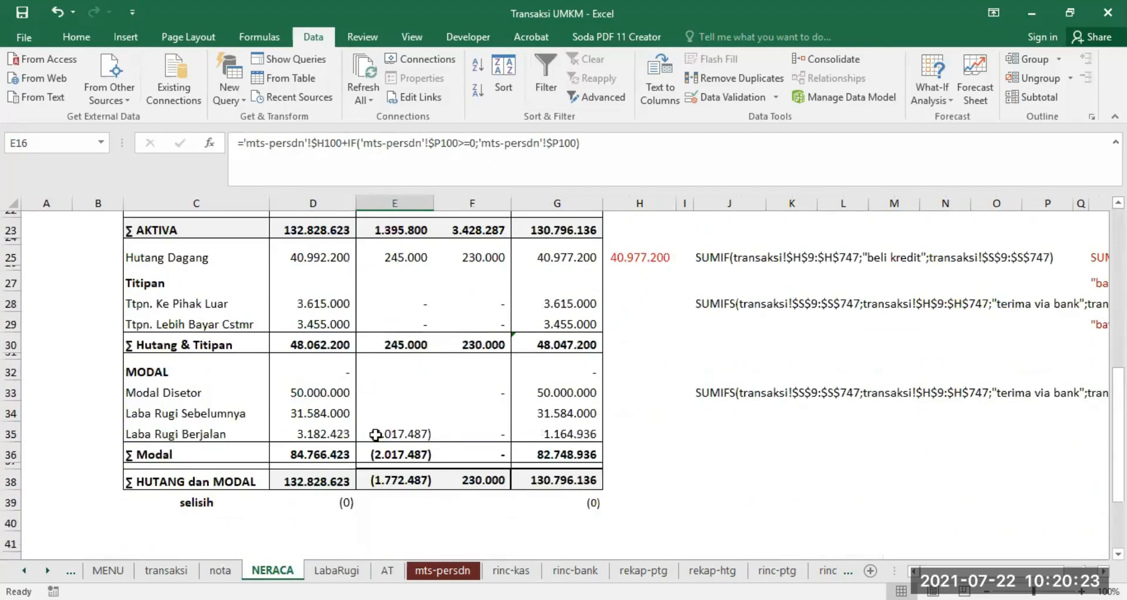
pyautogui.click(386, 432)
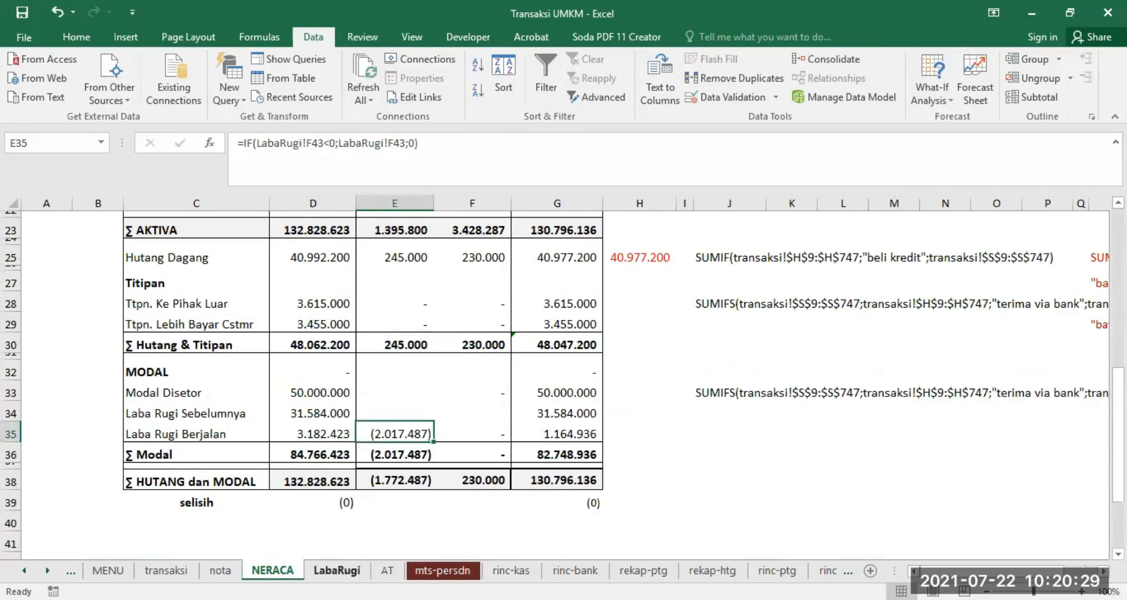
pyautogui.click(336, 570)
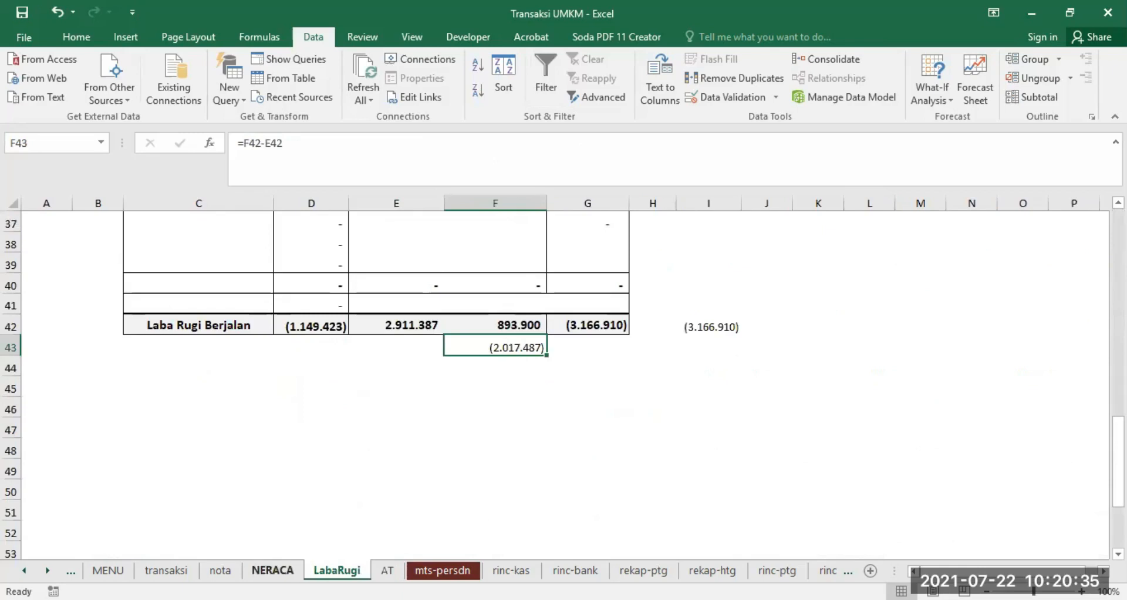
pyautogui.click(275, 570)
# - Try to re-enter the LabaRugi F43 reference in the logical test of the Laba Rugi Berjalan IF formula in NERACA E35
pyautogui.moveTo(243, 142); pyautogui.dragTo(325, 140)
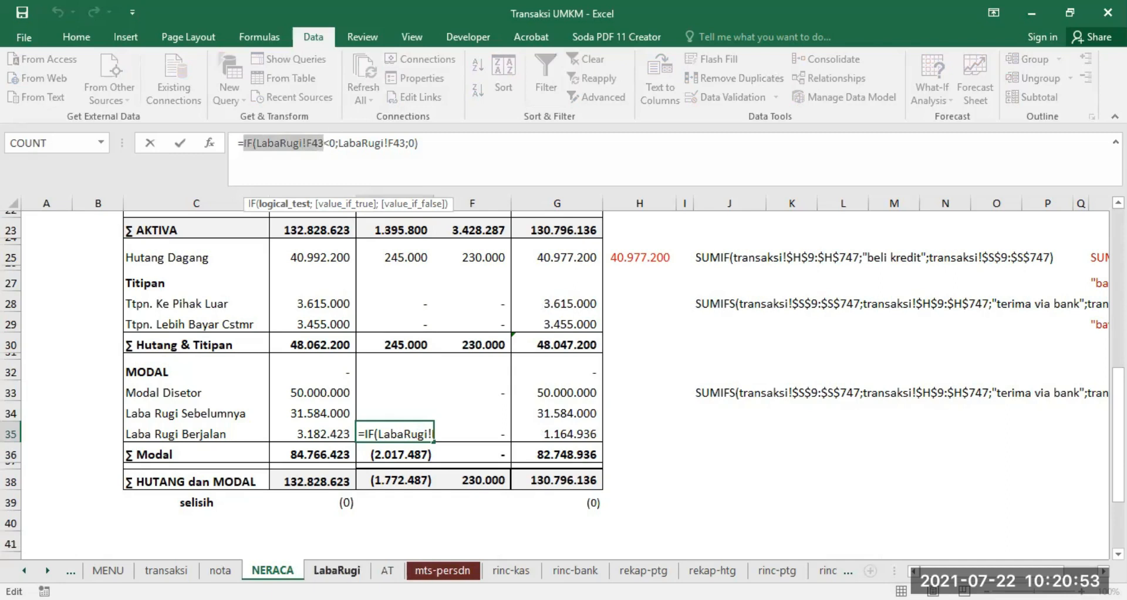
pyautogui.click(334, 571)
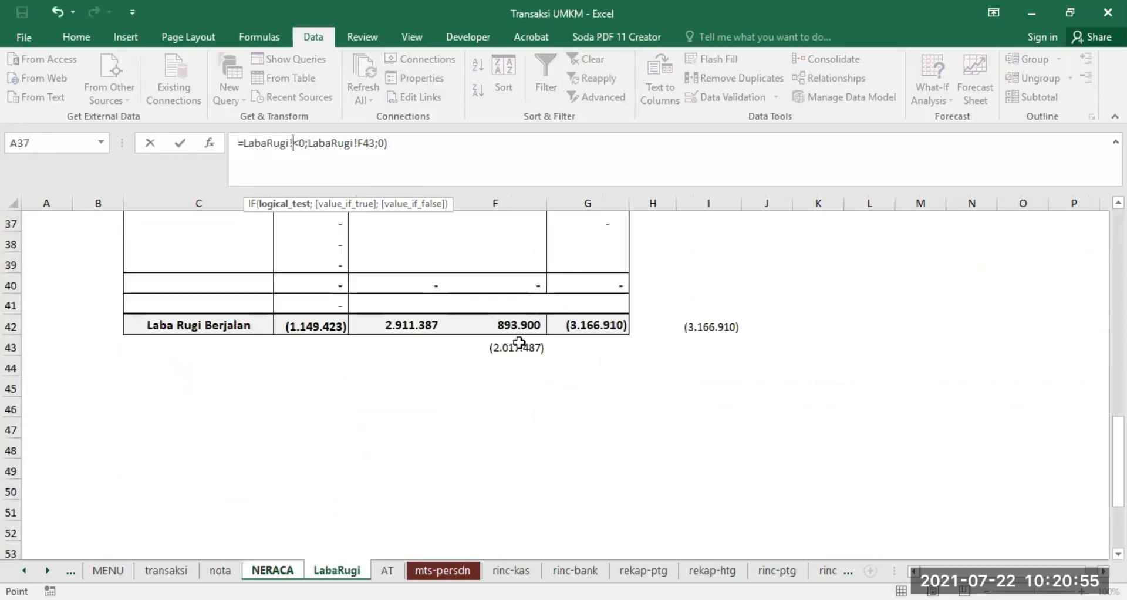
pyautogui.click(514, 346)
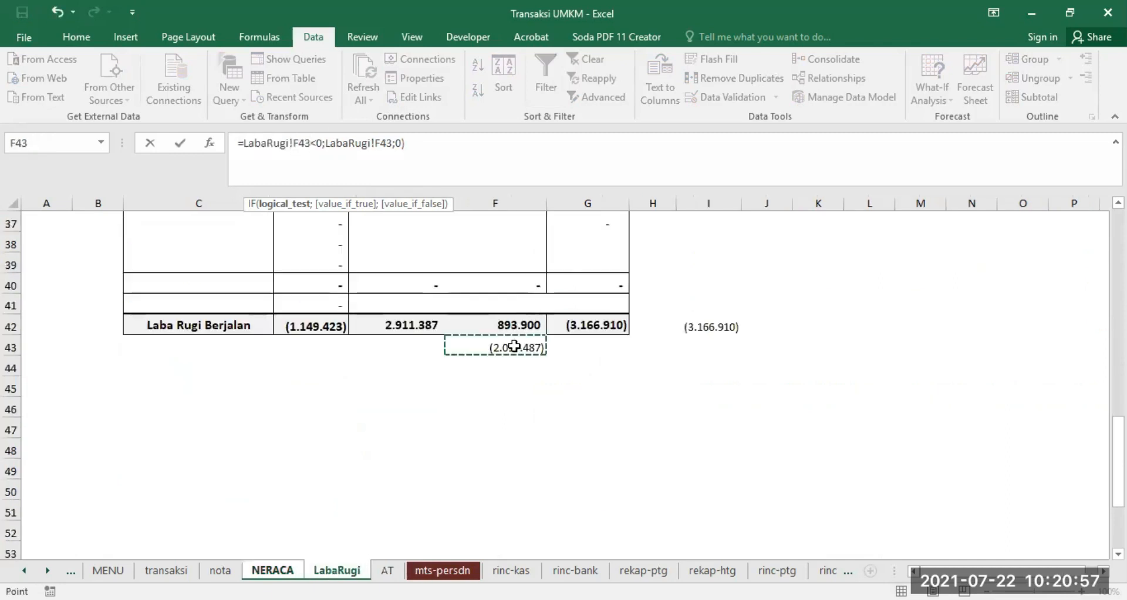
pyautogui.press('Return')
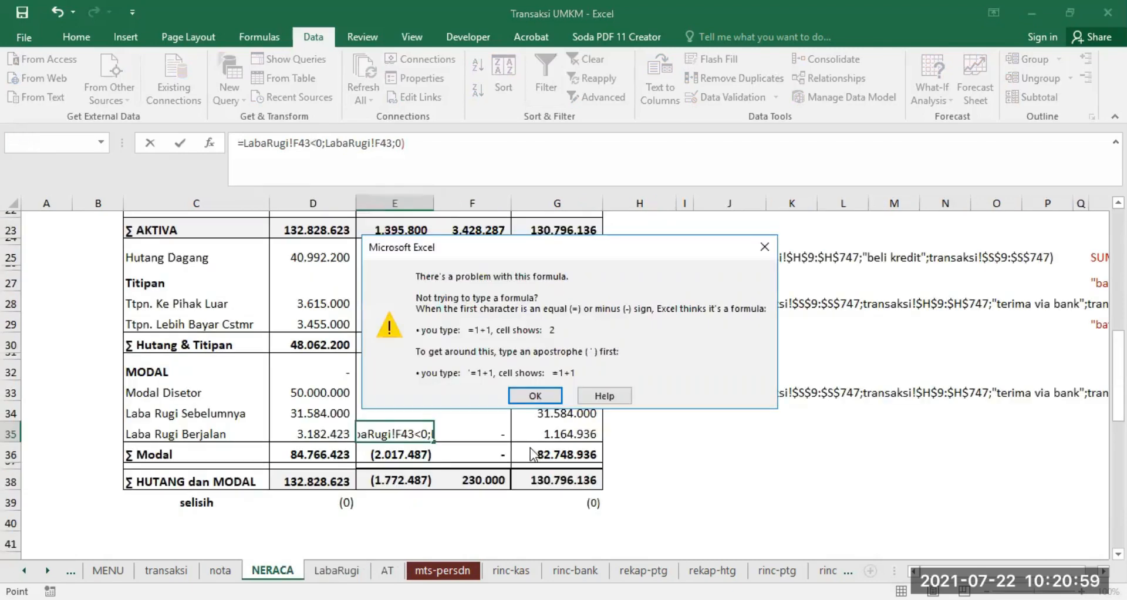
pyautogui.press('Return')
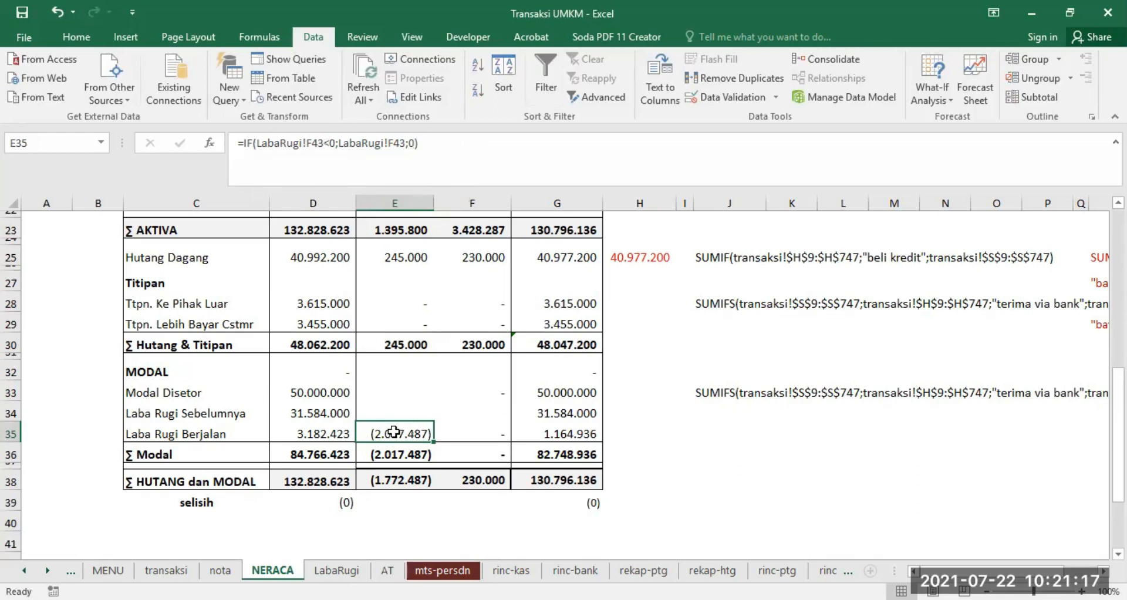
# - Contrast the <0 and >=0 conditions of the Laba Rugi Berjalan formulas in NERACA E35 and F35
pyautogui.click(496, 432)
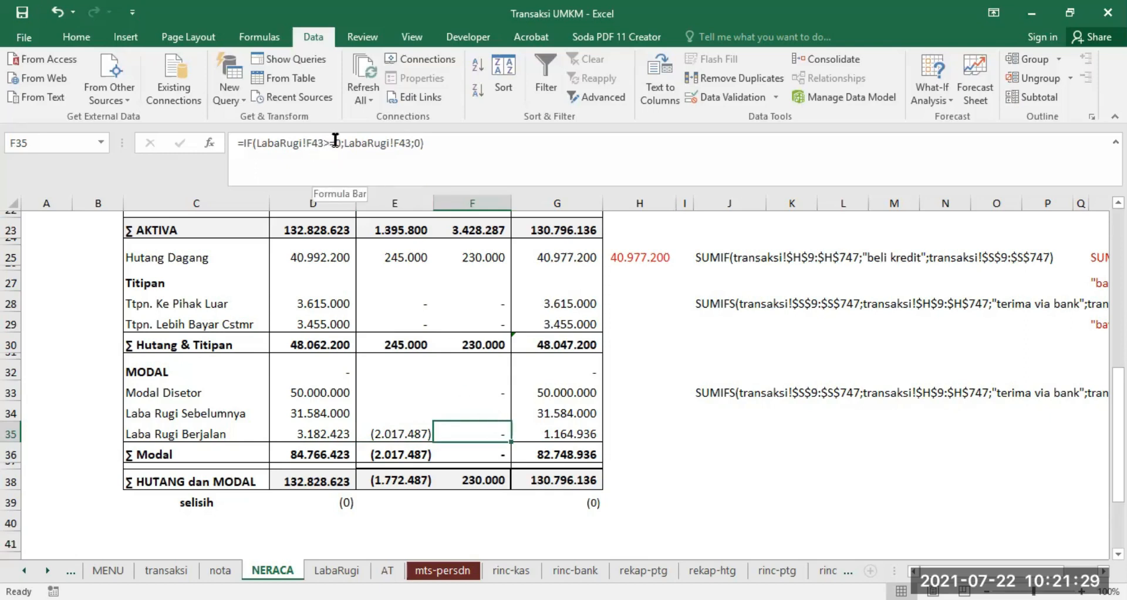
pyautogui.click(392, 435)
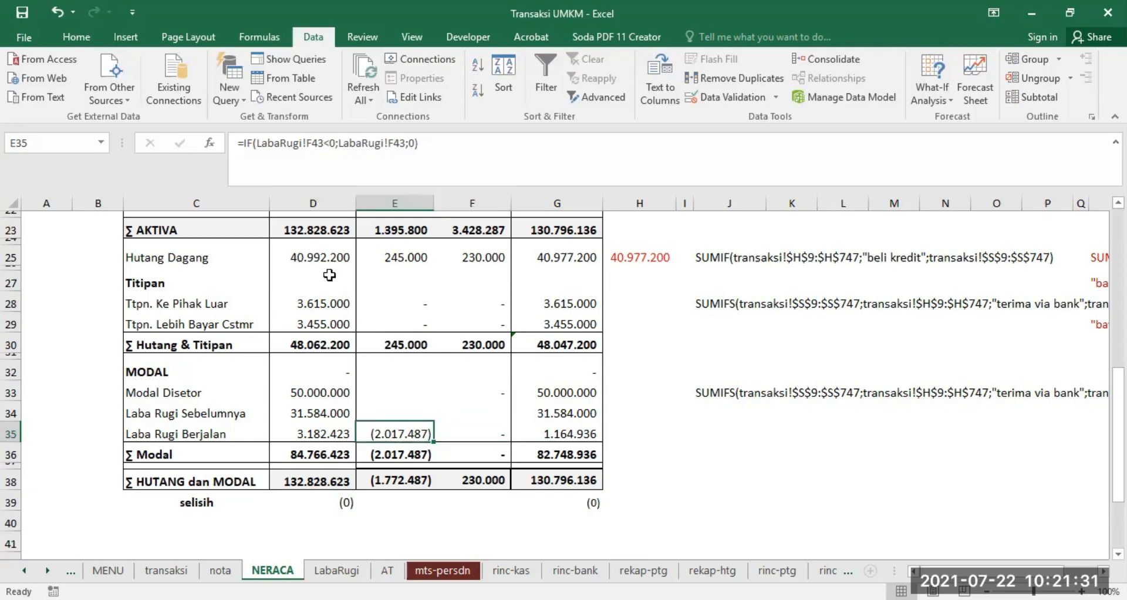
pyautogui.click(482, 434)
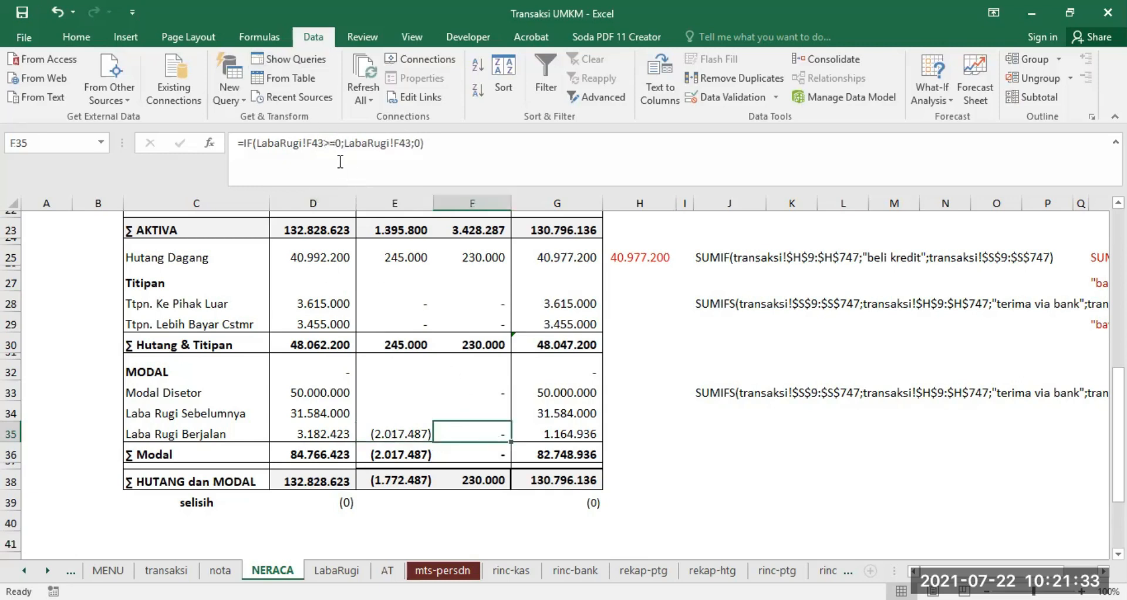
pyautogui.click(392, 435)
pyautogui.click(485, 432)
pyautogui.scroll(3, 640, 405)
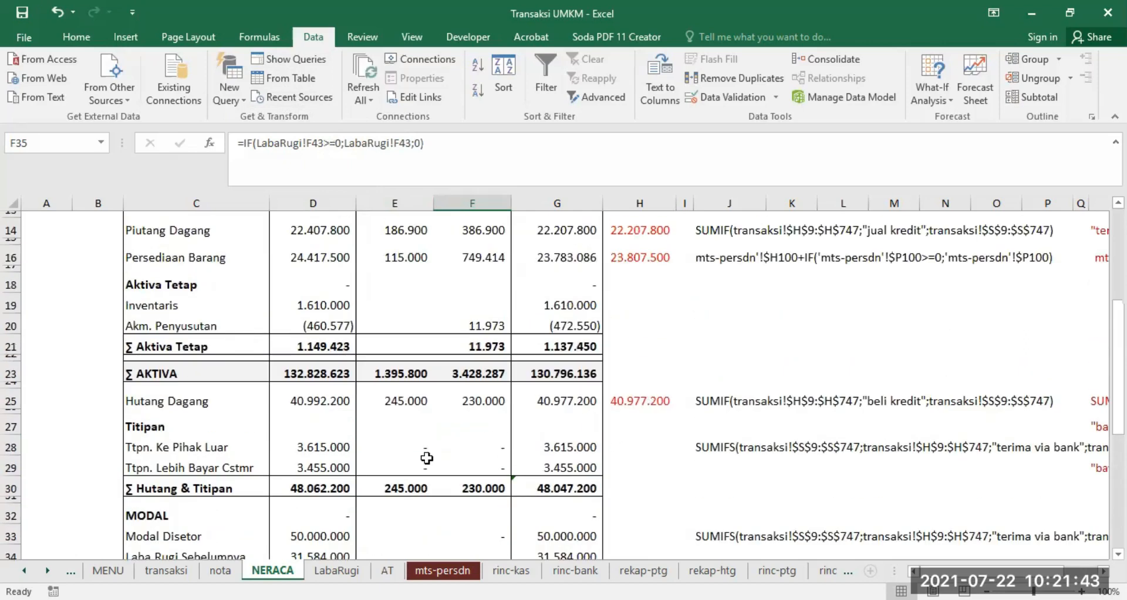
# - Compare the Penjualan Tunai SUMIF formula and its "jual tunai" criterion in LabaRugi F8 with the NERACA formulas in E8 and E14
pyautogui.click(333, 567)
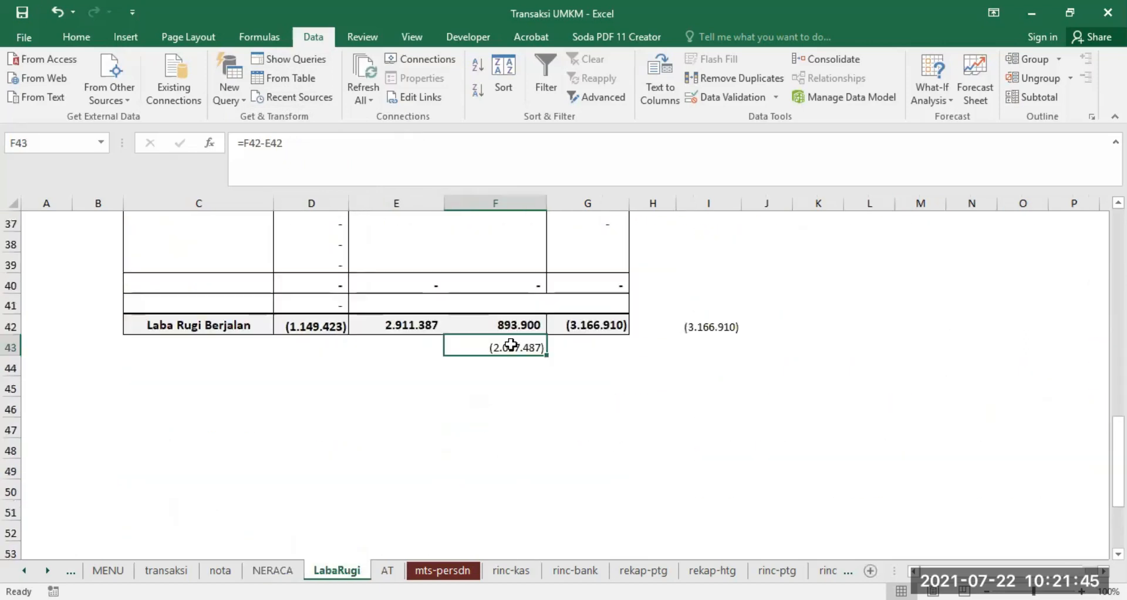
pyautogui.scroll(12, 489, 336)
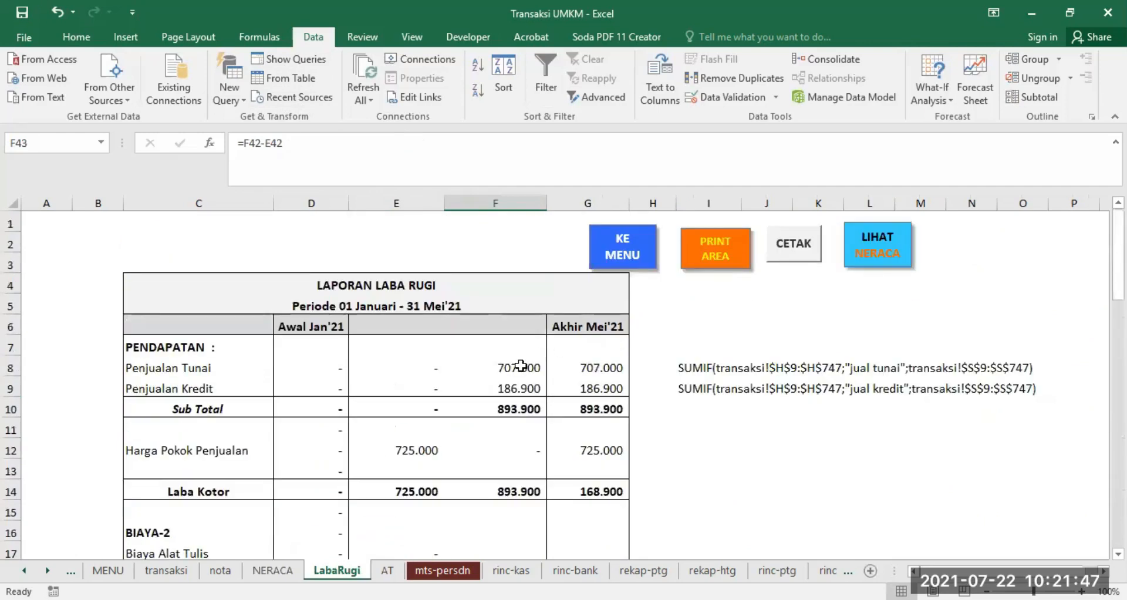
pyautogui.click(521, 365)
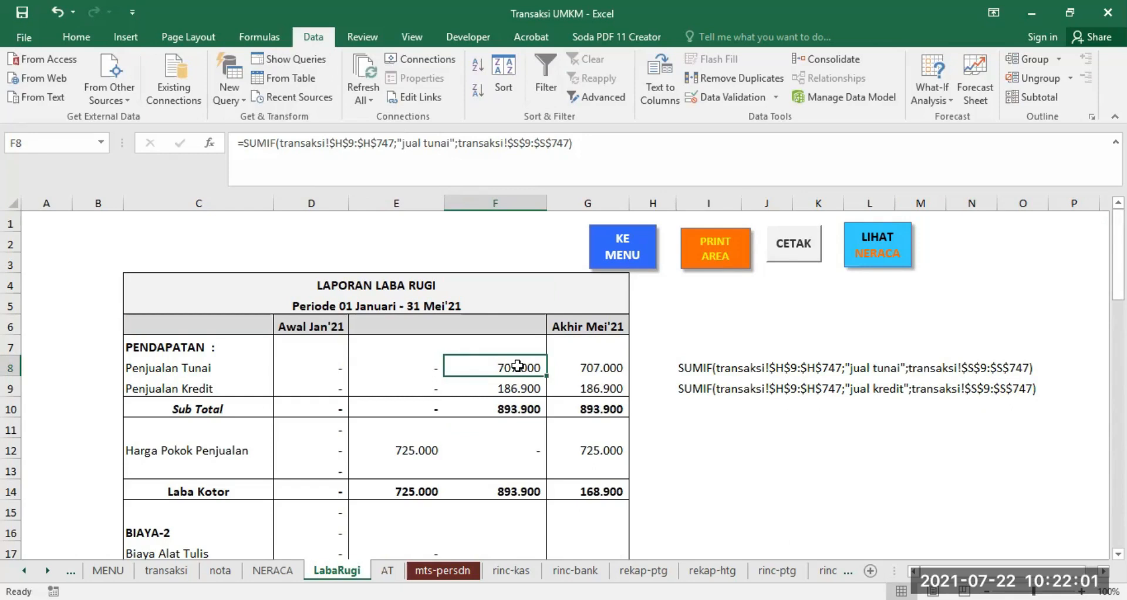
pyautogui.click(273, 570)
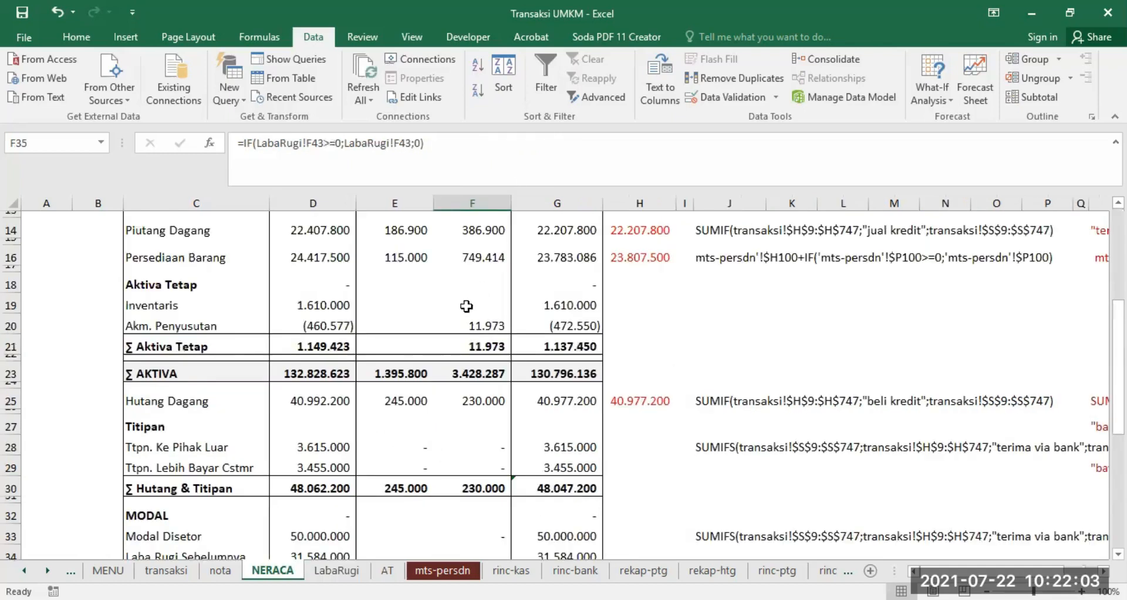
pyautogui.scroll(5, 466, 306)
pyautogui.click(404, 369)
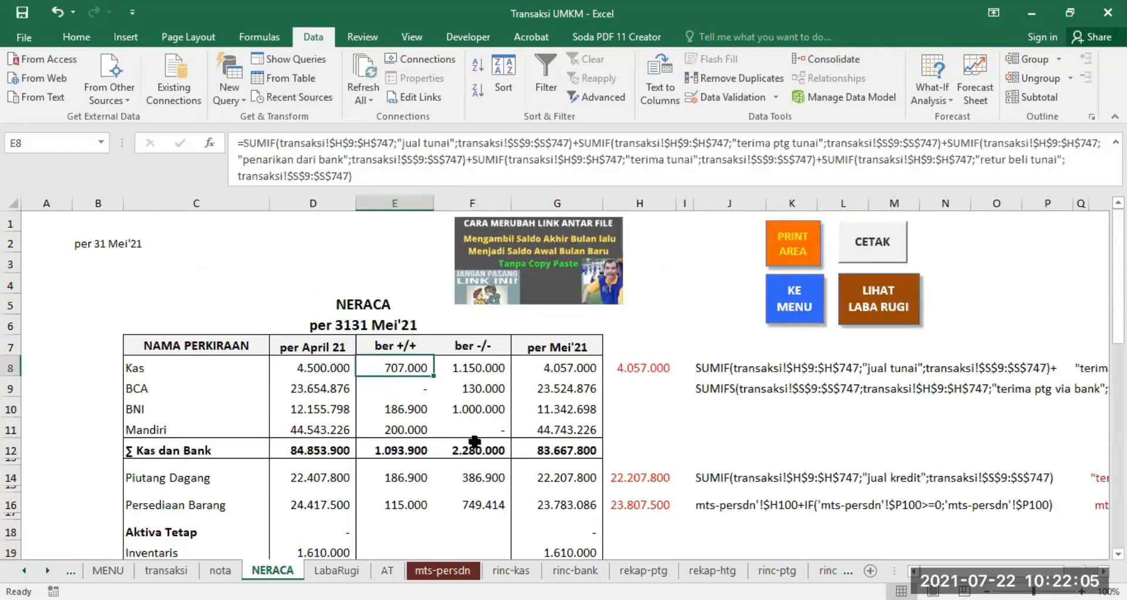
pyautogui.scroll(-2, 474, 441)
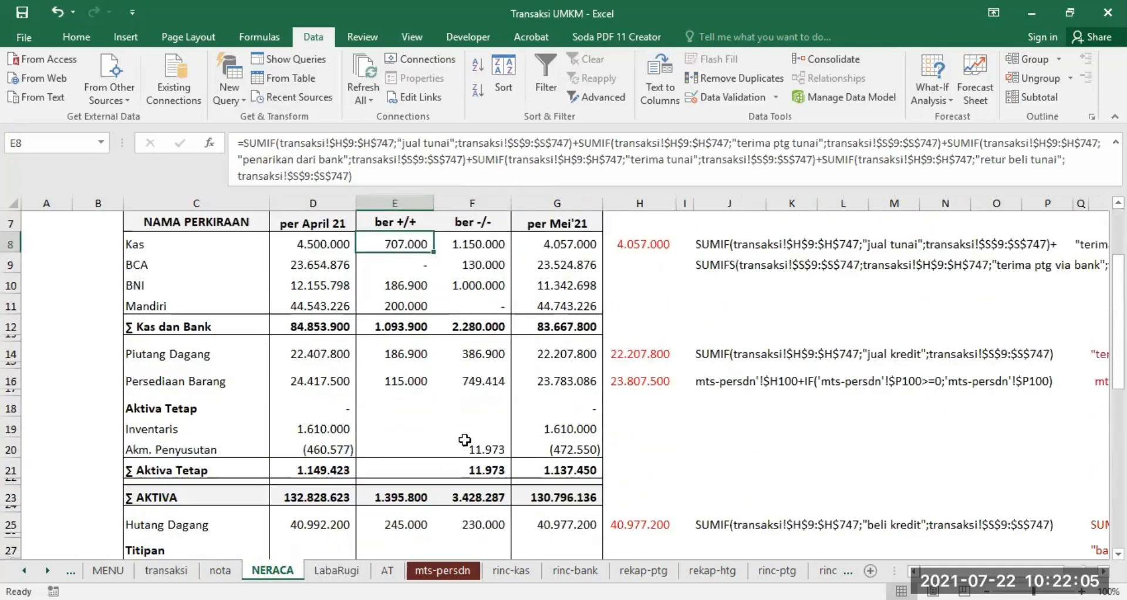
pyautogui.click(399, 351)
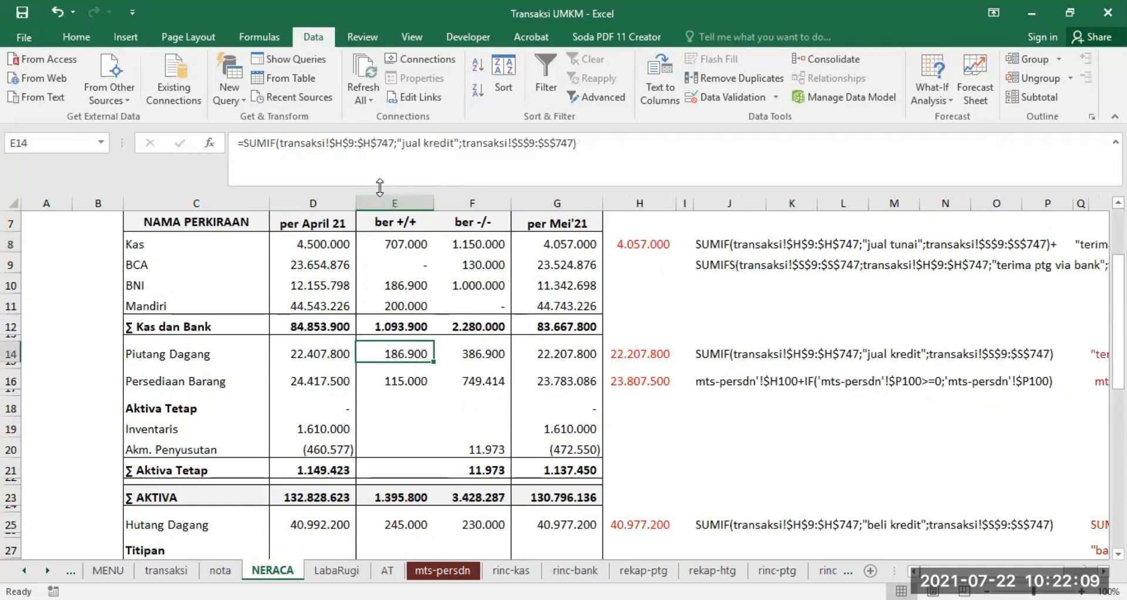
pyautogui.click(336, 570)
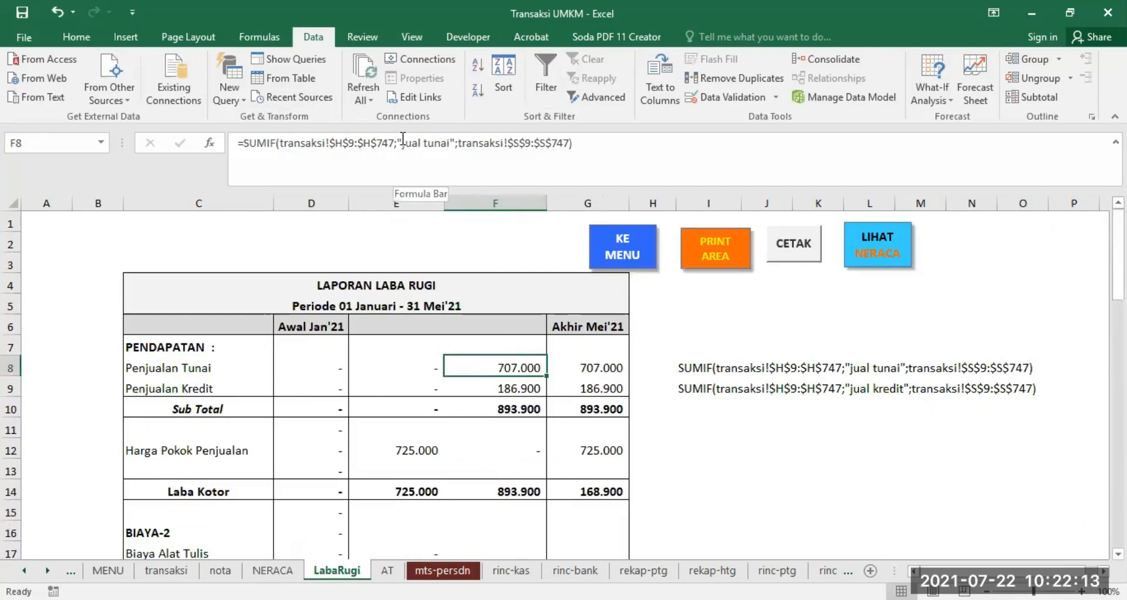
pyautogui.moveTo(403, 143); pyautogui.dragTo(447, 142)
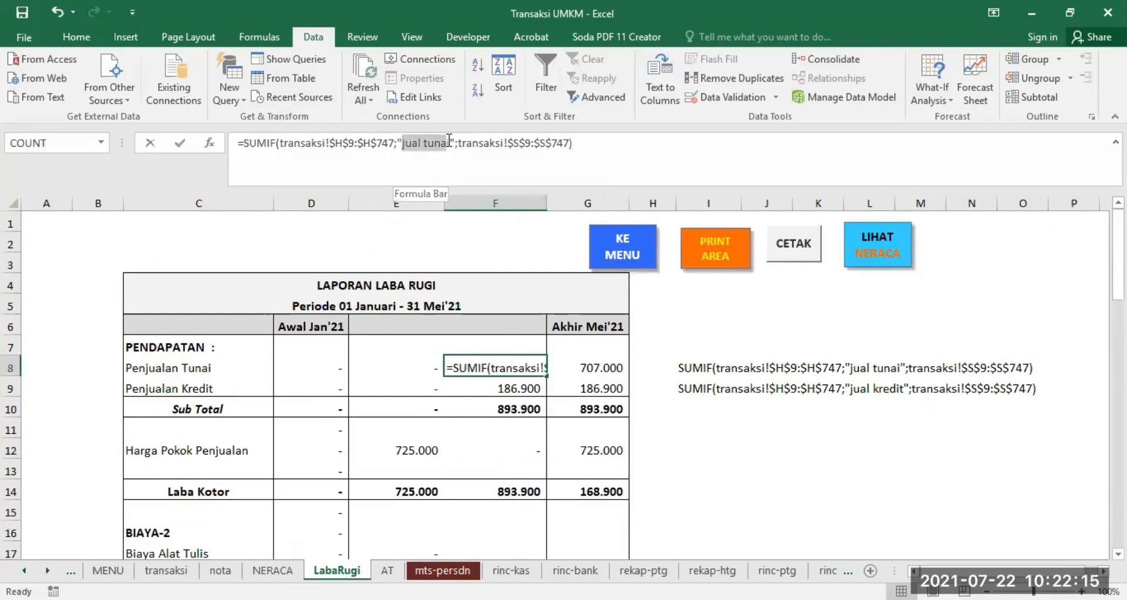
pyautogui.click(517, 170)
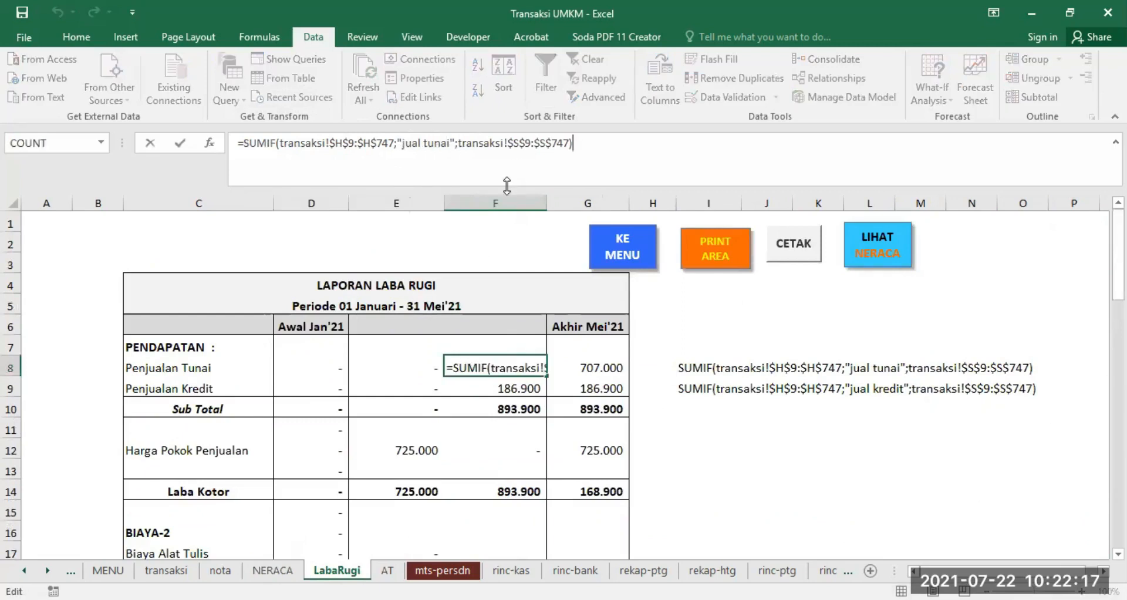
pyautogui.press('Escape')
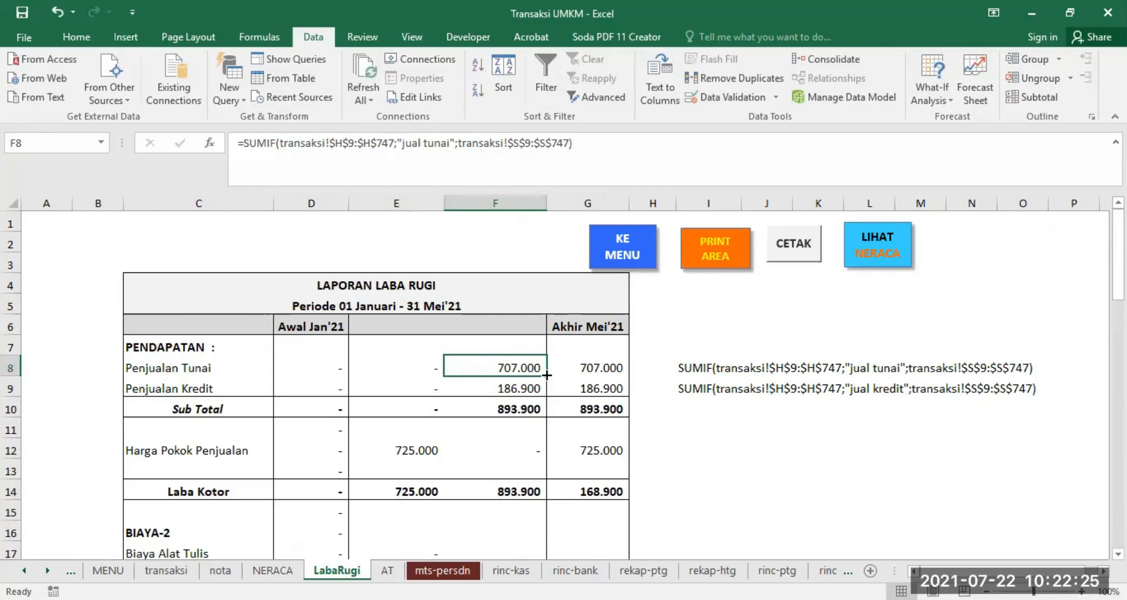
# - Copy the Penjualan Tunai formula from LabaRugi F8 down to F9 and change its criterion to "jual kredit"
pyautogui.moveTo(547, 375); pyautogui.dragTo(548, 390)
pyautogui.click(523, 388)
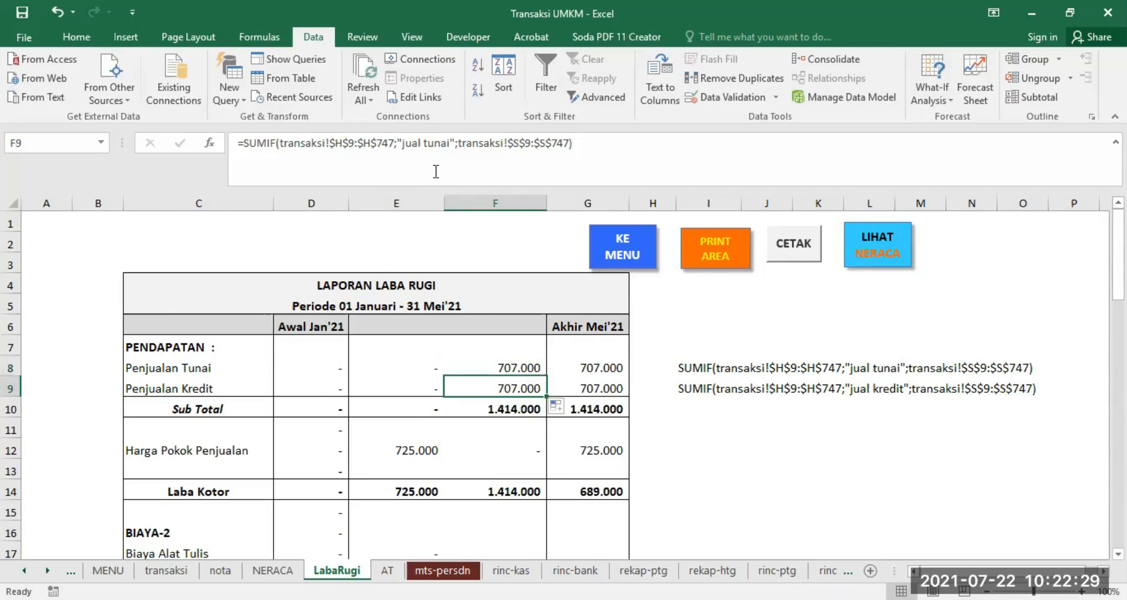
pyautogui.click(425, 145)
pyautogui.write('kredit')
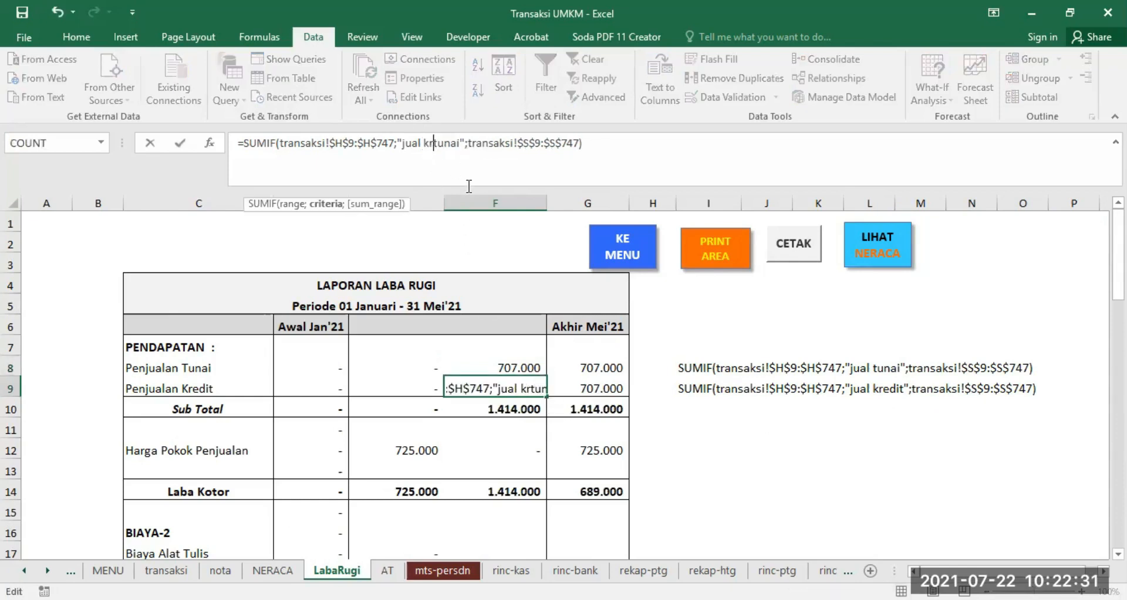
pyautogui.press('Delete')
pyautogui.press('Delete')
pyautogui.press('Delete')
pyautogui.press('Delete')
pyautogui.press('Delete')
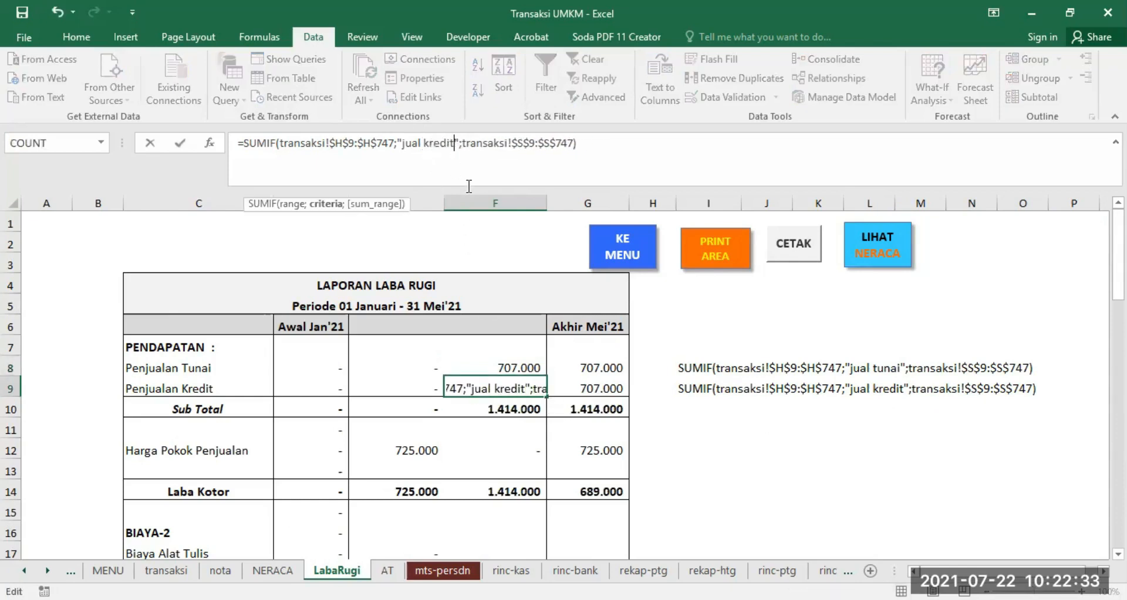
pyautogui.press('Return')
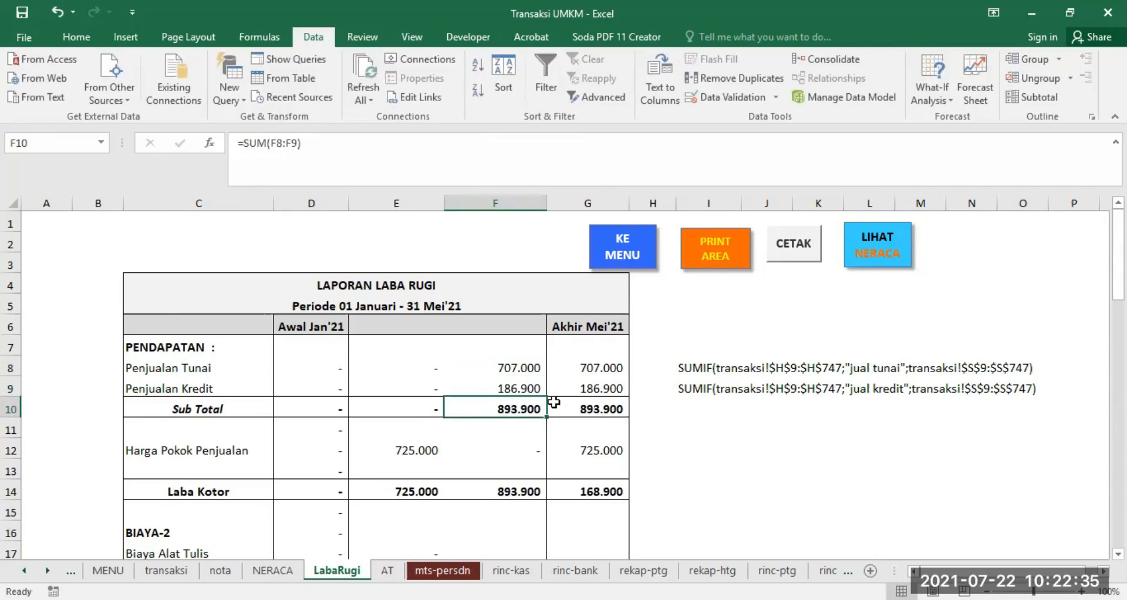
# - Trace the Harga Pokok Penjualan link in LabaRugi E12 to the HPP and Nilai Jual HPP columns on the transaksi sheet
pyautogui.scroll(-2, 776, 396)
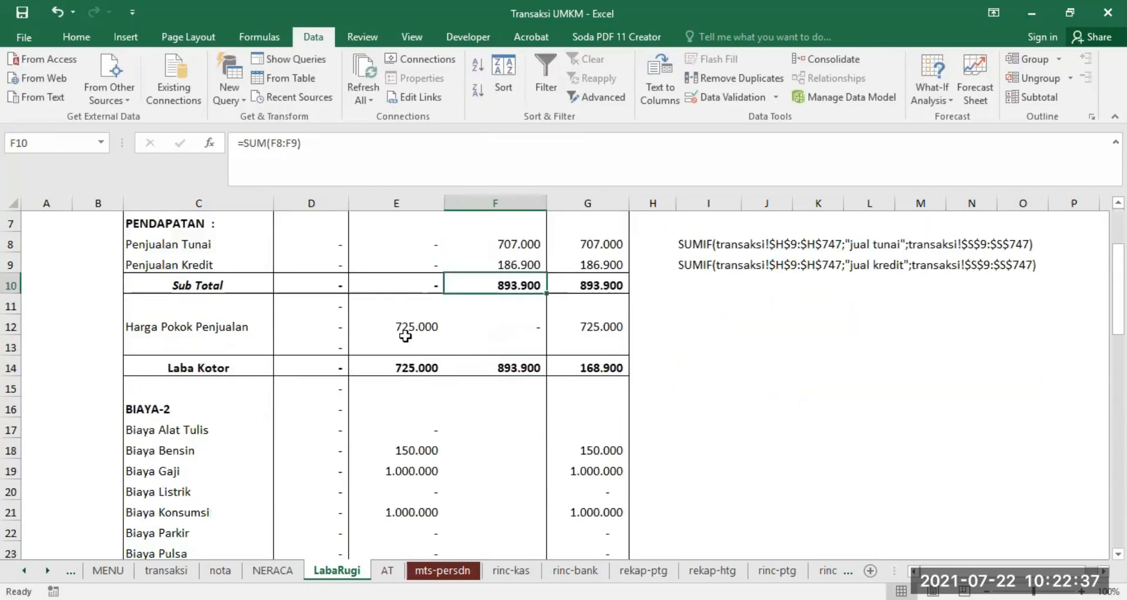
pyautogui.click(420, 323)
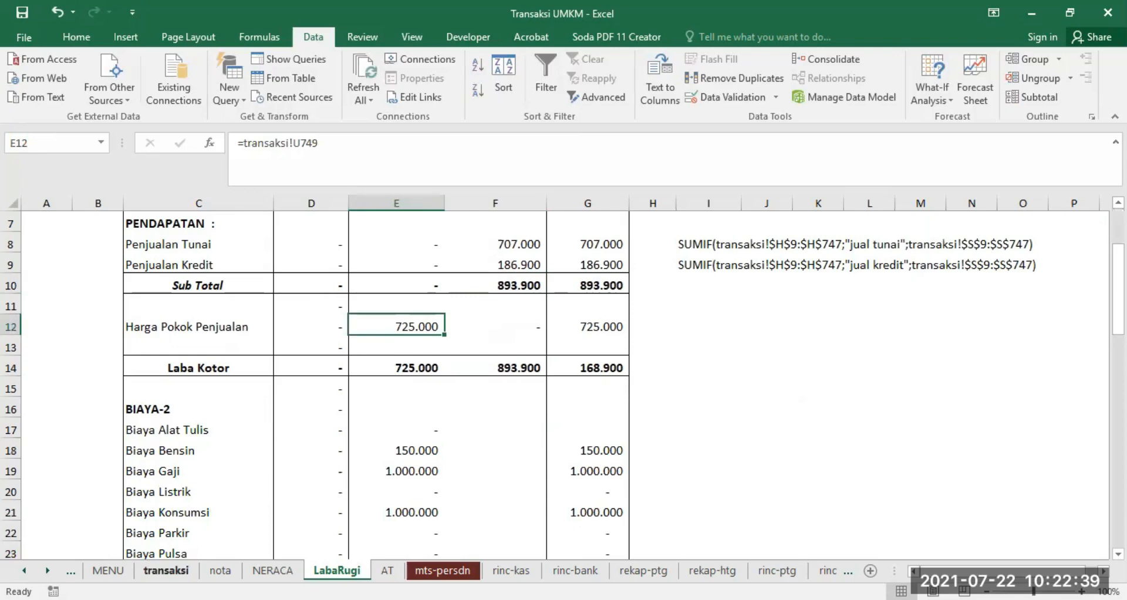
pyautogui.click(166, 570)
pyautogui.hscroll(4, 858, 497)
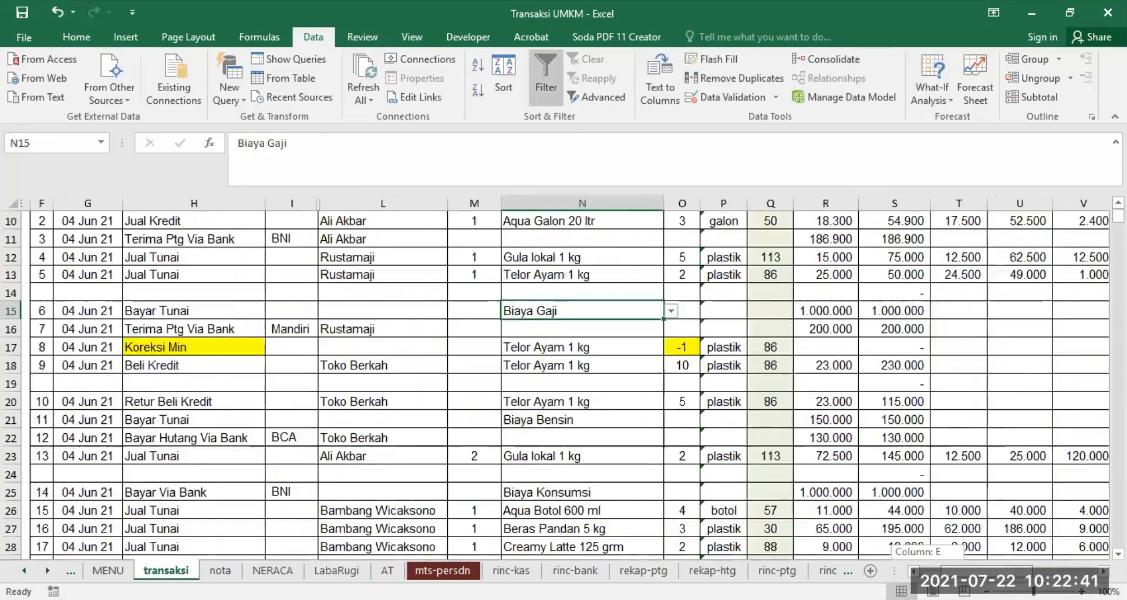
pyautogui.scroll(3, 796, 442)
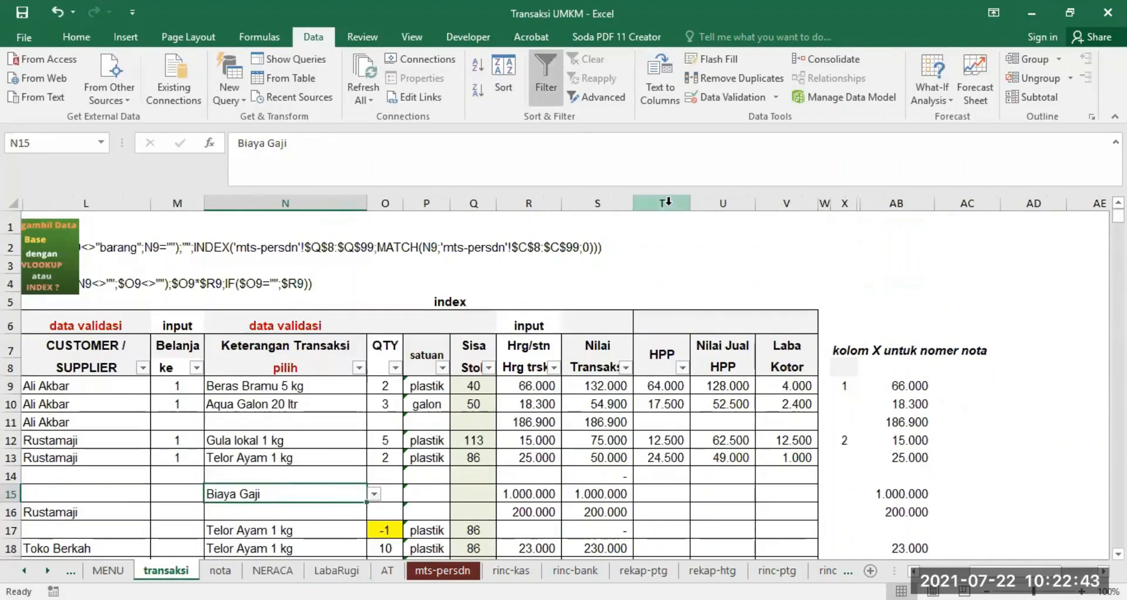
pyautogui.click(667, 202)
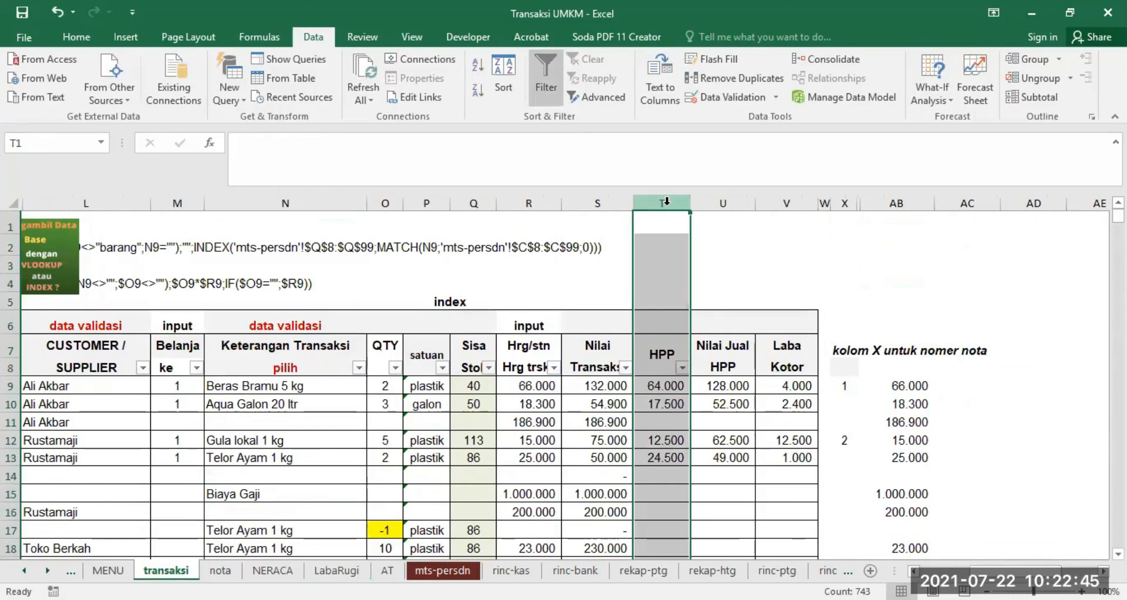
pyautogui.click(726, 201)
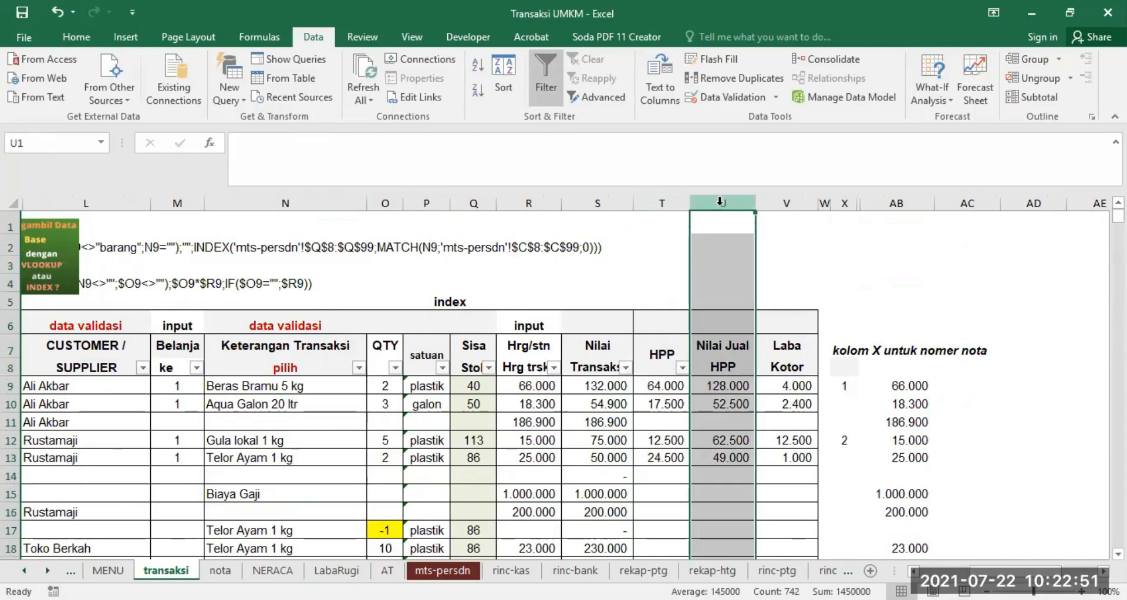
# - Filter the TGL INPUT column on the transaksi sheet to hide the blank rows
pyautogui.moveTo(1008, 571); pyautogui.dragTo(948, 570)
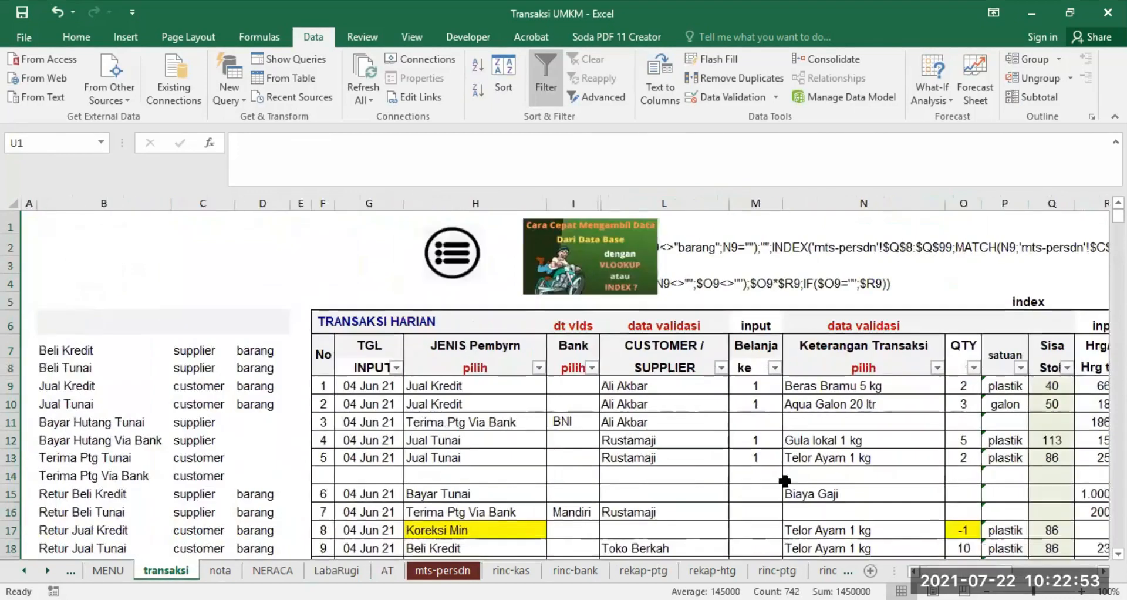
pyautogui.click(392, 367)
pyautogui.click(253, 277)
pyautogui.click(298, 338)
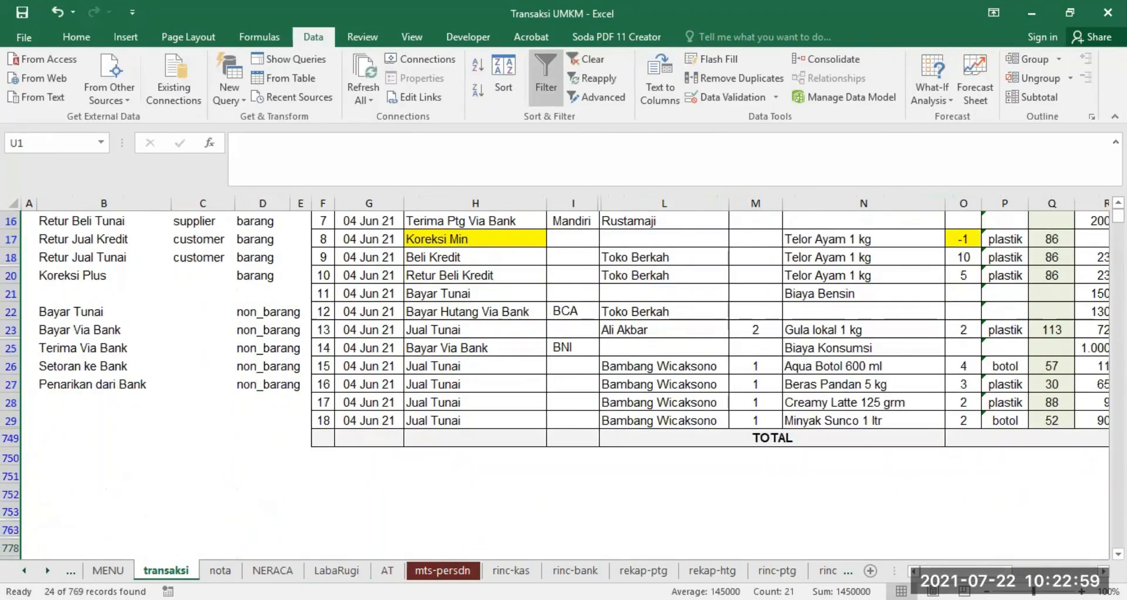
# - Check the Nilai Jual HPP total formula in transaksi U749 against the Harga Pokok Penjualan link in LabaRugi E12
pyautogui.hscroll(5, 478, 318)
pyautogui.click(542, 440)
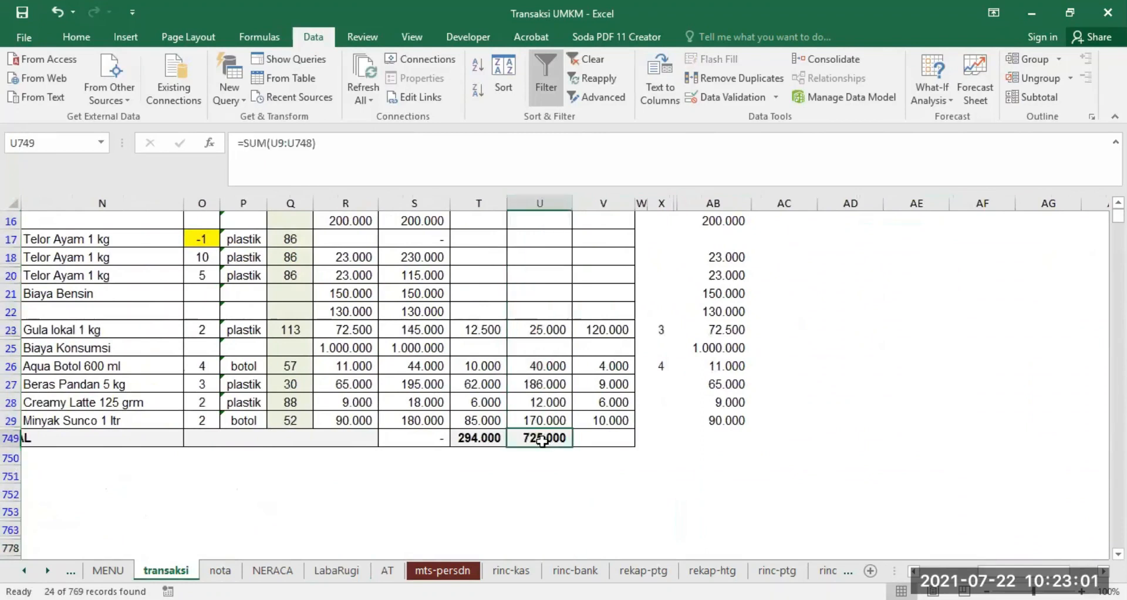
pyautogui.click(337, 570)
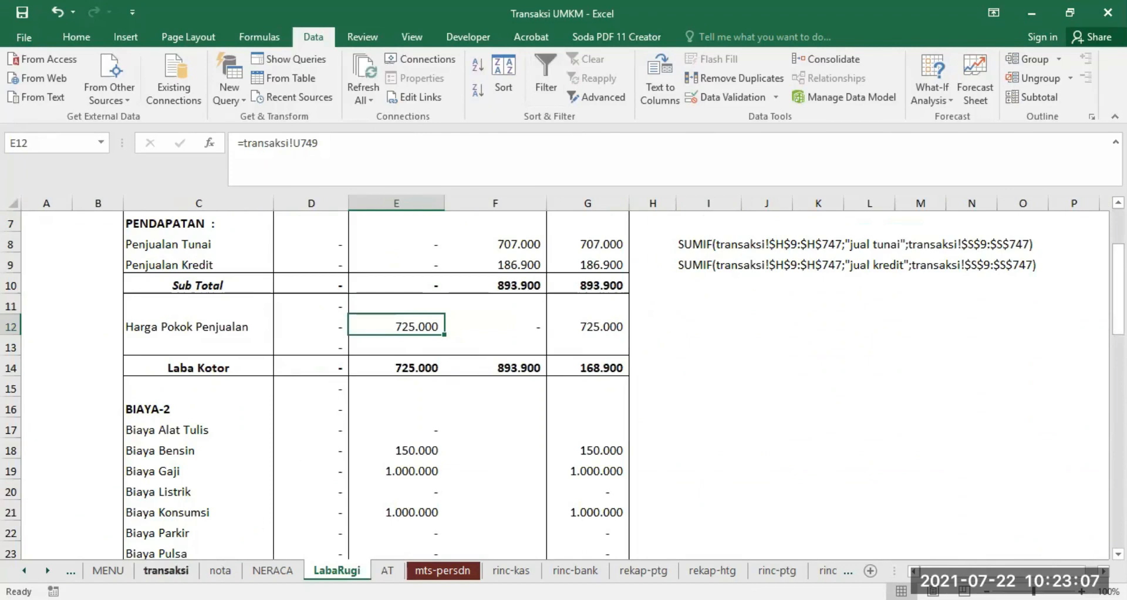
pyautogui.click(166, 570)
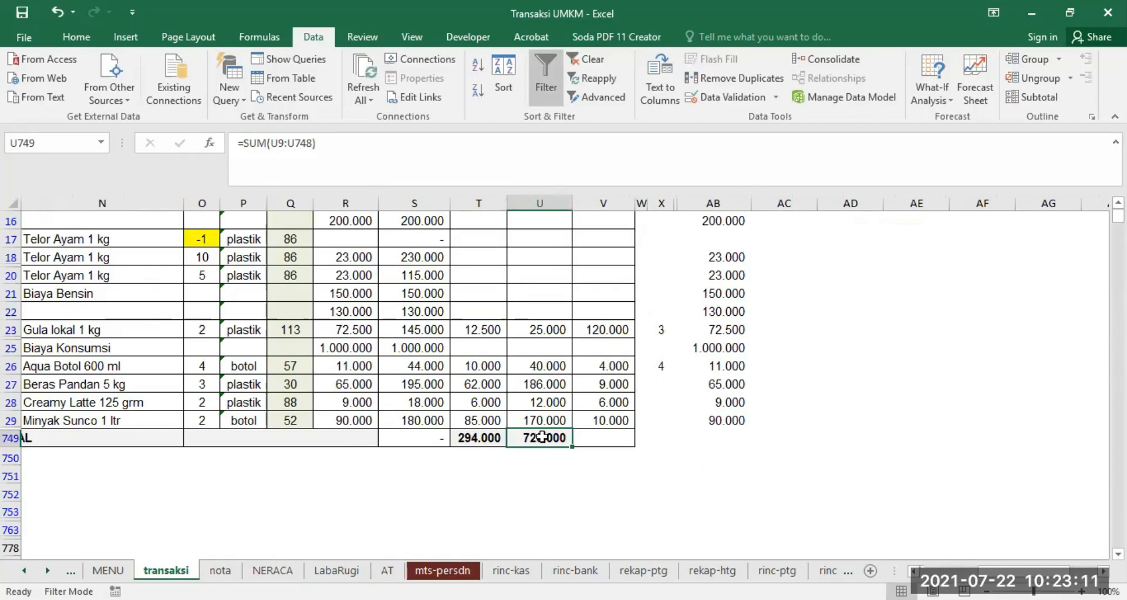
# - Check the Akhir Mei'21 balance formulas for Penjualan Tunai in LabaRugi G8 and Harga Pokok Penjualan in G12
pyautogui.click(349, 570)
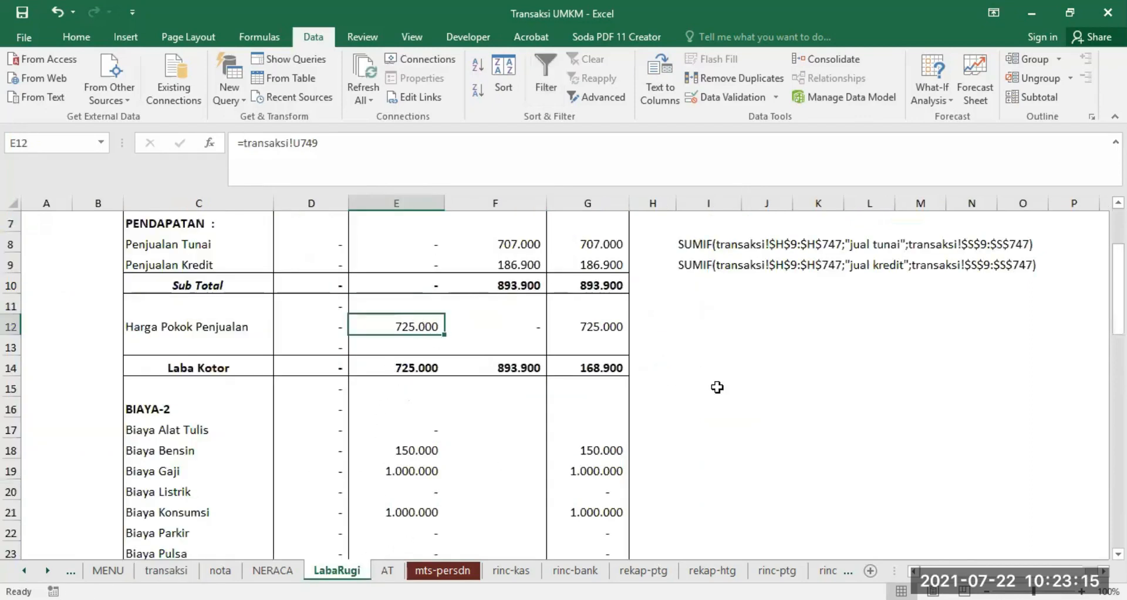
pyautogui.scroll(2, 717, 386)
pyautogui.click(605, 368)
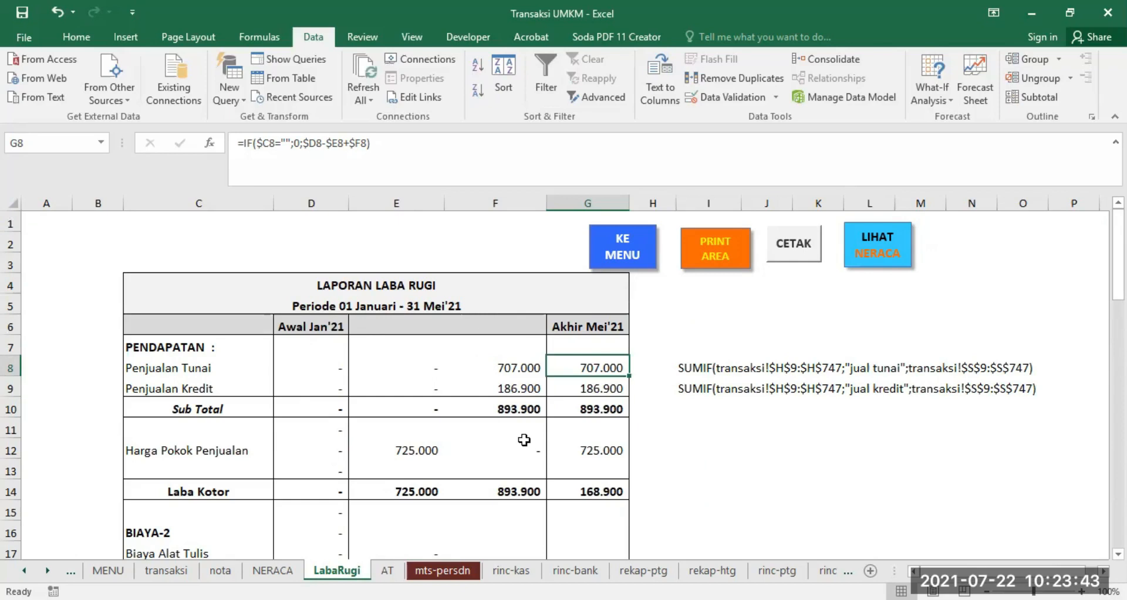
pyautogui.click(596, 446)
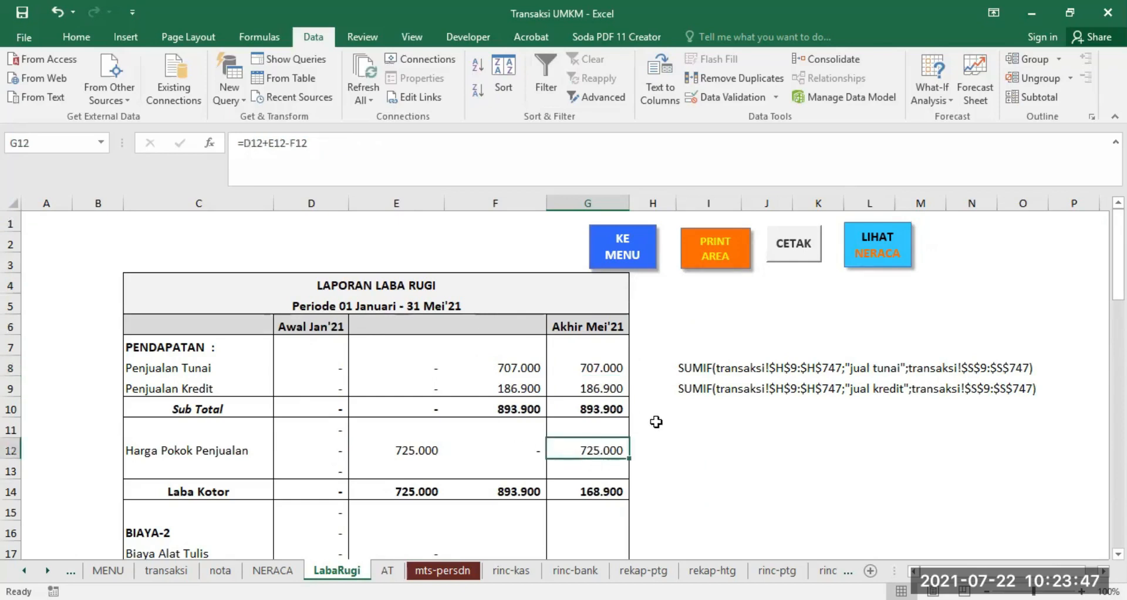
pyautogui.scroll(-2, 652, 426)
pyautogui.scroll(-2, 653, 427)
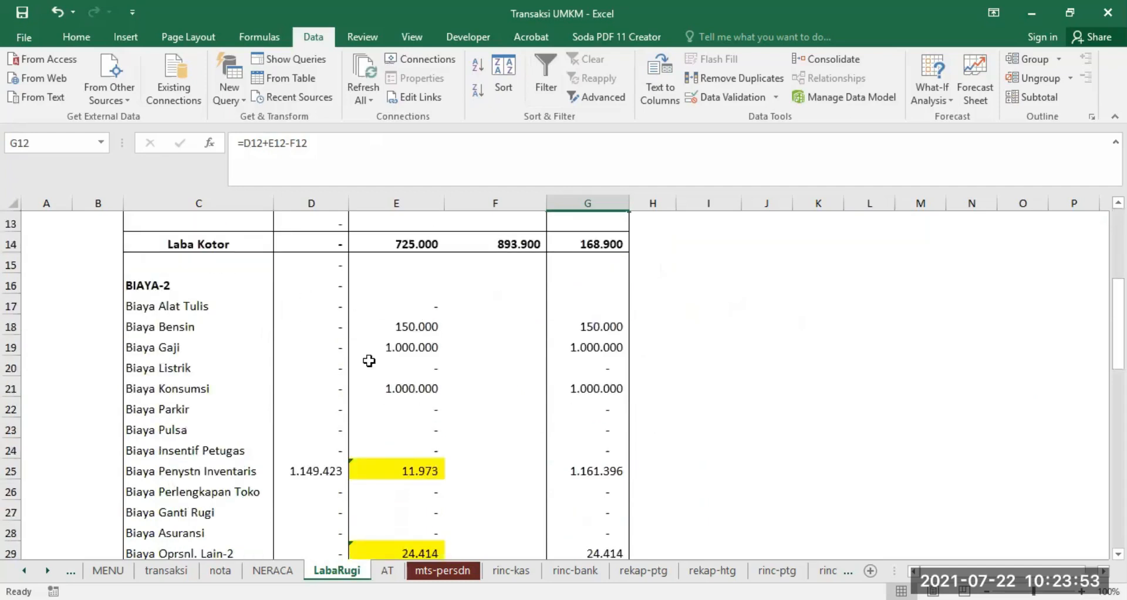
# - Inspect the Ttpn. Ke Pihak Luar formula in NERACA F28
pyautogui.click(273, 571)
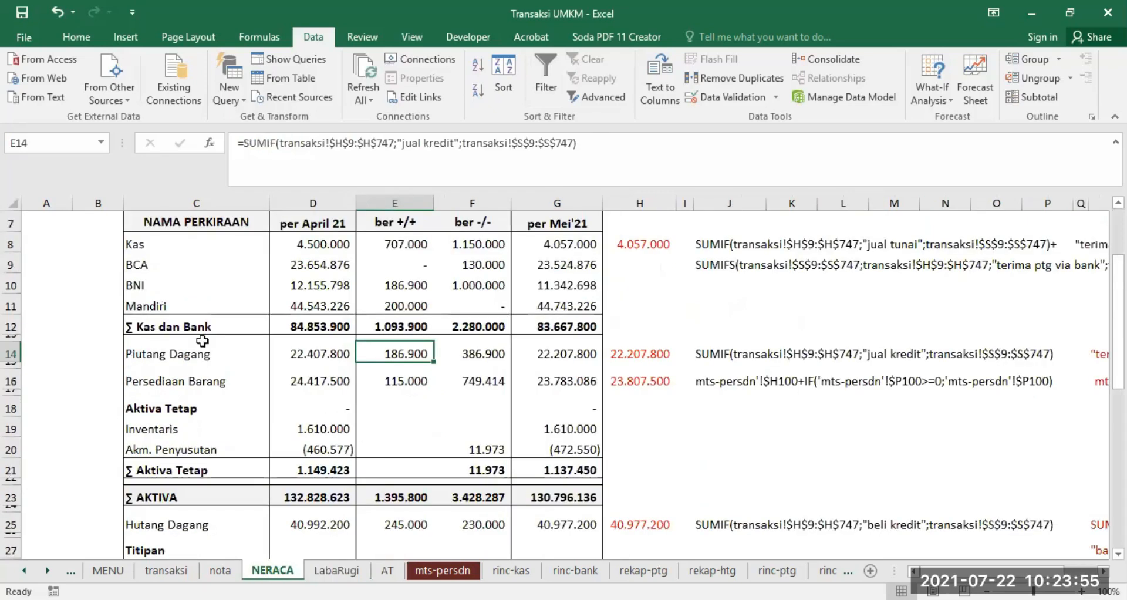
pyautogui.scroll(-3, 235, 461)
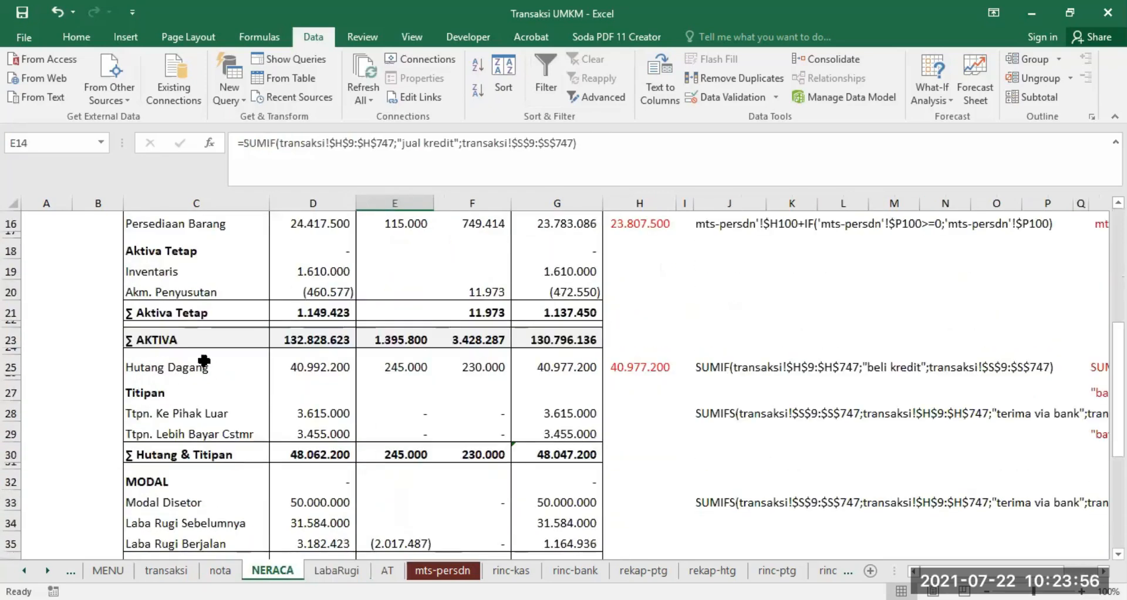
pyautogui.click(194, 410)
pyautogui.click(482, 415)
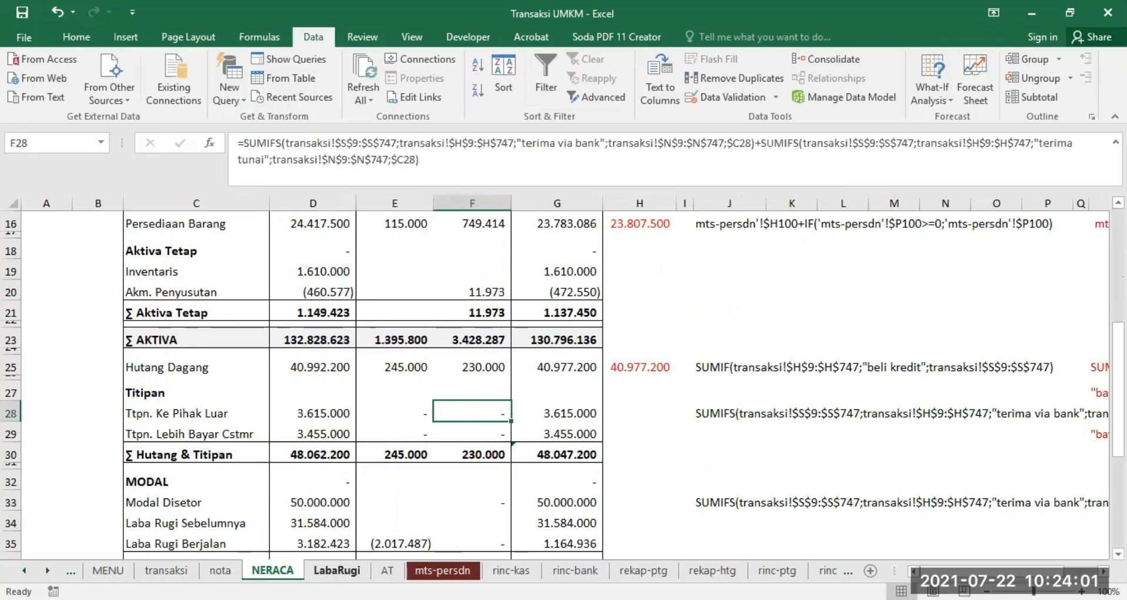
# - Compare the Biaya Alat Tulis formula in LabaRugi E17 with the Biaya Gaji, Biaya Bensin and Biaya Konsumsi entries on the transaksi sheet
pyautogui.click(337, 570)
pyautogui.click(418, 305)
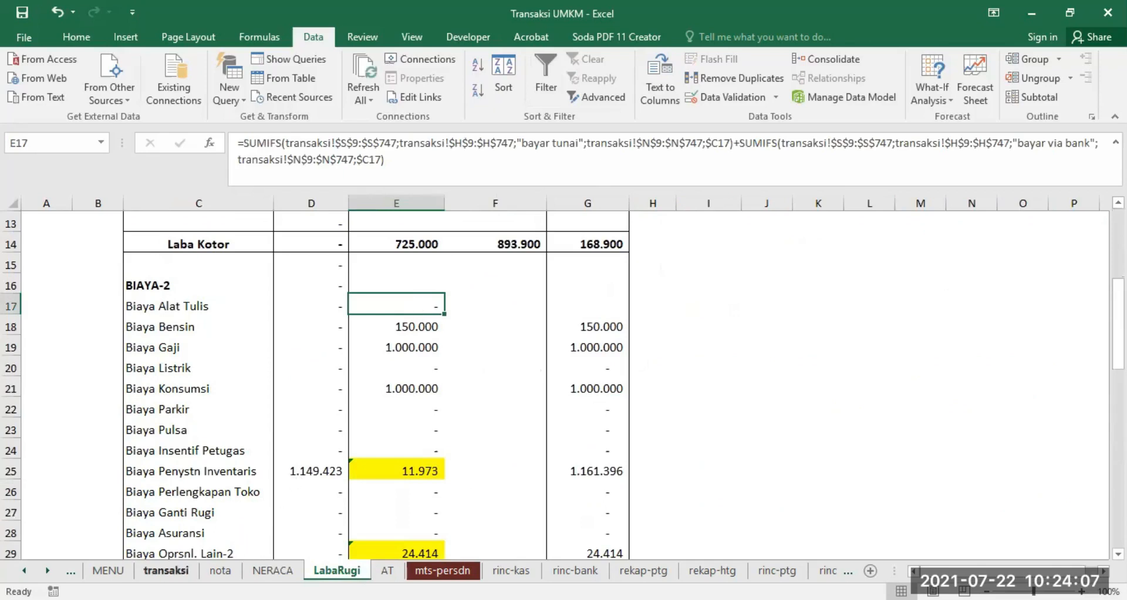
pyautogui.click(167, 570)
pyautogui.moveTo(1026, 570); pyautogui.dragTo(986, 569)
pyautogui.scroll(5, 586, 381)
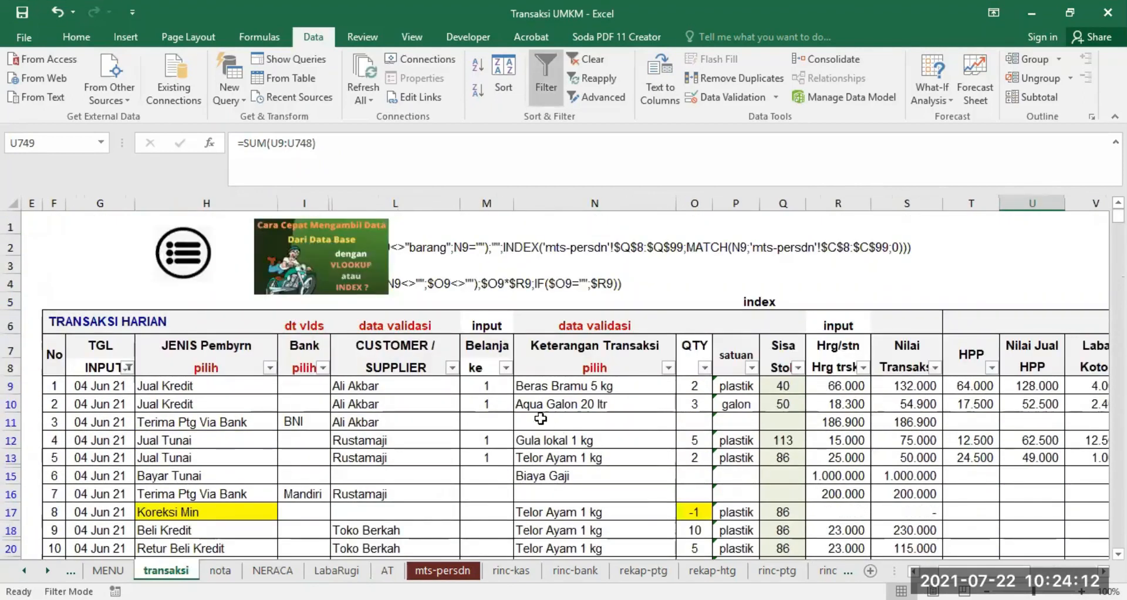
pyautogui.click(549, 474)
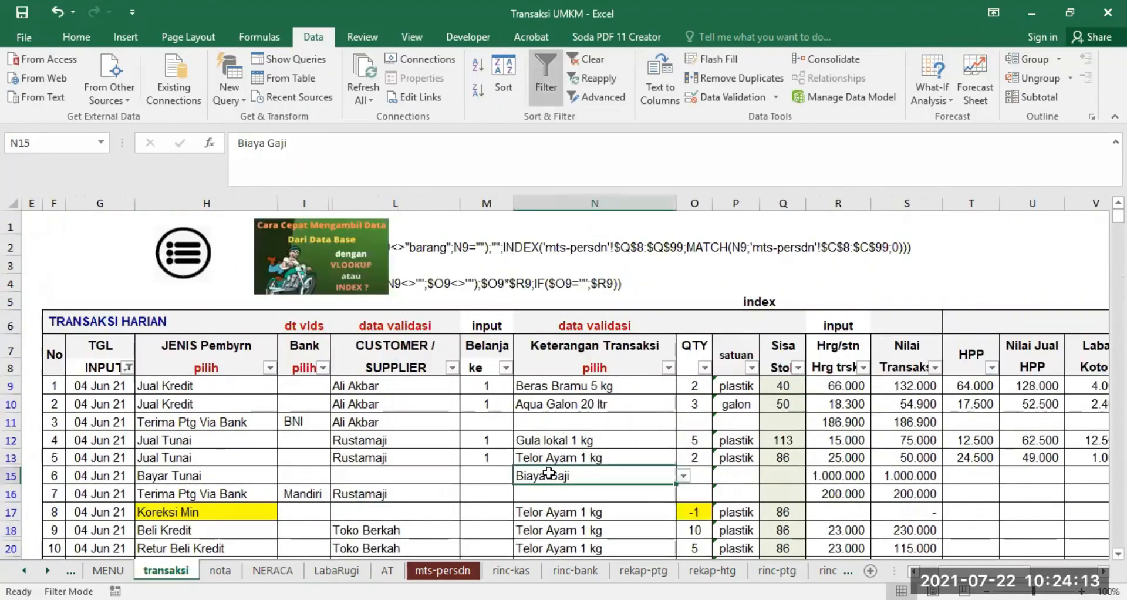
pyautogui.scroll(-2, 587, 507)
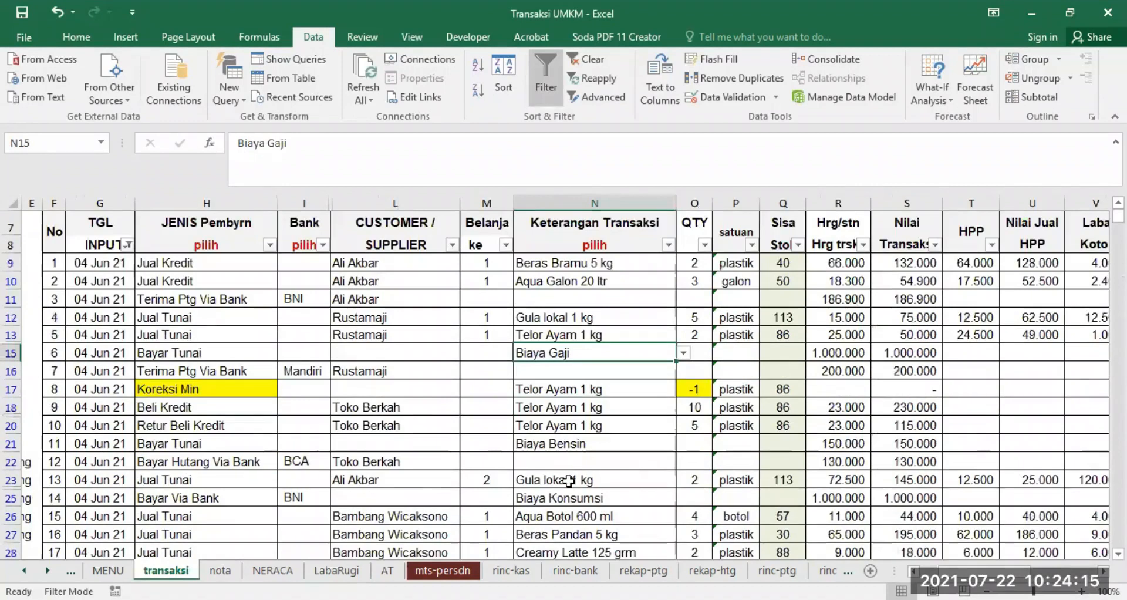
pyautogui.click(560, 446)
pyautogui.scroll(-1, 650, 434)
pyautogui.click(598, 436)
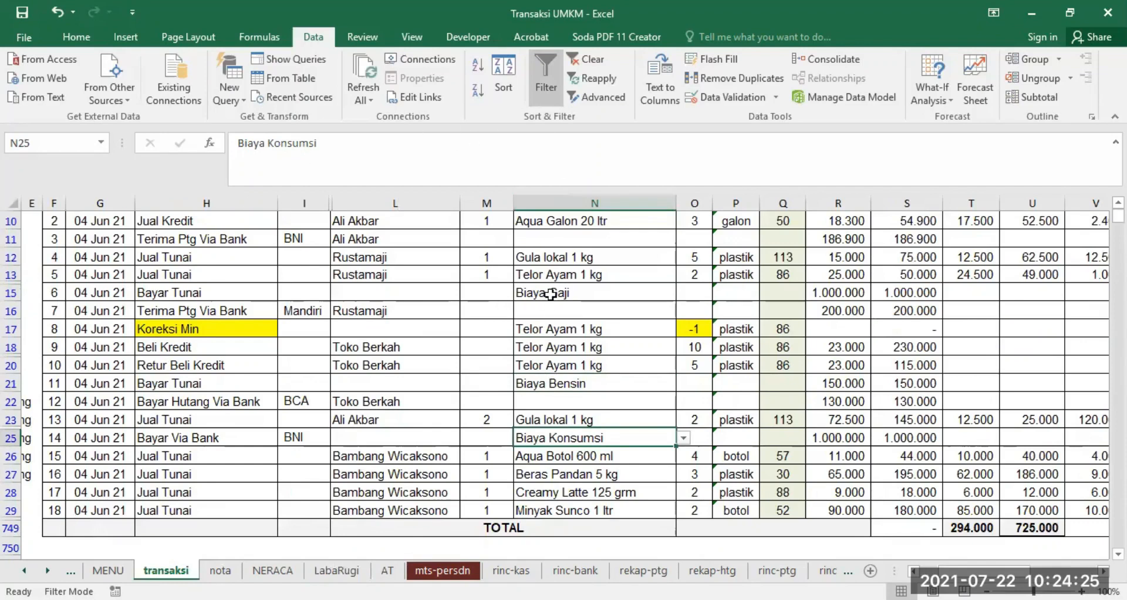
# - Examine the transaksi column N range, the $C17 criterion and the "bayar tunai" condition in the LabaRugi E17 formula
pyautogui.click(361, 572)
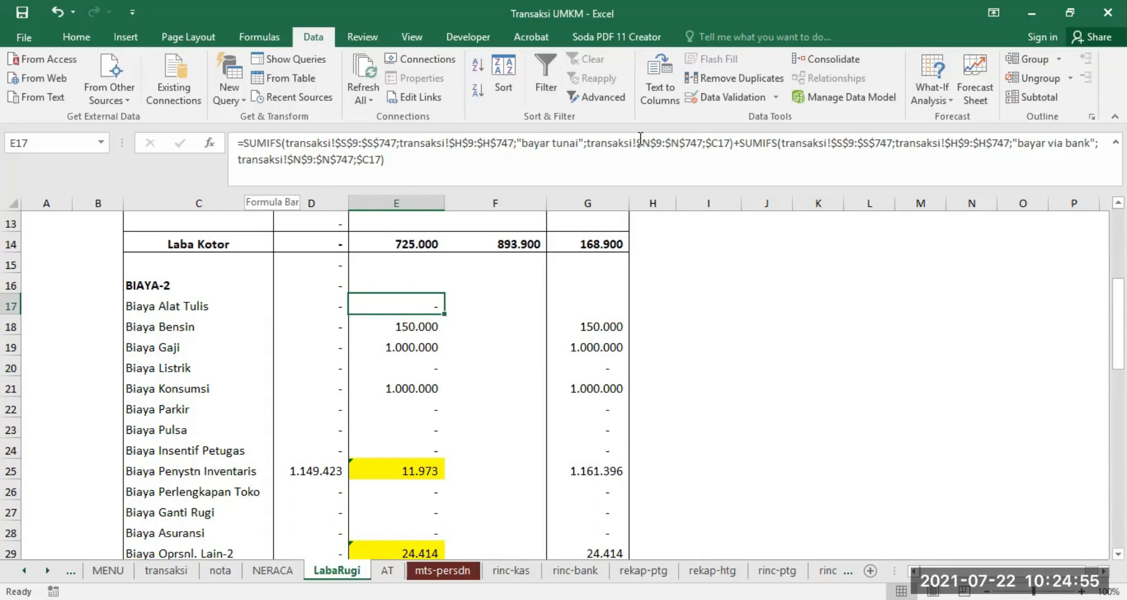
pyautogui.click(587, 142)
pyautogui.moveTo(587, 142); pyautogui.dragTo(706, 145)
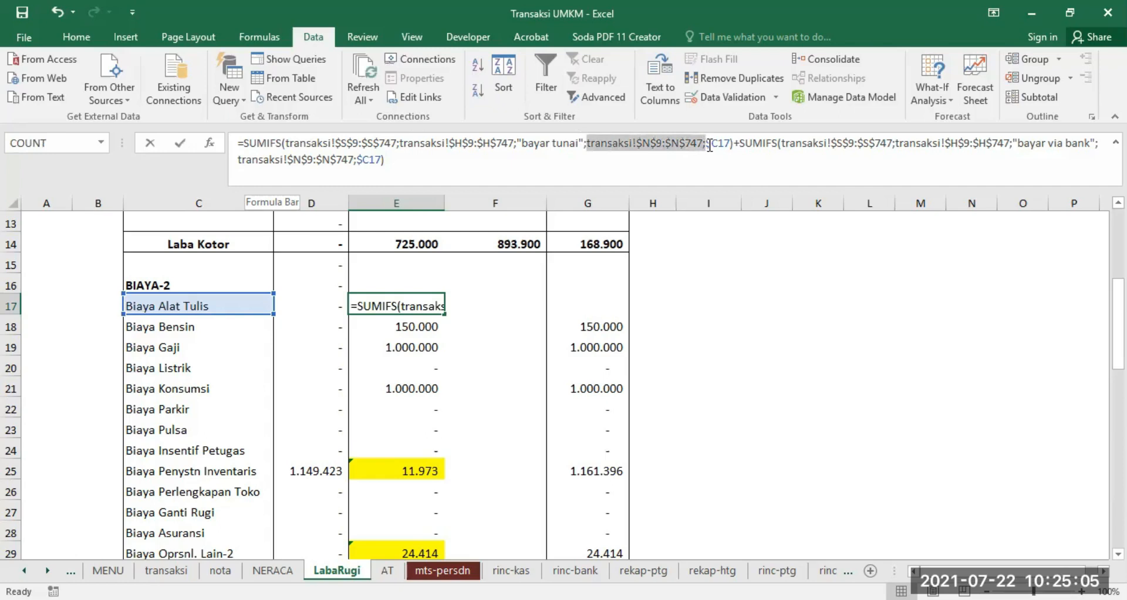
pyautogui.moveTo(710, 145); pyautogui.dragTo(710, 145)
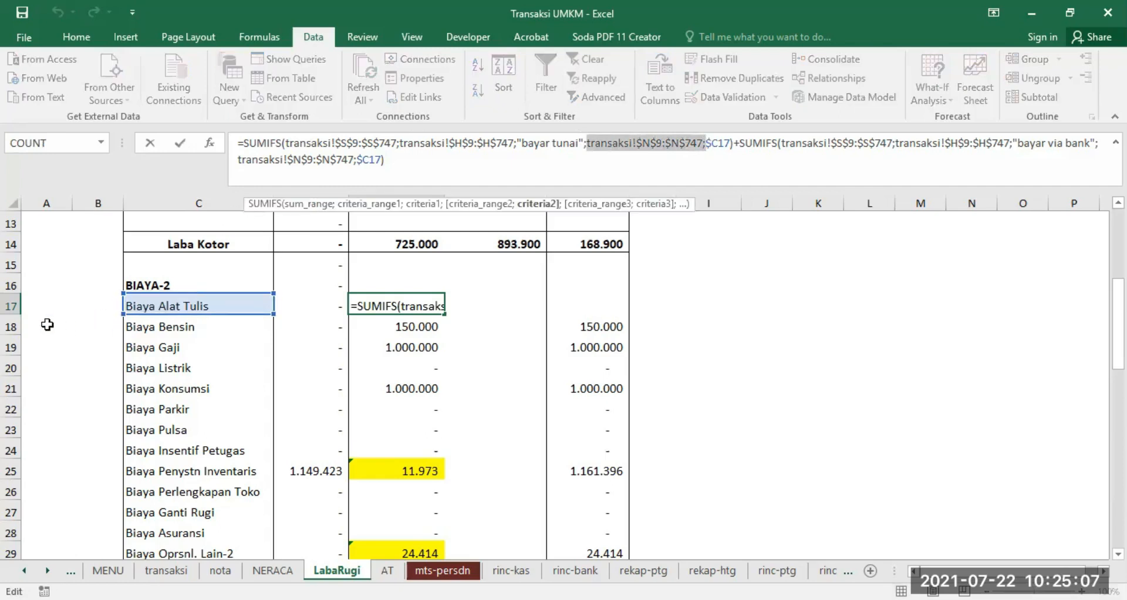
pyautogui.moveTo(708, 144); pyautogui.dragTo(729, 141)
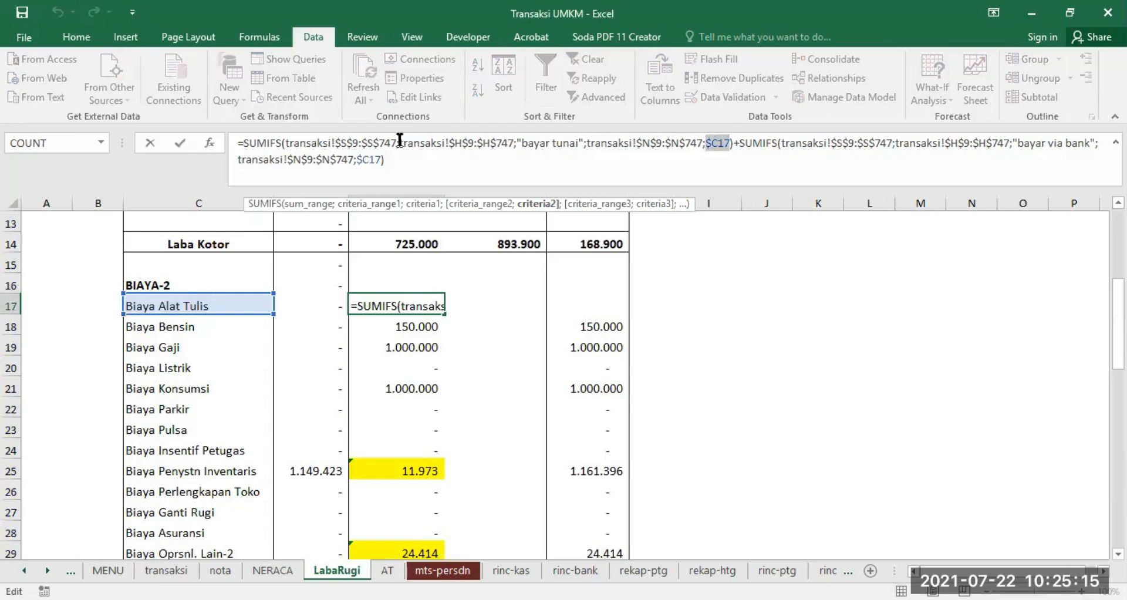
pyautogui.moveTo(400, 142); pyautogui.dragTo(579, 143)
pyautogui.click(588, 163)
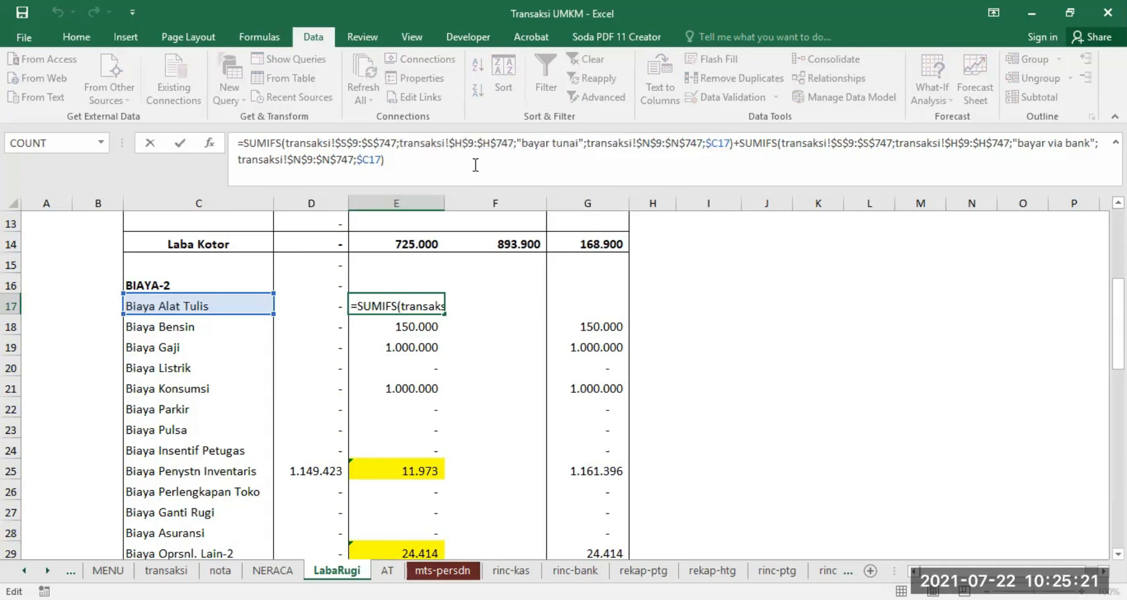
pyautogui.hotkey('ctrl', 'Return')
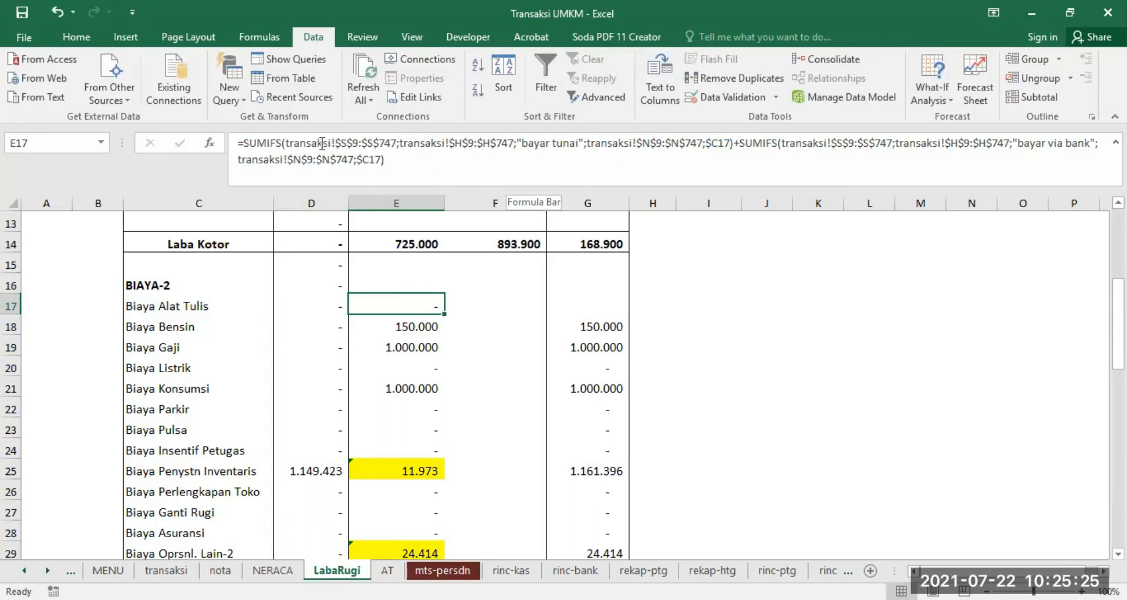
# - Examine the first SUMIFS part of the LabaRugi E17 formula, for "bayar tunai", against its "bayar via bank" part
pyautogui.click(241, 143)
pyautogui.moveTo(243, 142); pyautogui.dragTo(734, 146)
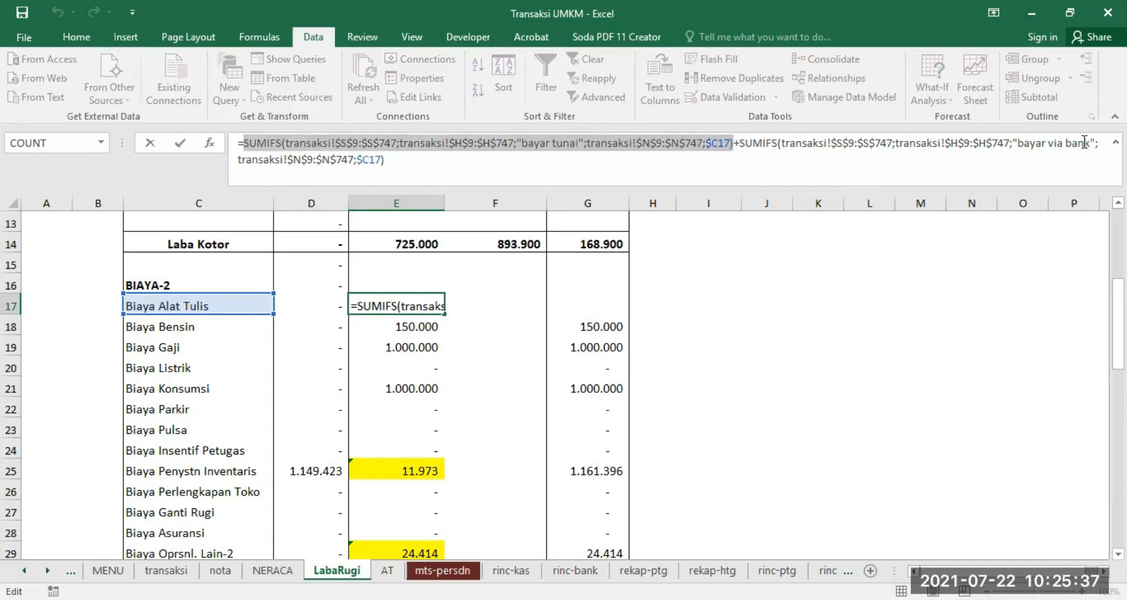
pyautogui.press('Escape')
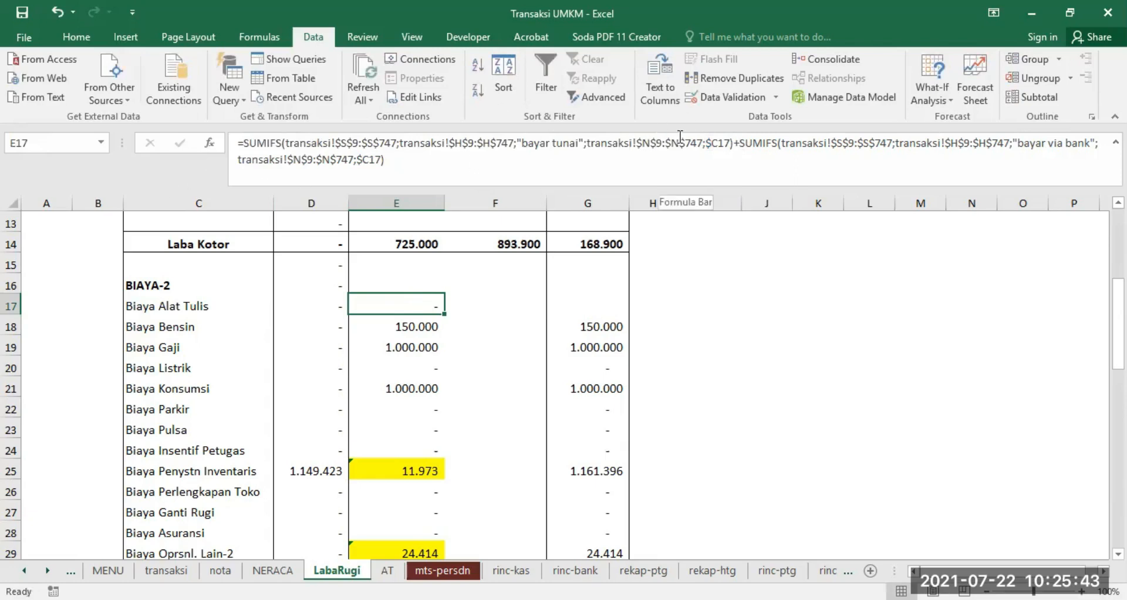
pyautogui.moveTo(239, 143); pyautogui.dragTo(576, 143)
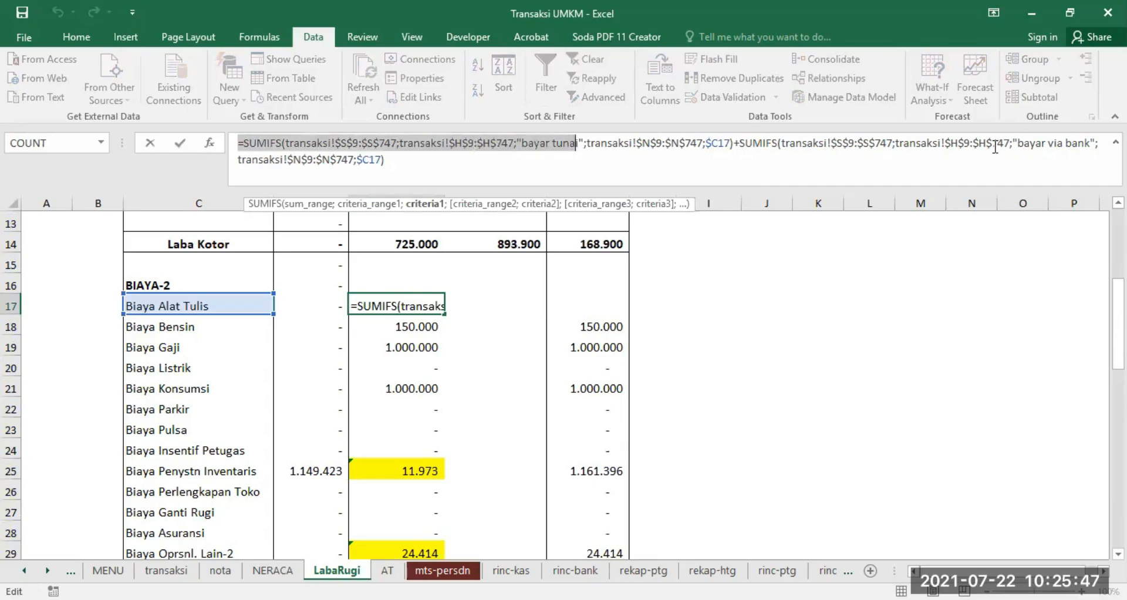
# - Accept the Biaya Alat Tulis formula in LabaRugi E17 and copy it down to Biaya Insentif Petugas in E24
pyautogui.click(396, 159)
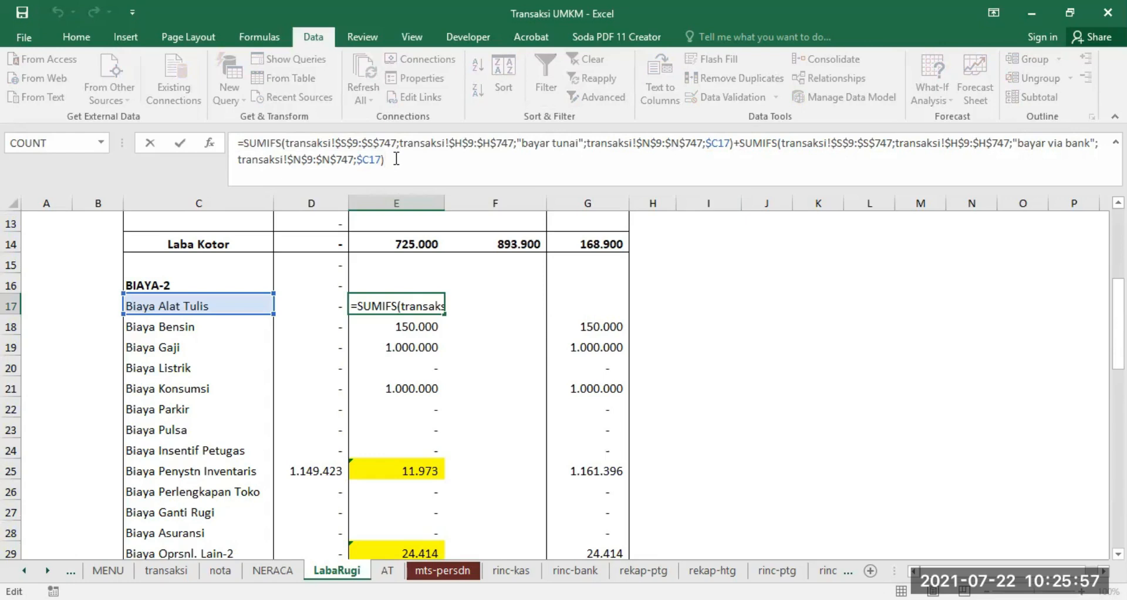
pyautogui.hotkey('ctrl', 'Return')
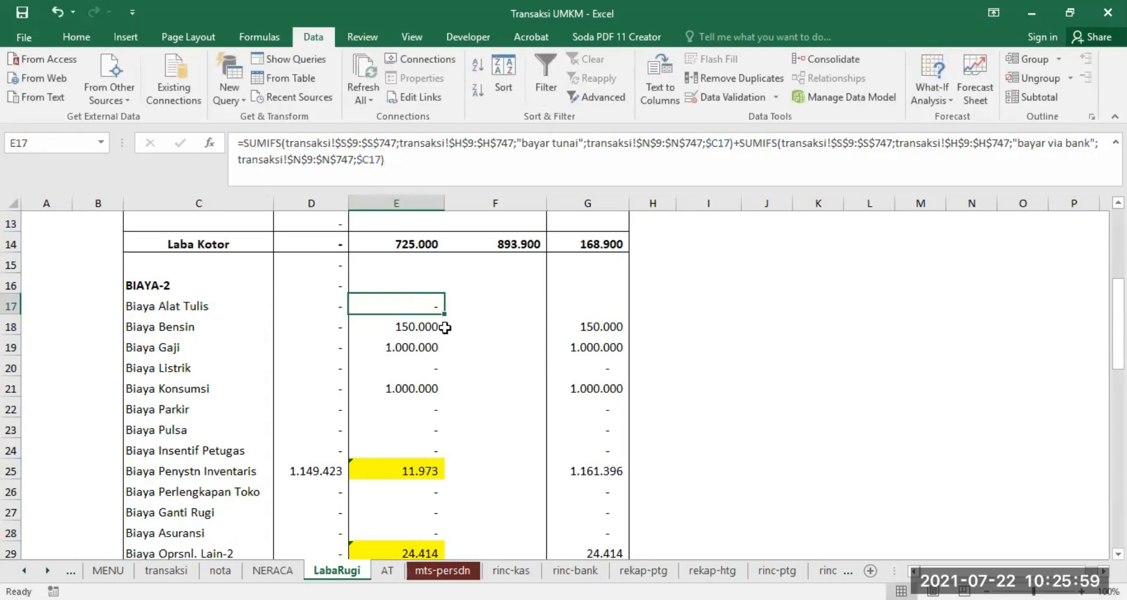
pyautogui.moveTo(445, 314); pyautogui.dragTo(444, 456)
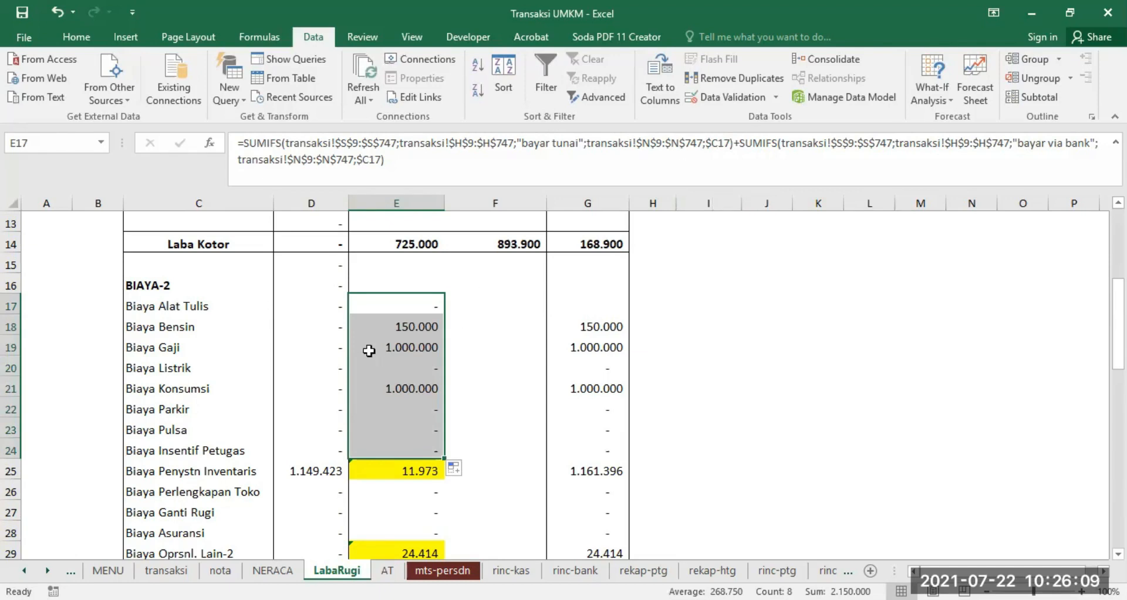
# - Check the AT sheet link for Biaya Penystn Inventaris in LabaRugi E25 and the SUMIFS formulas in E26 to E28
pyautogui.scroll(-2, 528, 364)
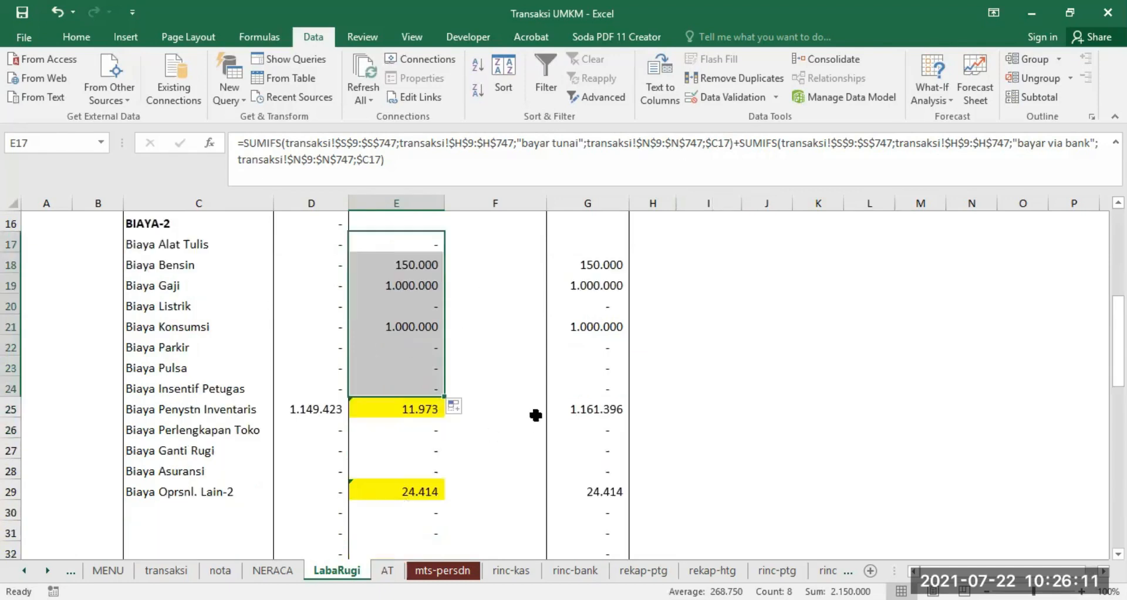
pyautogui.click(414, 346)
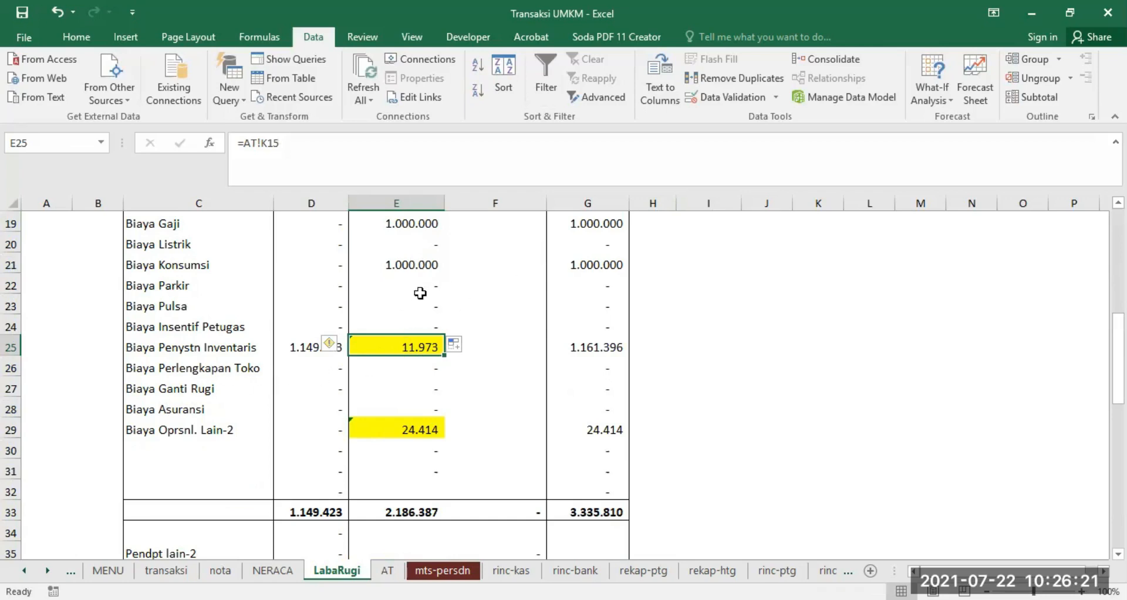
pyautogui.click(433, 370)
pyautogui.moveTo(435, 380); pyautogui.dragTo(435, 406)
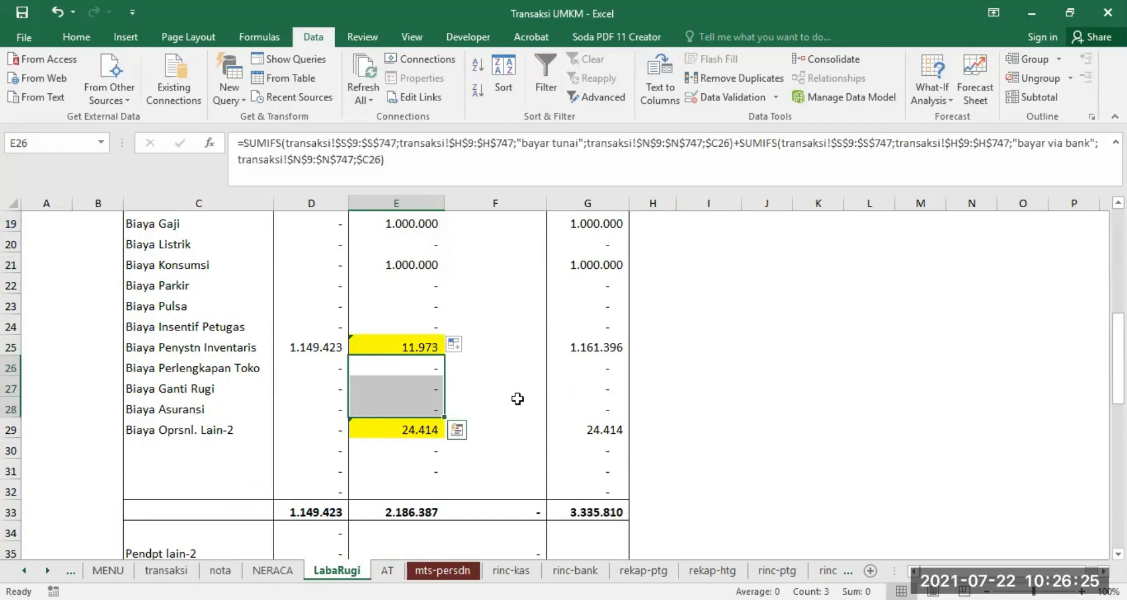
pyautogui.click(424, 409)
# - Trace the Biaya Oprsnl. Lain-2 formula in LabaRugi E29 to cell E107 on the mts-persdn sheet
pyautogui.click(413, 432)
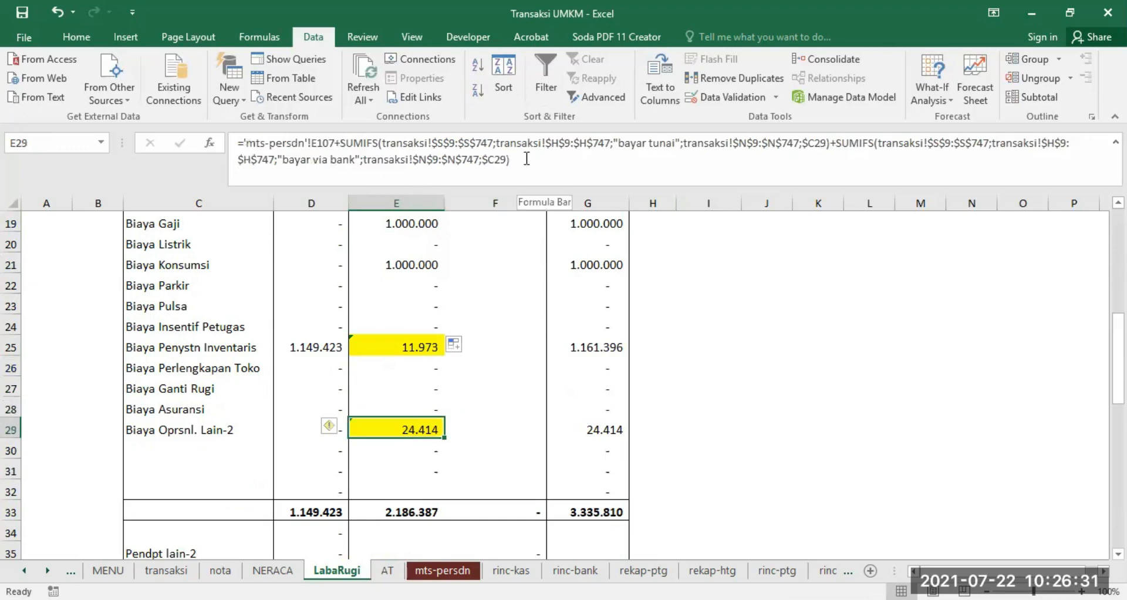
pyautogui.click(448, 569)
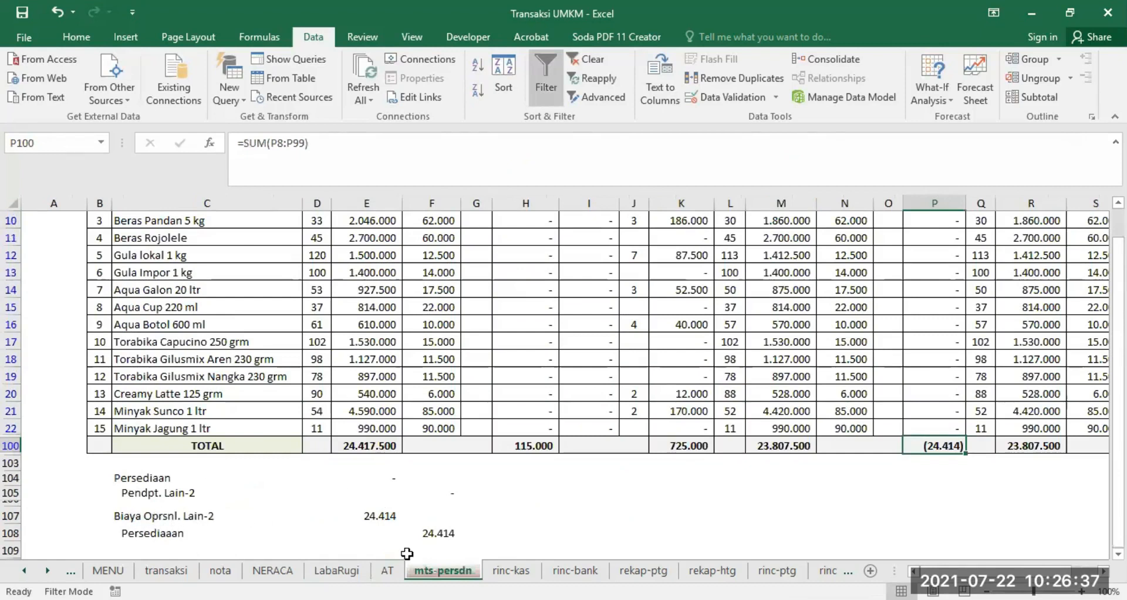
pyautogui.scroll(3, 960, 342)
pyautogui.scroll(-3, 960, 342)
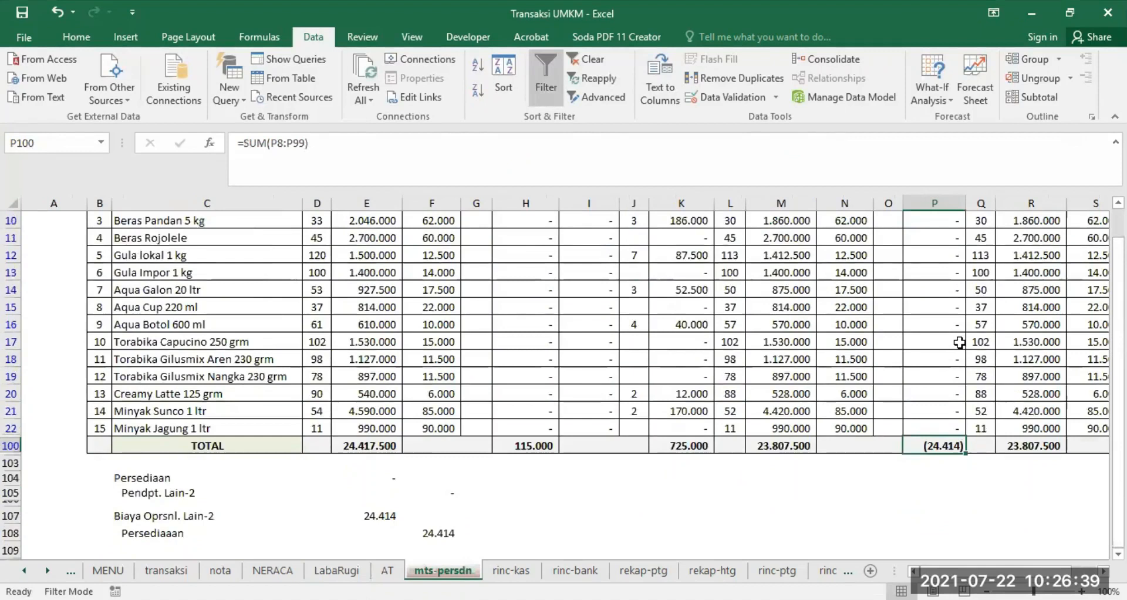
pyautogui.scroll(-1, 959, 342)
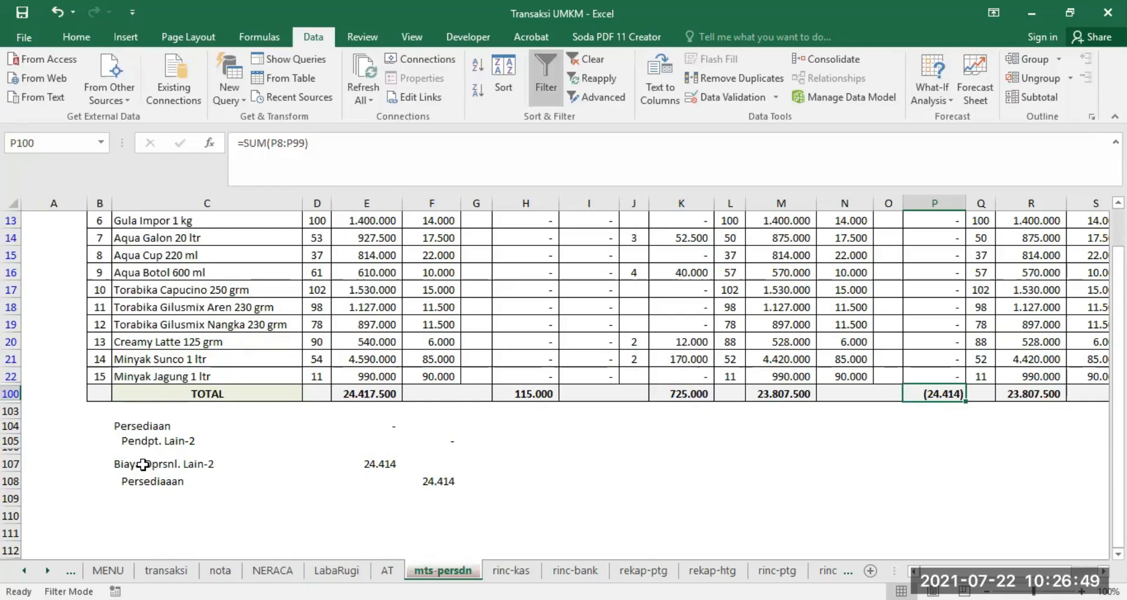
pyautogui.click(321, 570)
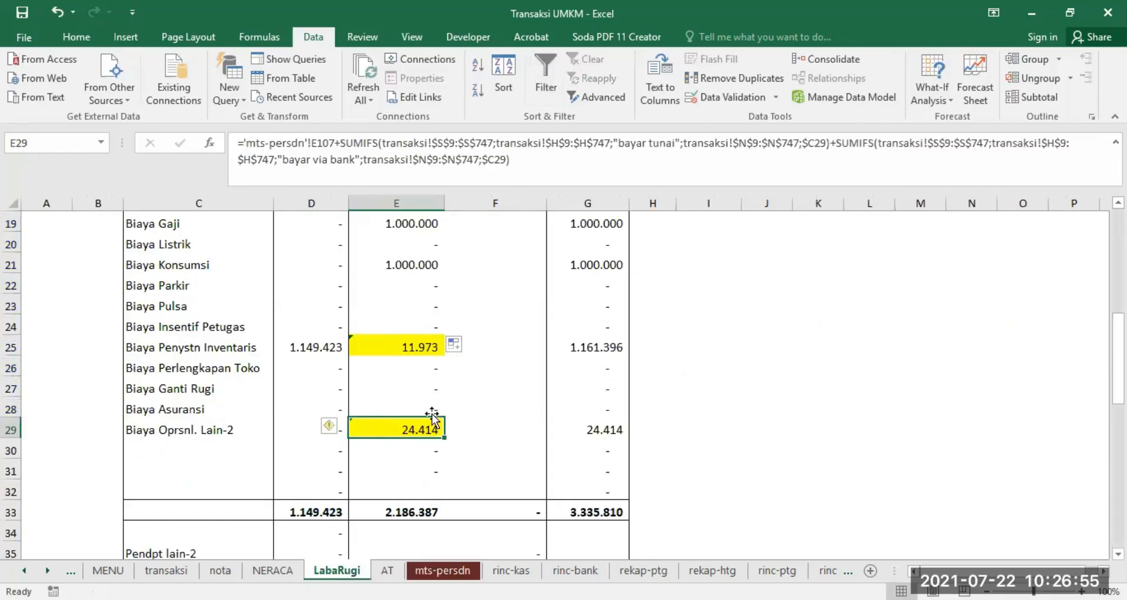
pyautogui.click(443, 570)
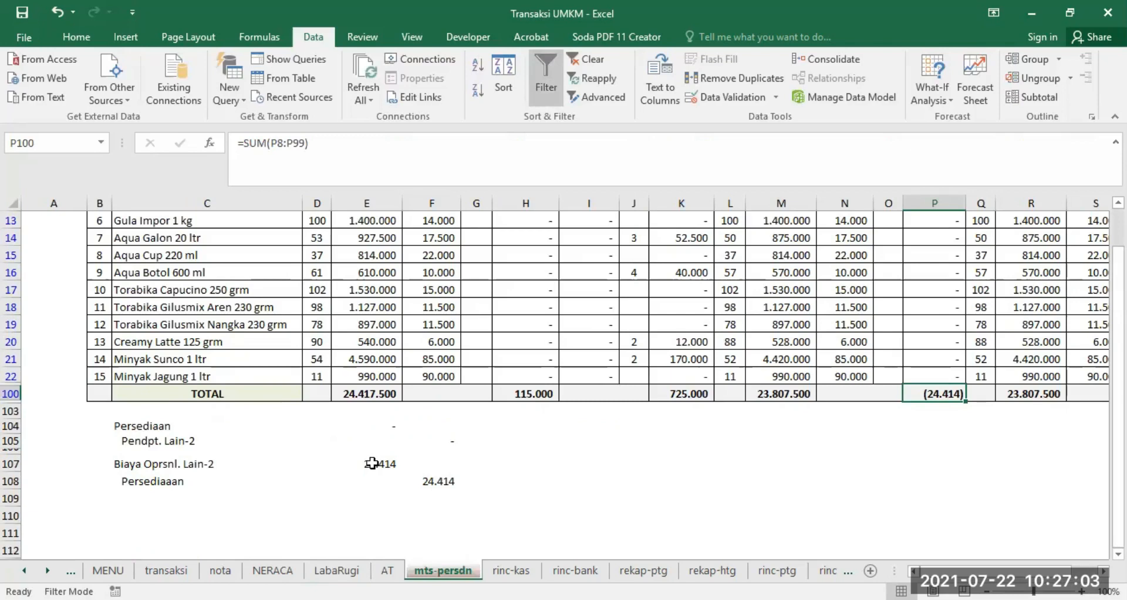
pyautogui.click(337, 571)
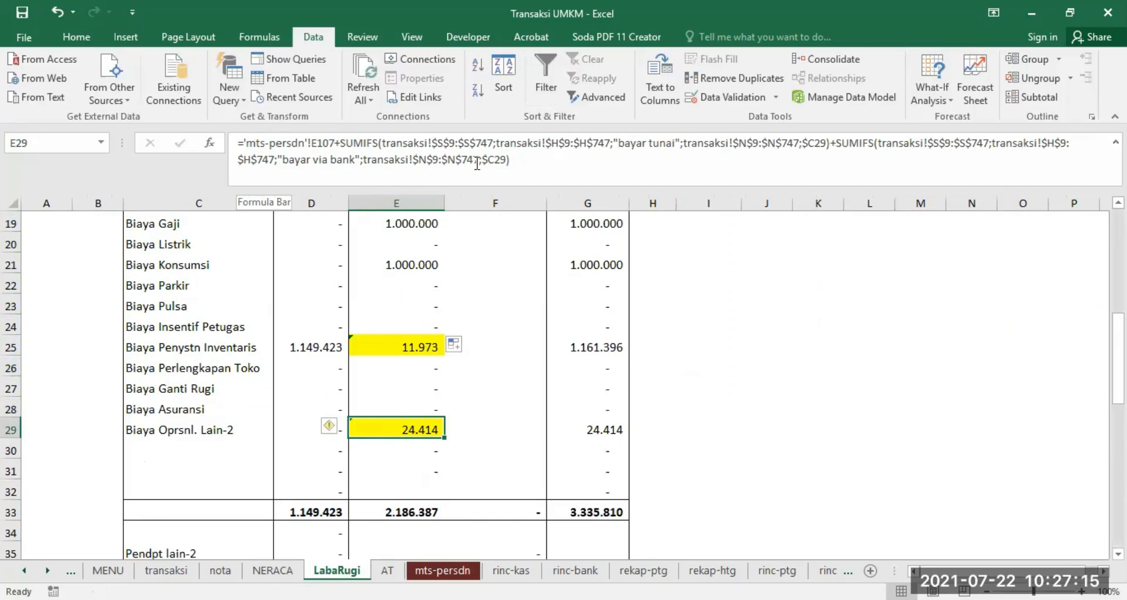
pyautogui.click(438, 570)
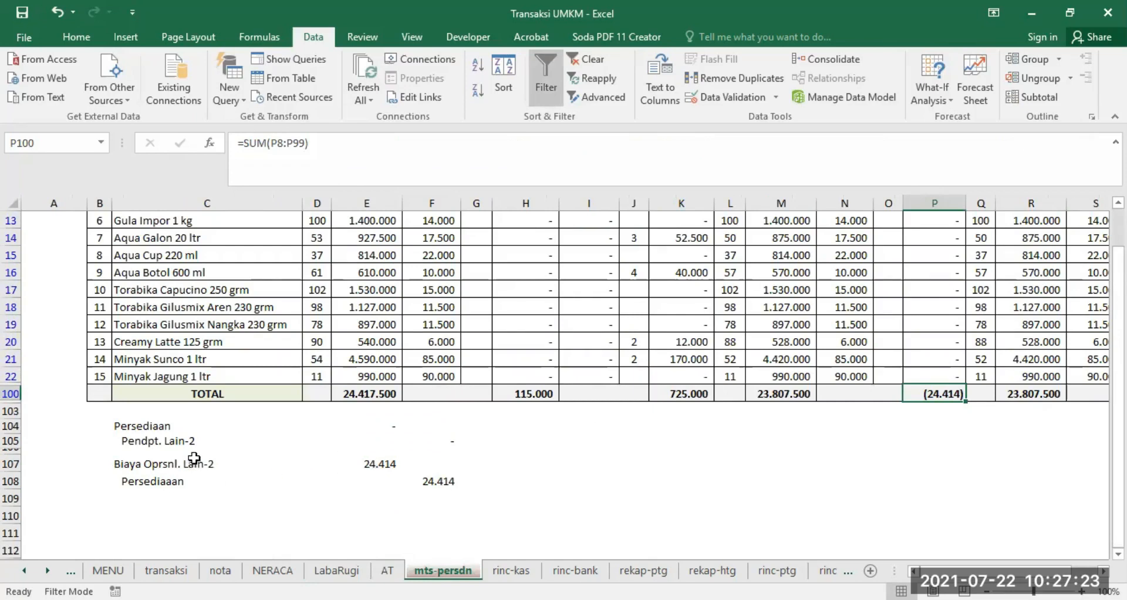
# - Trace the Pendpt lain-2 formula in LabaRugi F35 to cell F105 on the mts-persdn sheet
pyautogui.click(322, 569)
pyautogui.scroll(-4, 487, 391)
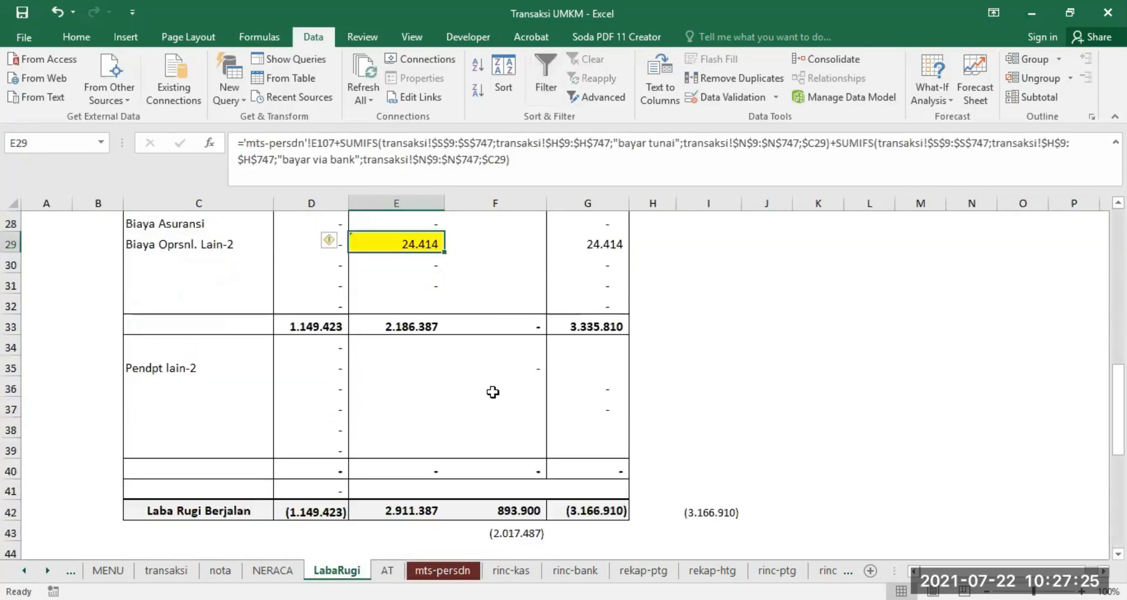
pyautogui.click(516, 368)
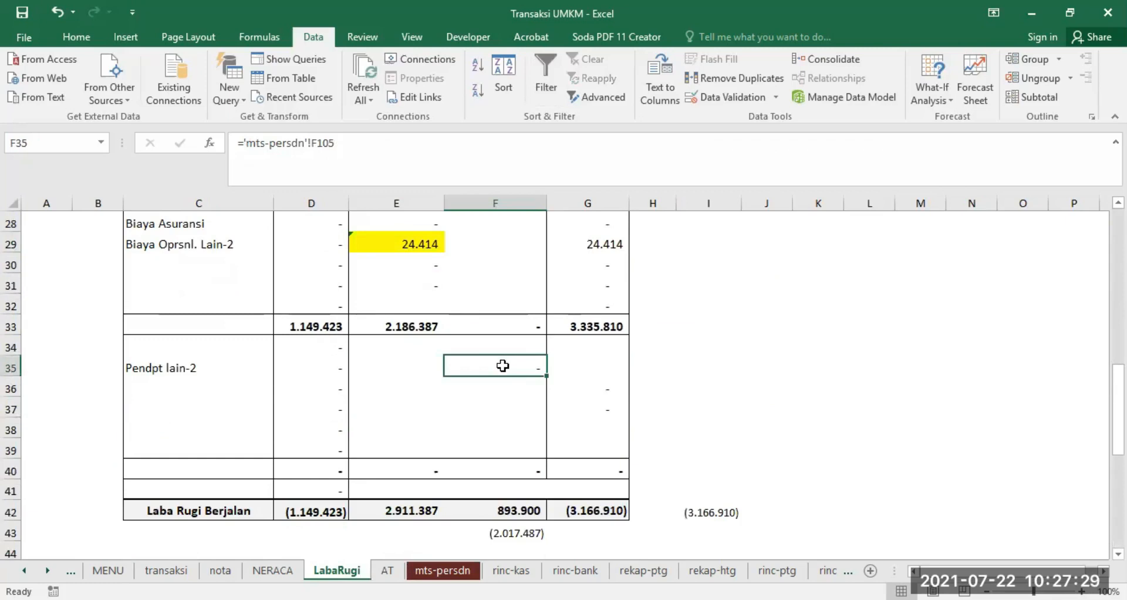
pyautogui.click(387, 570)
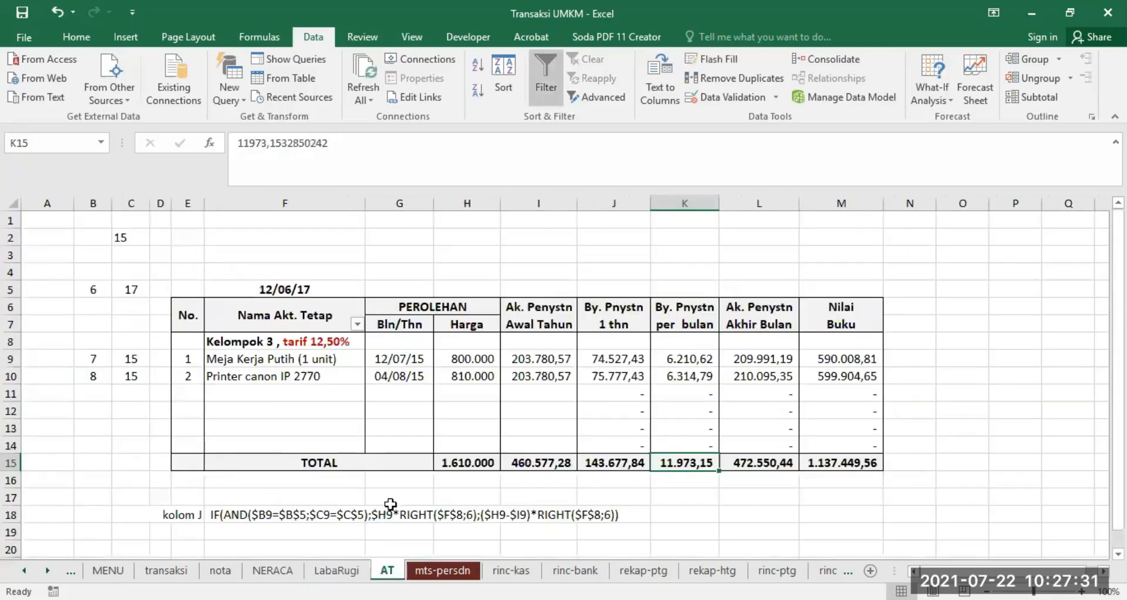
pyautogui.click(449, 570)
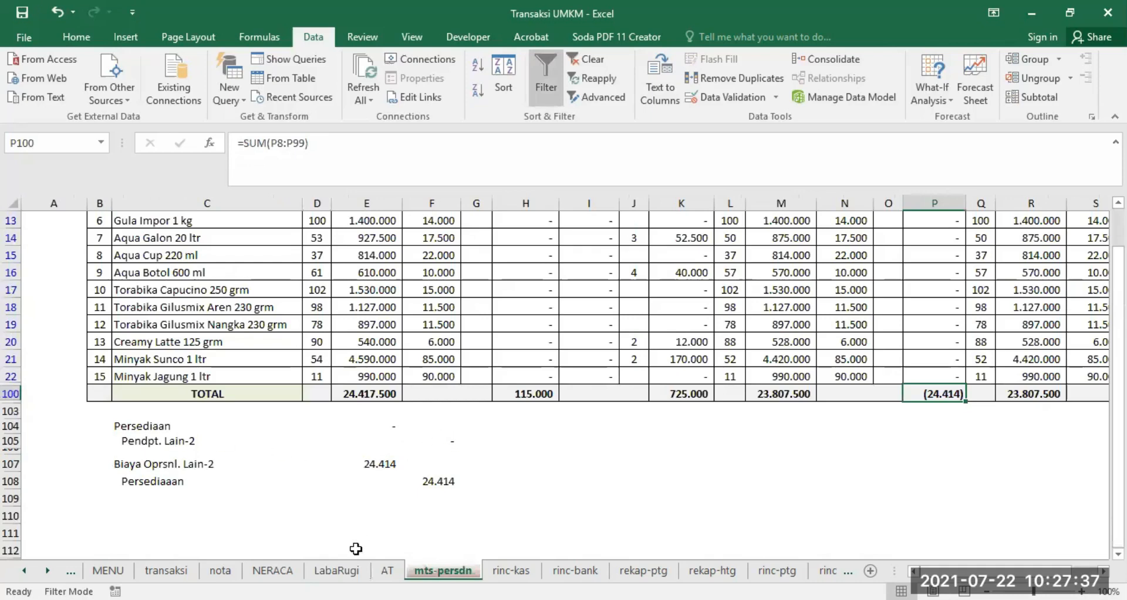
pyautogui.click(336, 570)
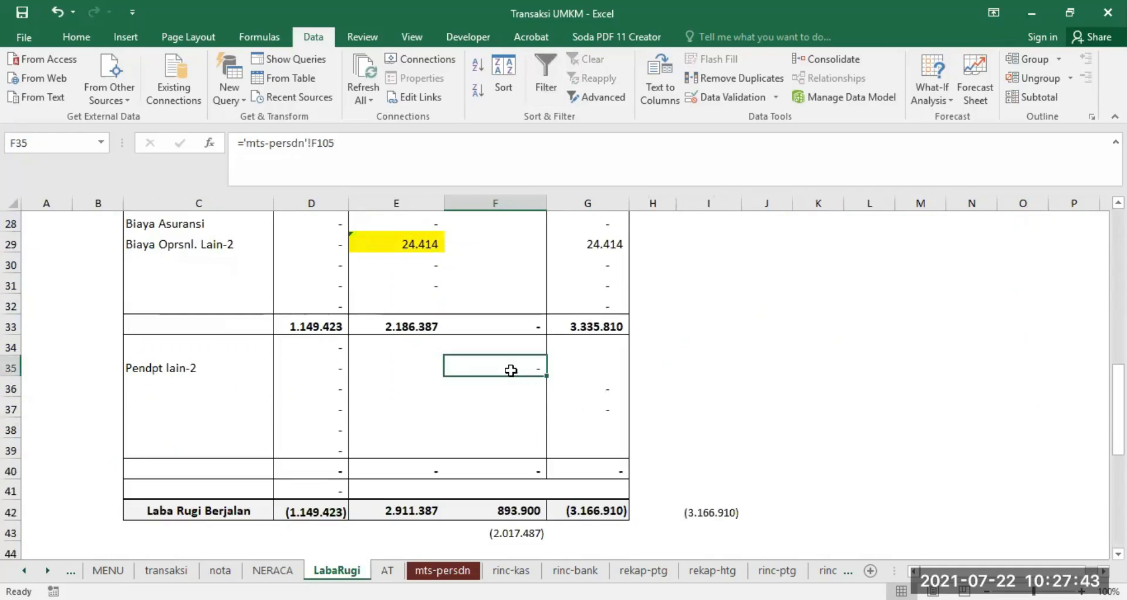
# - Review the payment types and transaction descriptions in the TRANSAKSI HARIAN table on the transaksi sheet
pyautogui.scroll(2, 510, 368)
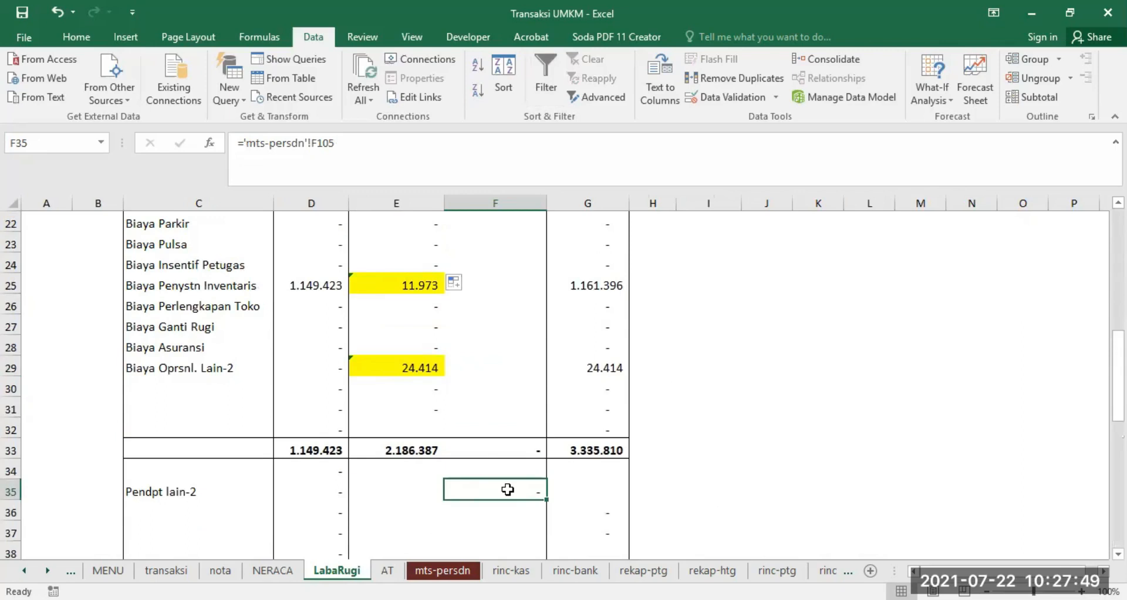
pyautogui.click(166, 570)
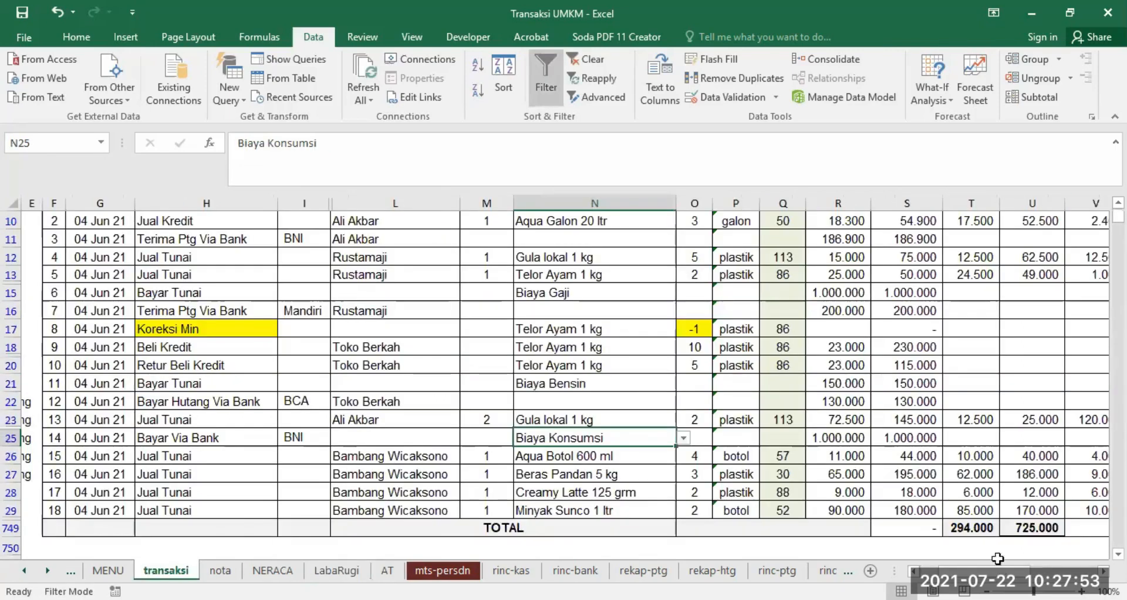
pyautogui.hscroll(-3, 407, 399)
pyautogui.scroll(2, 118, 337)
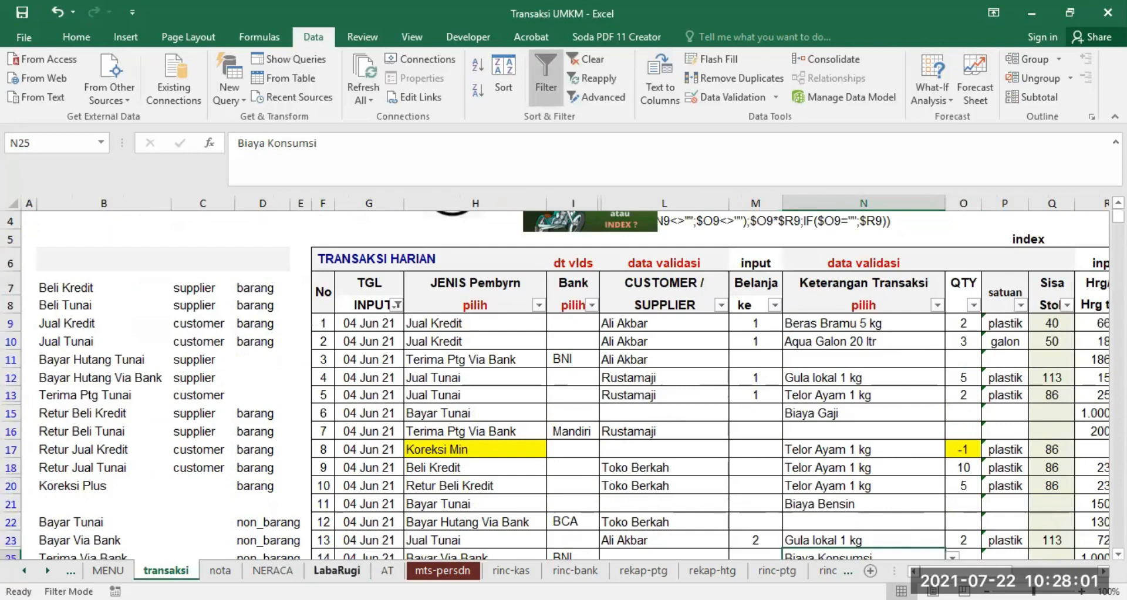
# - Compare the SUMIFS formulas in LabaRugi E30 and E23 with the mts-persdn link for Pendpt lain-2 in F35
pyautogui.click(337, 570)
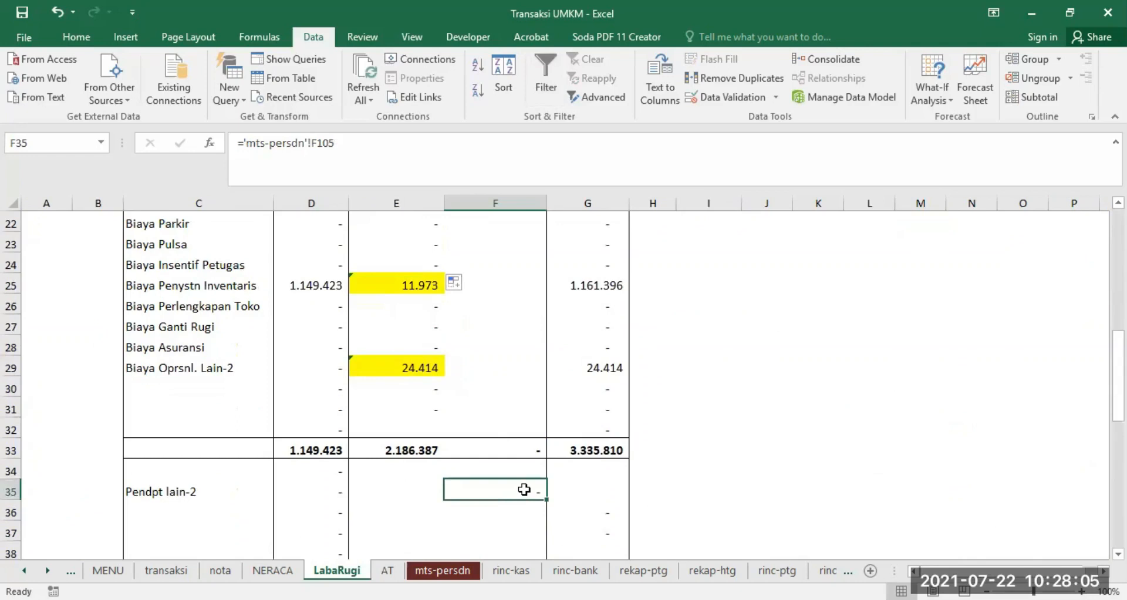
pyautogui.click(429, 386)
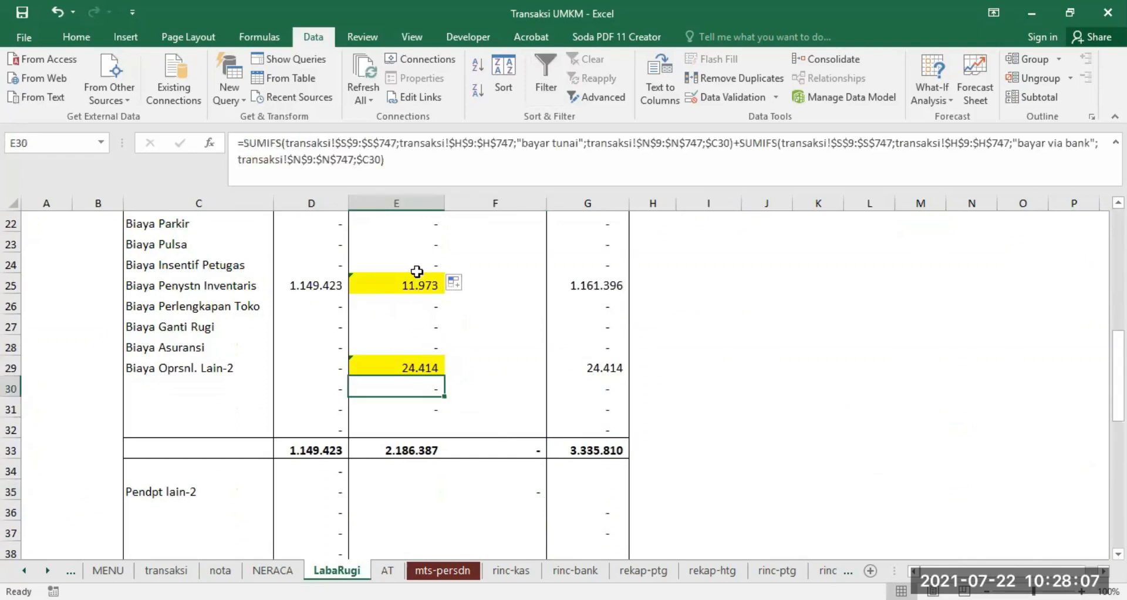
pyautogui.click(427, 245)
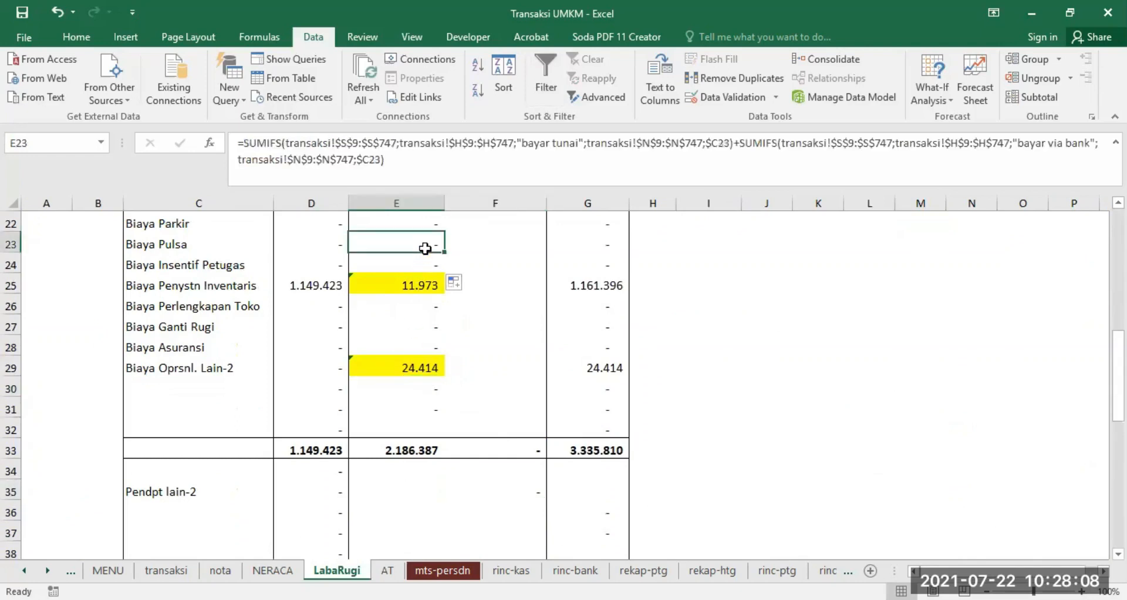
pyautogui.click(517, 491)
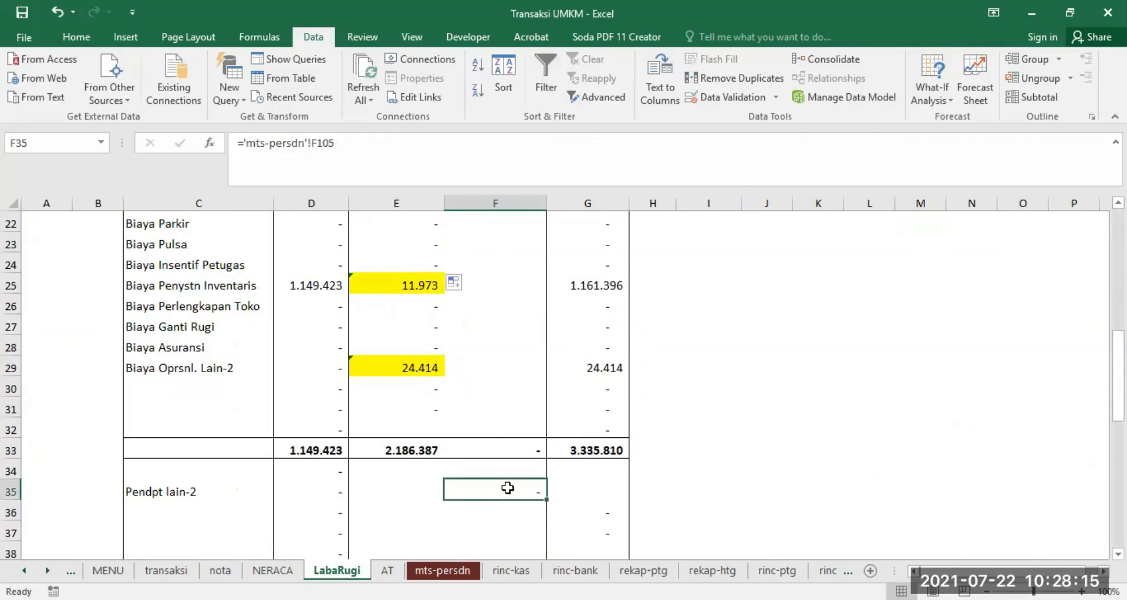
pyautogui.click(162, 488)
pyautogui.click(509, 492)
# - Look over the LabaRugi report from Laba Rugi Berjalan back up to PENDAPATAN, and open the AT sheet
pyautogui.scroll(-2, 706, 431)
pyautogui.scroll(-2, 706, 431)
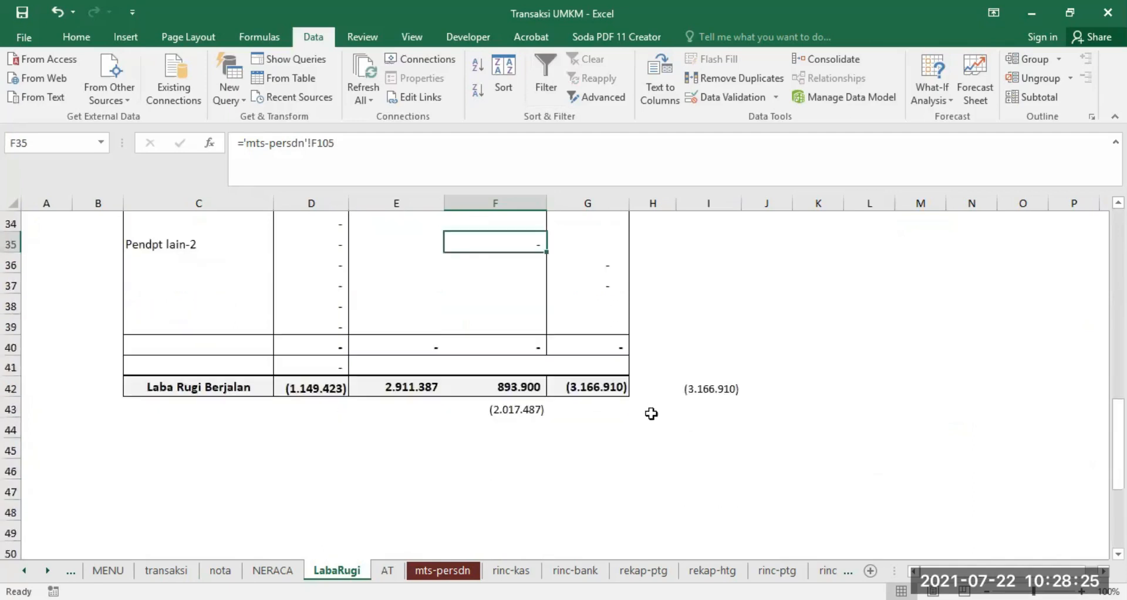
pyautogui.scroll(5, 630, 440)
pyautogui.scroll(5, 630, 439)
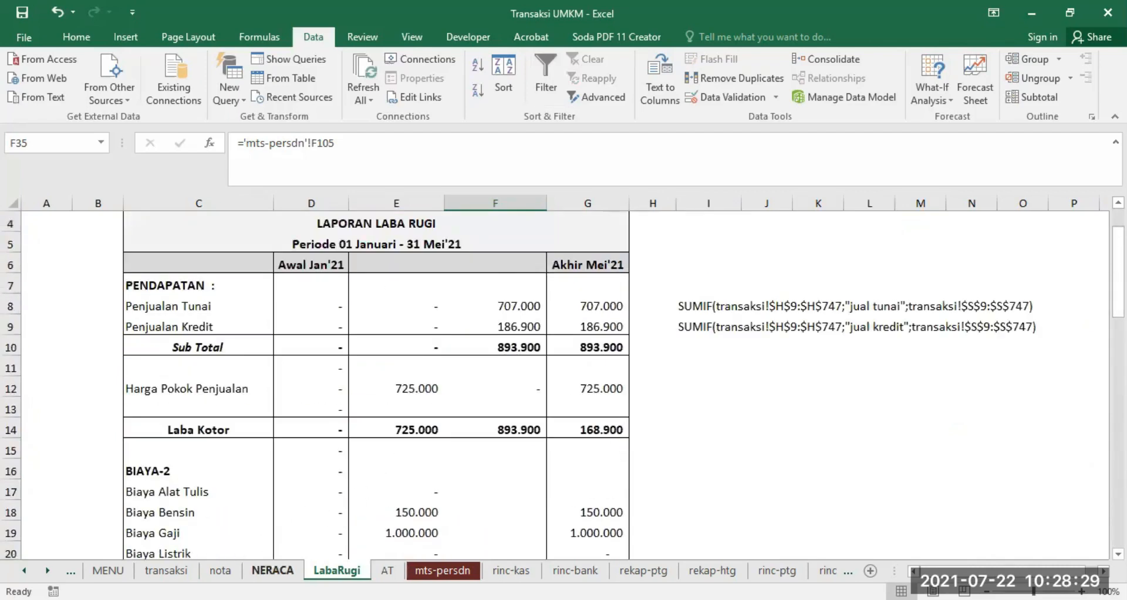
pyautogui.click(379, 571)
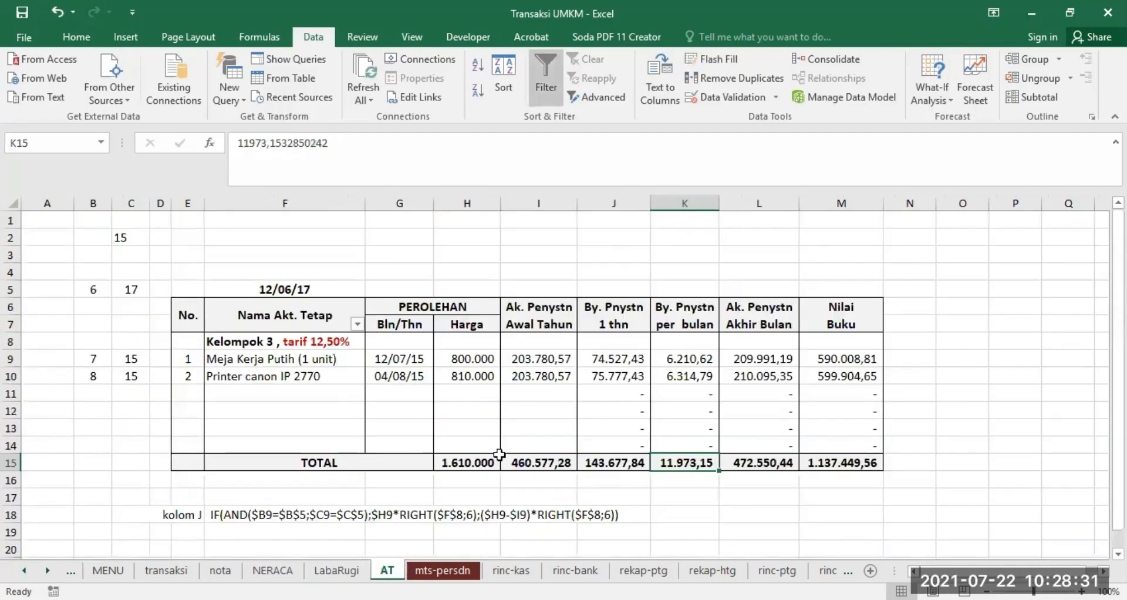